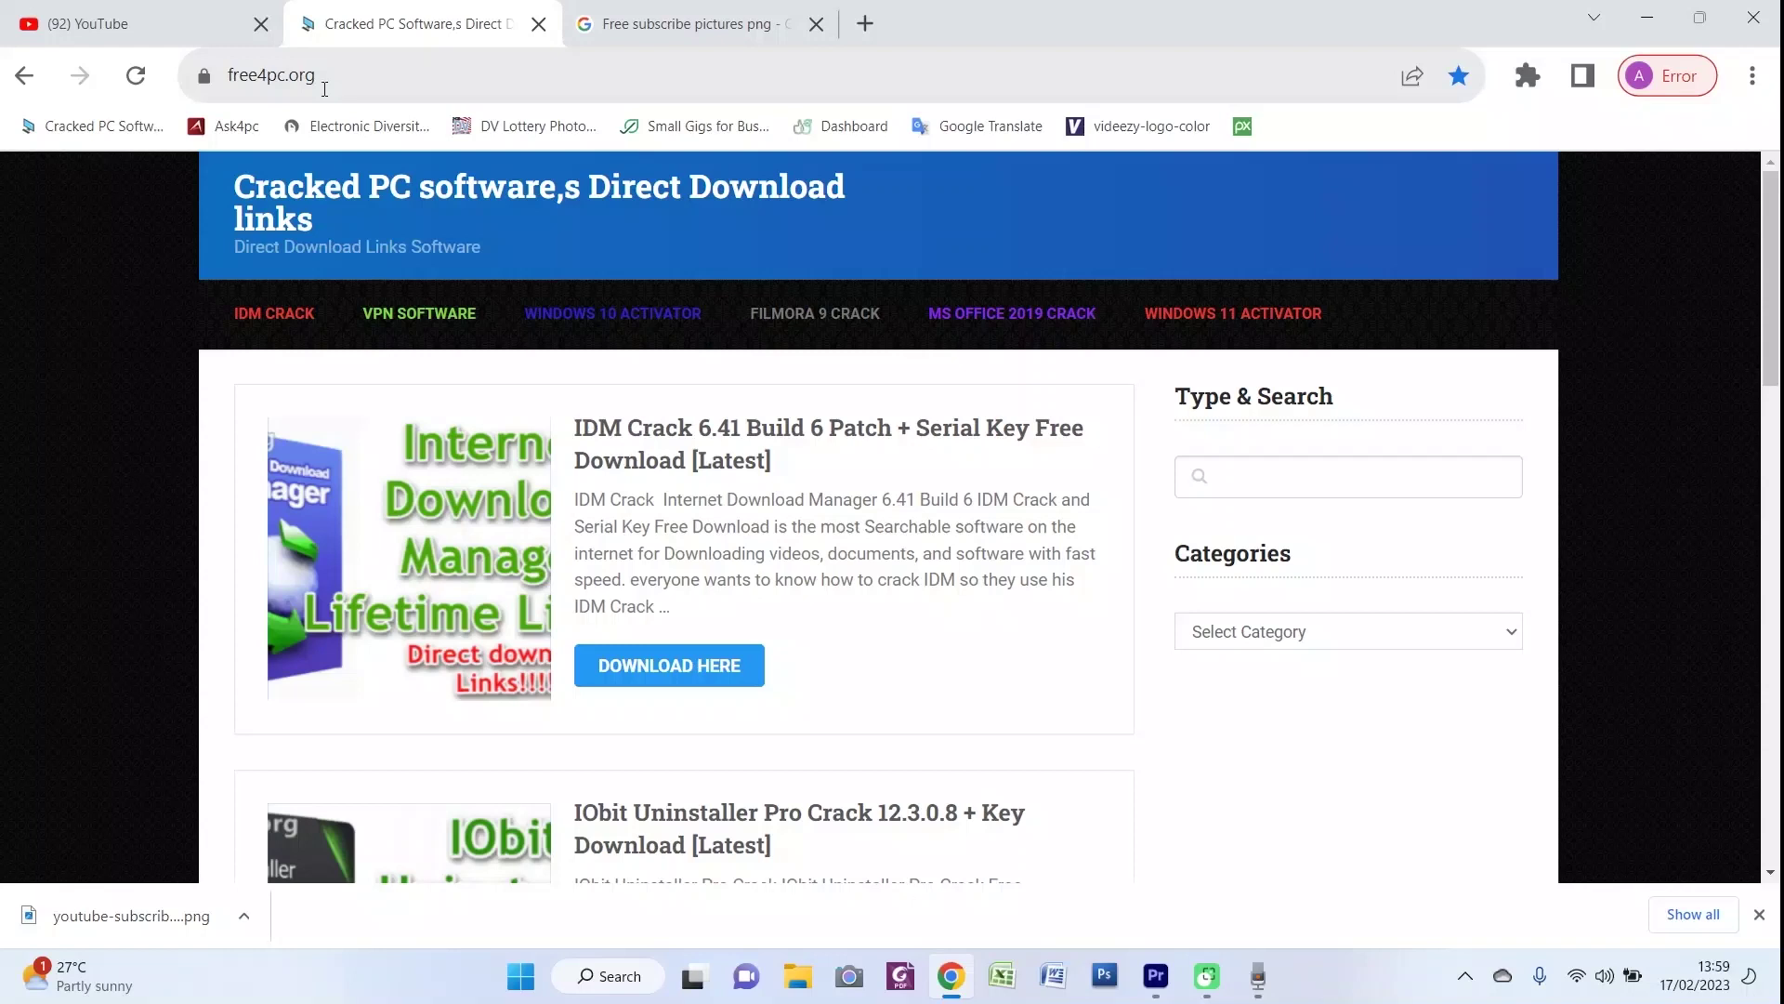
Search the free4pc.org site for "adobe premium" and look through the results
click(1244, 473)
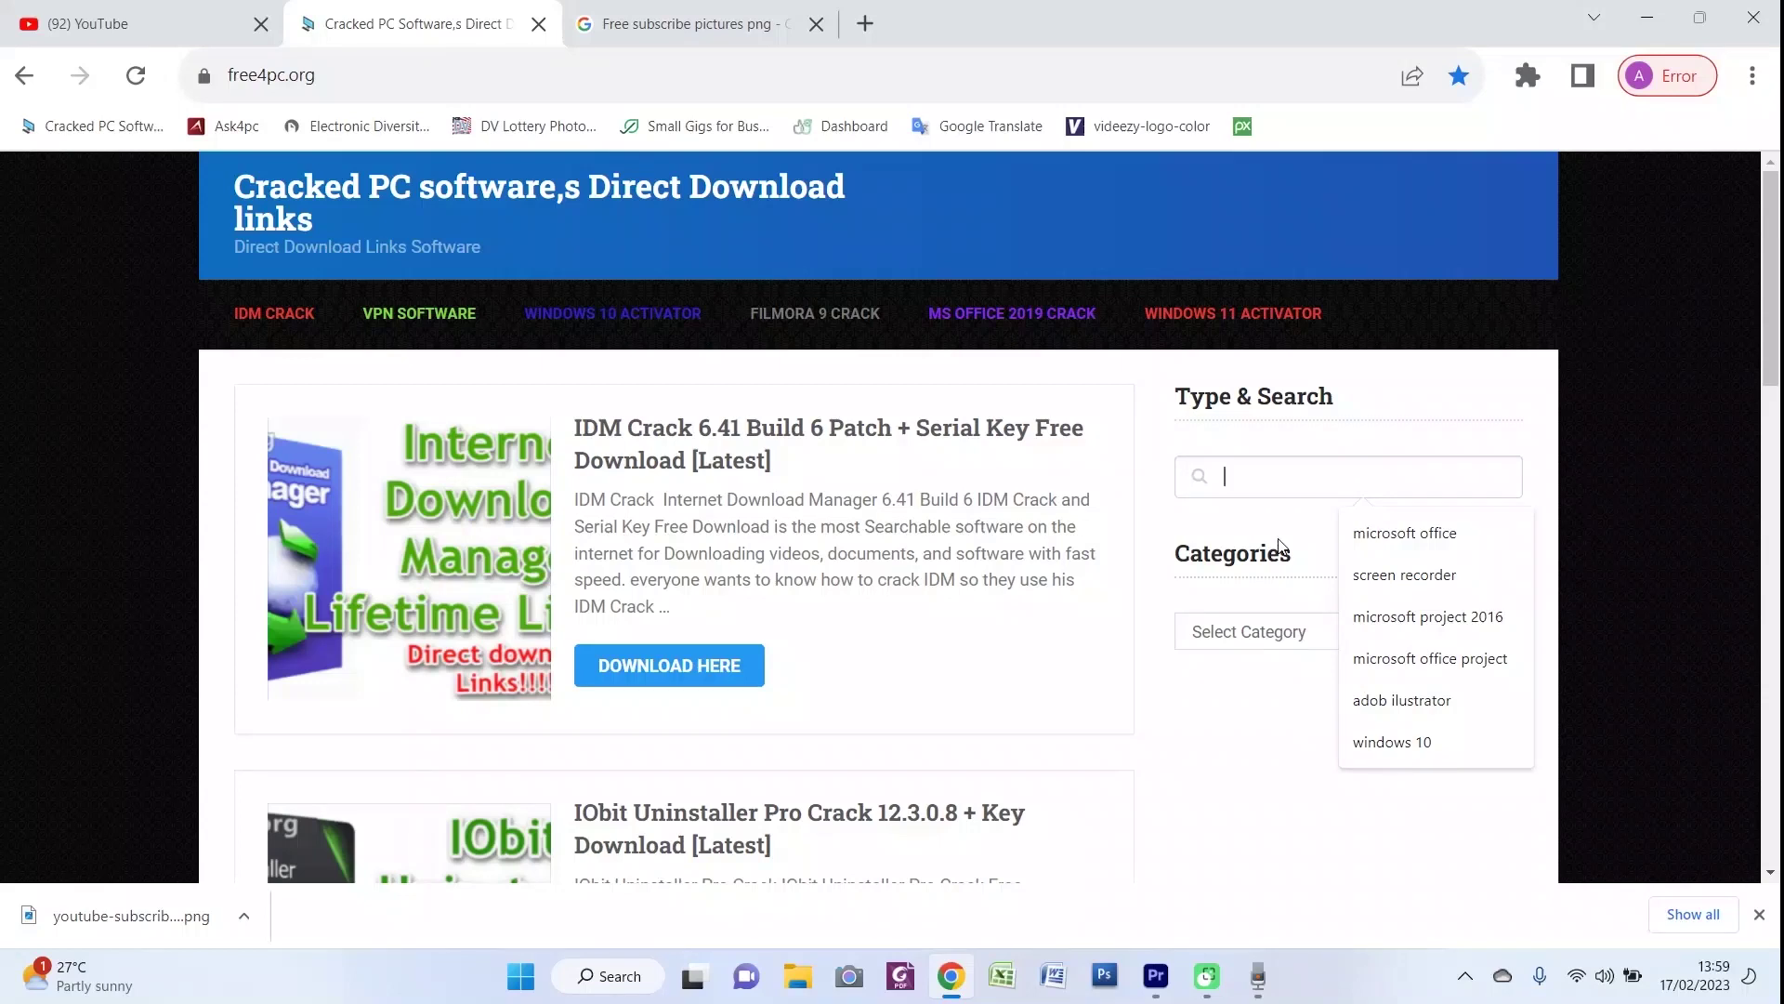
text(adobe premium)
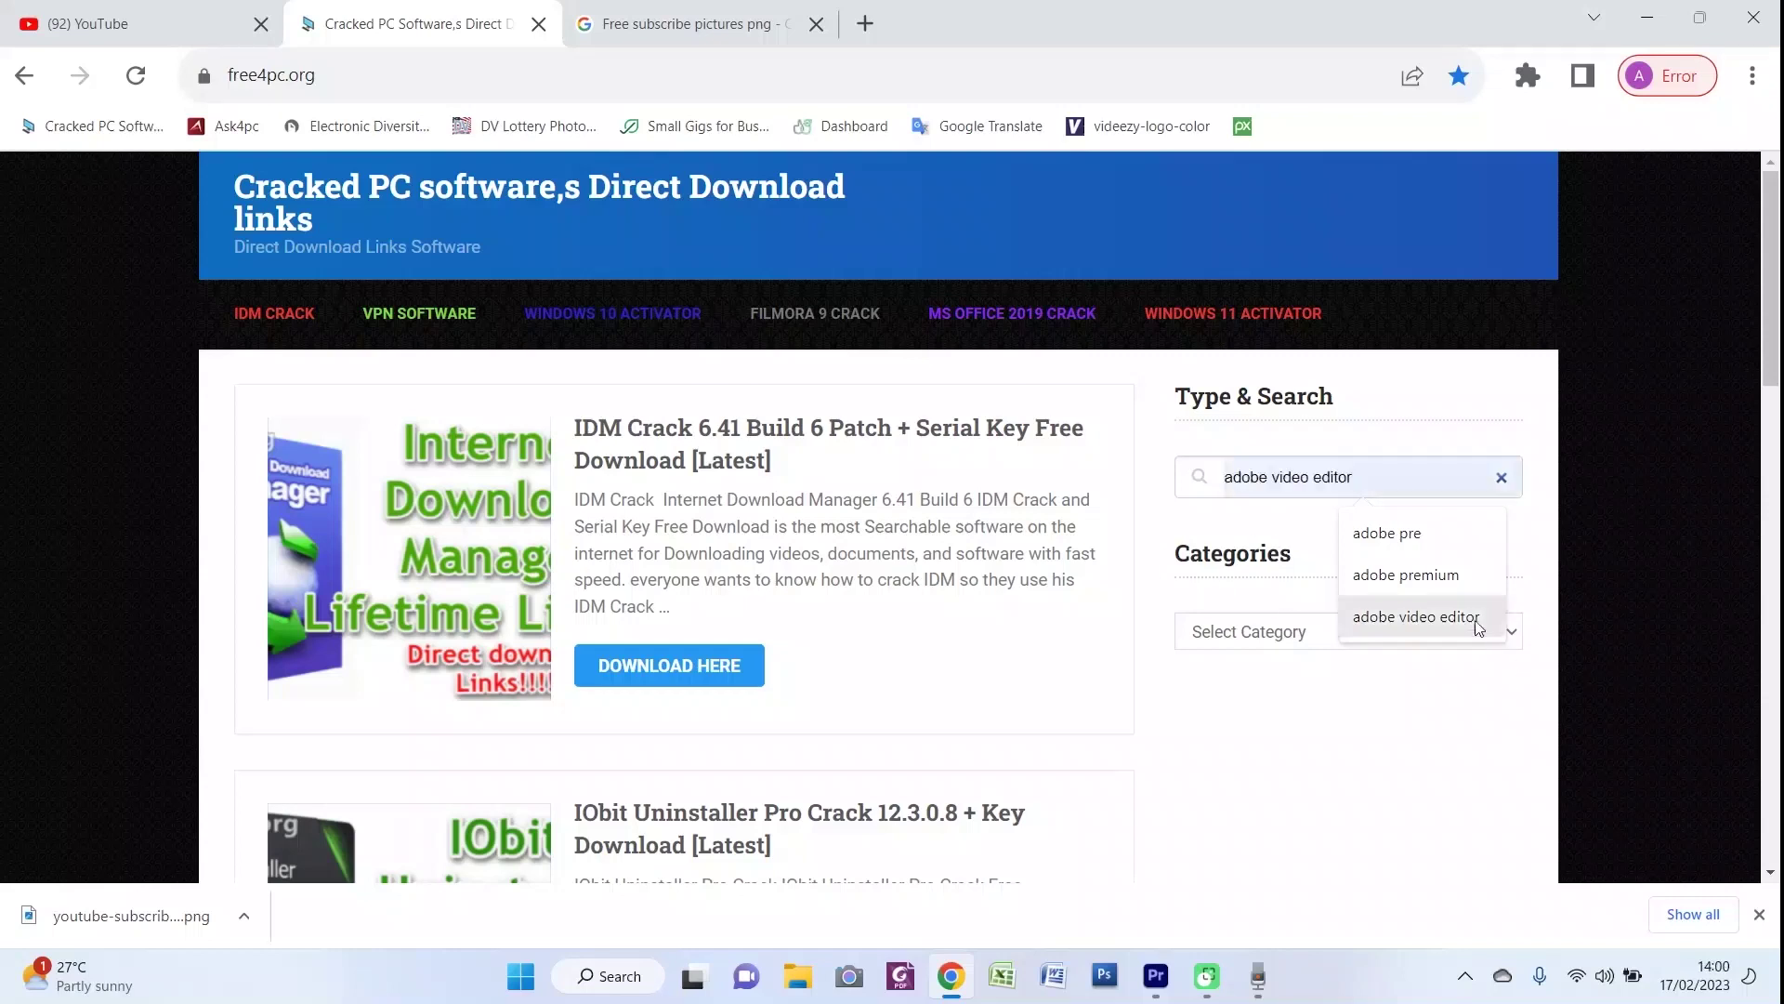
click(1446, 585)
key(Return)
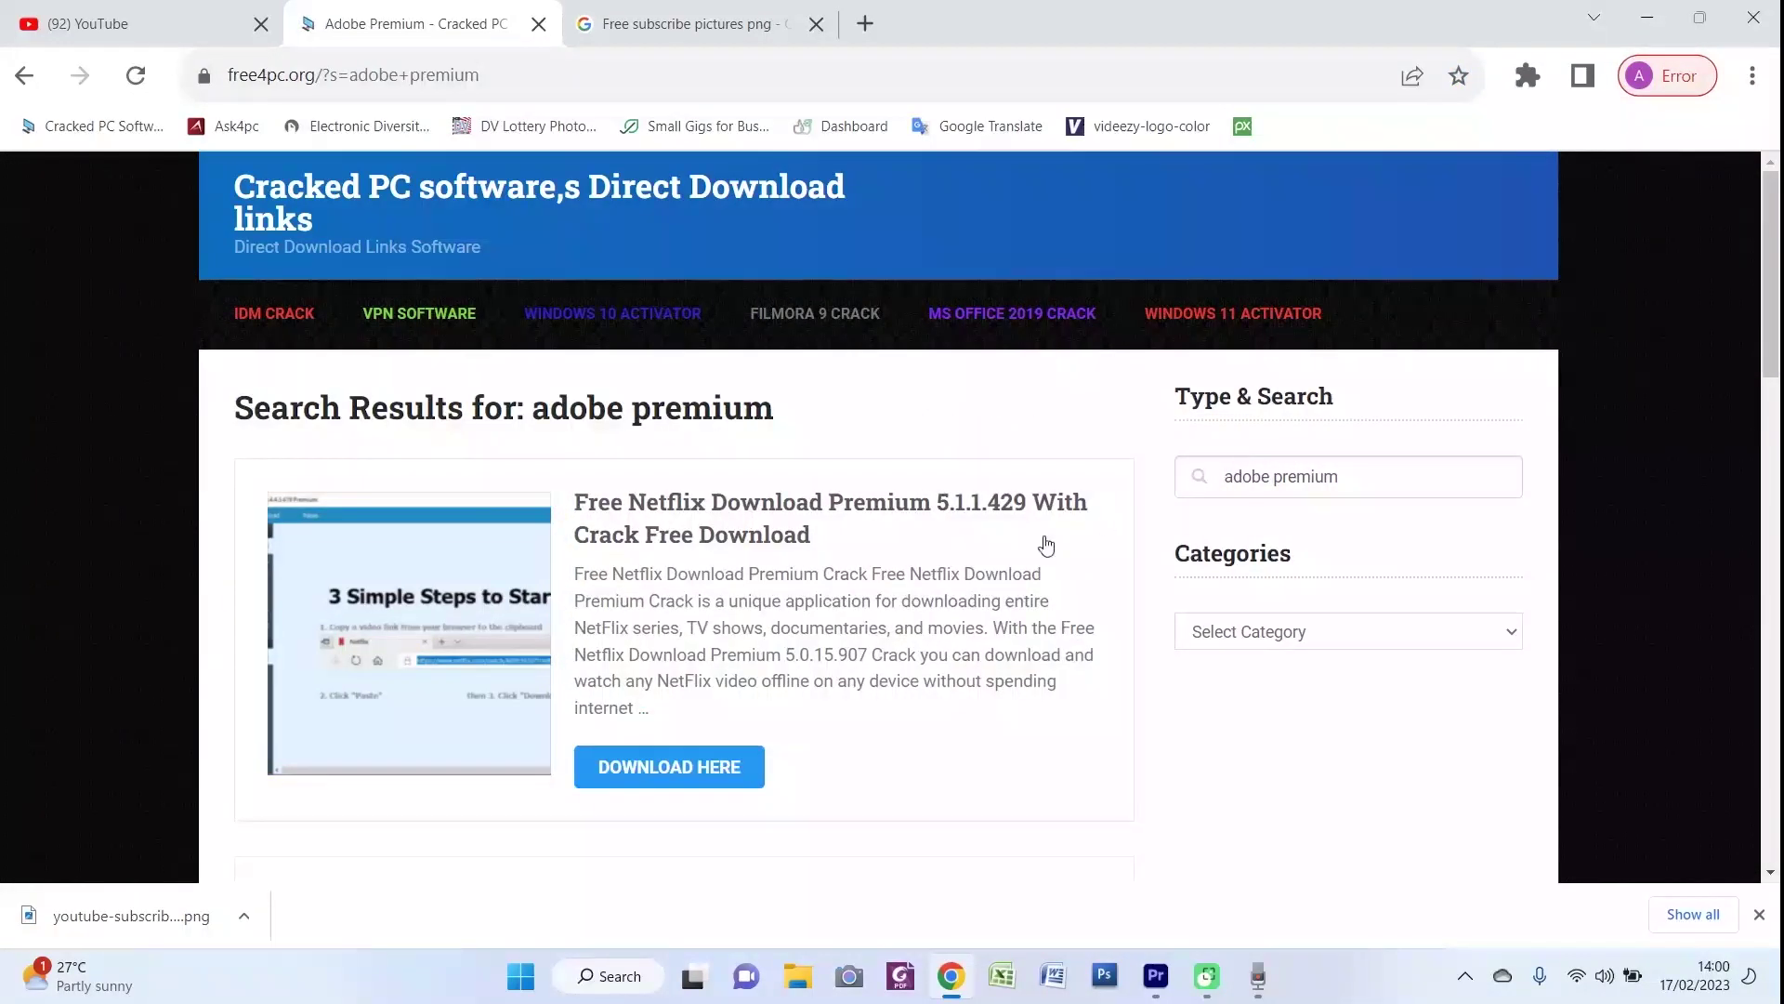
scroll(790, 539, down, 5)
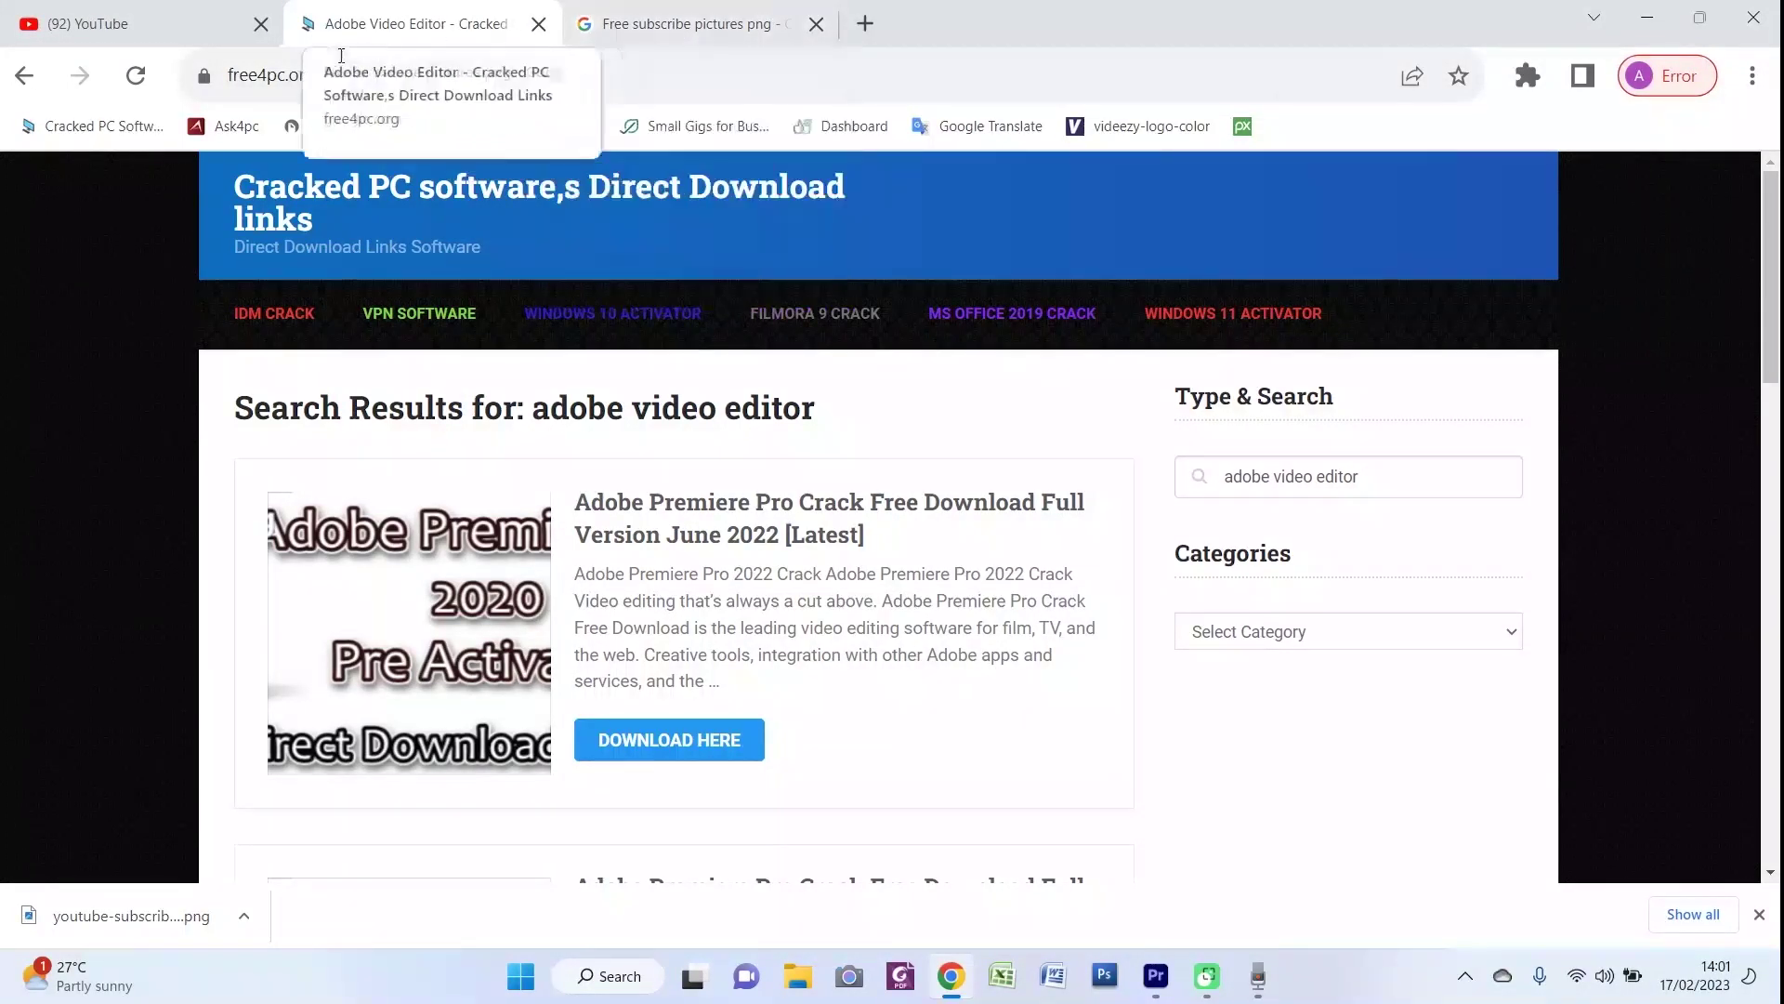
Examine the Google image results for "Free subscribe pictures png" and the preview of the red Subscribe Now ribbon
click(658, 22)
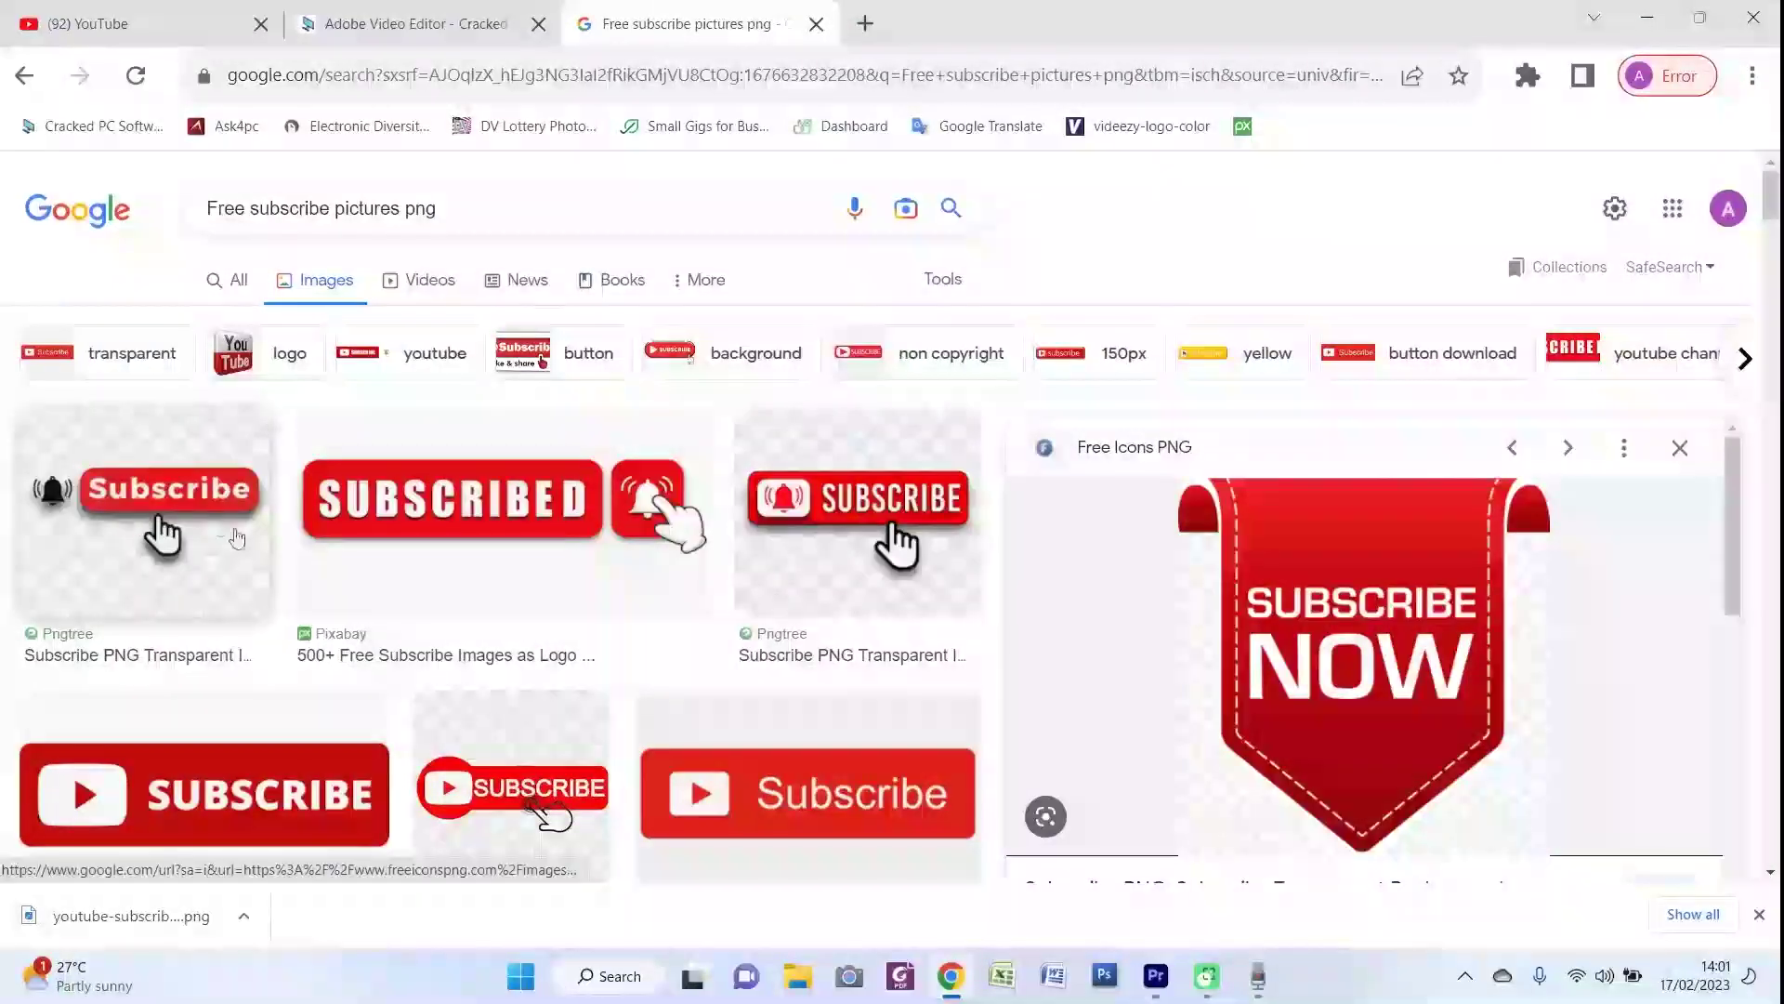
scroll(257, 611, down, 15)
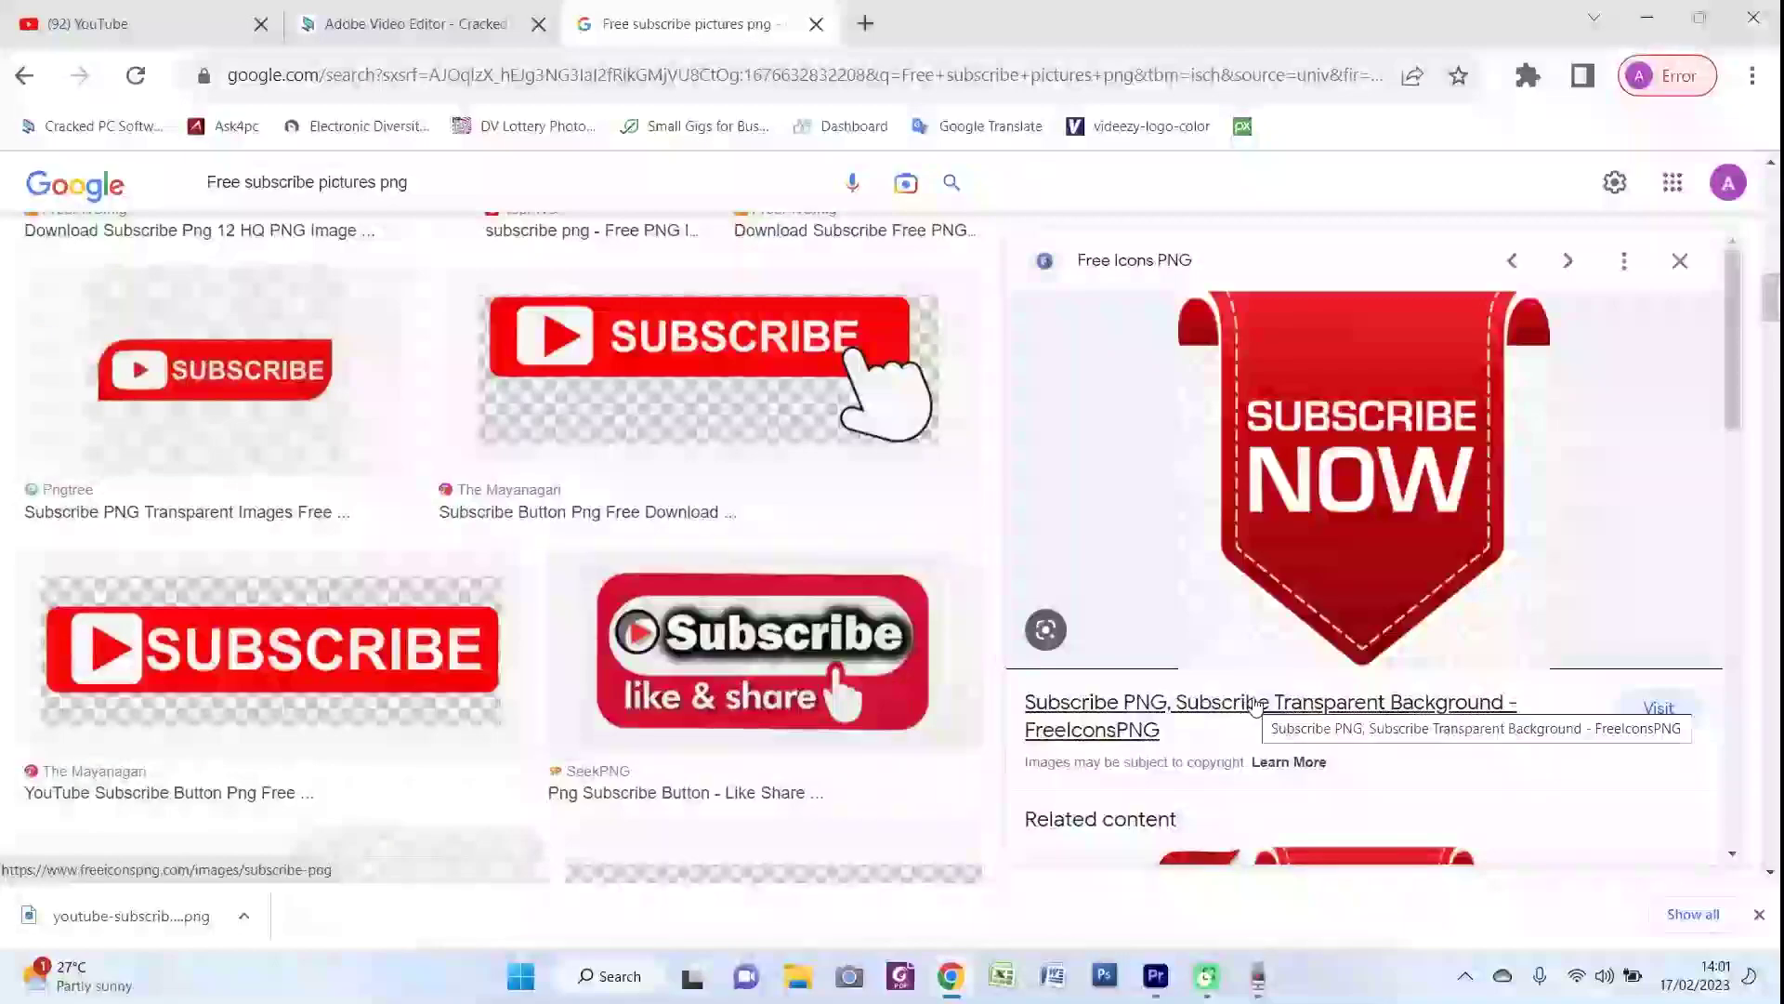
scroll(1386, 460, up, 8)
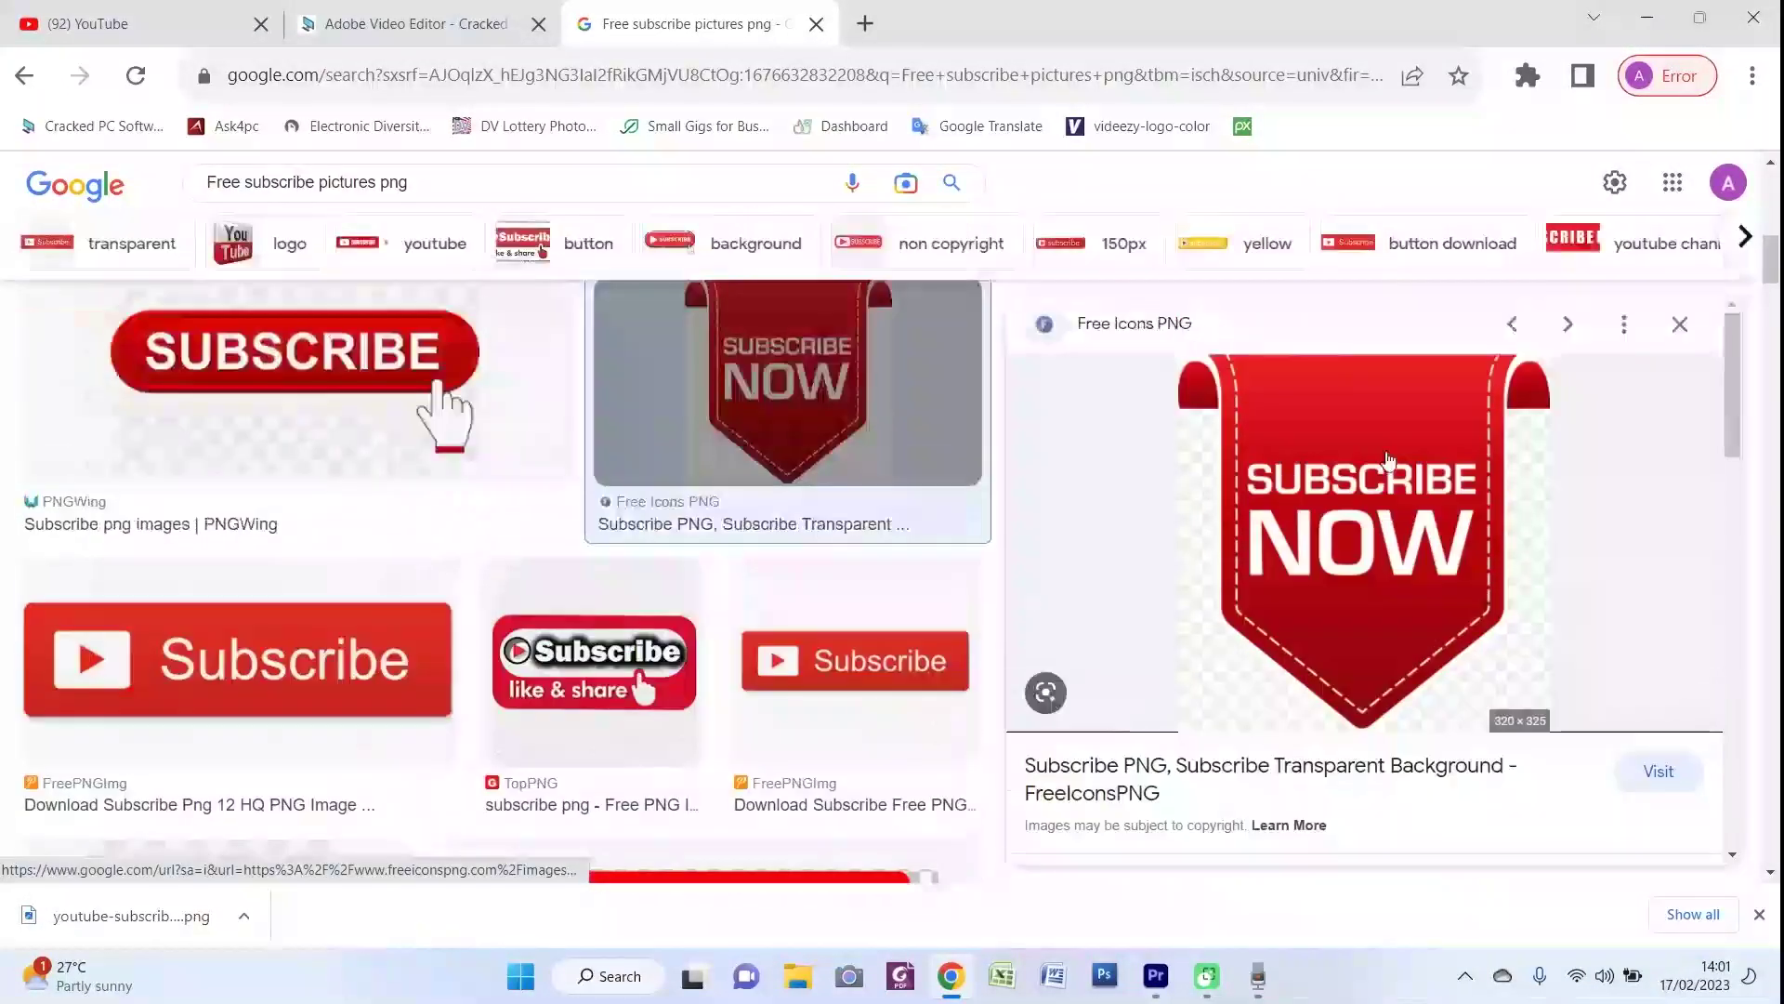
scroll(1386, 460, up, 5)
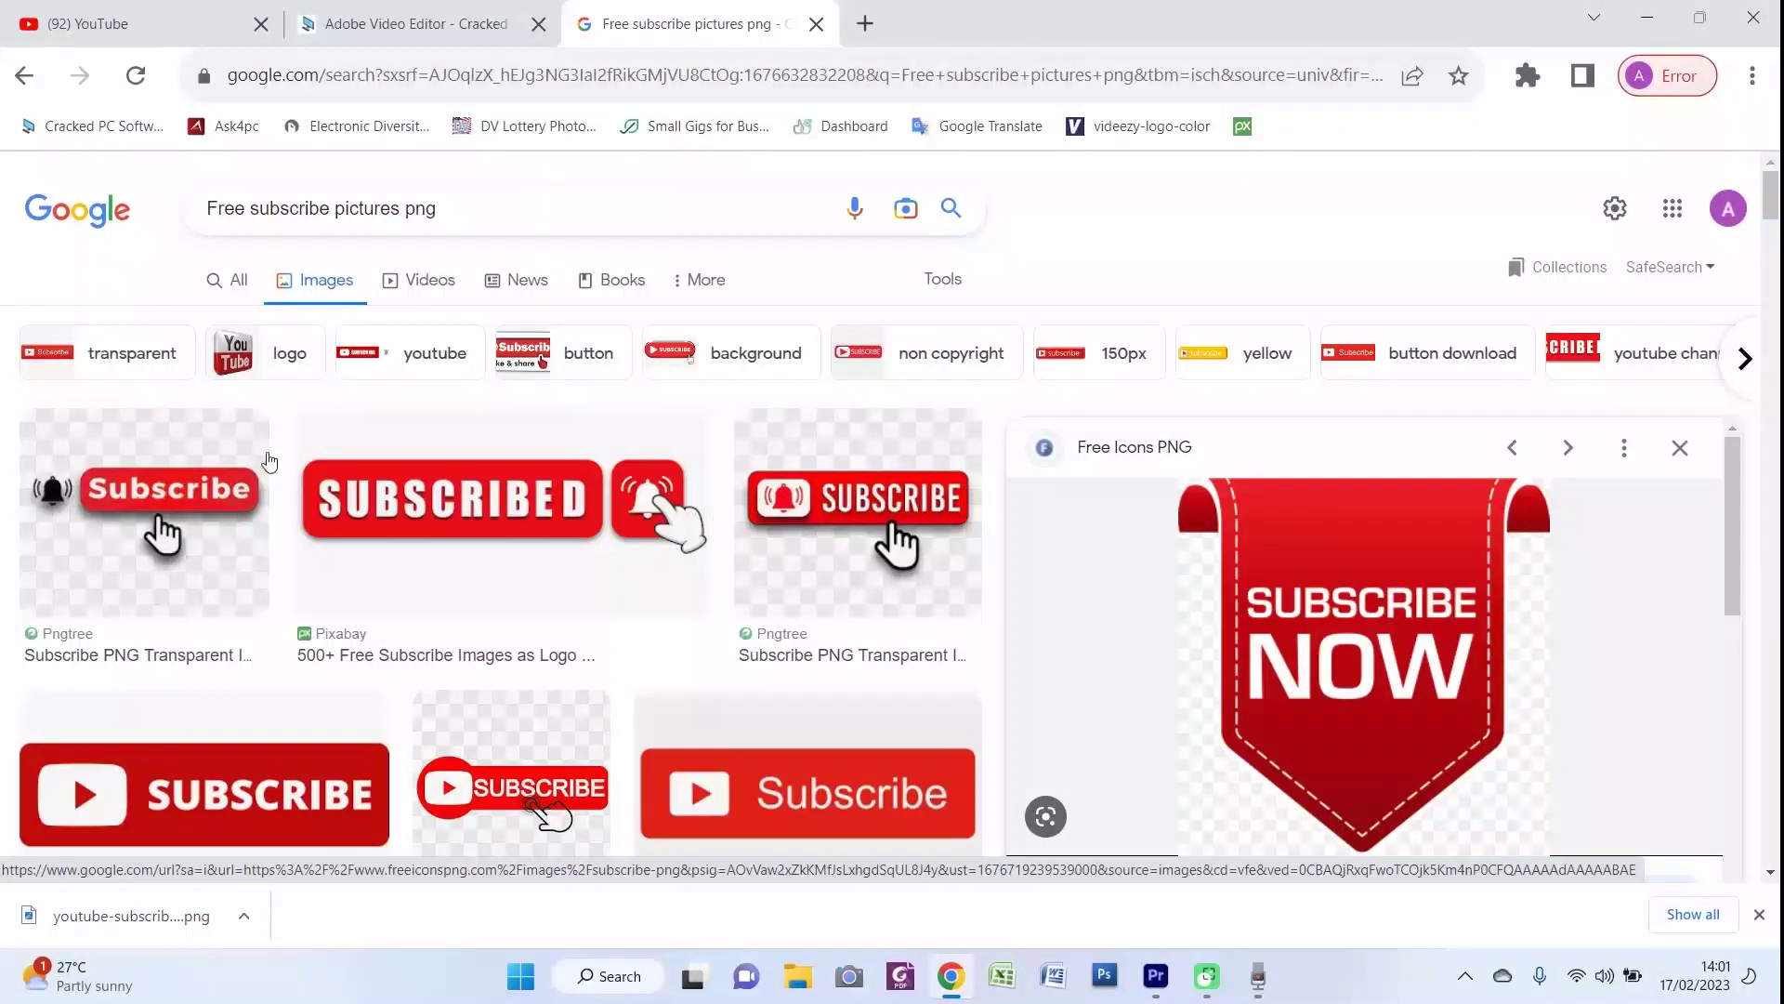
scroll(1303, 557, down, 3)
scroll(1208, 744, up, 3)
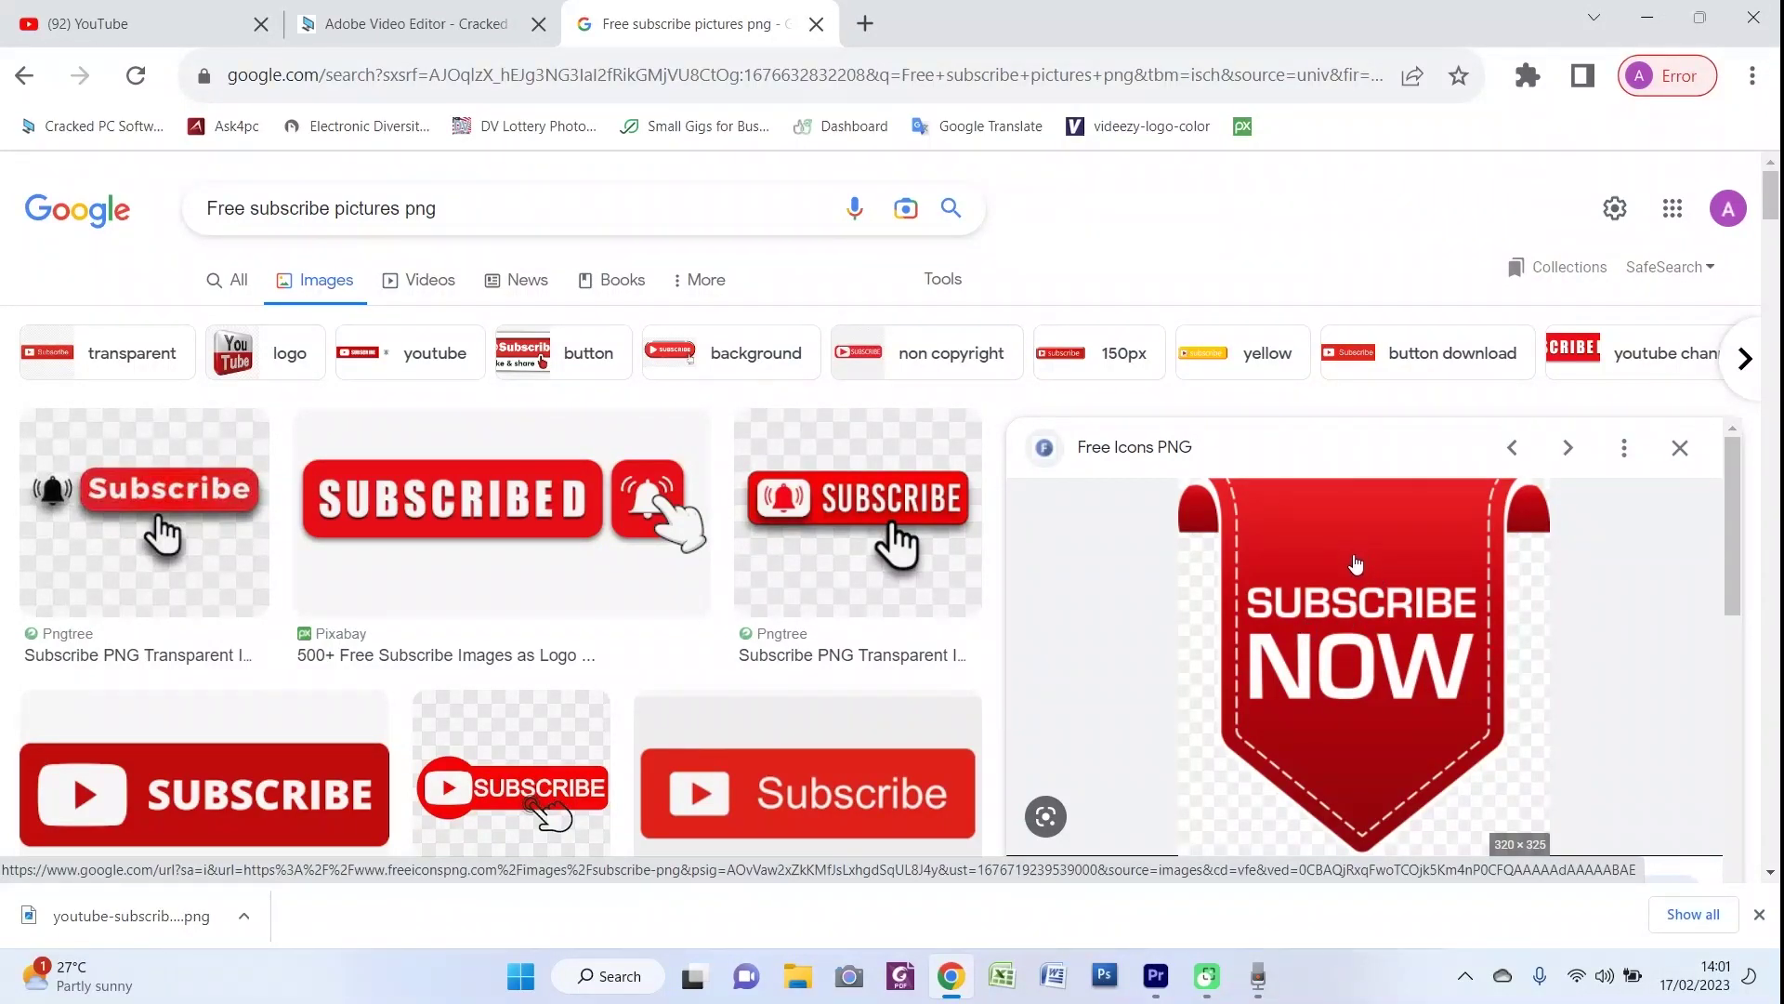
scroll(1356, 563, down, 4)
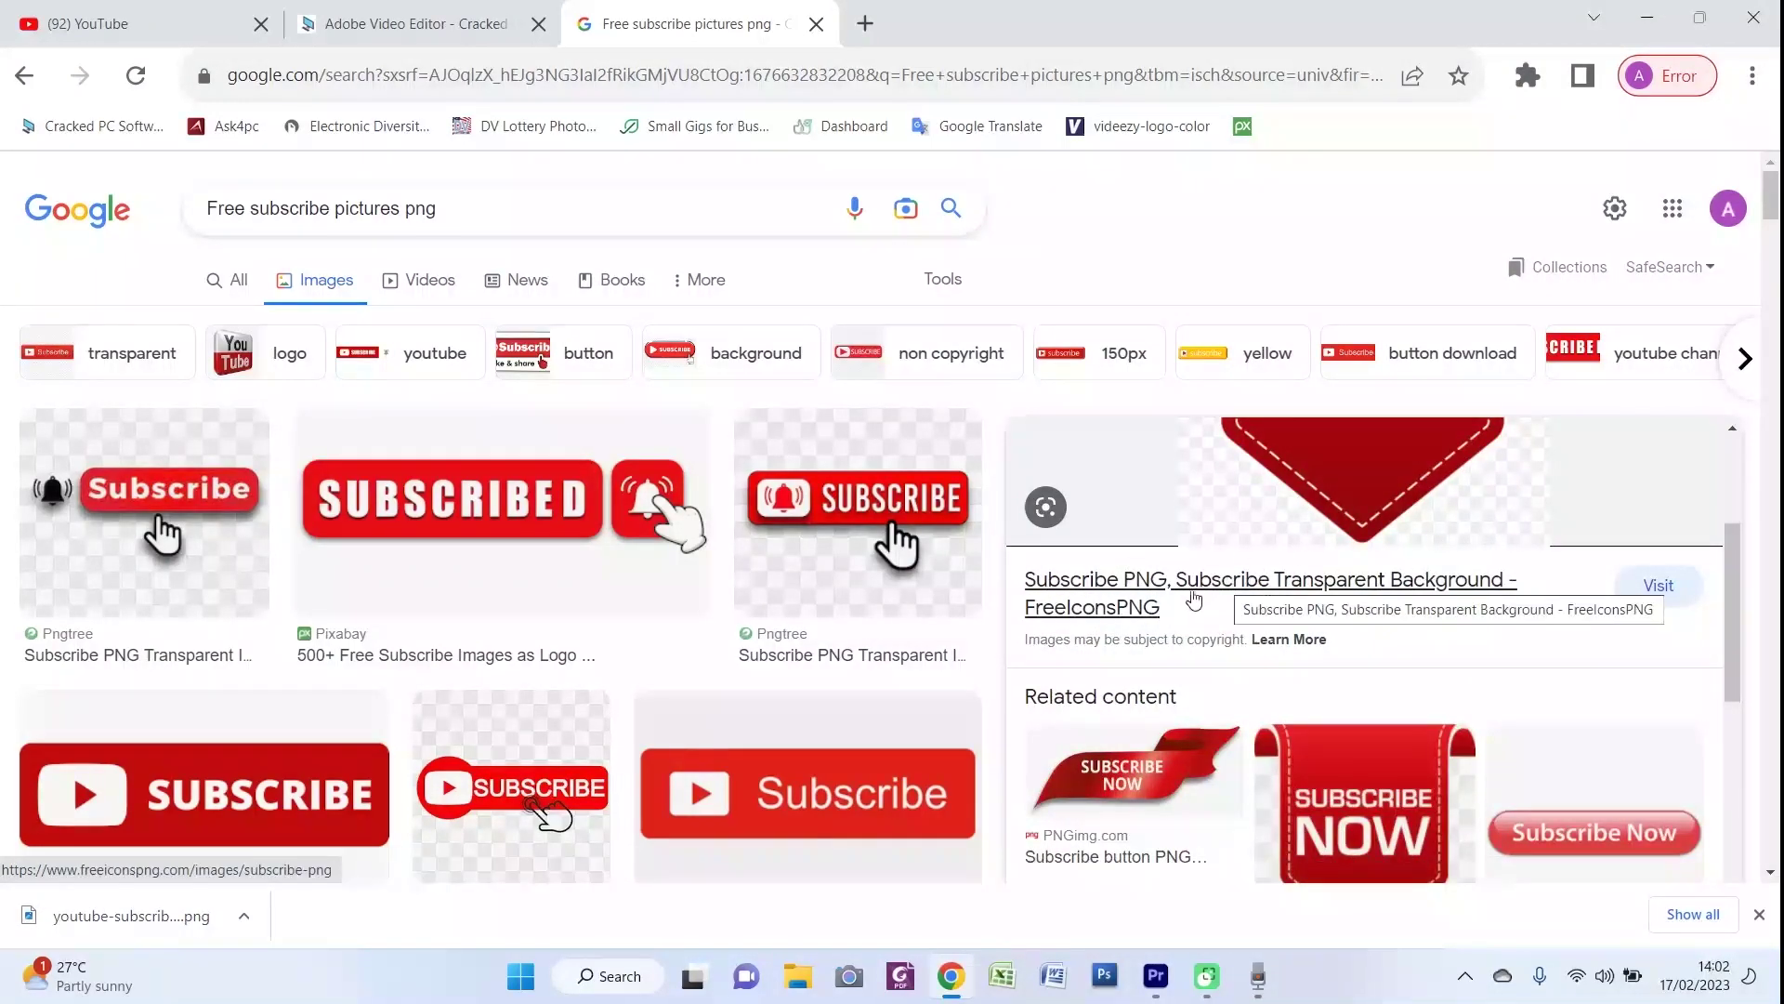
scroll(1339, 641, up, 4)
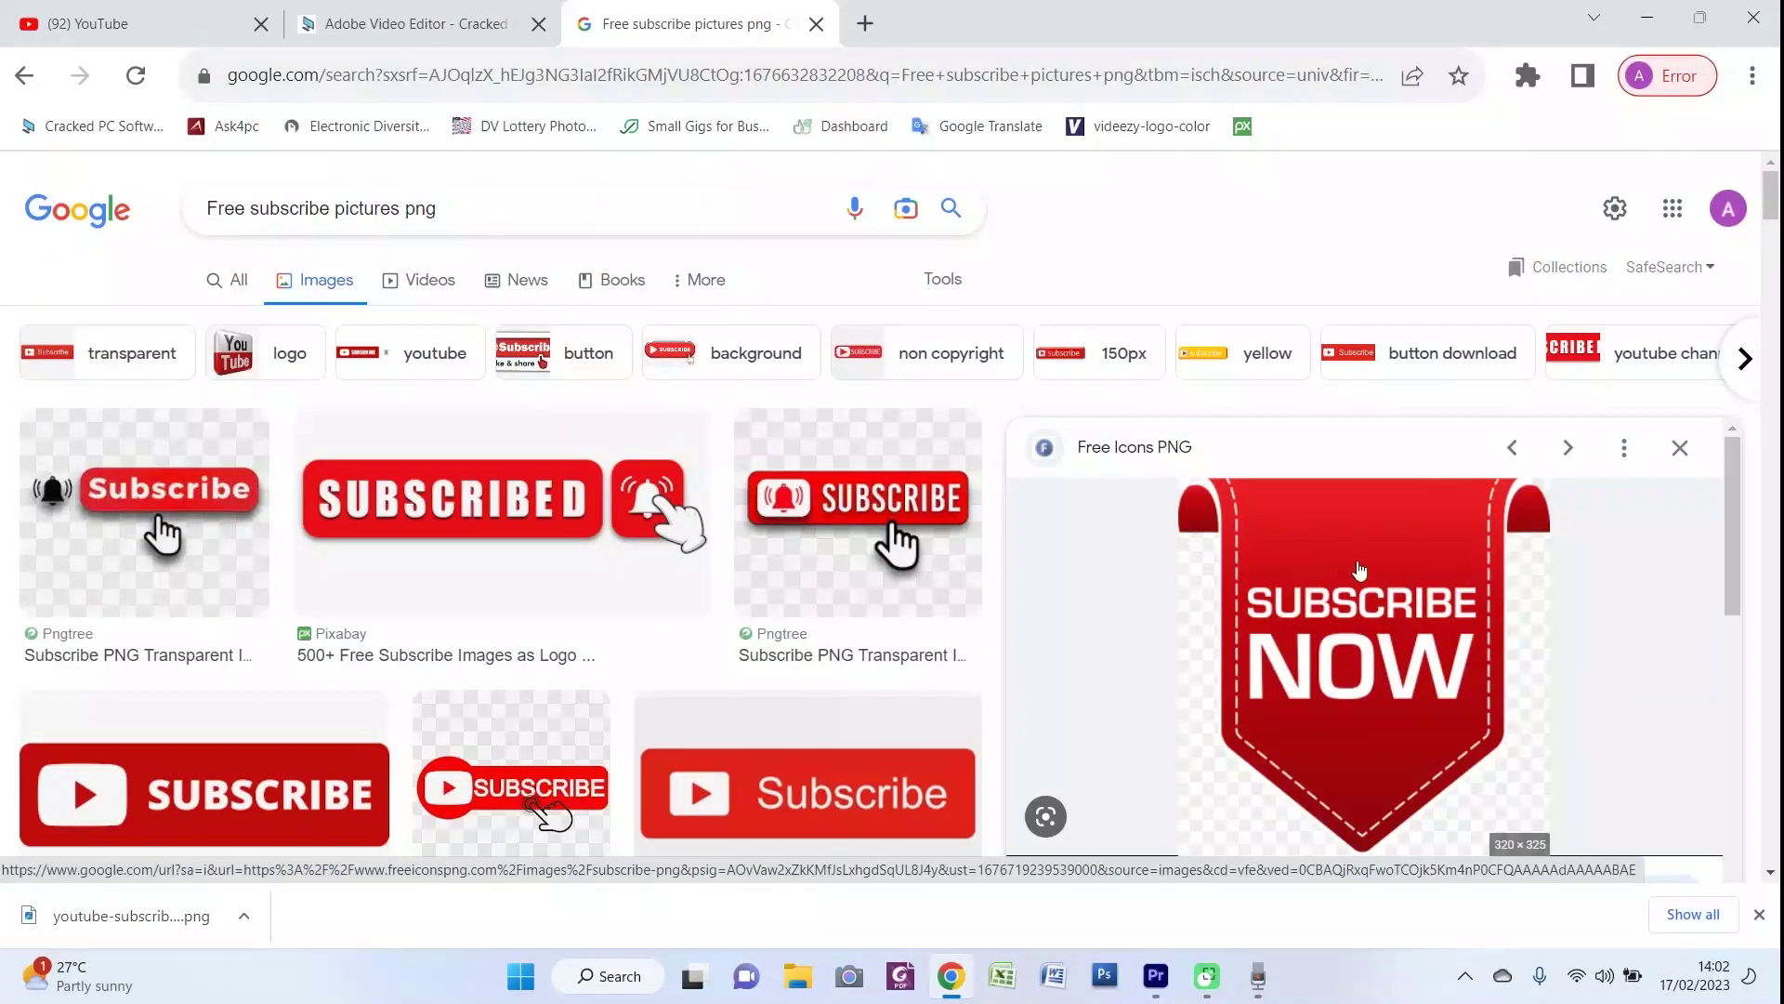
scroll(1379, 552, down, 3)
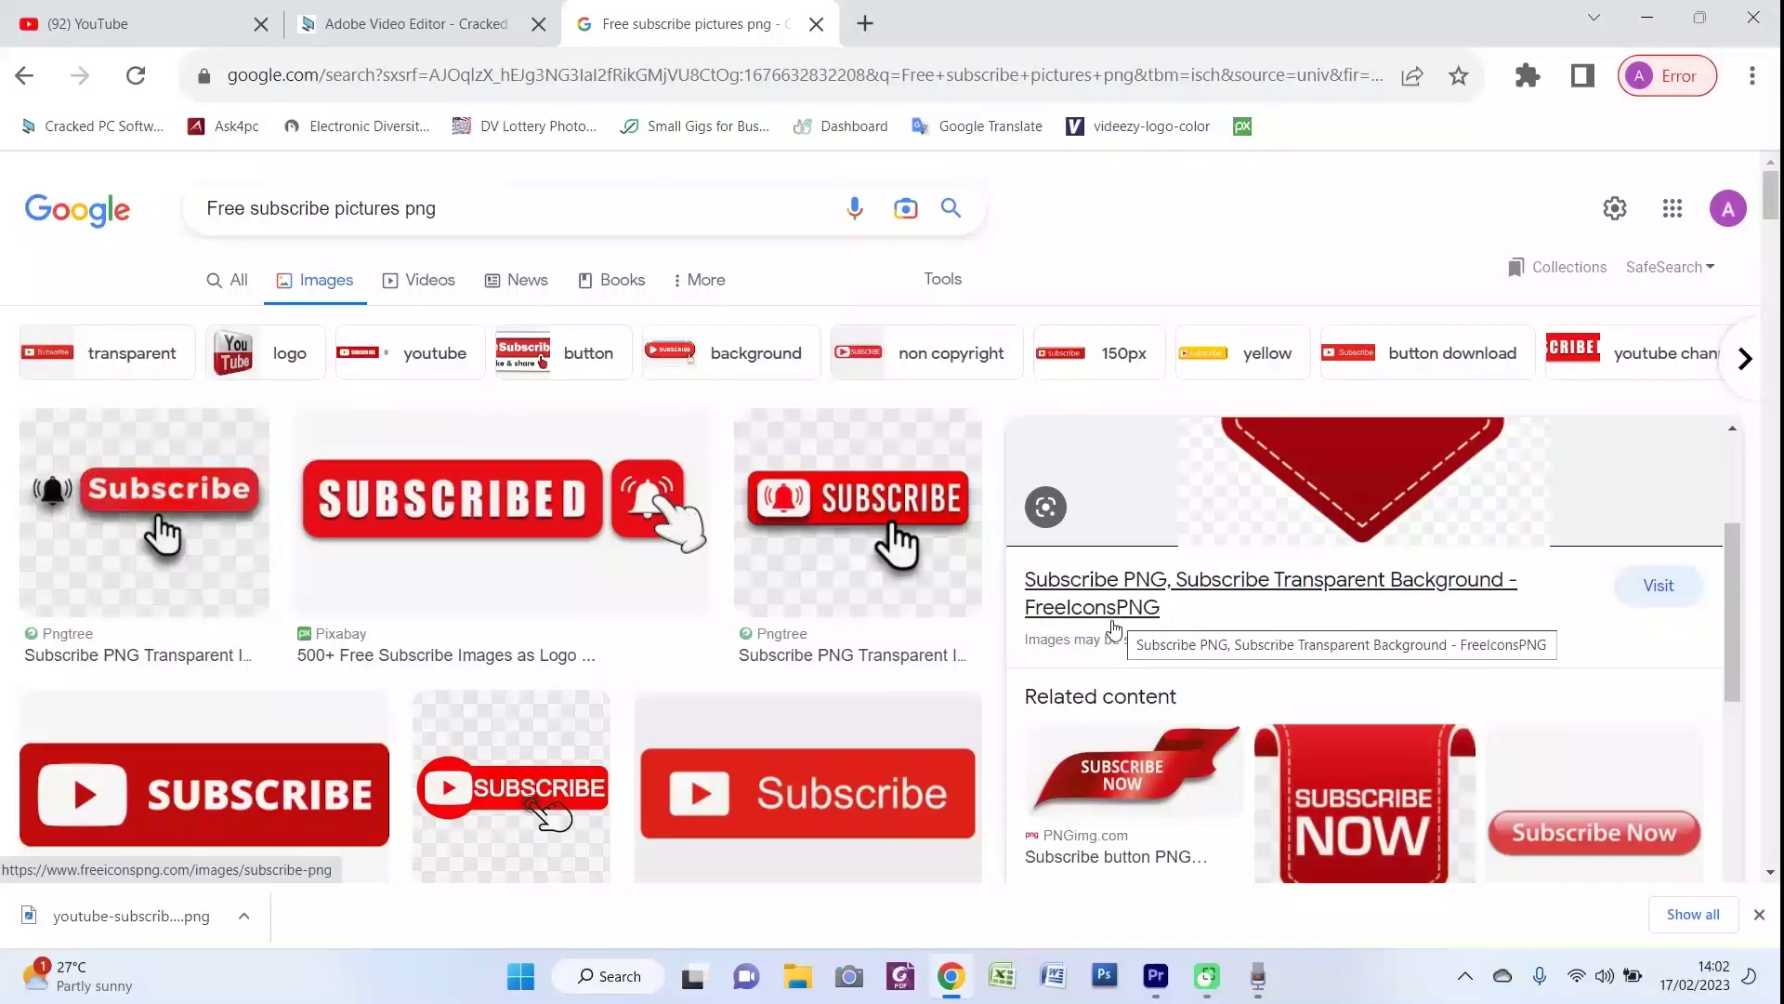
scroll(1426, 518, up, 3)
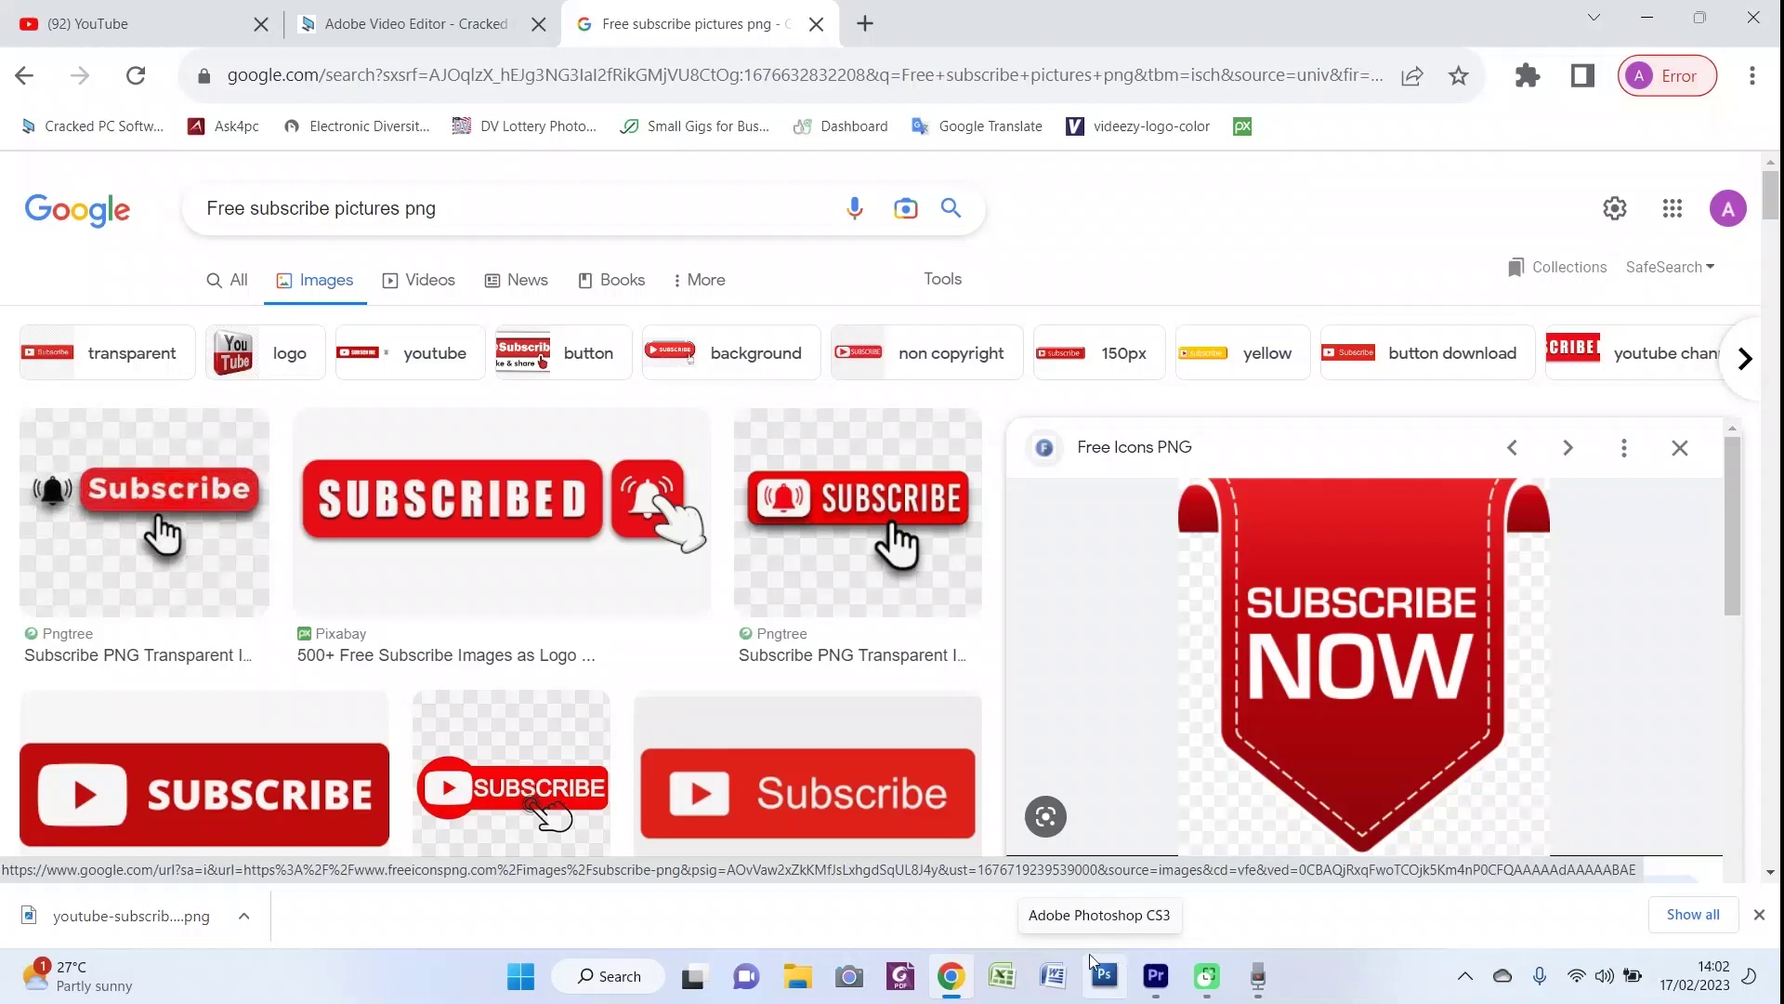
scroll(1309, 591, down, 2)
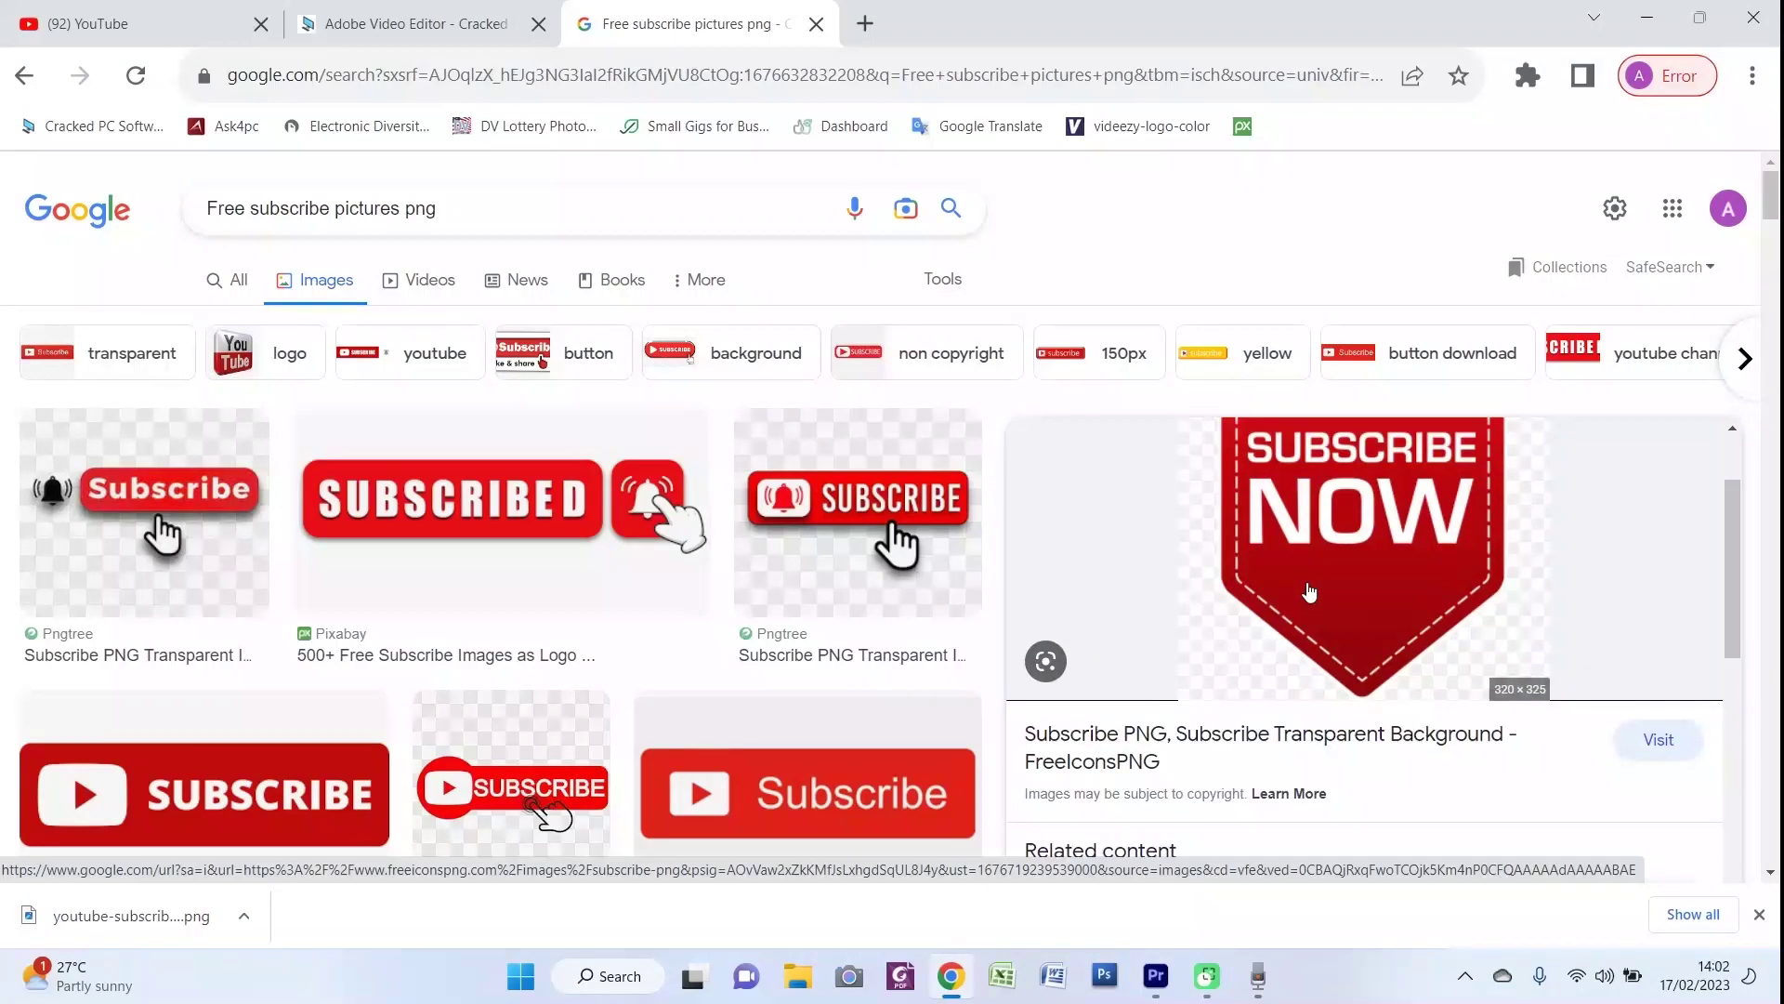
scroll(1309, 591, up, 2)
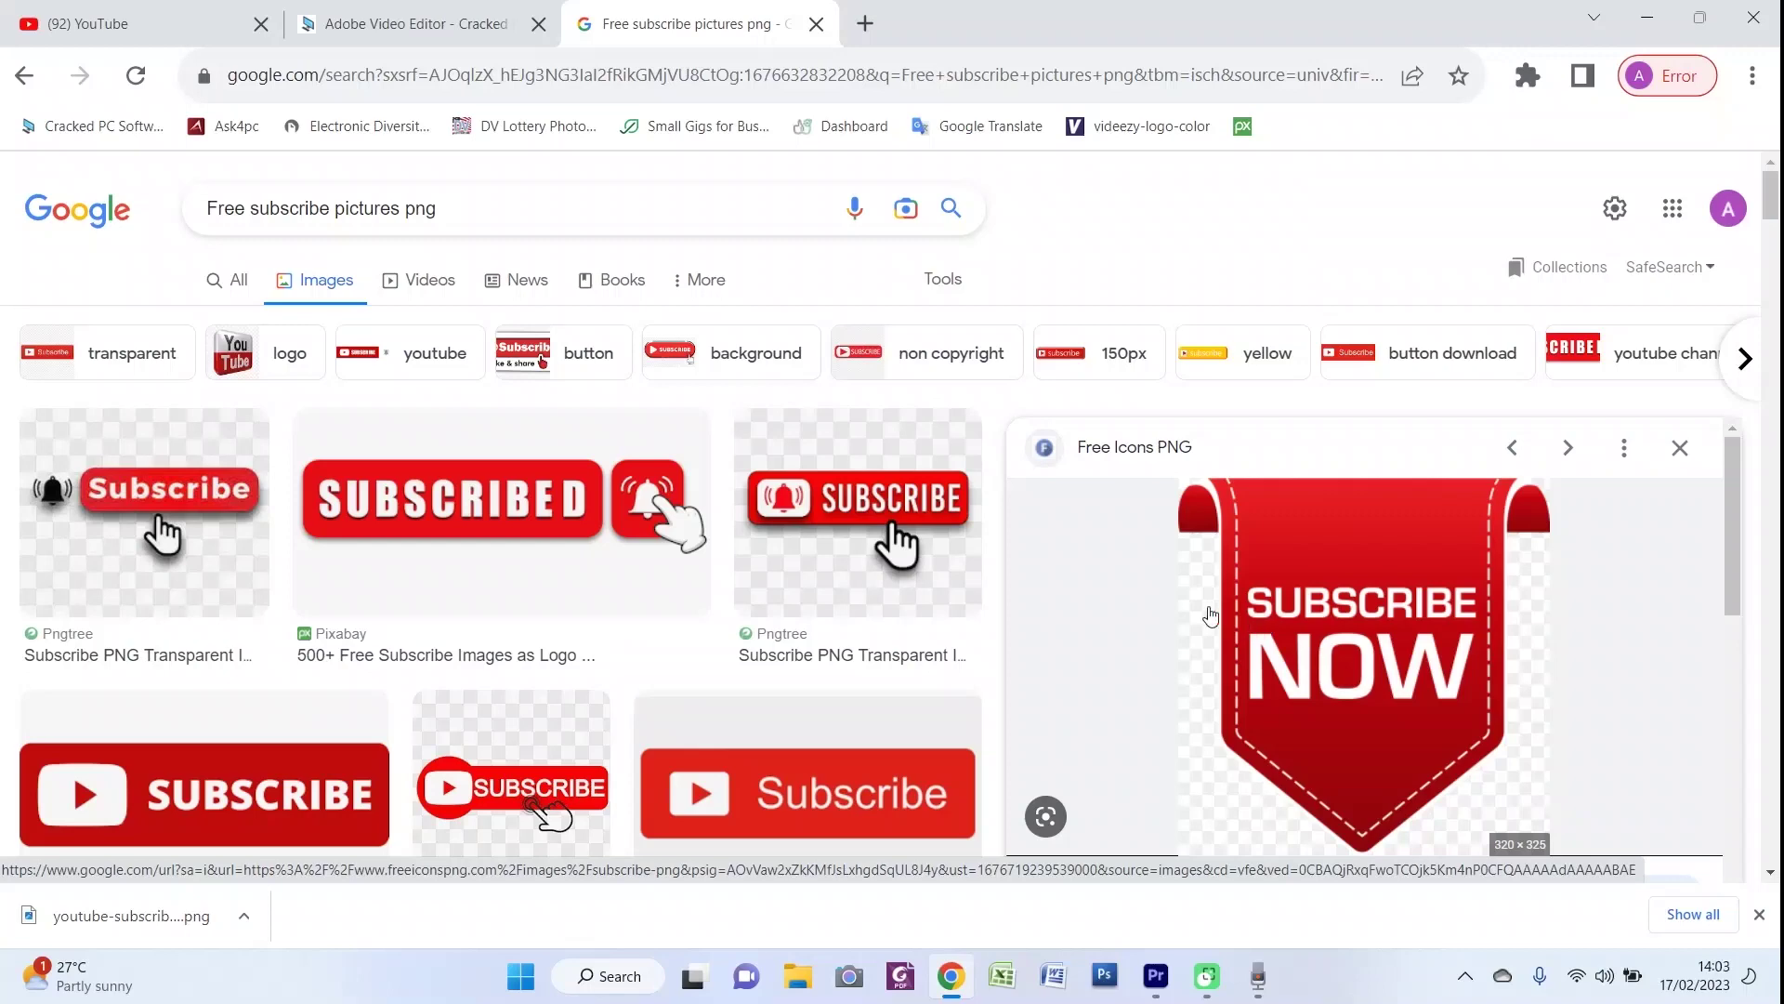
Save the Subscribe Now ribbon image to the Desktop as youtube-subscribe-banner-image-png-7 (1).png
scroll(1487, 576, down, 2)
right_click(1542, 554)
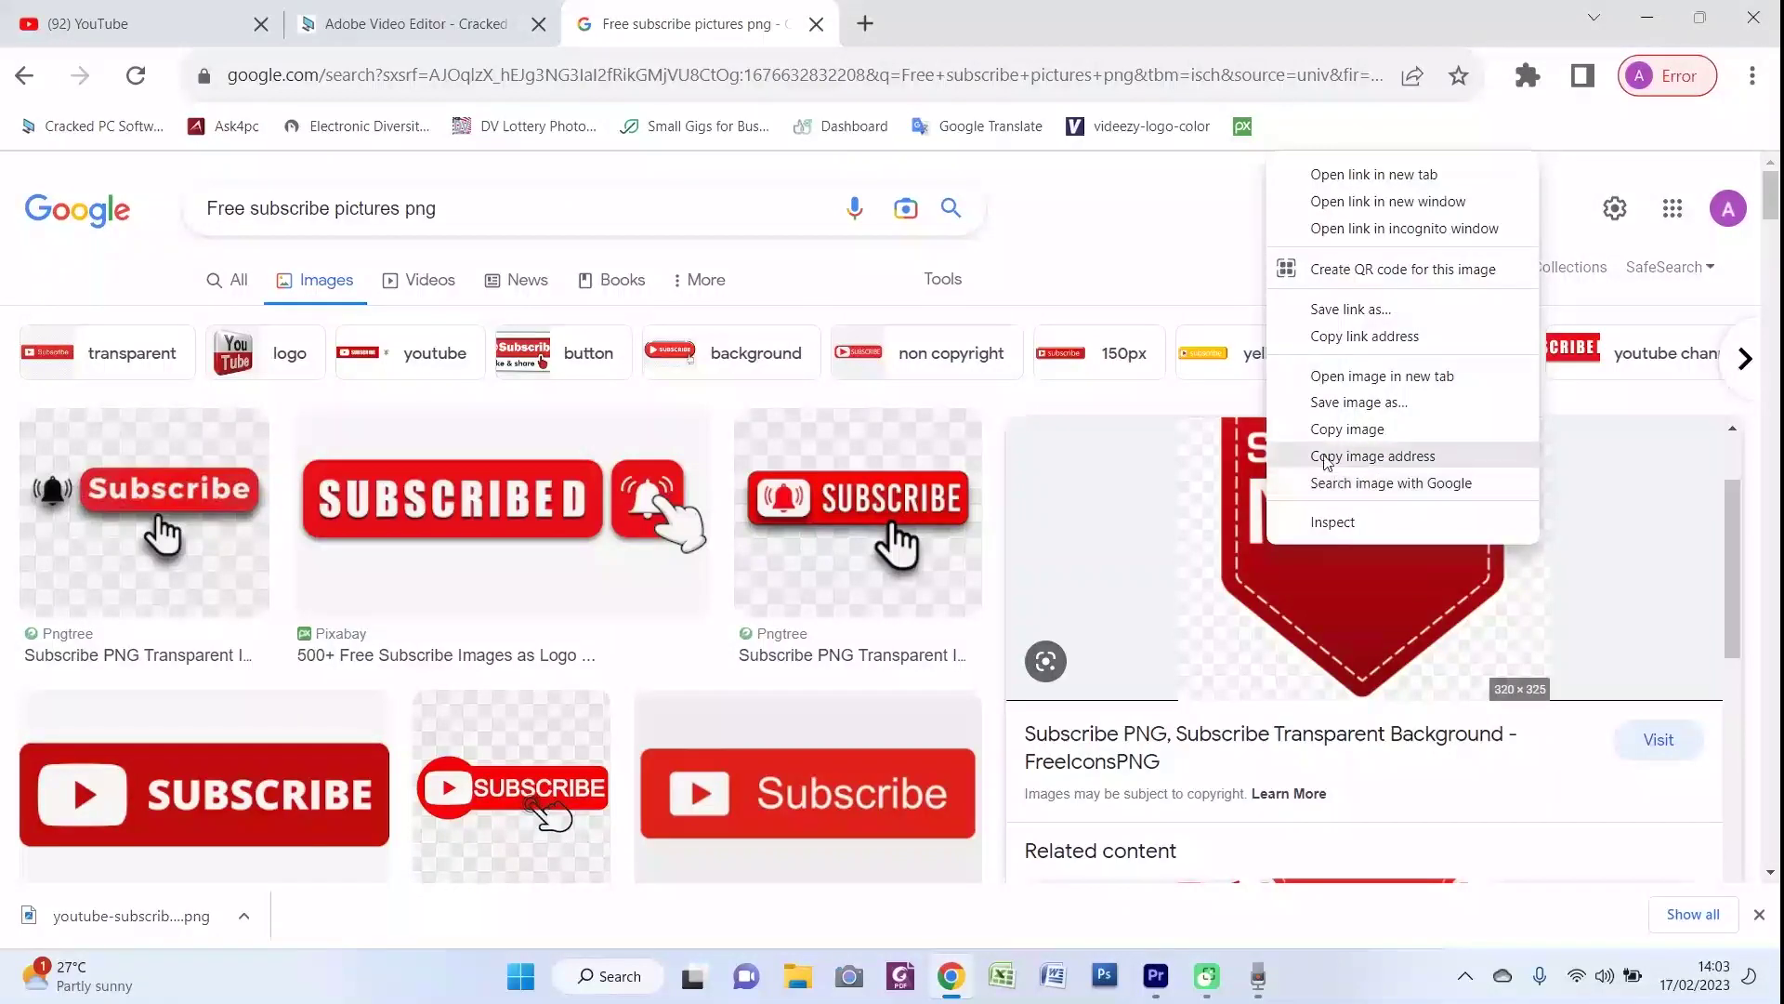
click(1405, 404)
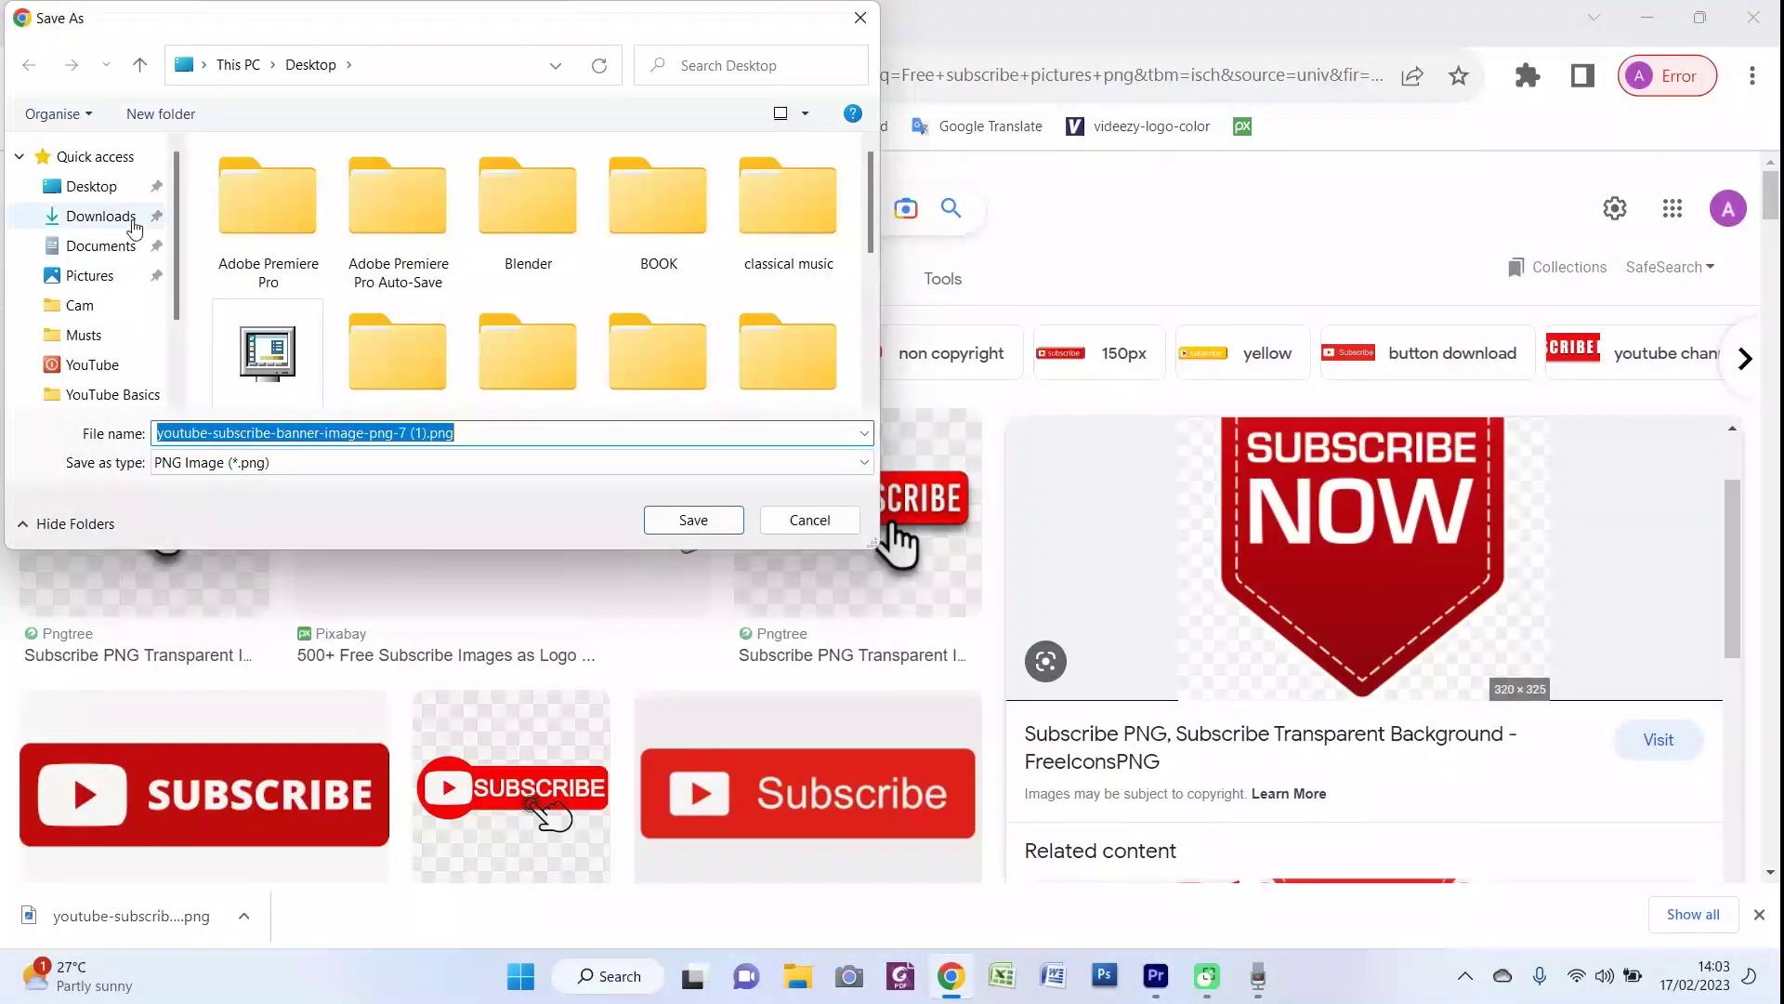
click(153, 432)
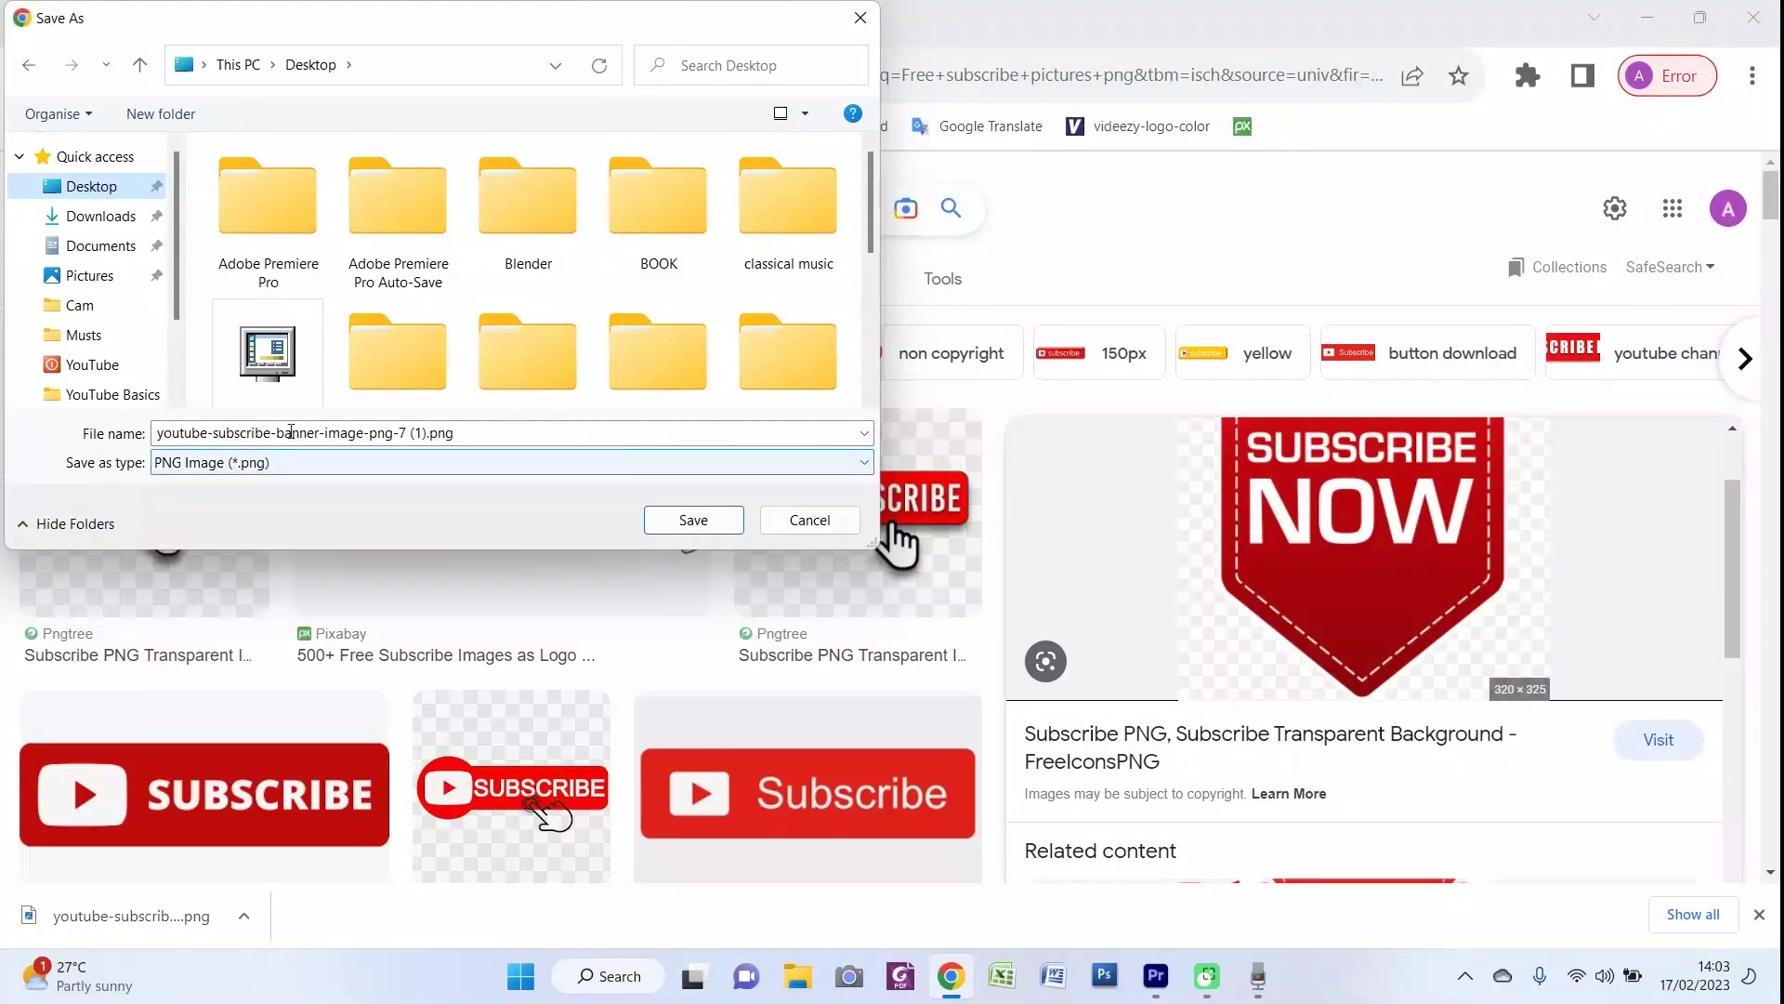
click(703, 523)
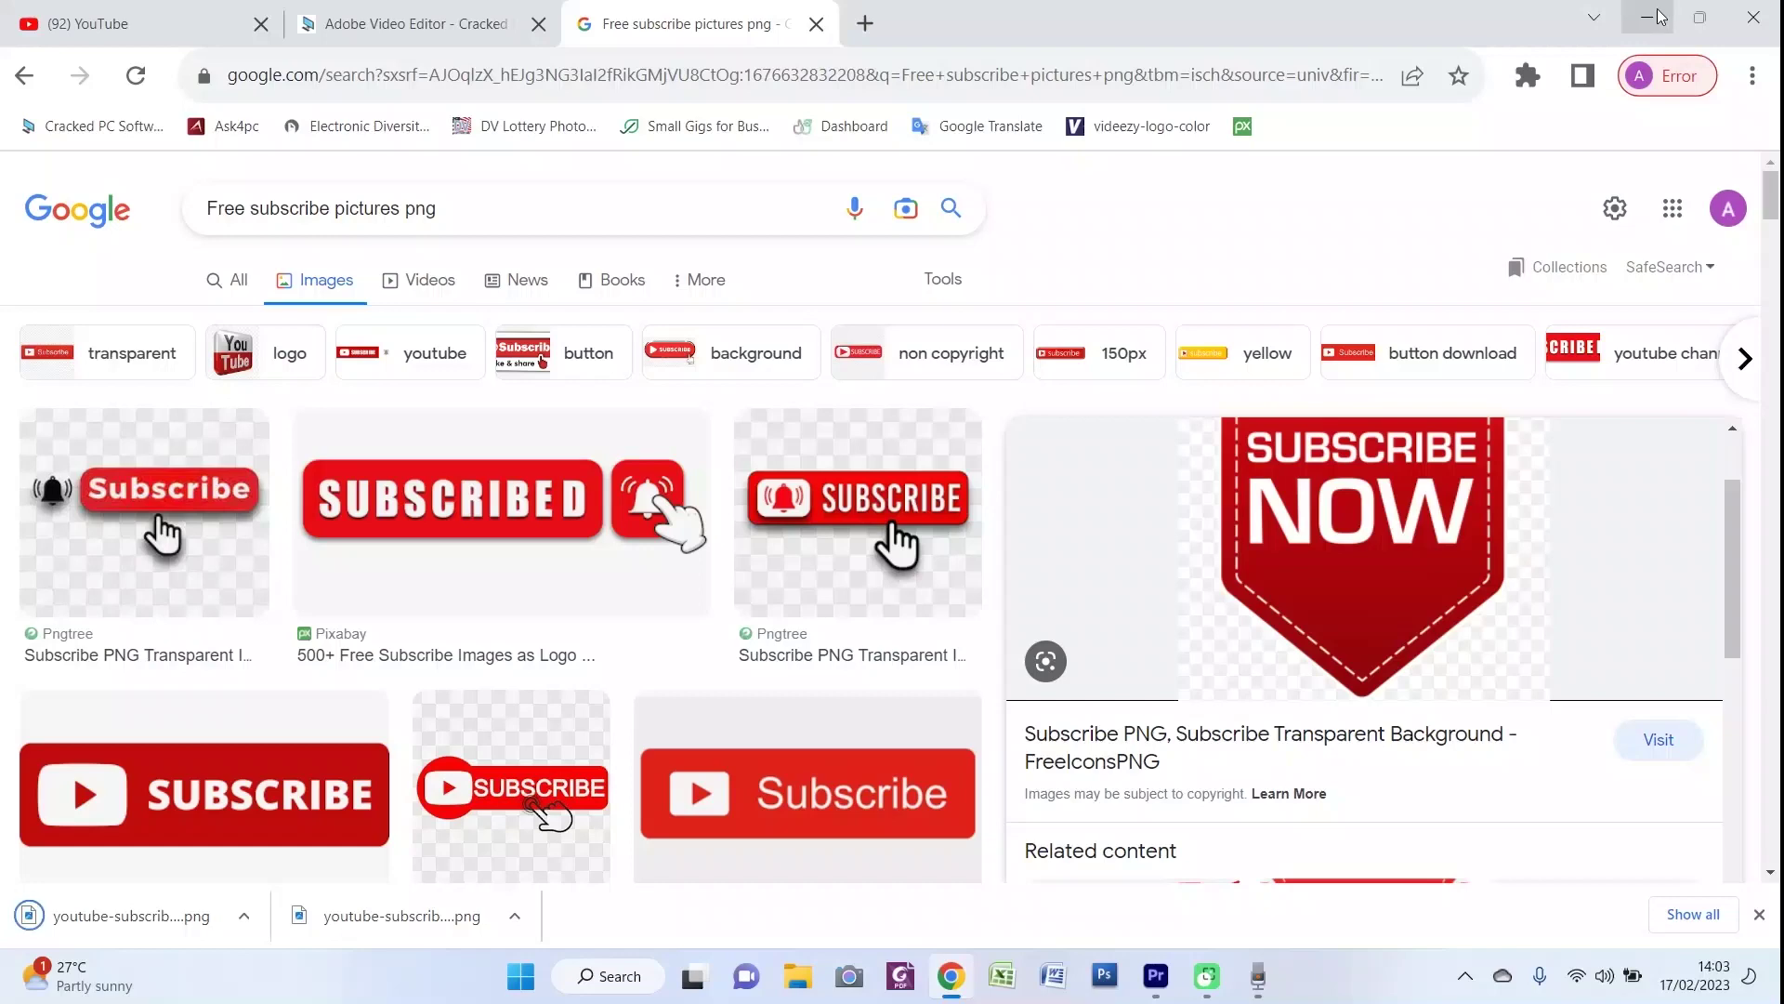
Minimize the browser and open the downloaded youtube-subscribe-banner-image-png-7 (1).png from the desktop in Adobe Photoshop CS3
click(1660, 17)
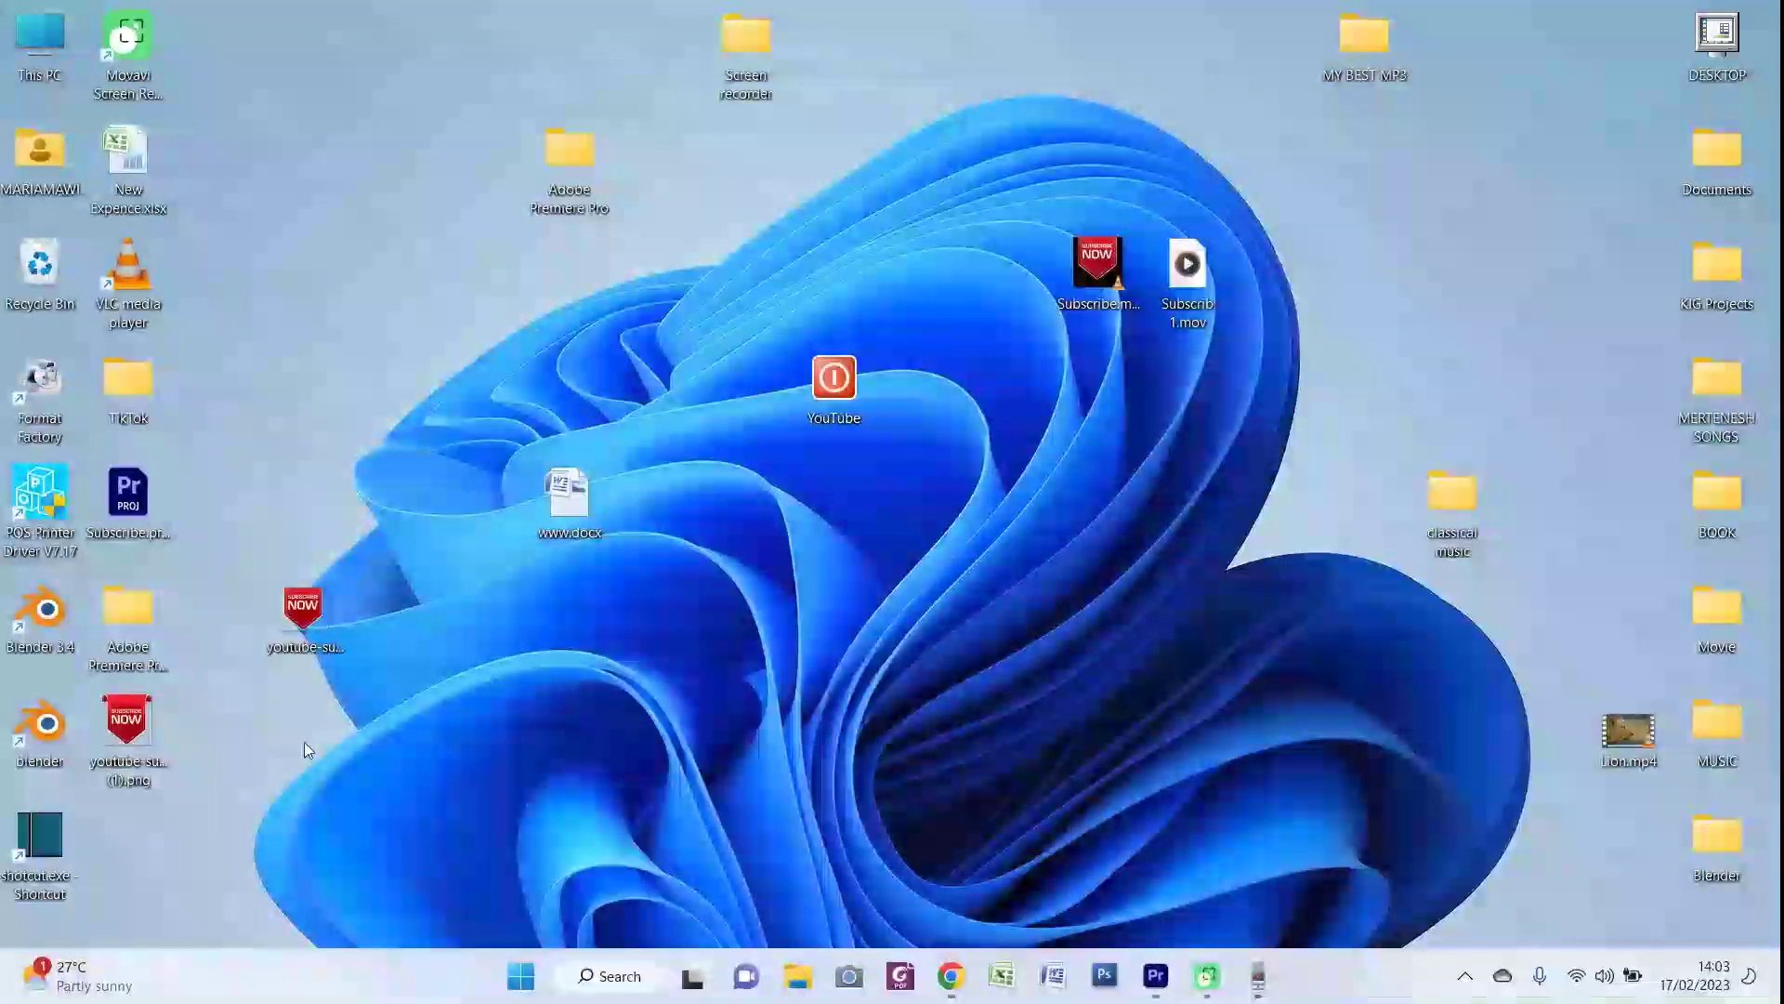
right_click(127, 739)
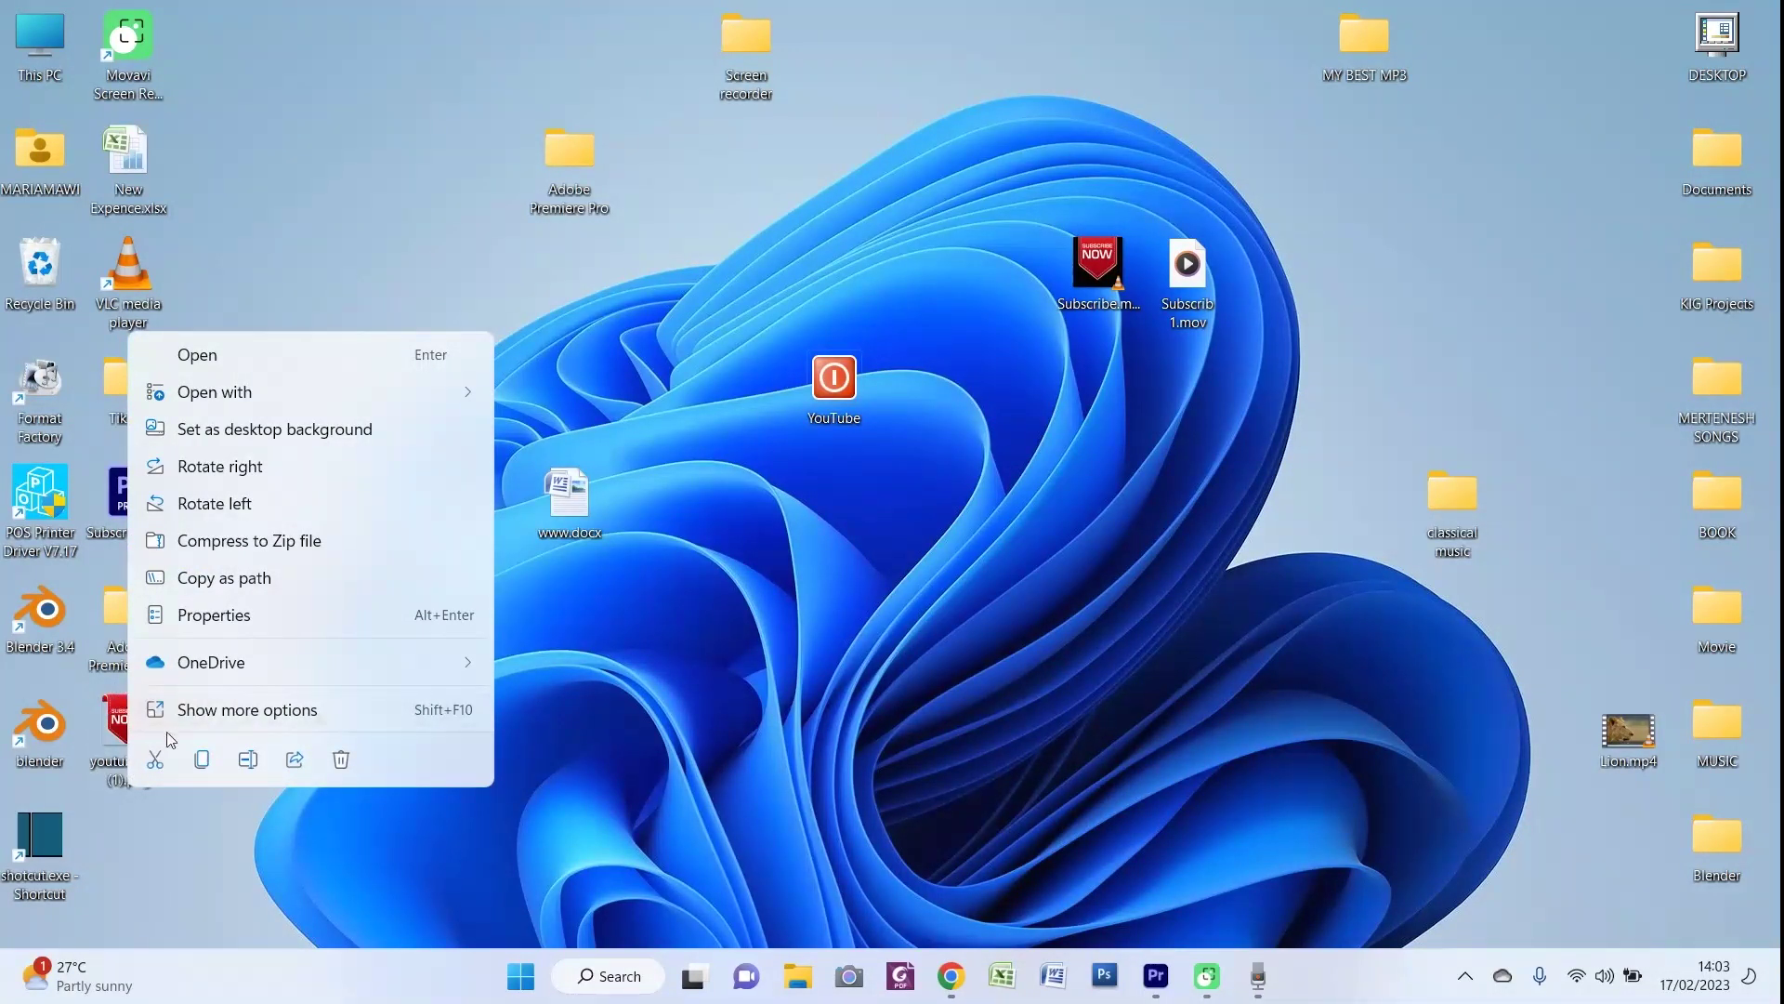
mouse_move(213, 397)
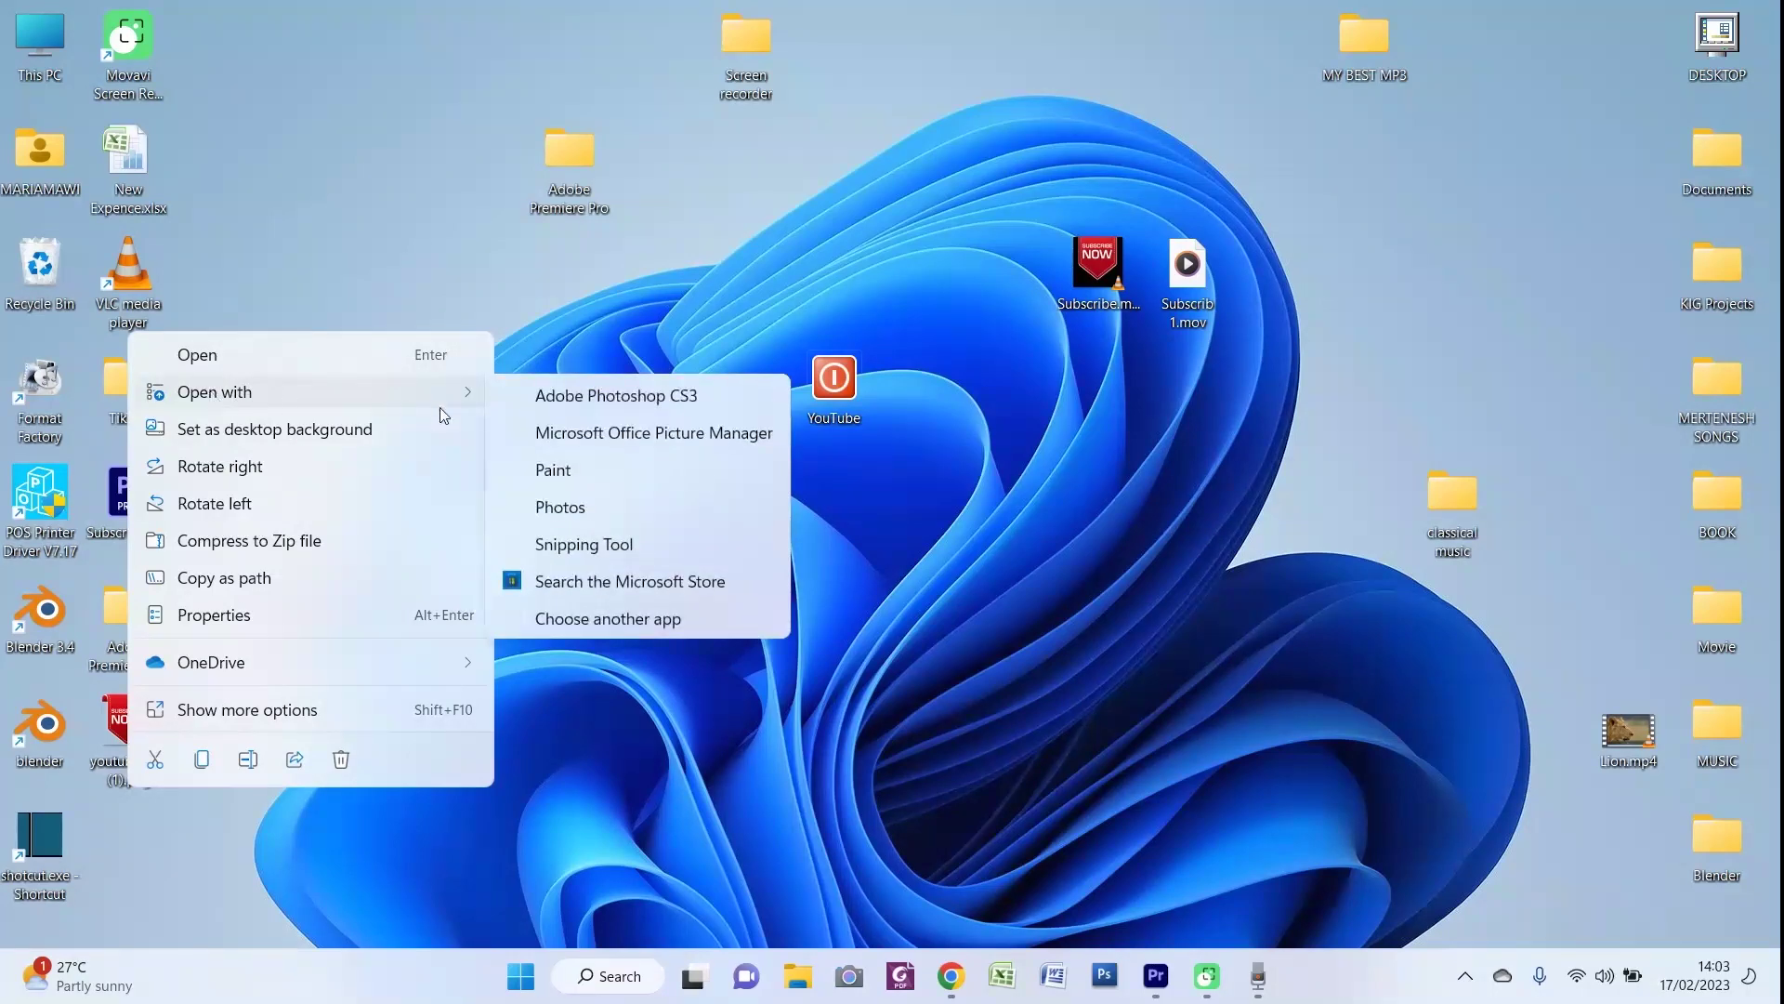
click(602, 398)
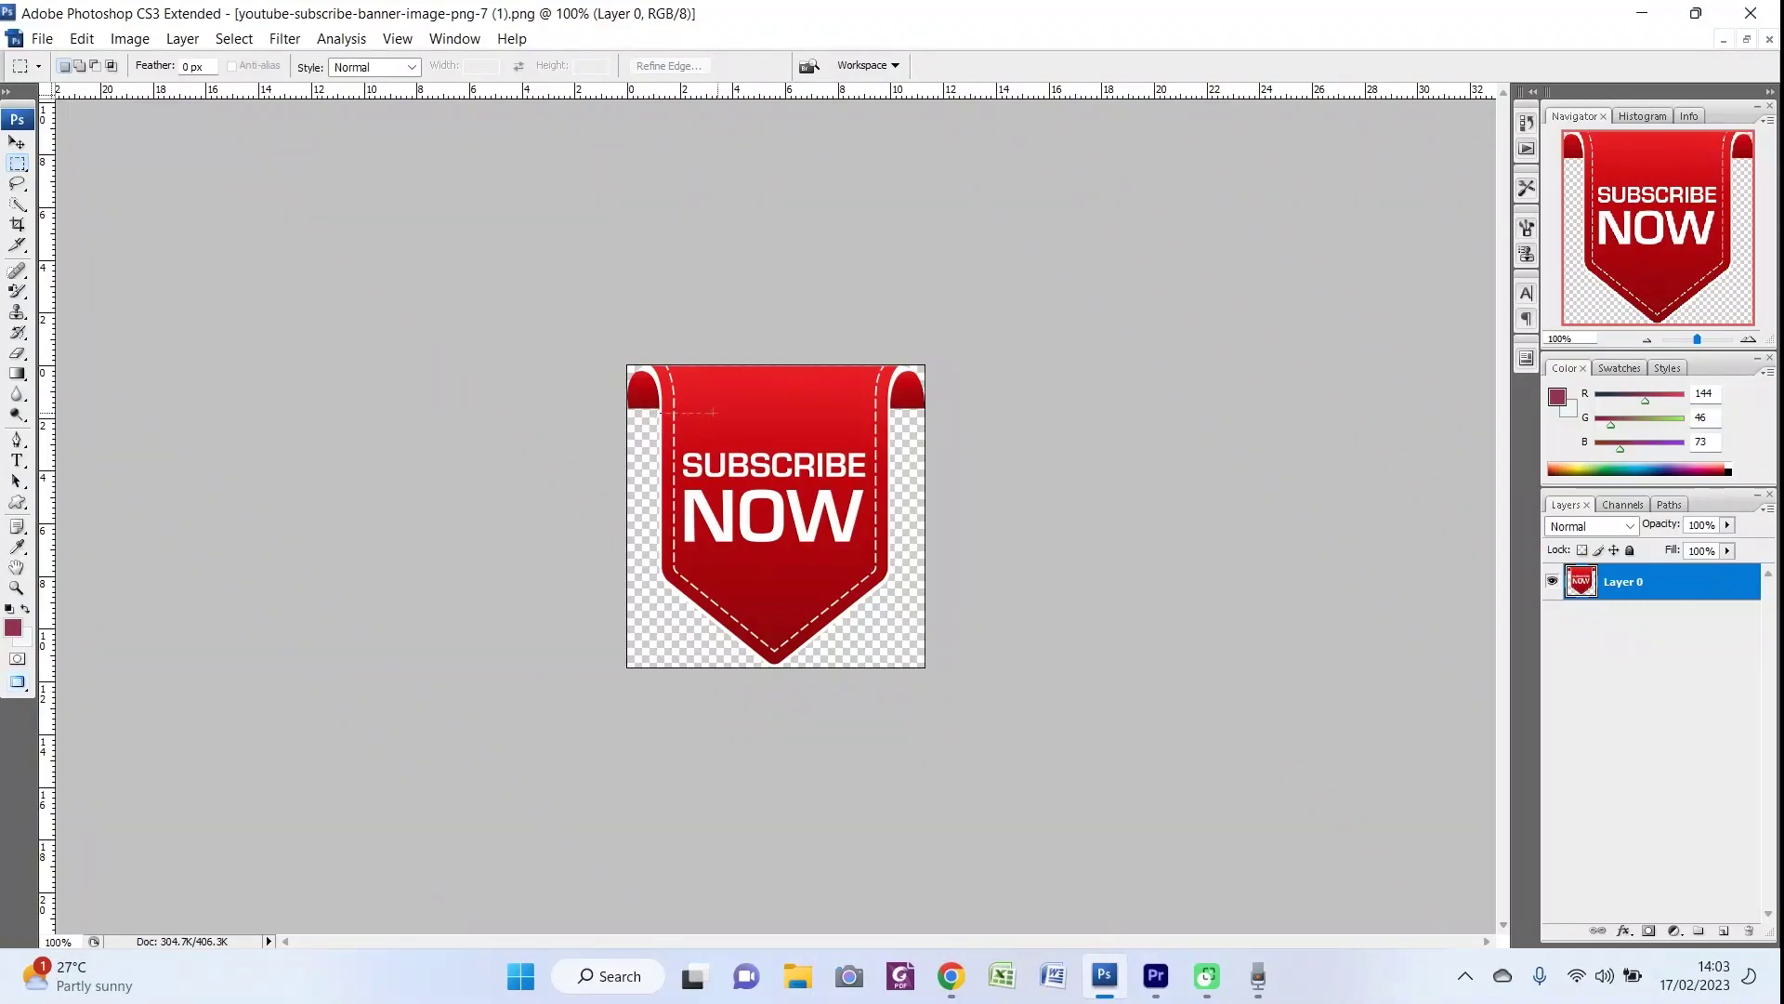
Select and delete the strip along the ribbon's upper edge, including both curled corner pieces
drag(586, 411, 631, 436)
key(ctrl+d)
drag(703, 391, 704, 391)
click(897, 407)
key(Delete)
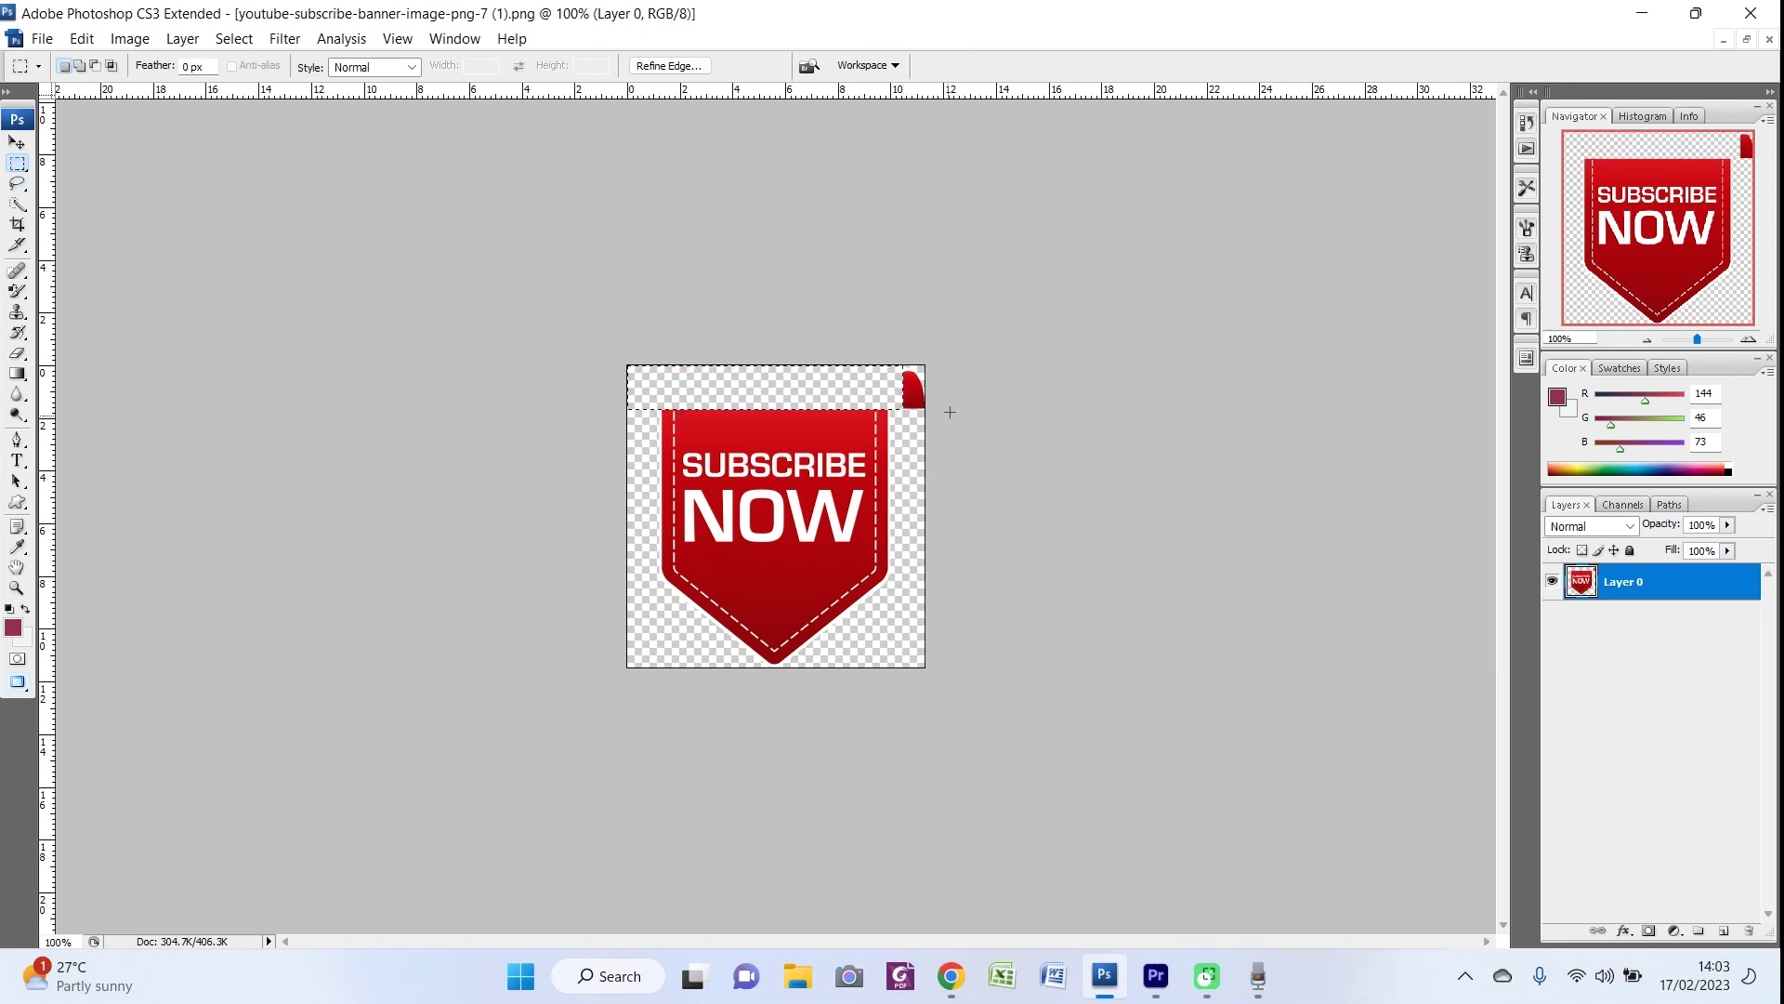
drag(922, 420, 897, 311)
key(Delete)
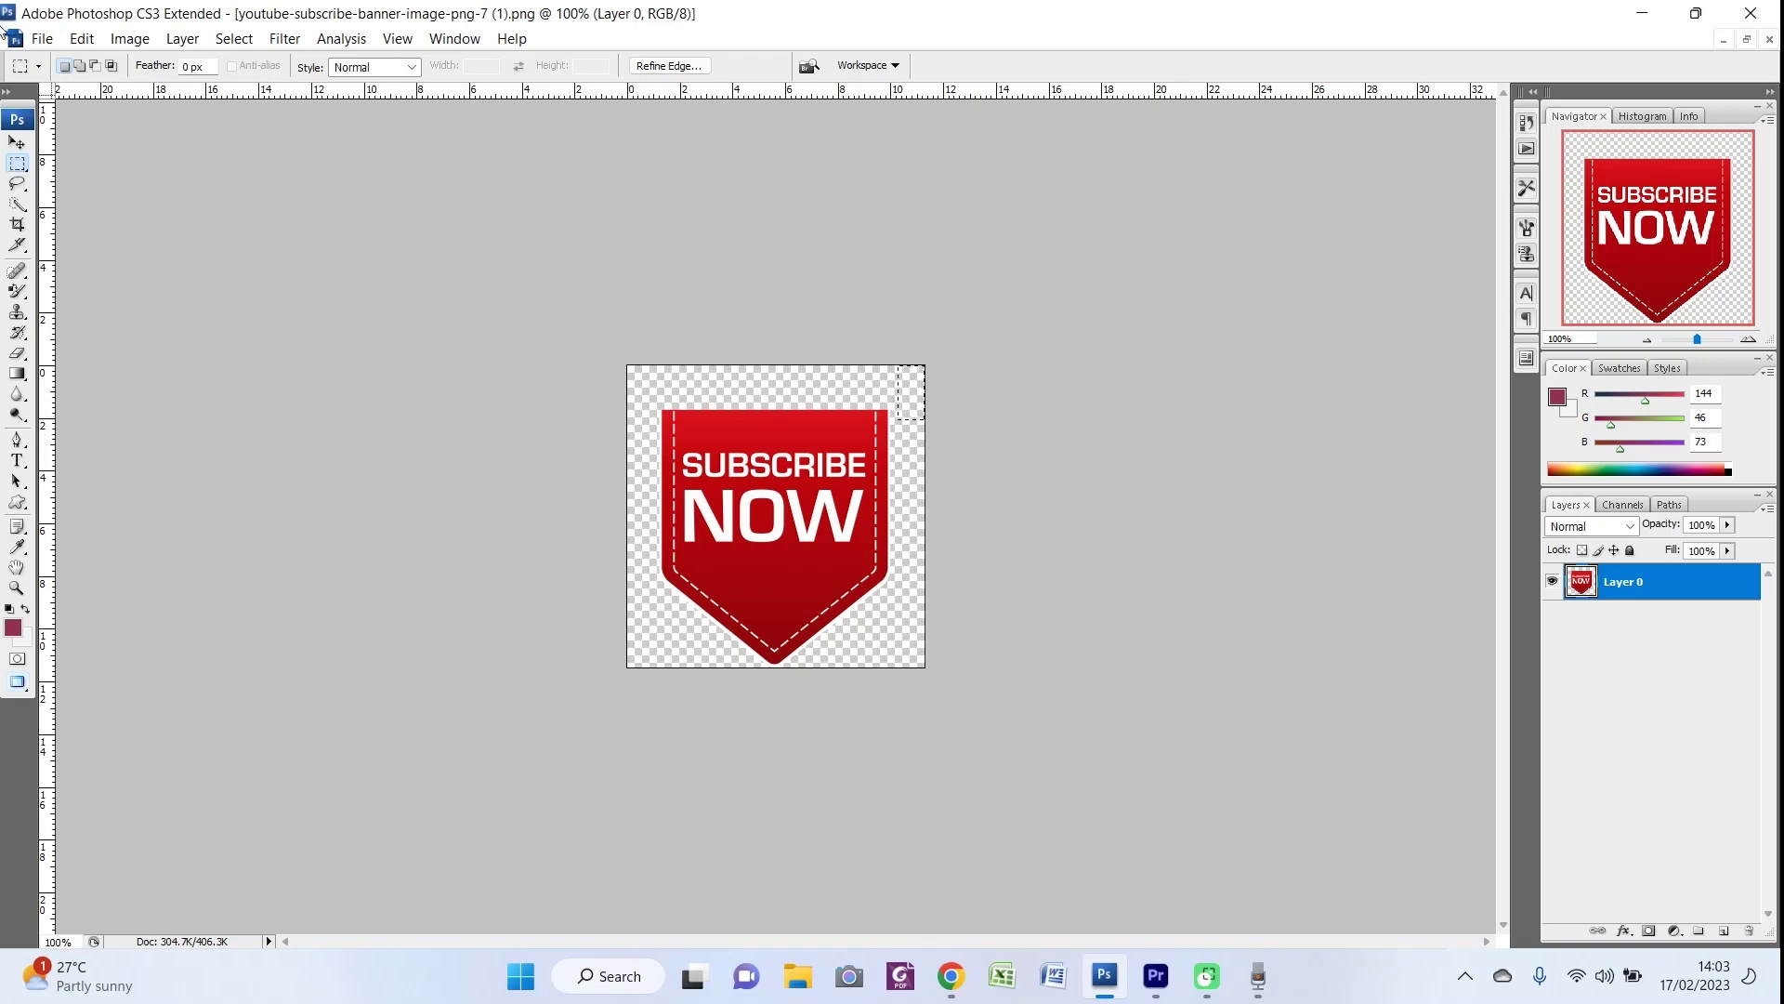
Save the trimmed ribbon image under its existing name and close Photoshop
click(41, 39)
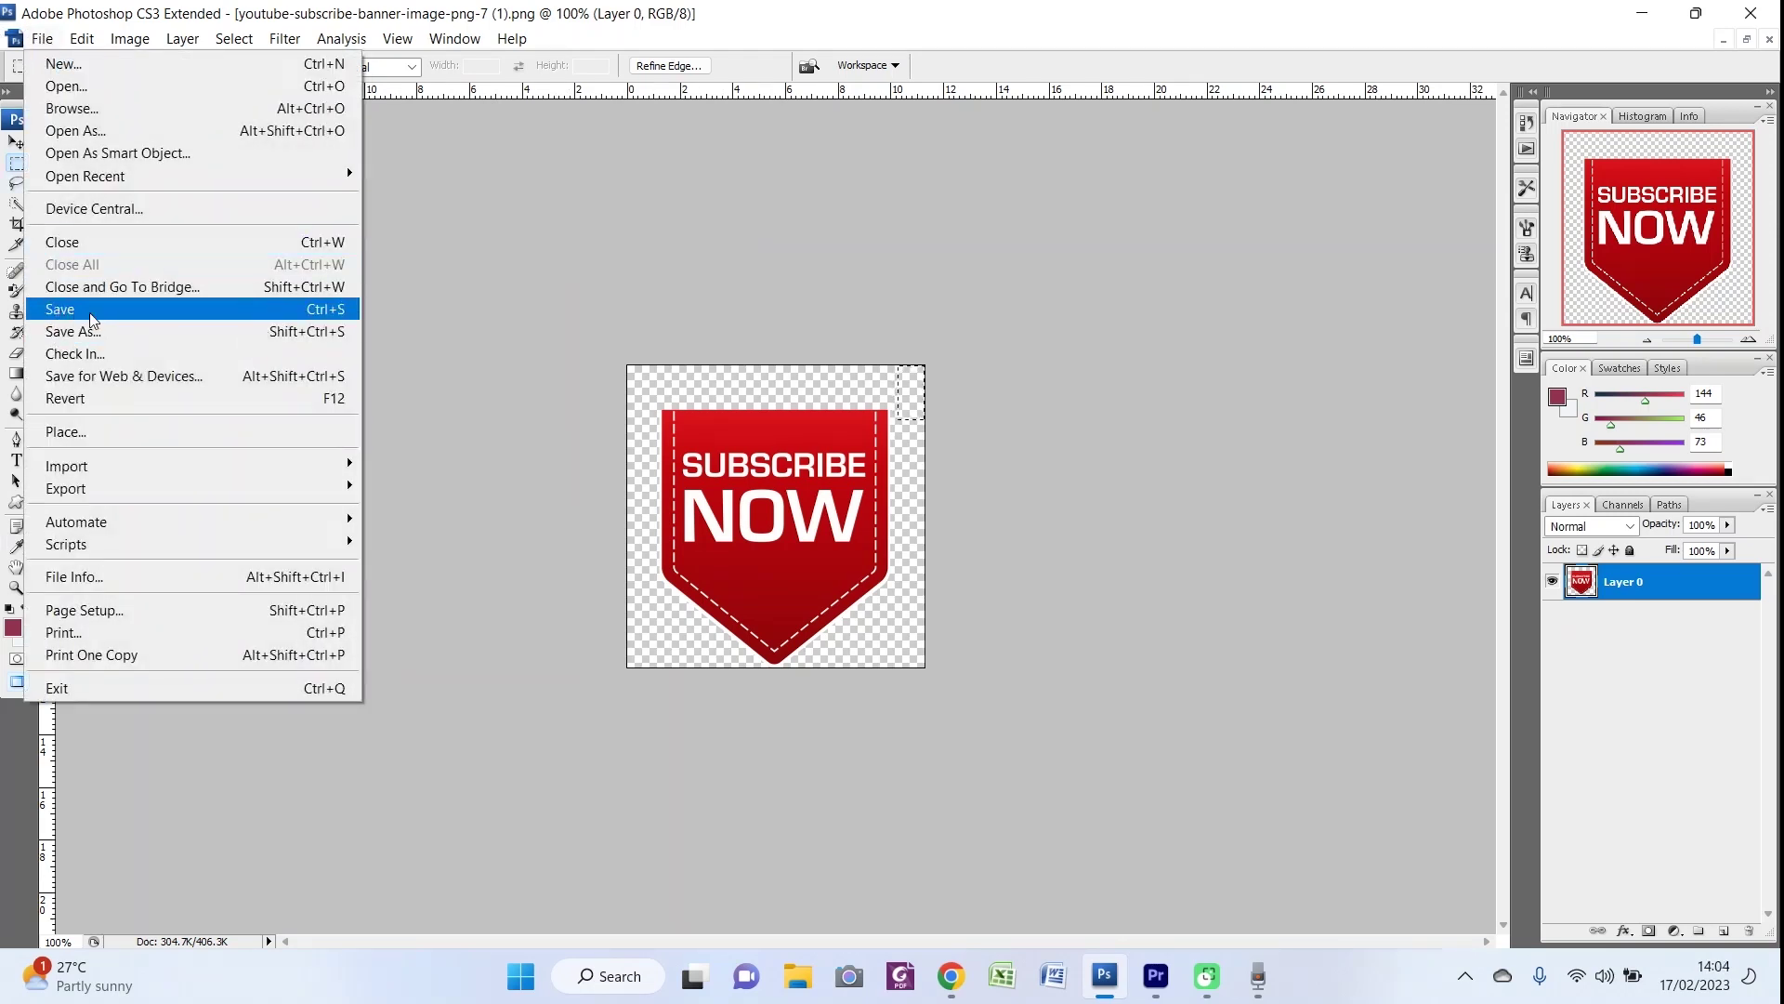
click(60, 309)
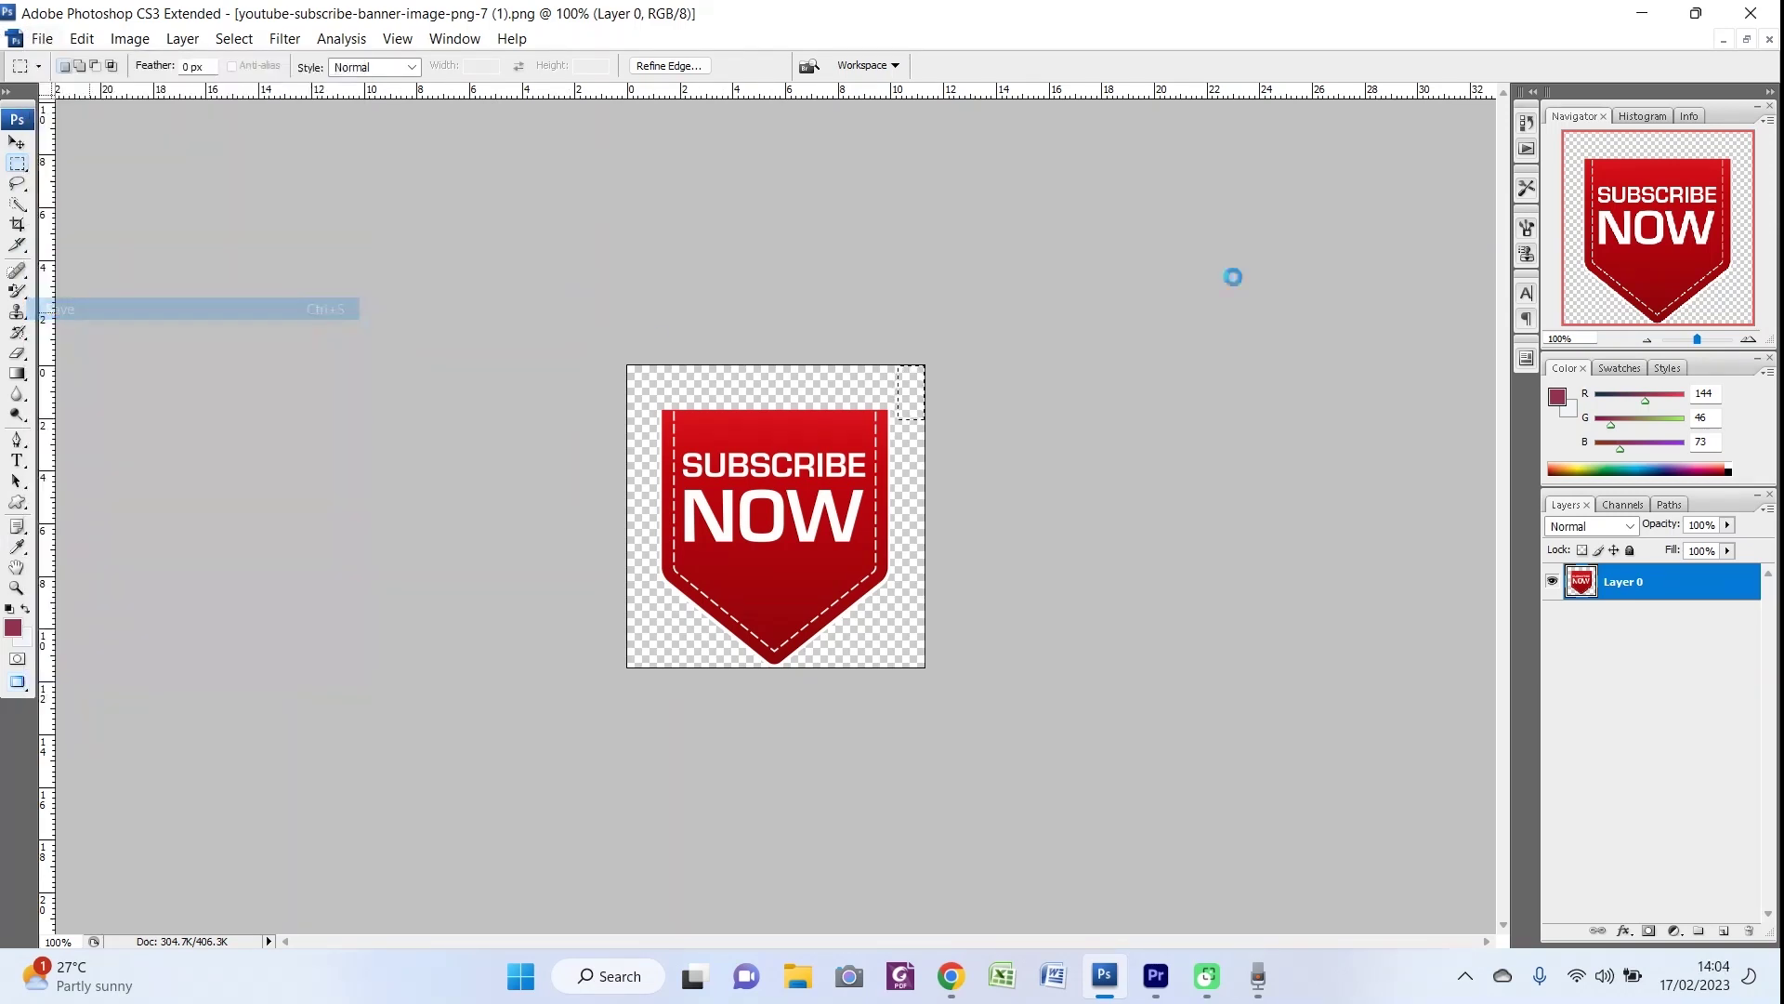
click(1752, 16)
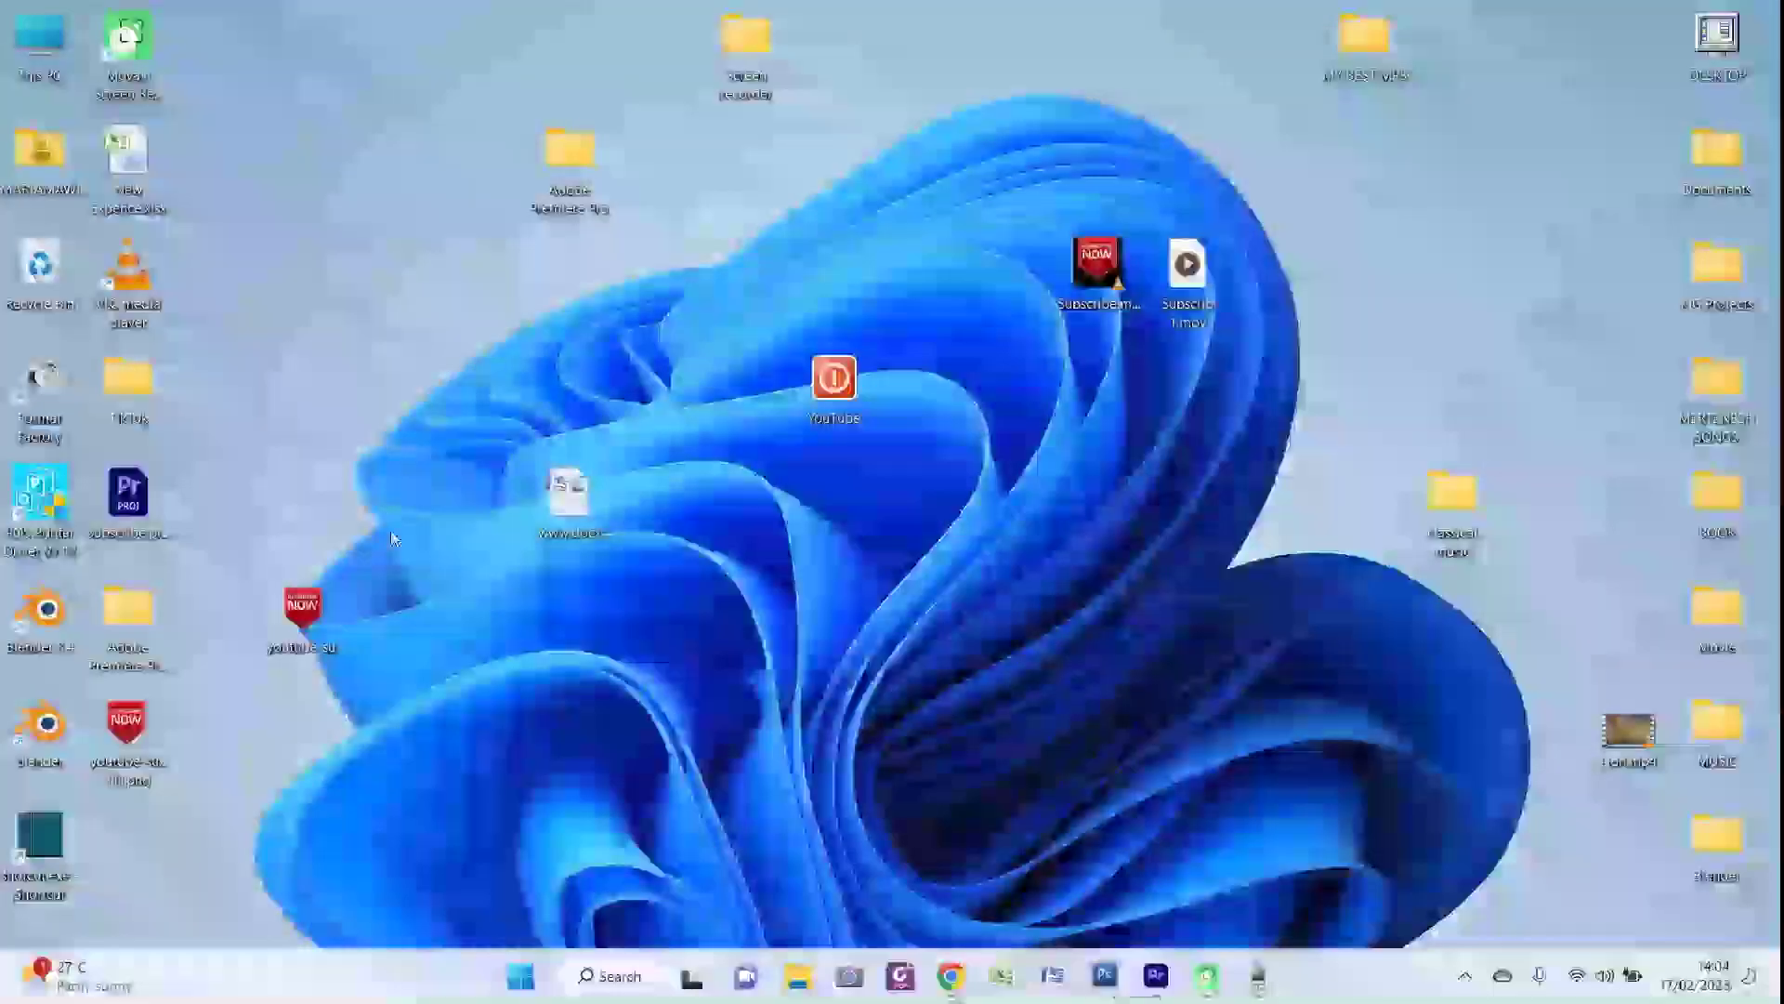
Move the edited ribbon PNG to the middle of the desktop, view it in the image viewer and close the viewer
drag(134, 724, 789, 548)
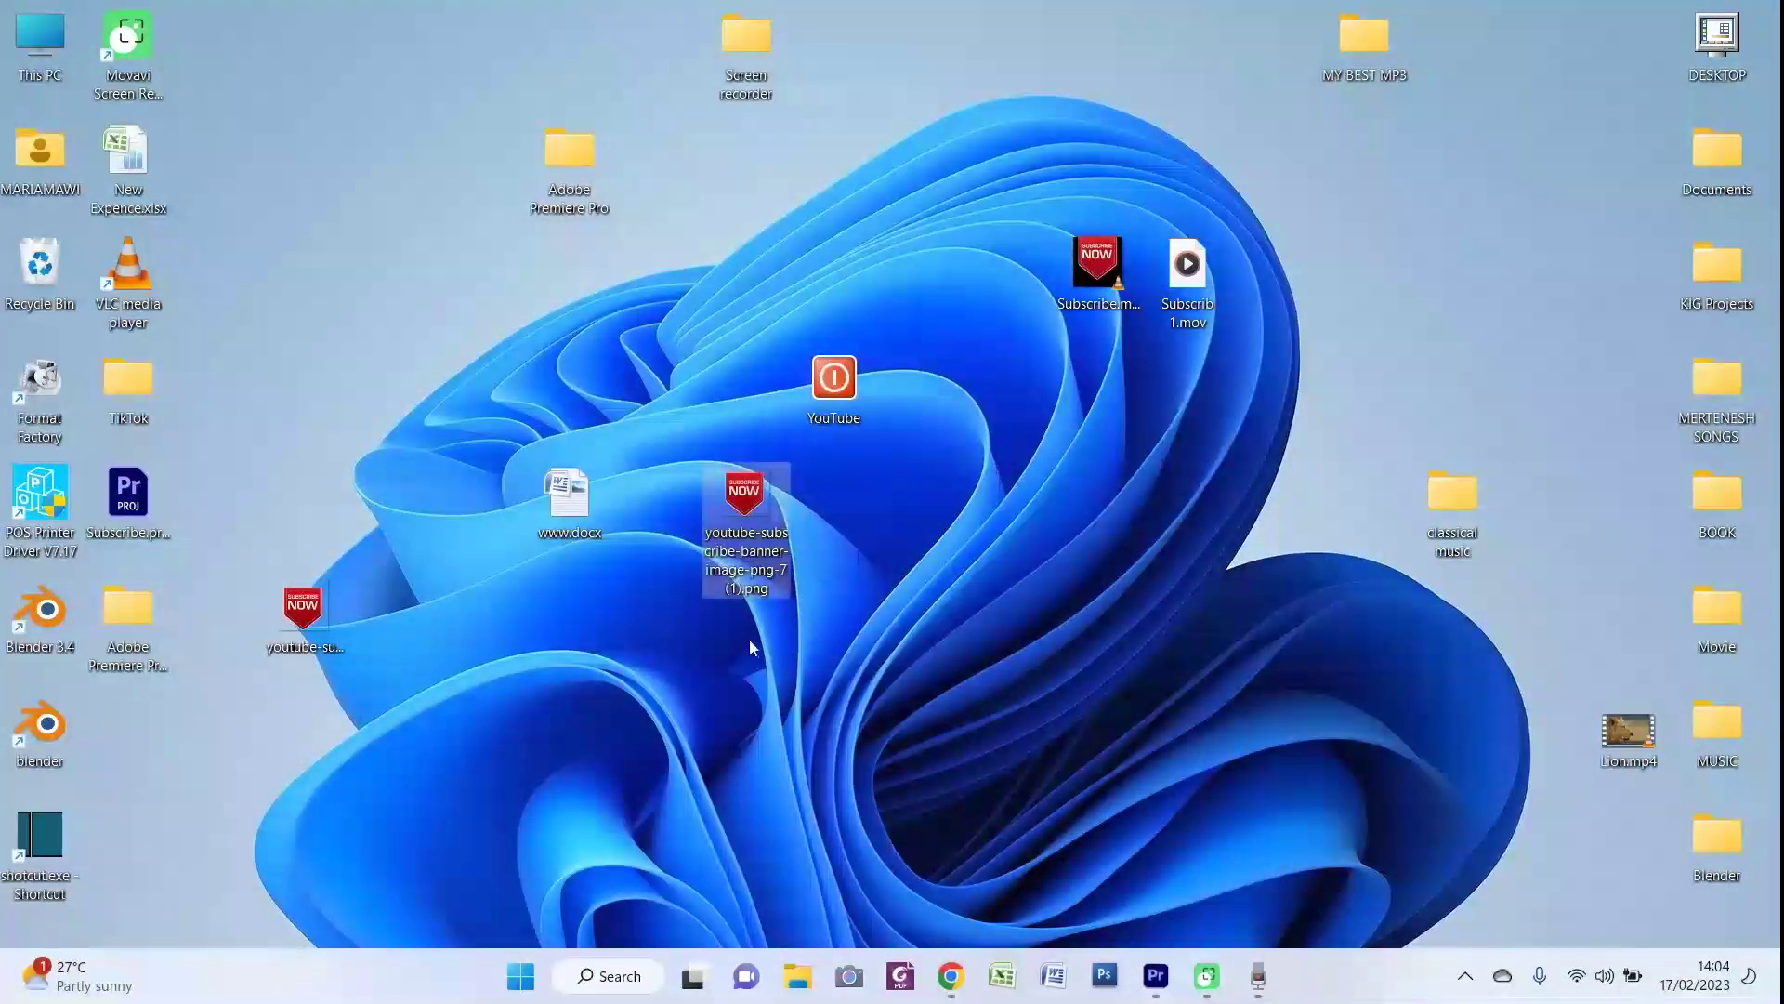
double_click(745, 500)
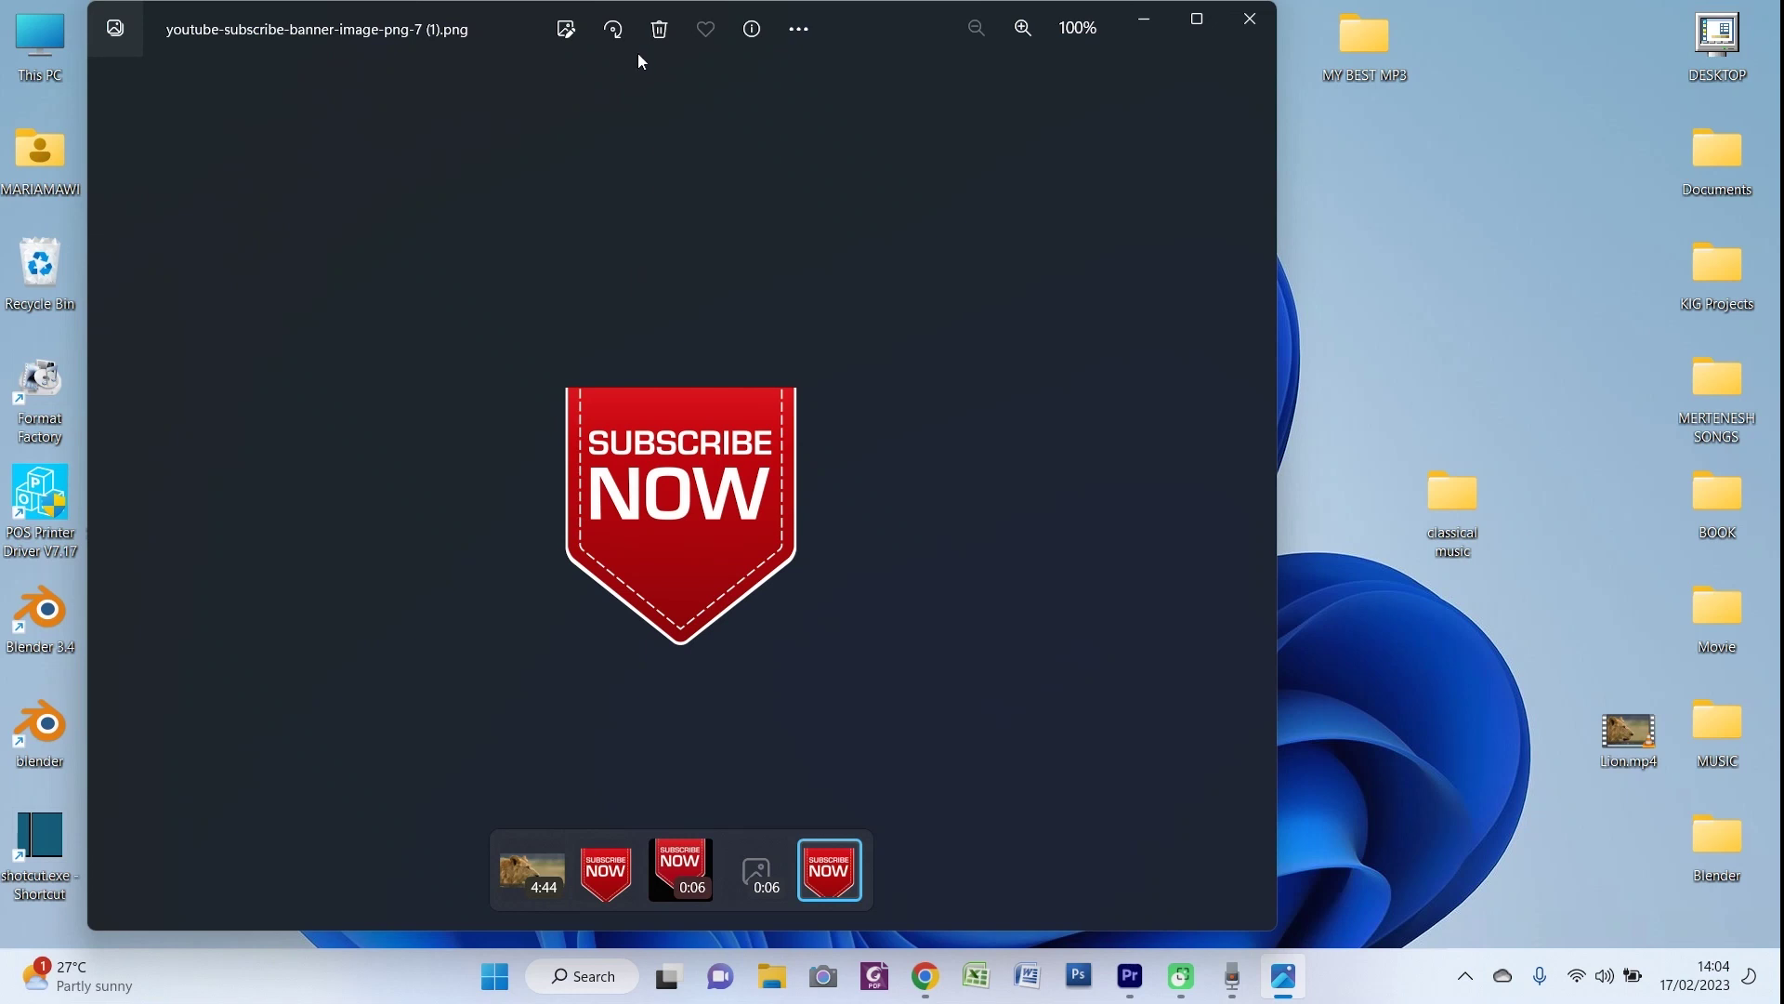
click(1251, 19)
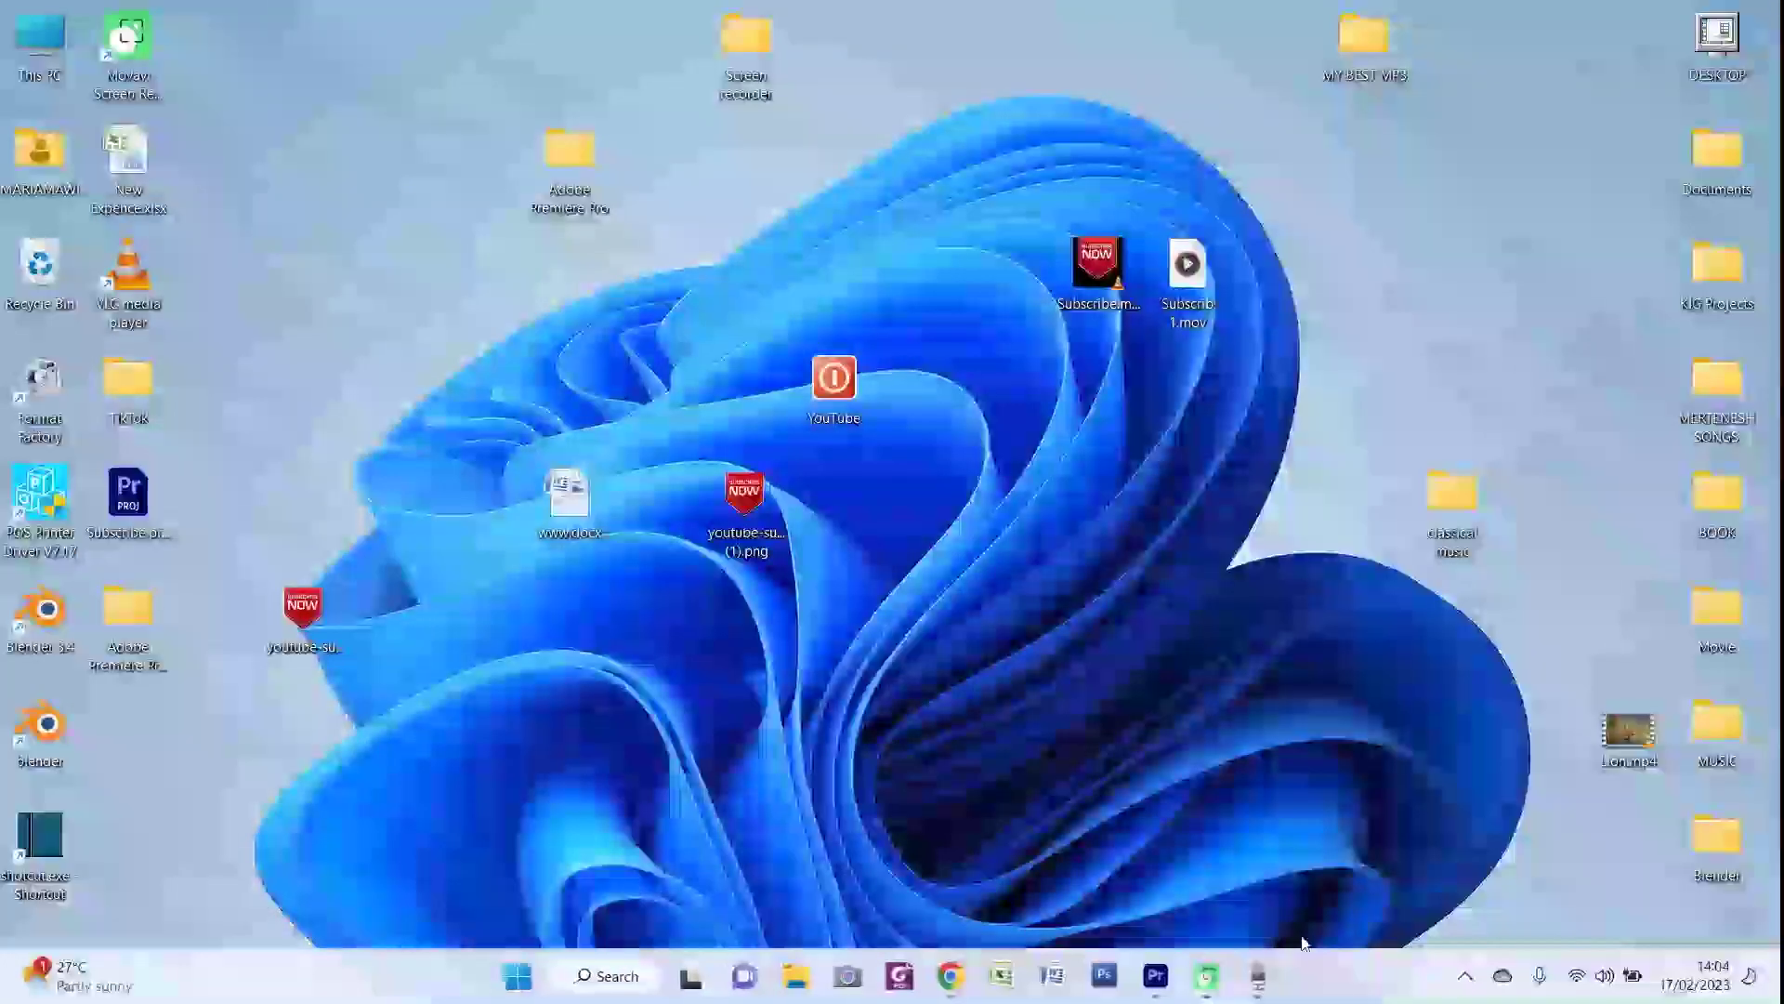
Switch to Premiere Pro and exit it, closing the open Subscribe project
click(1157, 987)
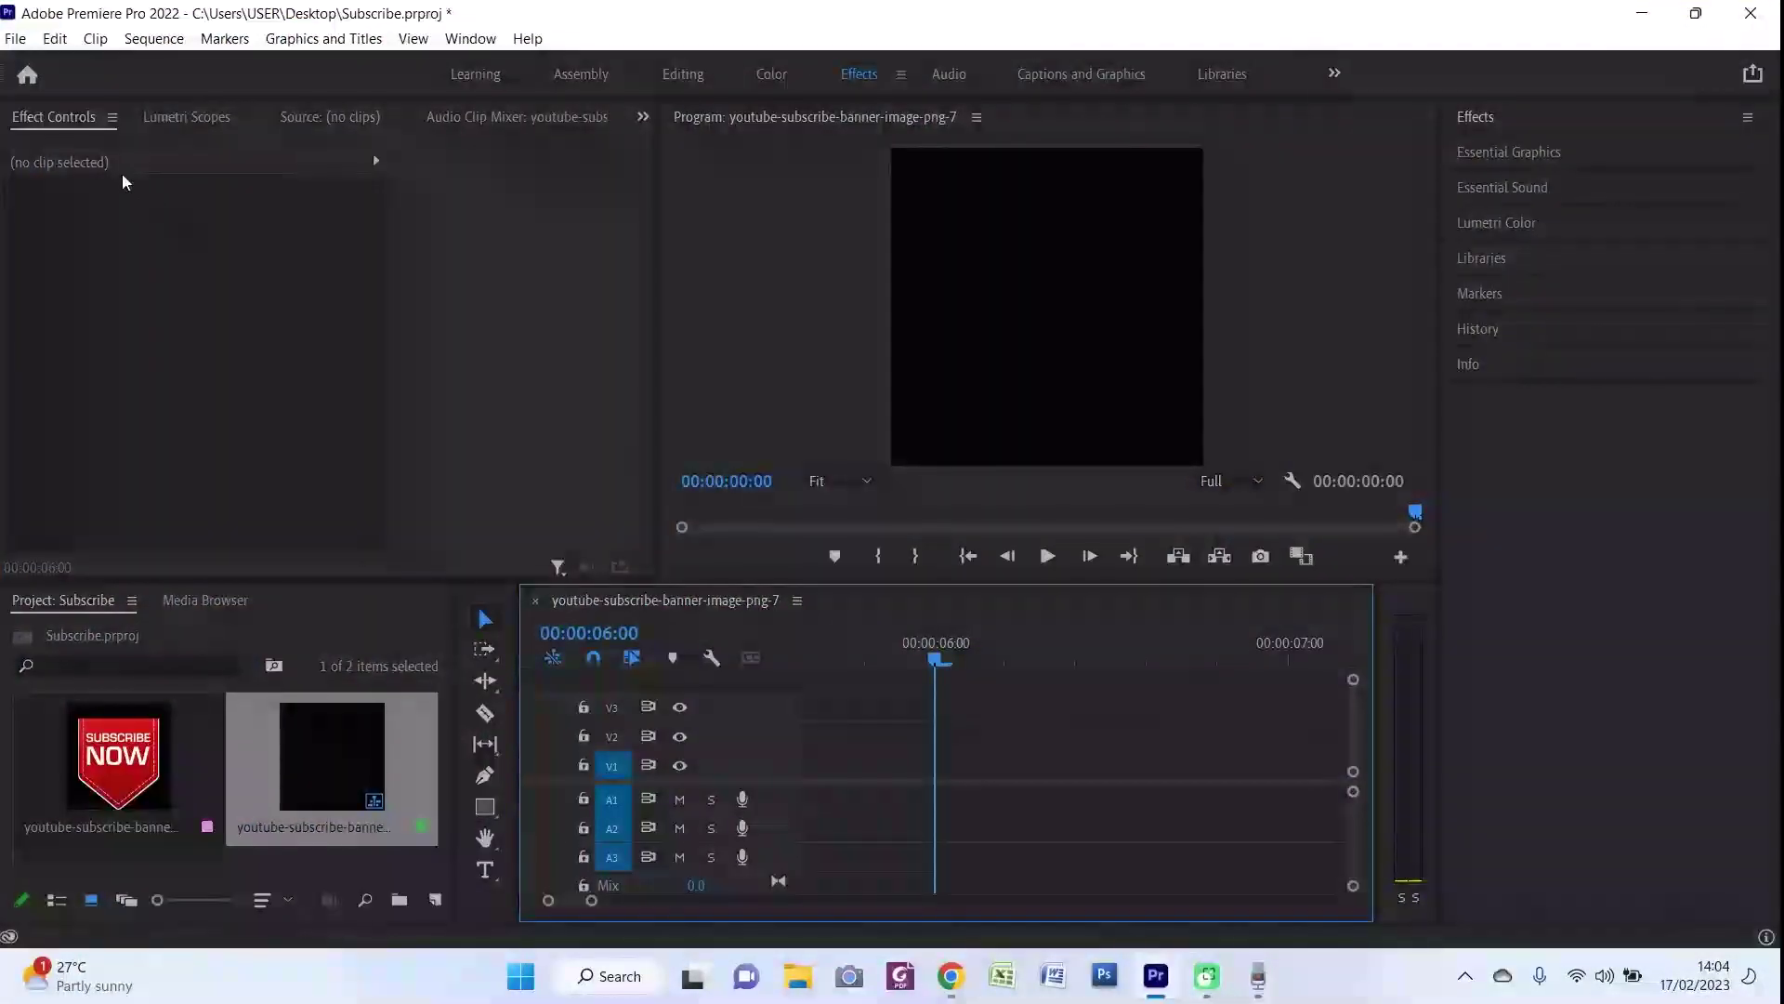
click(1751, 15)
click(892, 504)
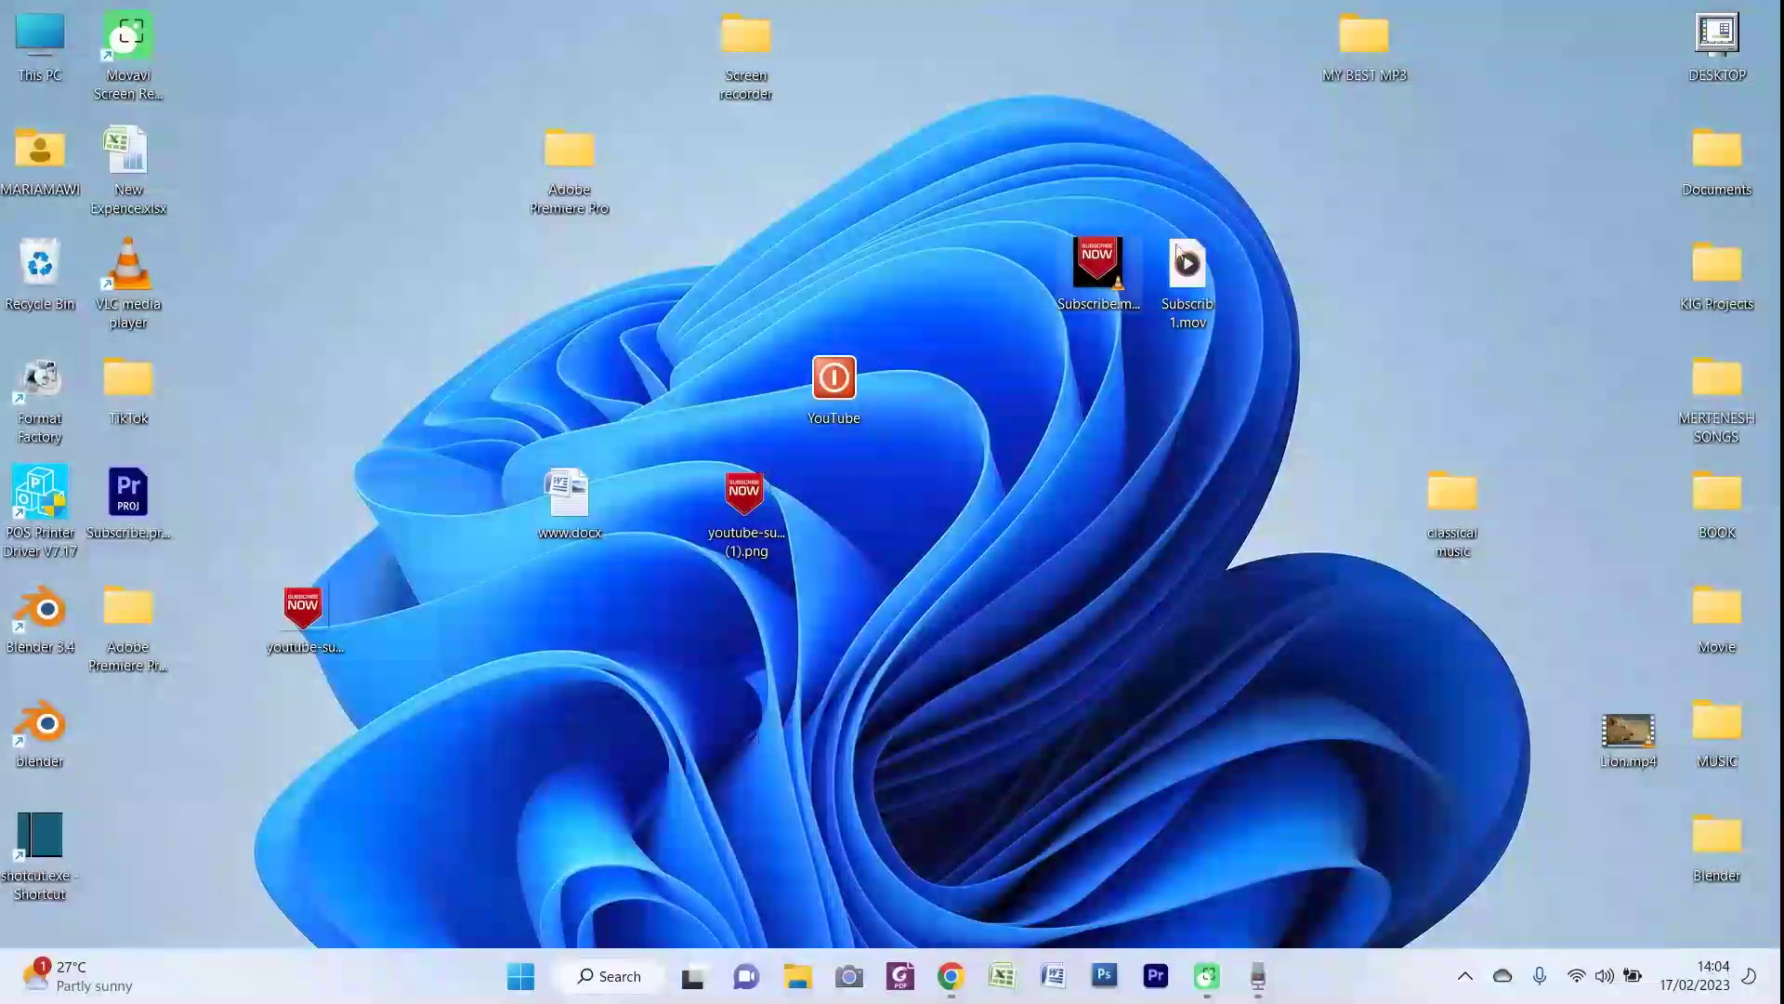
Delete the two Subscribe video files from the desktop and relaunch Adobe Premiere Pro 2022
key(Delete)
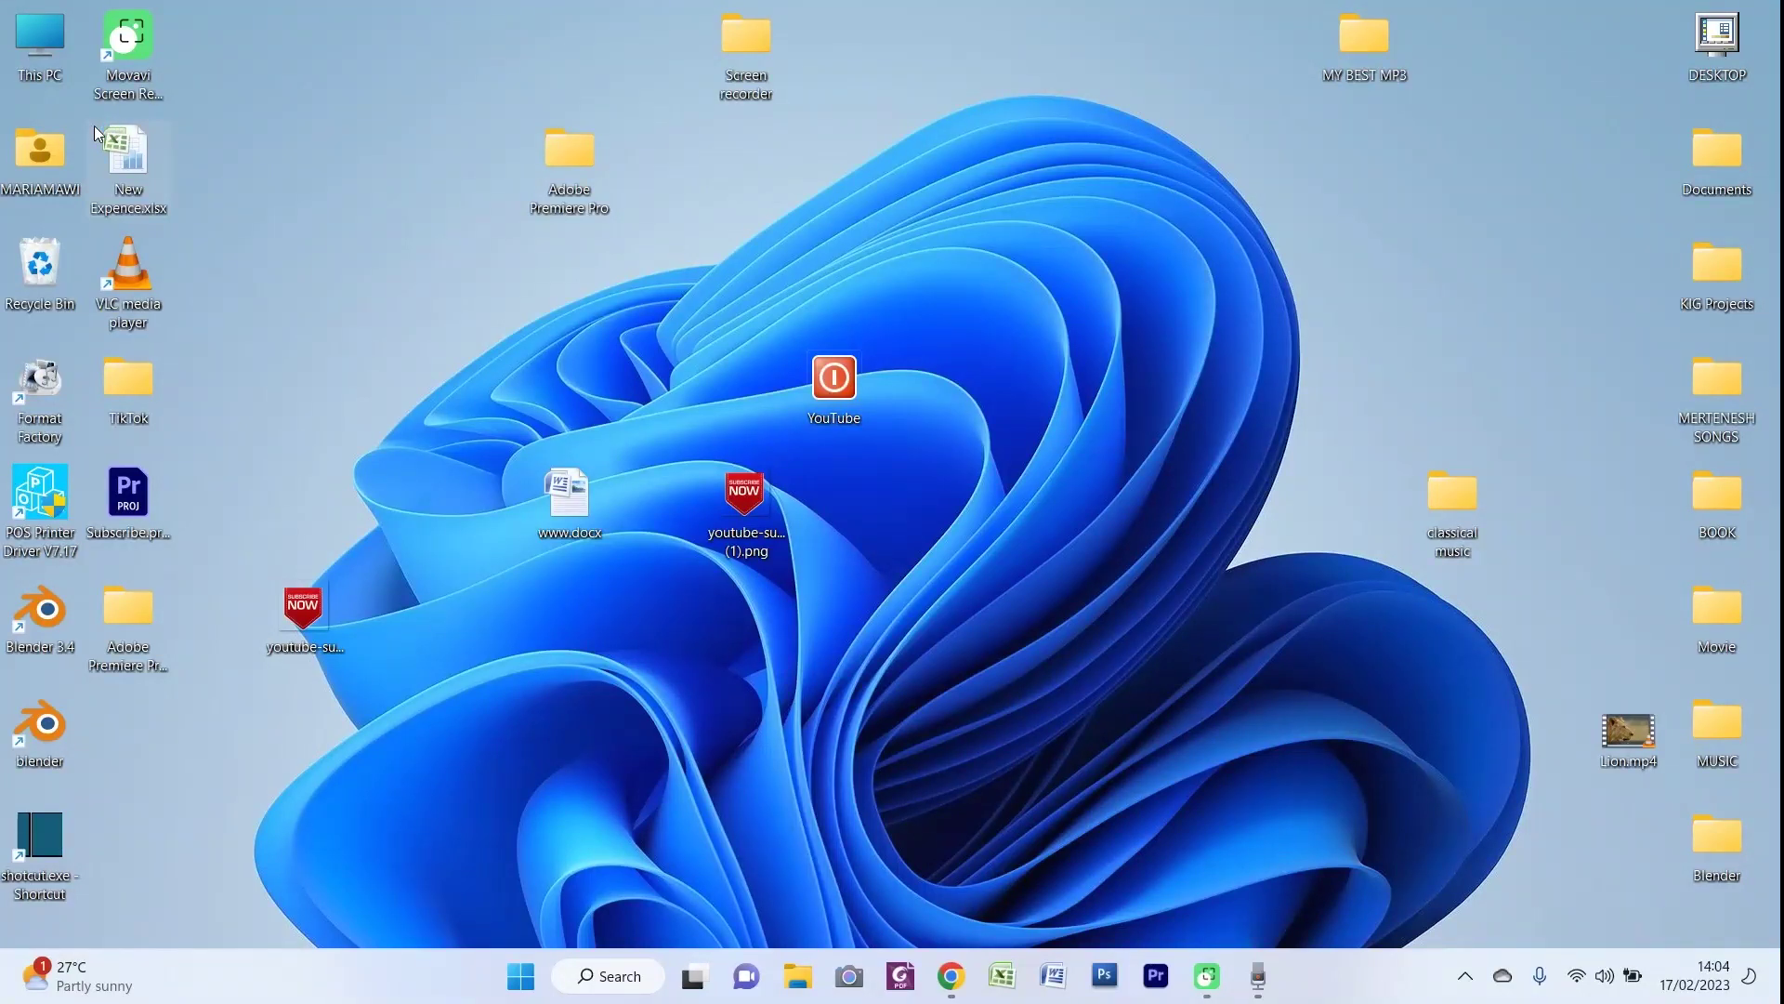
click(1163, 973)
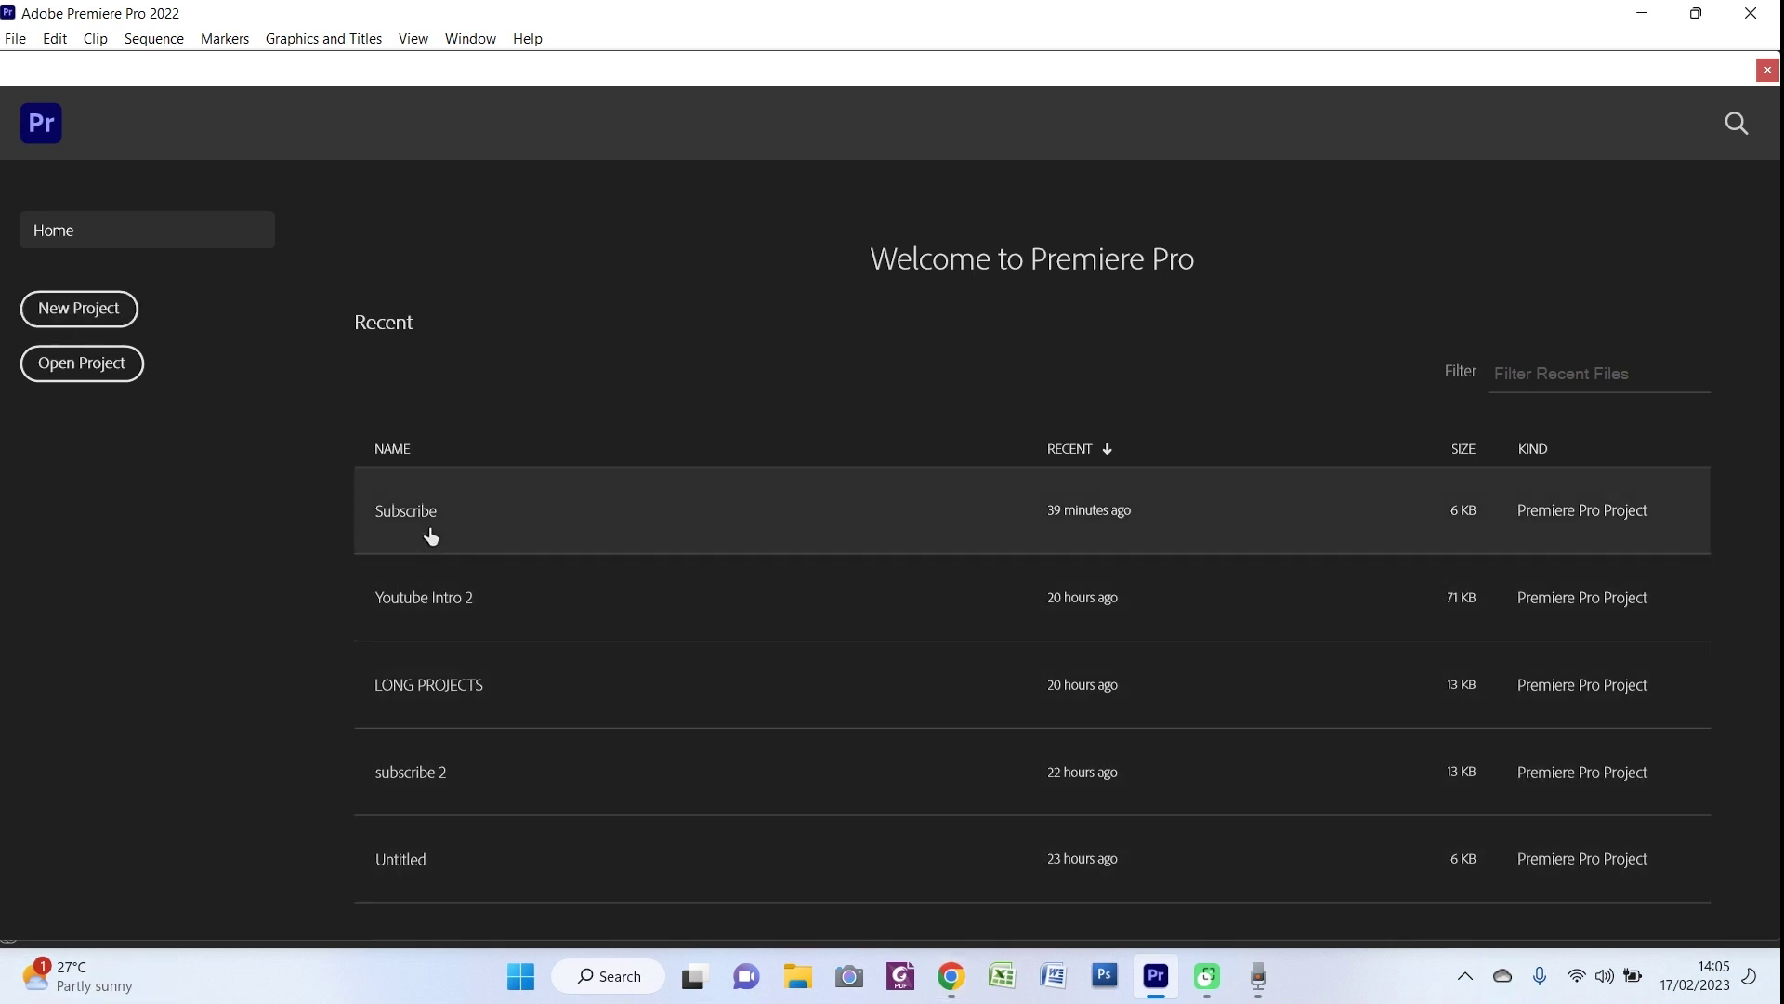
Create a new project named Baner, stored on the Desktop, keeping the default general settings
click(80, 329)
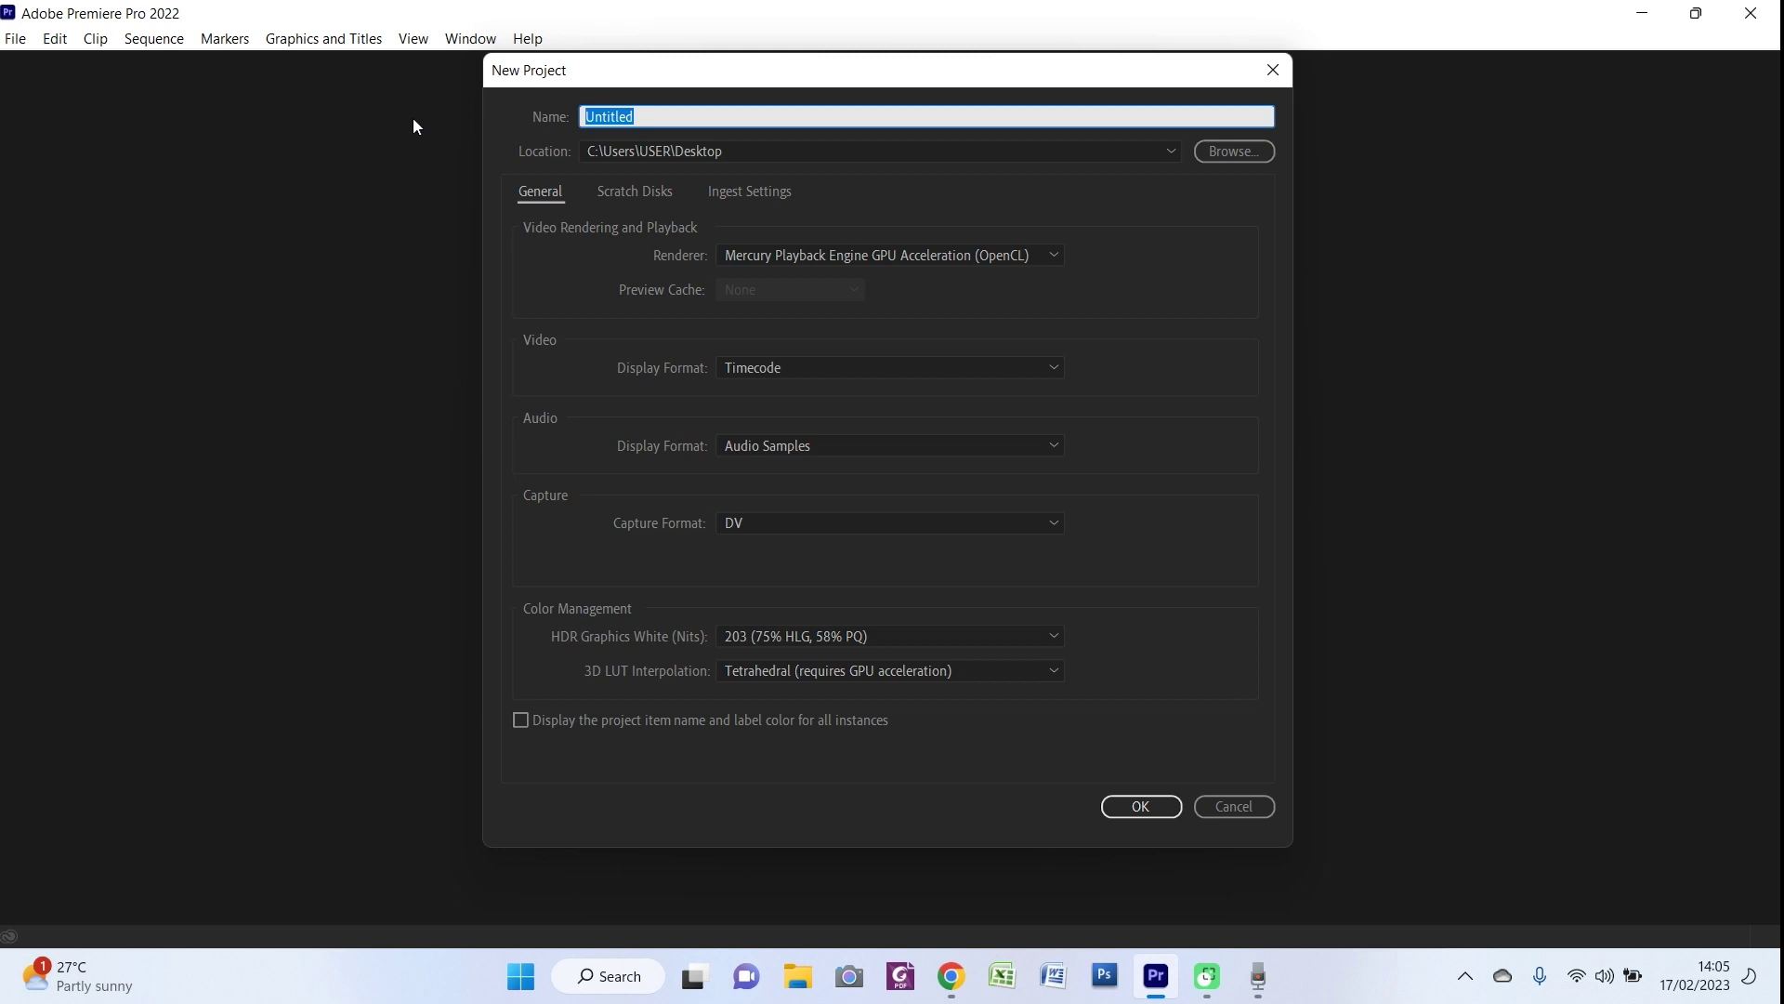
text(B)
click(1223, 150)
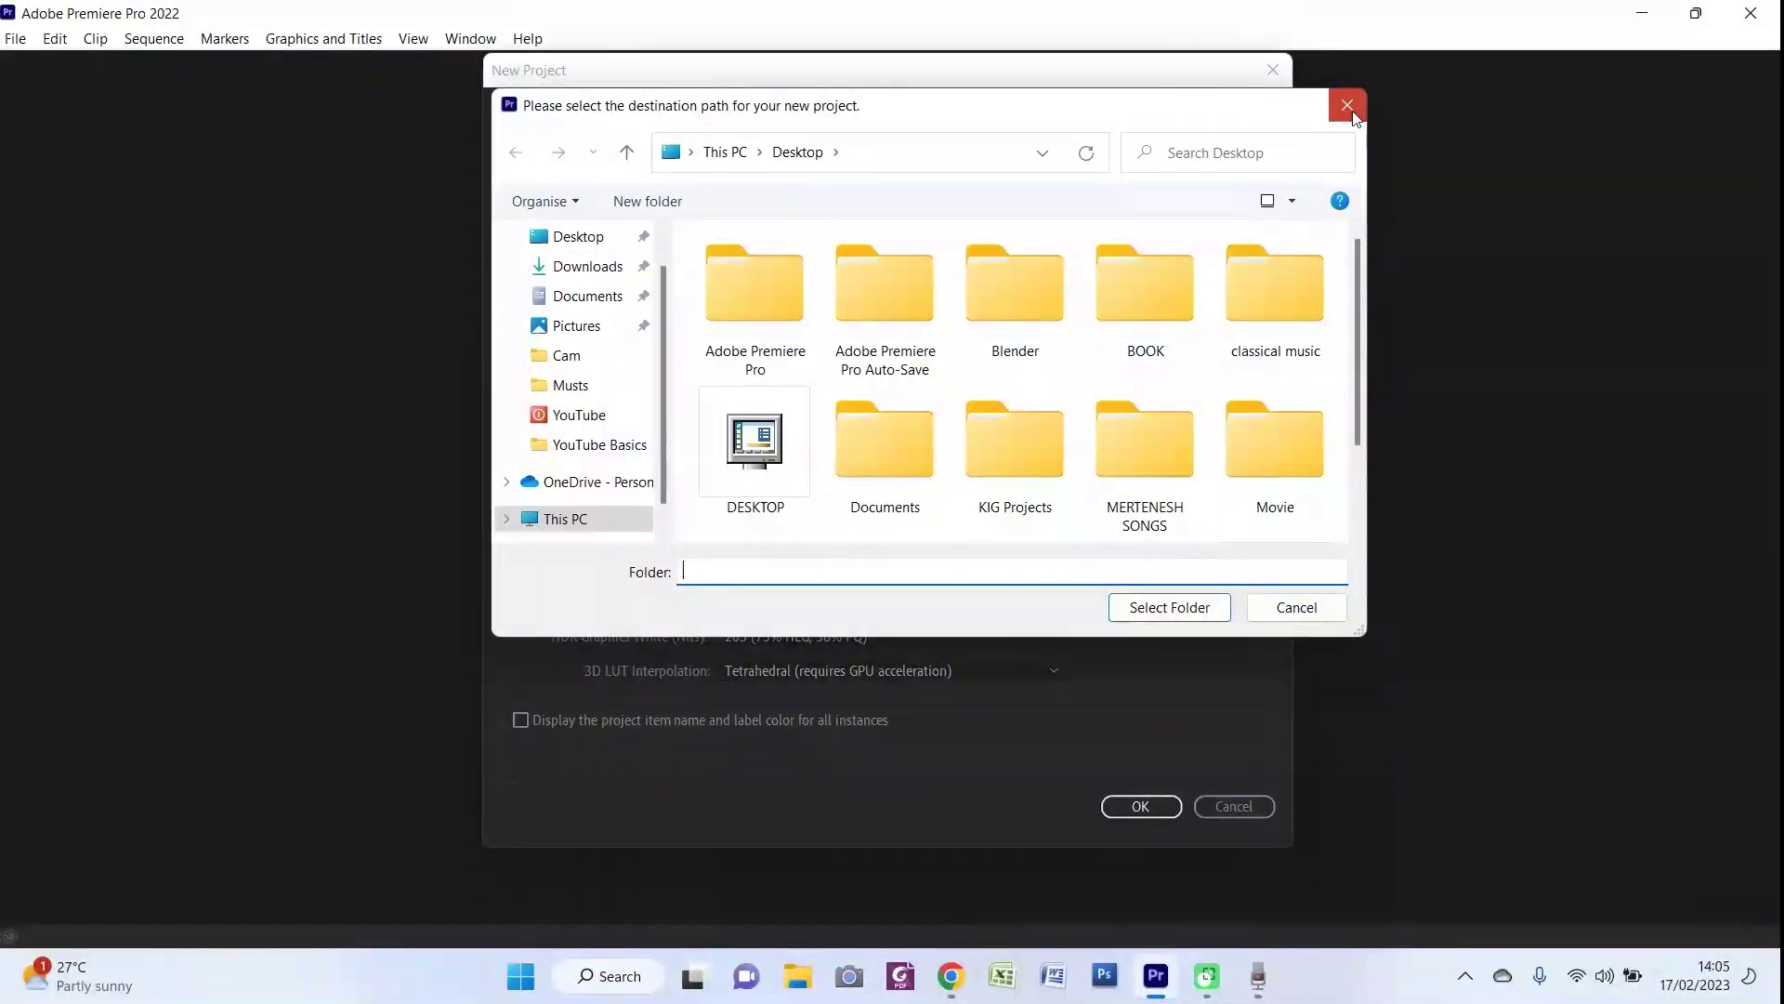
click(1347, 106)
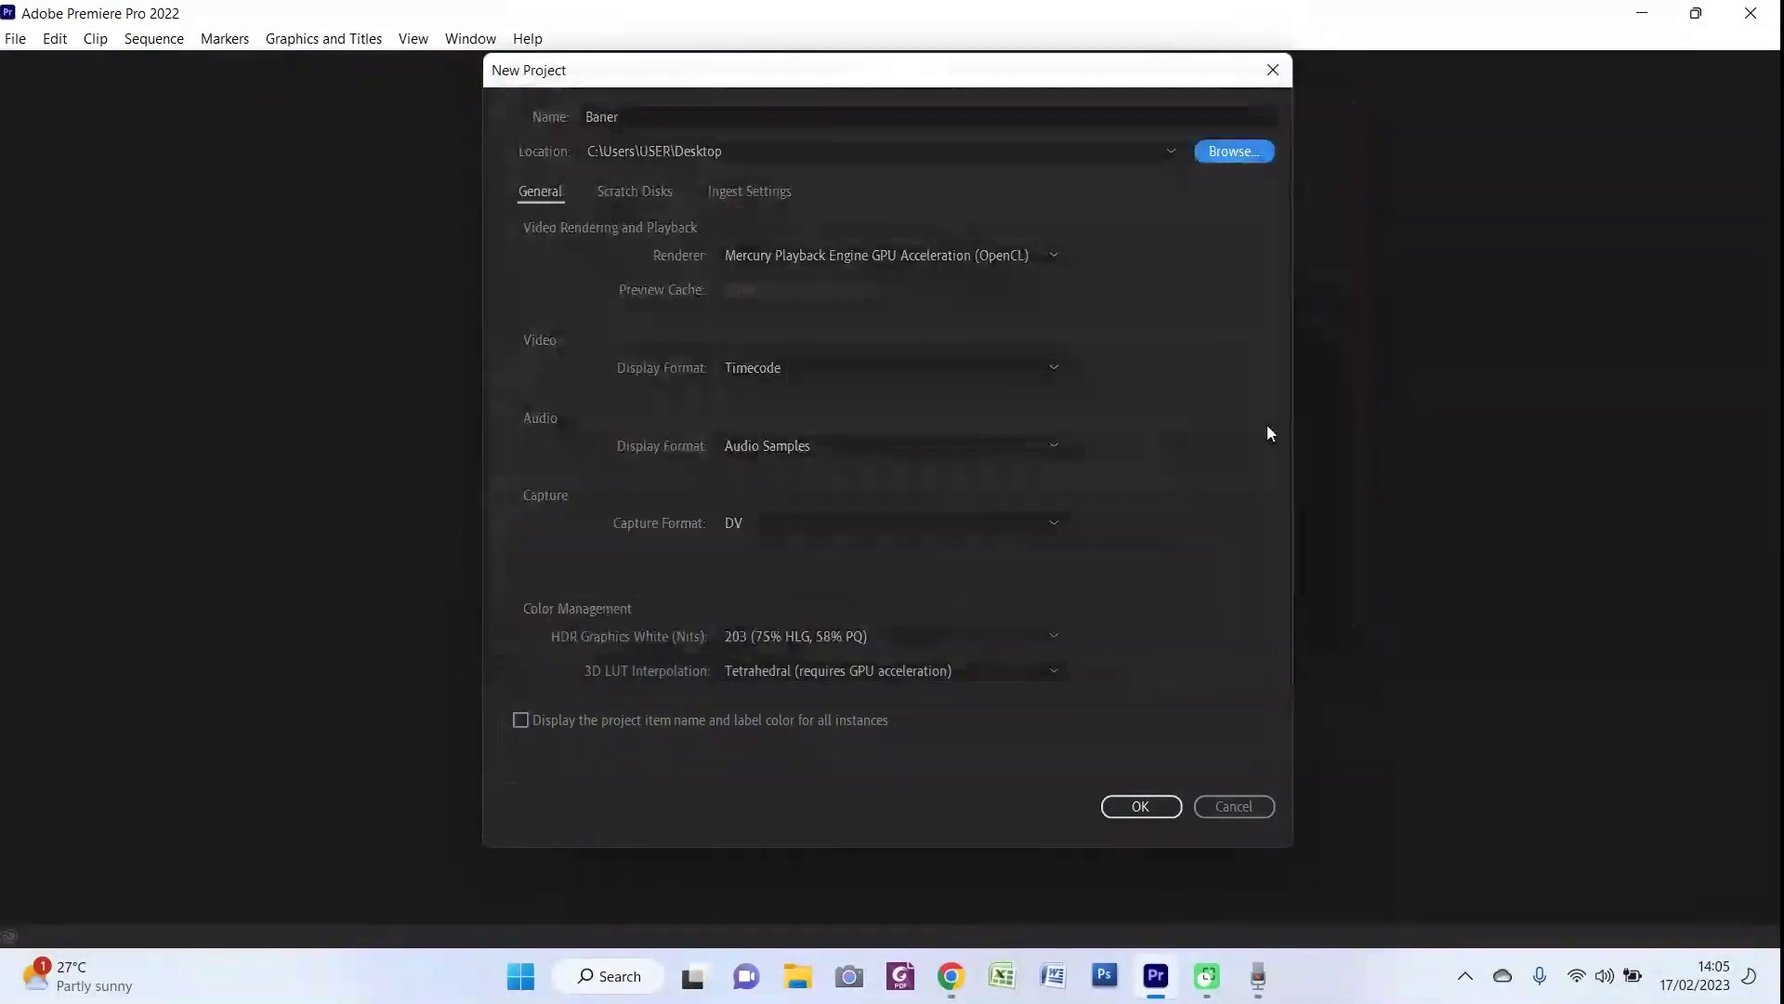
click(1141, 806)
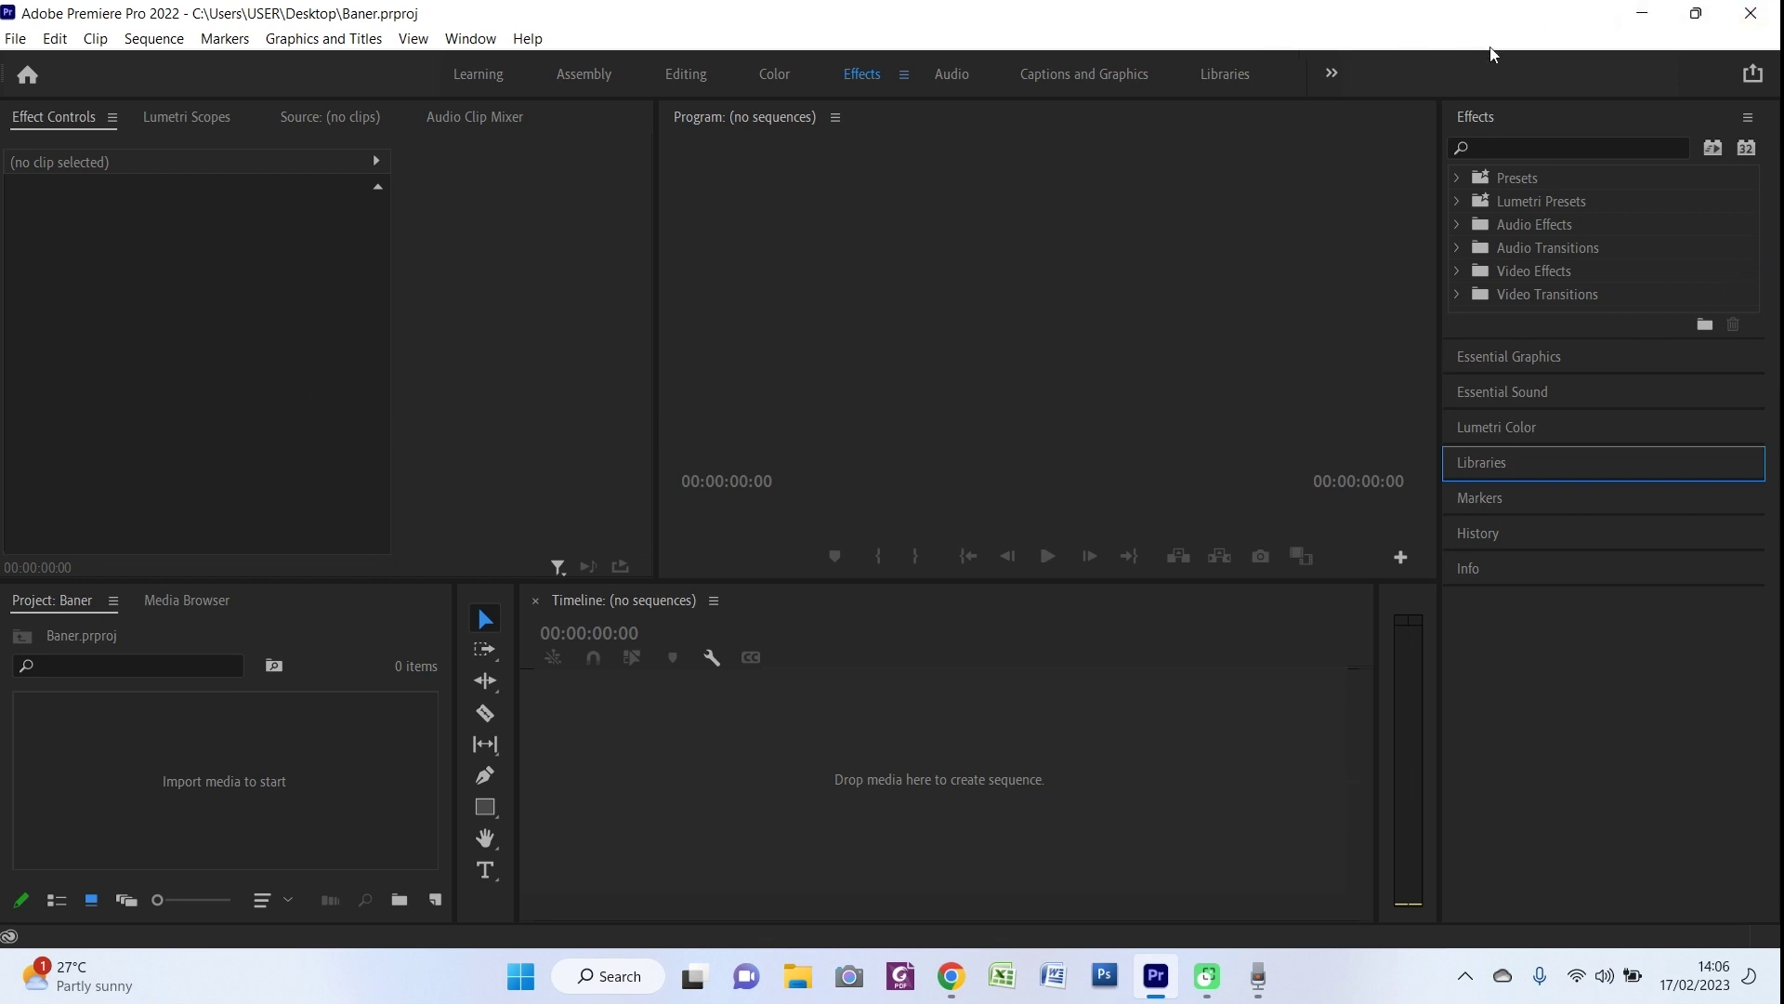
Bring the youtube-subscribe-banner PNG from the desktop into the empty timeline as a new sequence and maximise the Premiere Pro window again
drag(1225, 26, 1537, 56)
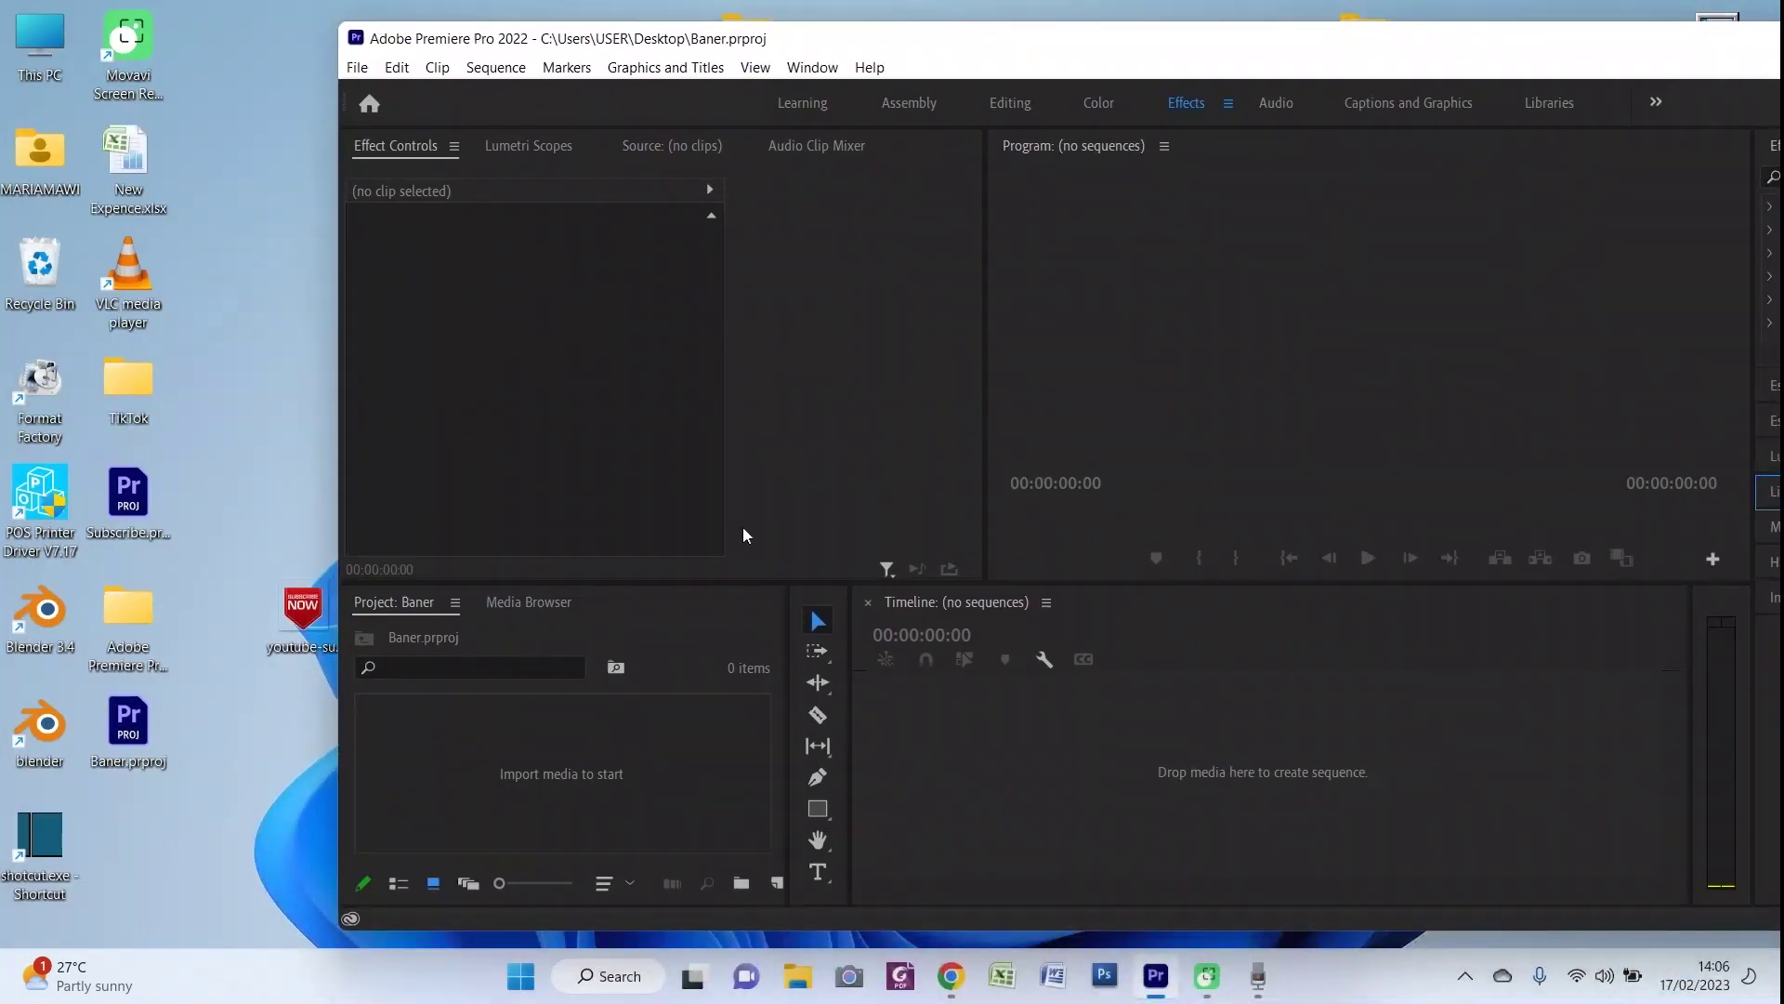
drag(314, 616, 1108, 734)
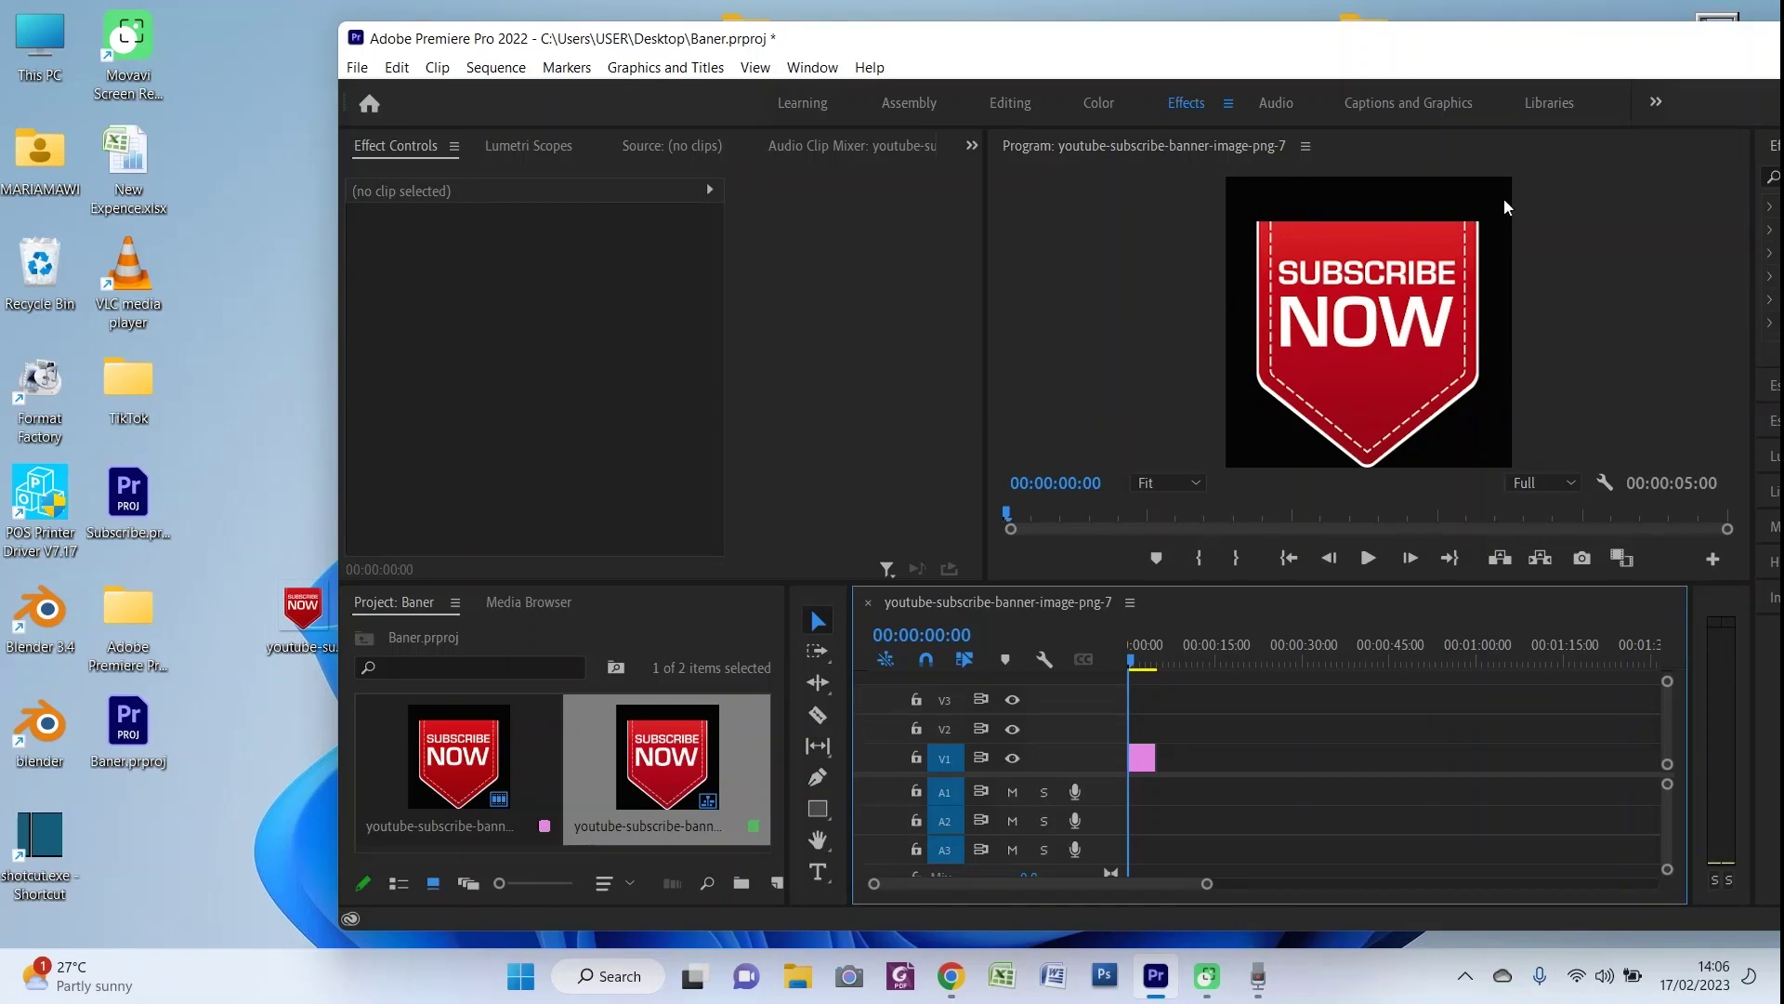
drag(1514, 45, 1144, 42)
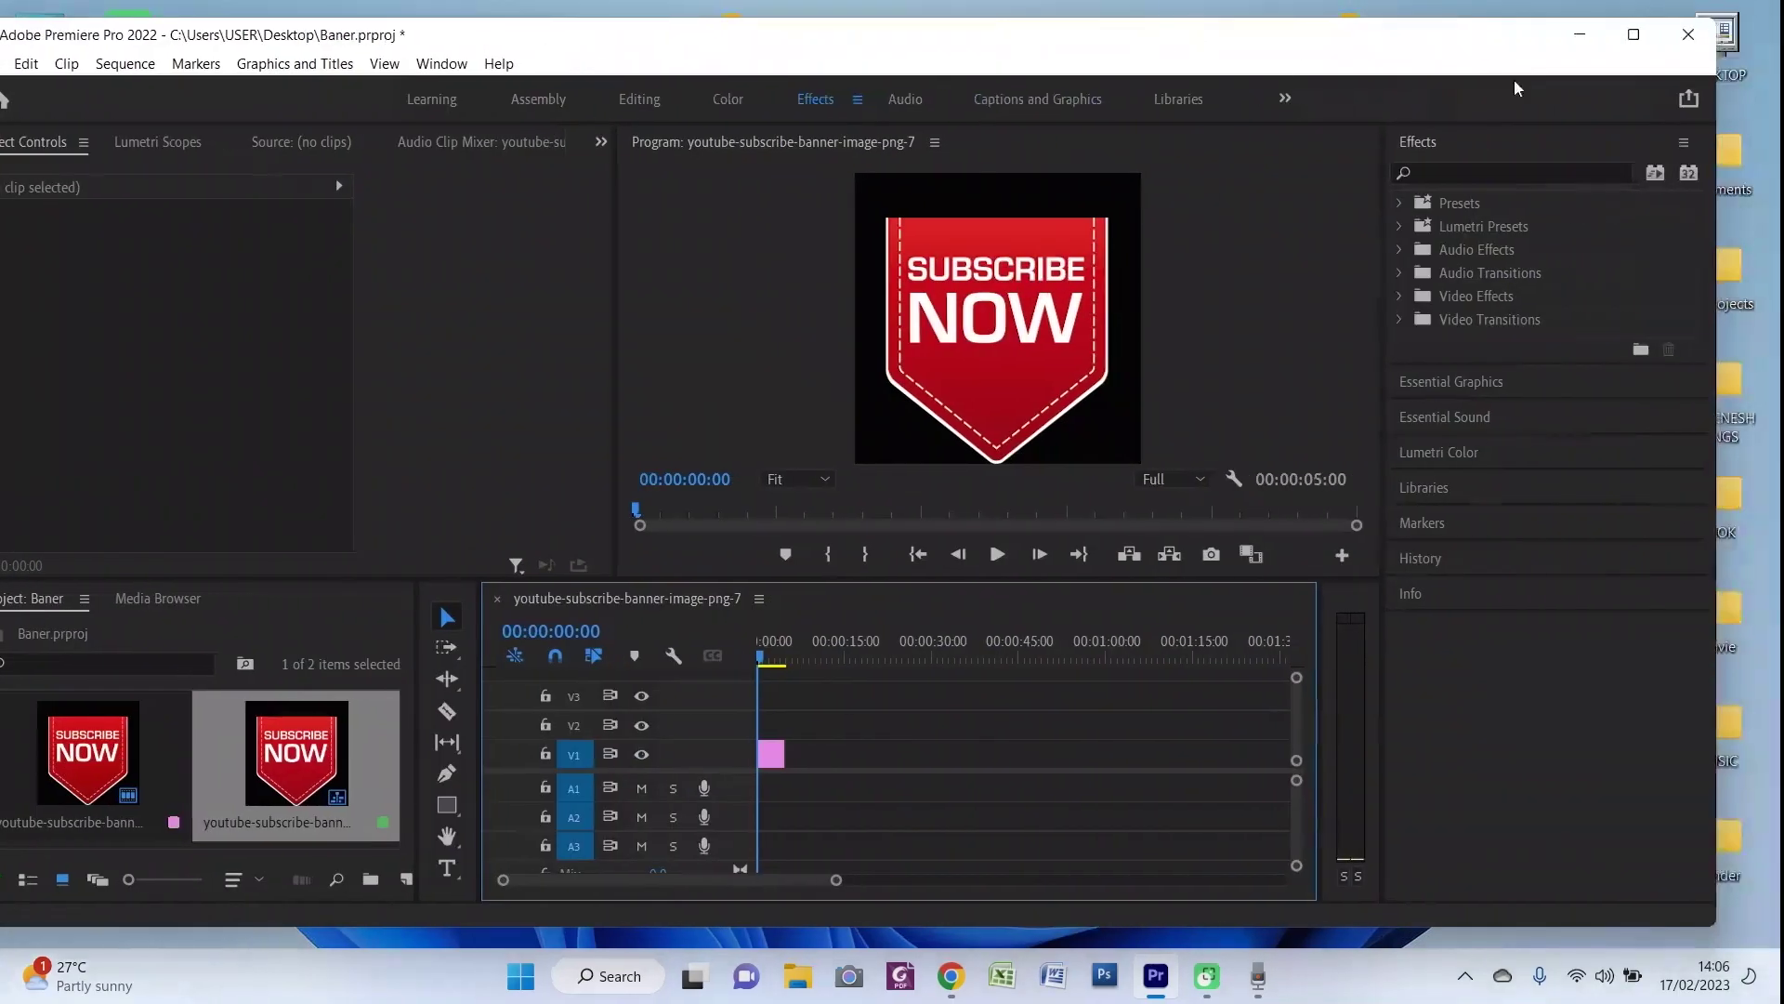
click(1634, 37)
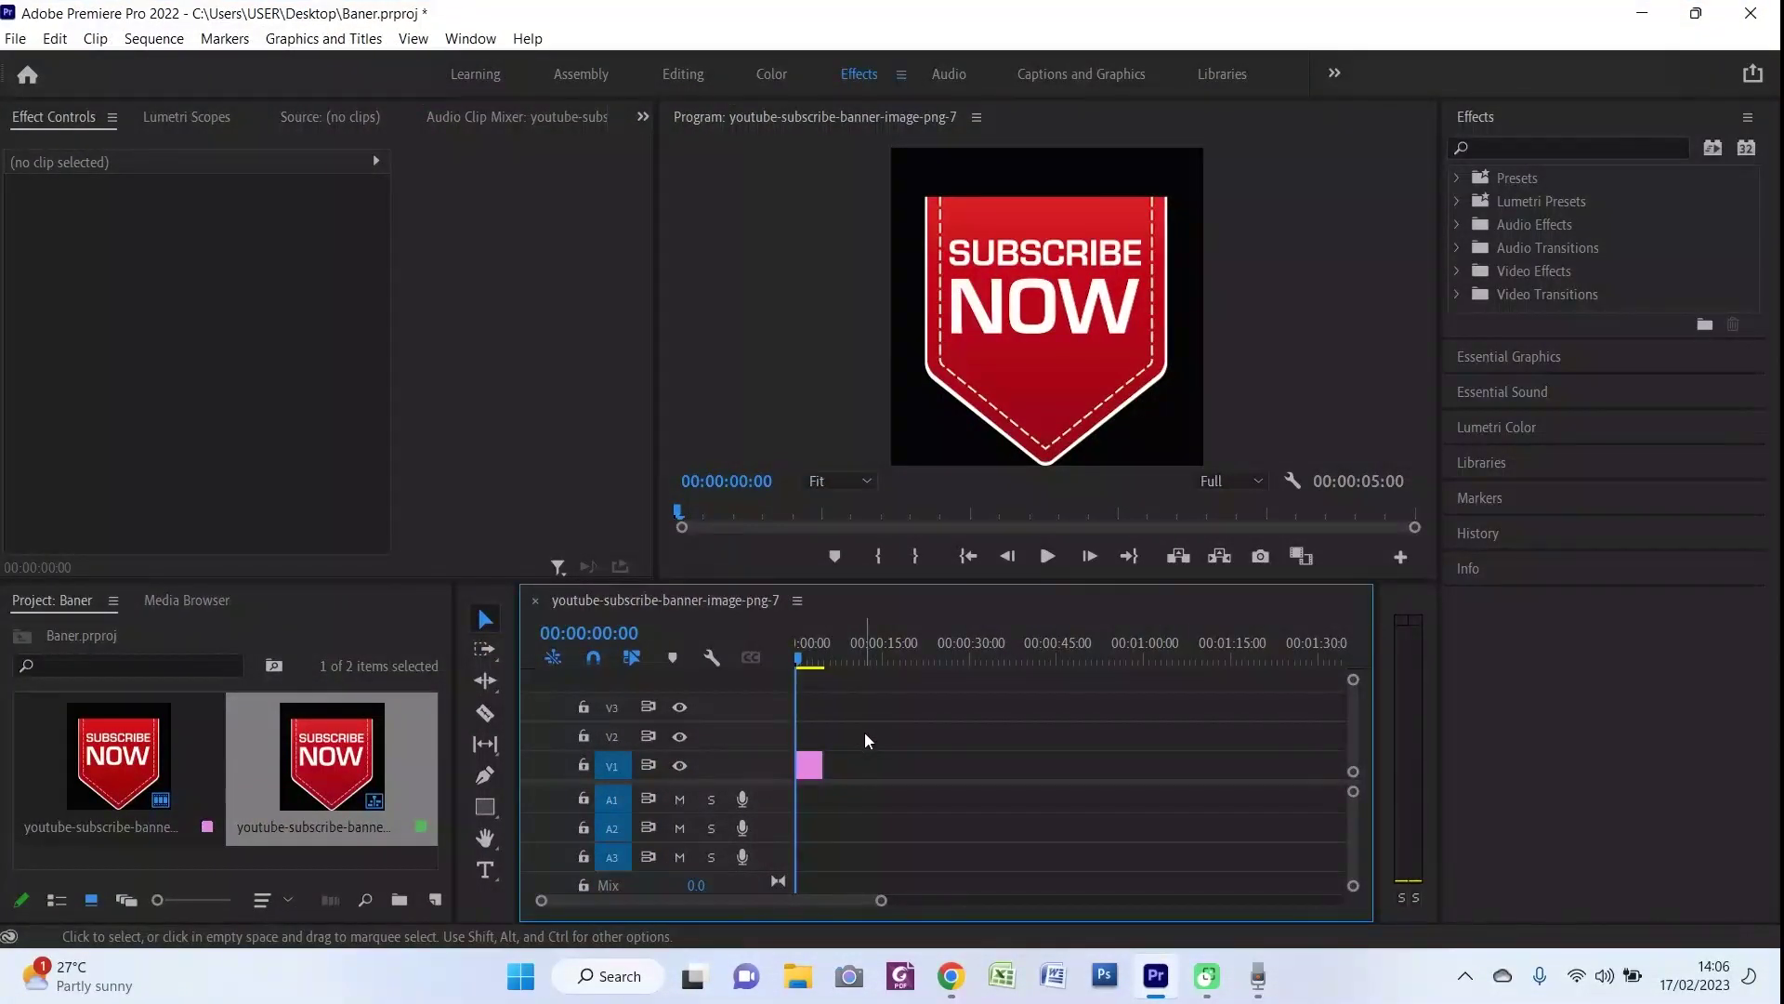
Play the new ribbon sequence in the Program monitor and stop the playback
click(1047, 556)
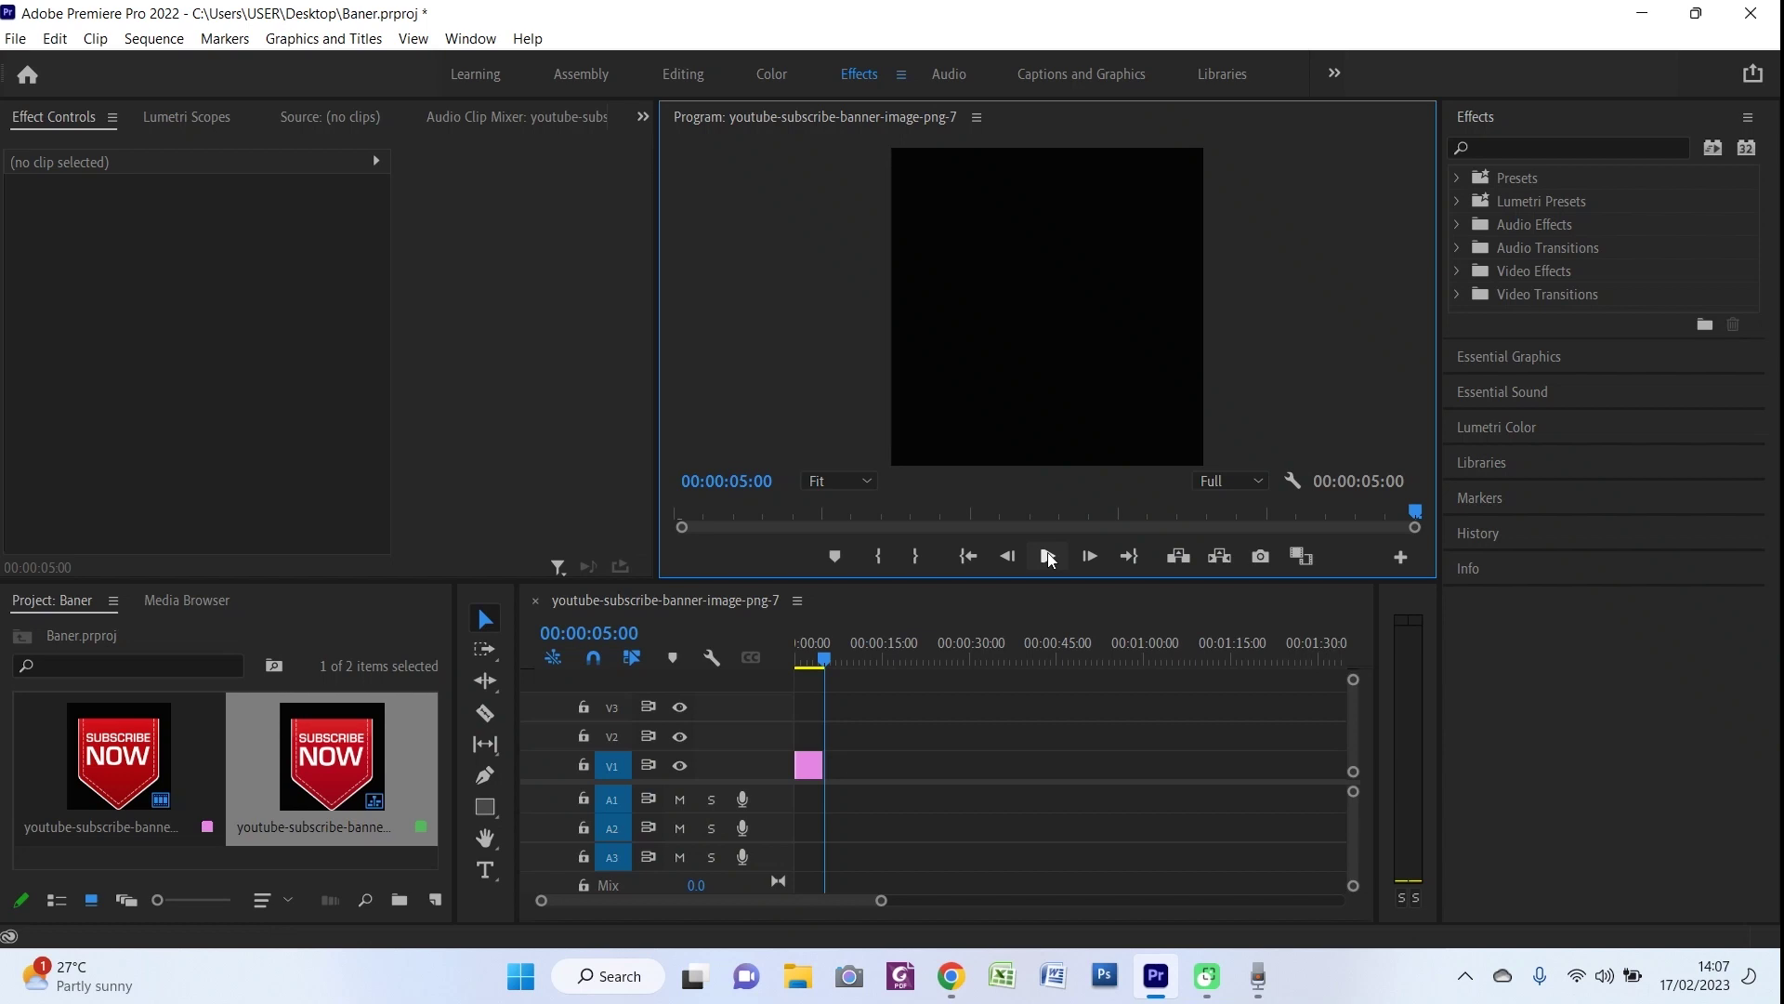
click(1048, 556)
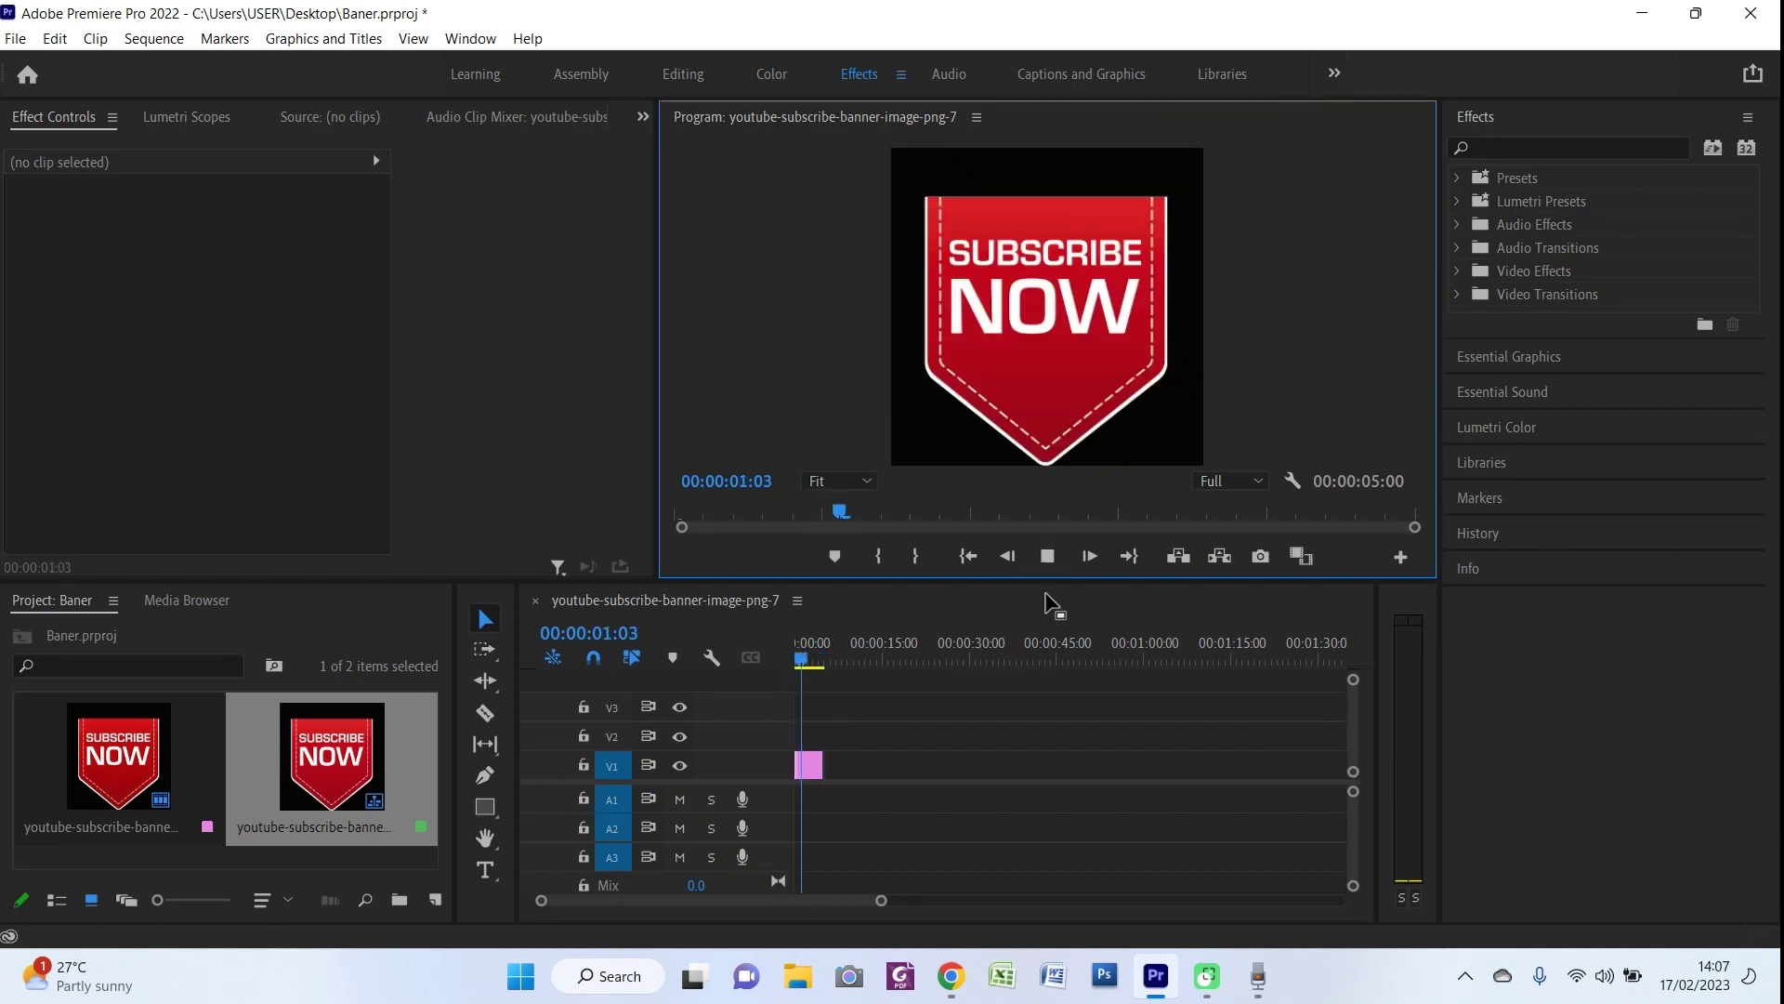
click(1048, 557)
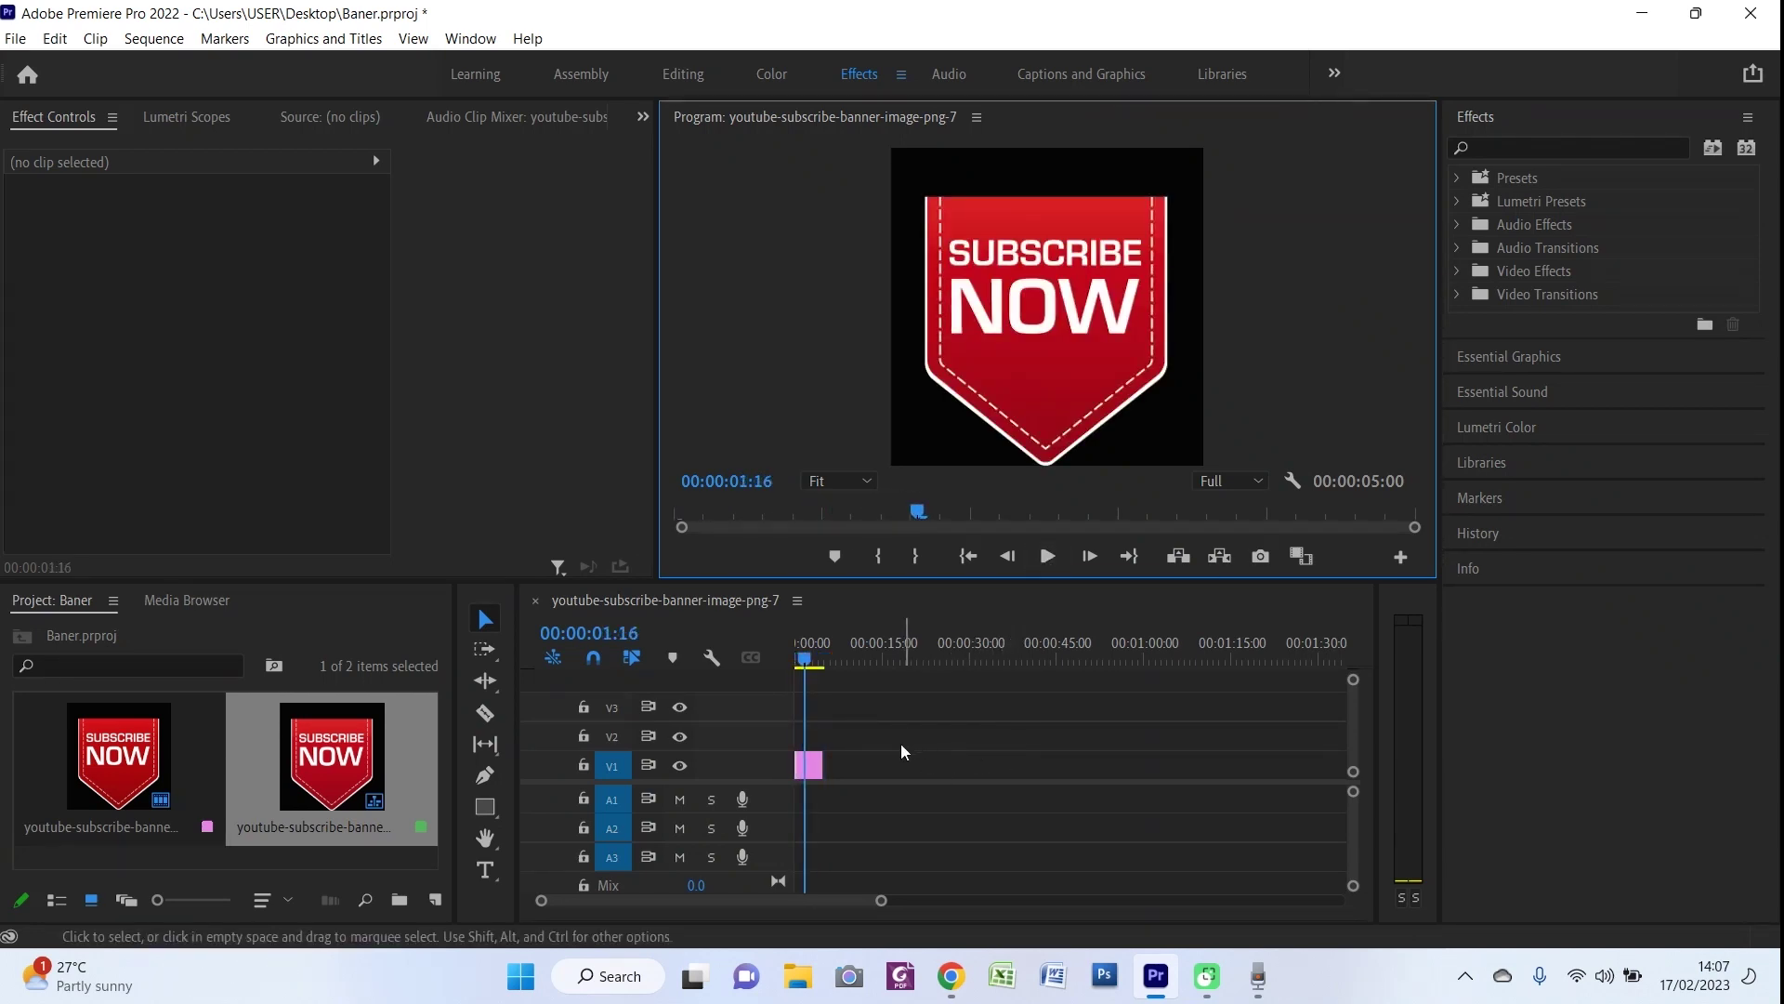
Extend the ribbon clip on V1 so it ends at 00:00:06:00, and play the lengthened sequence
scroll(884, 751, up, 1)
key(minus)
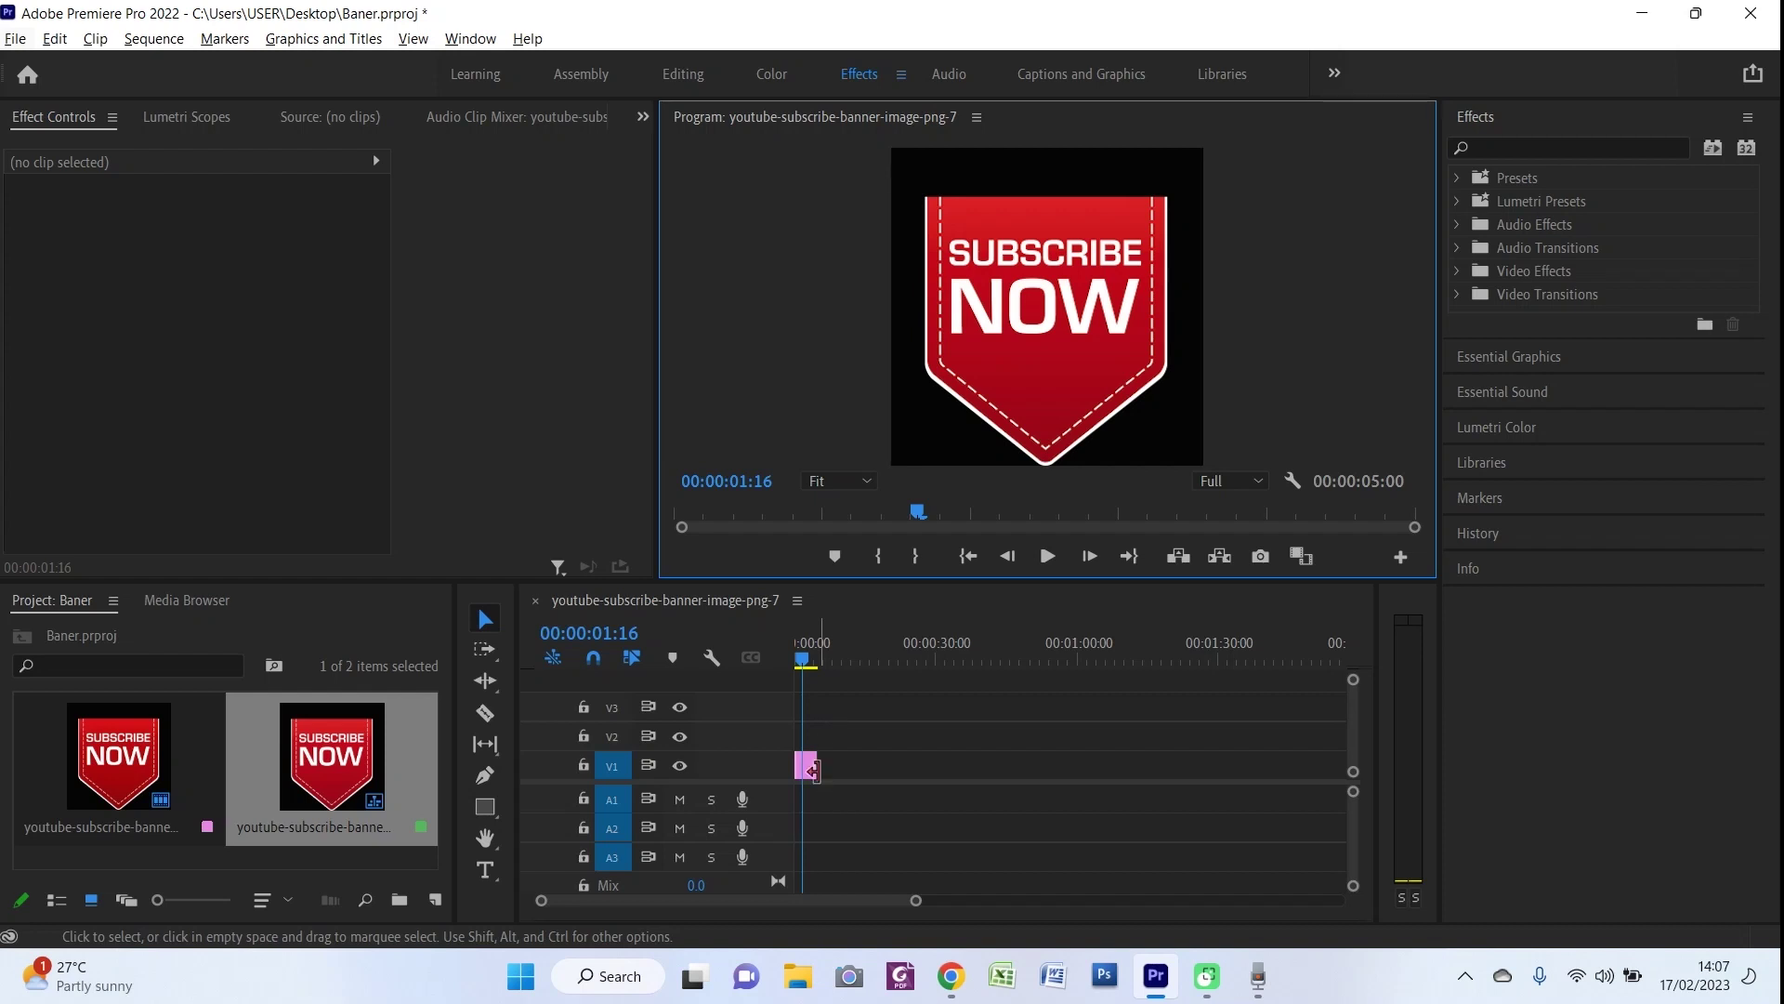
key(equal)
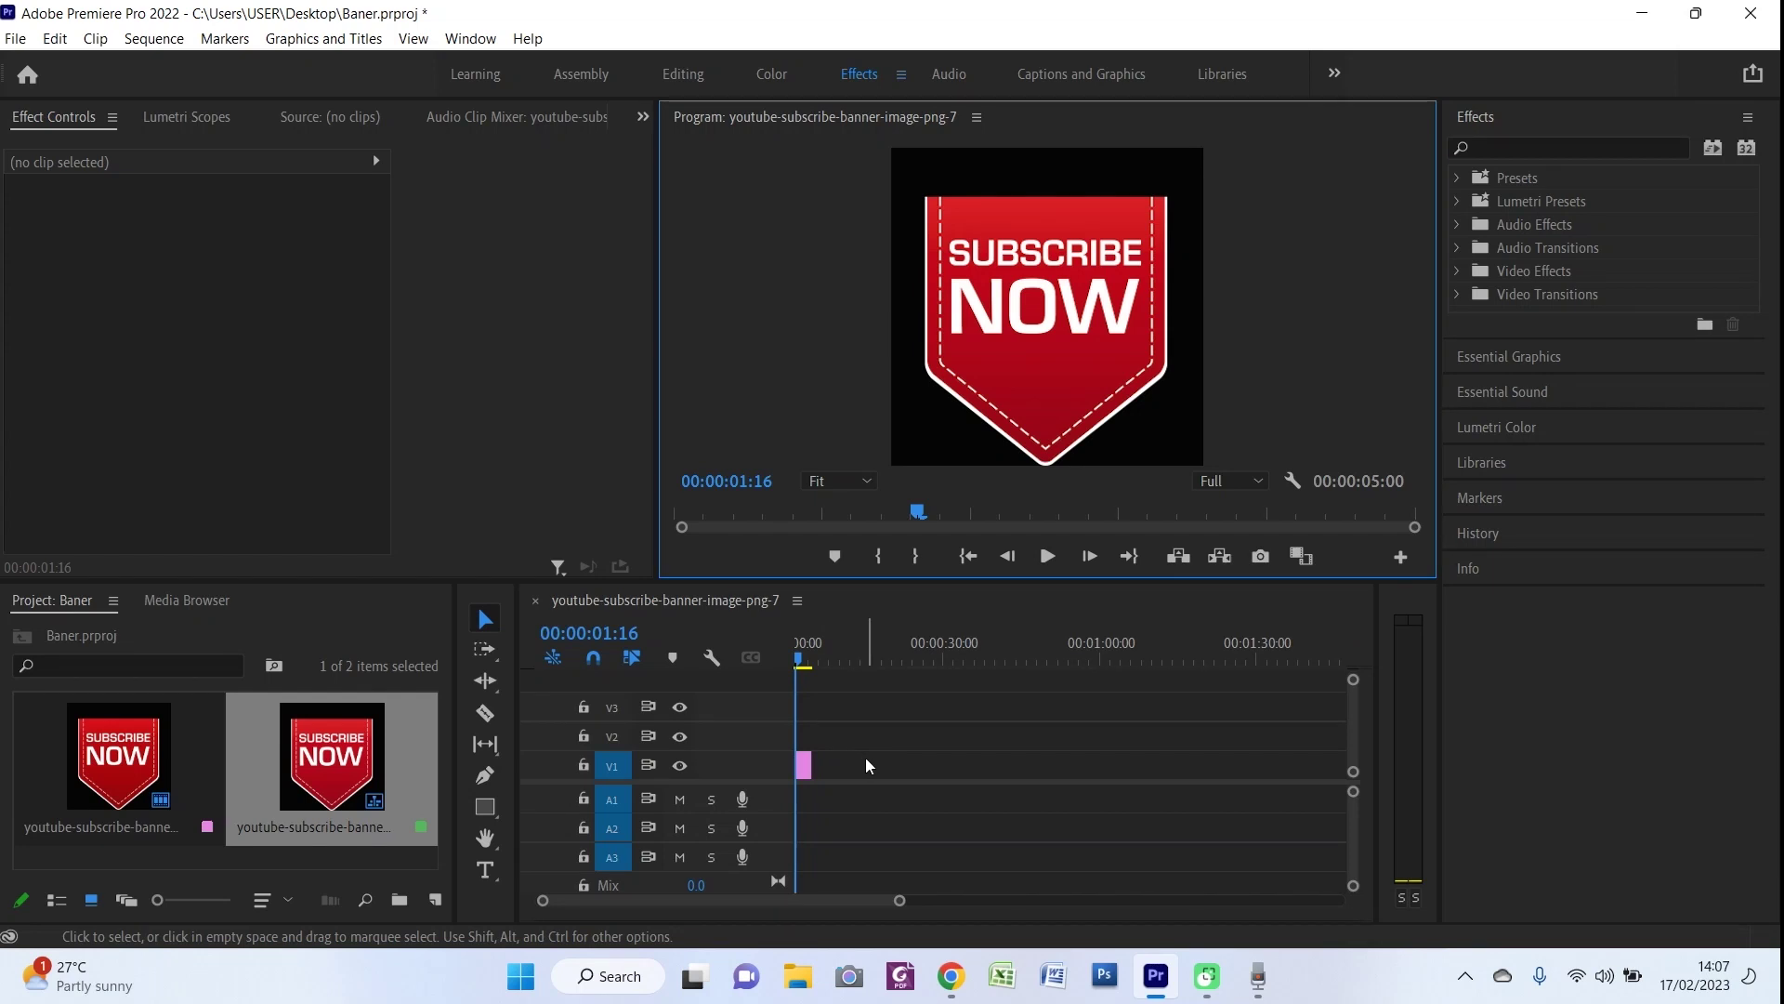
scroll(866, 766, up, 4)
scroll(866, 756, up, 6)
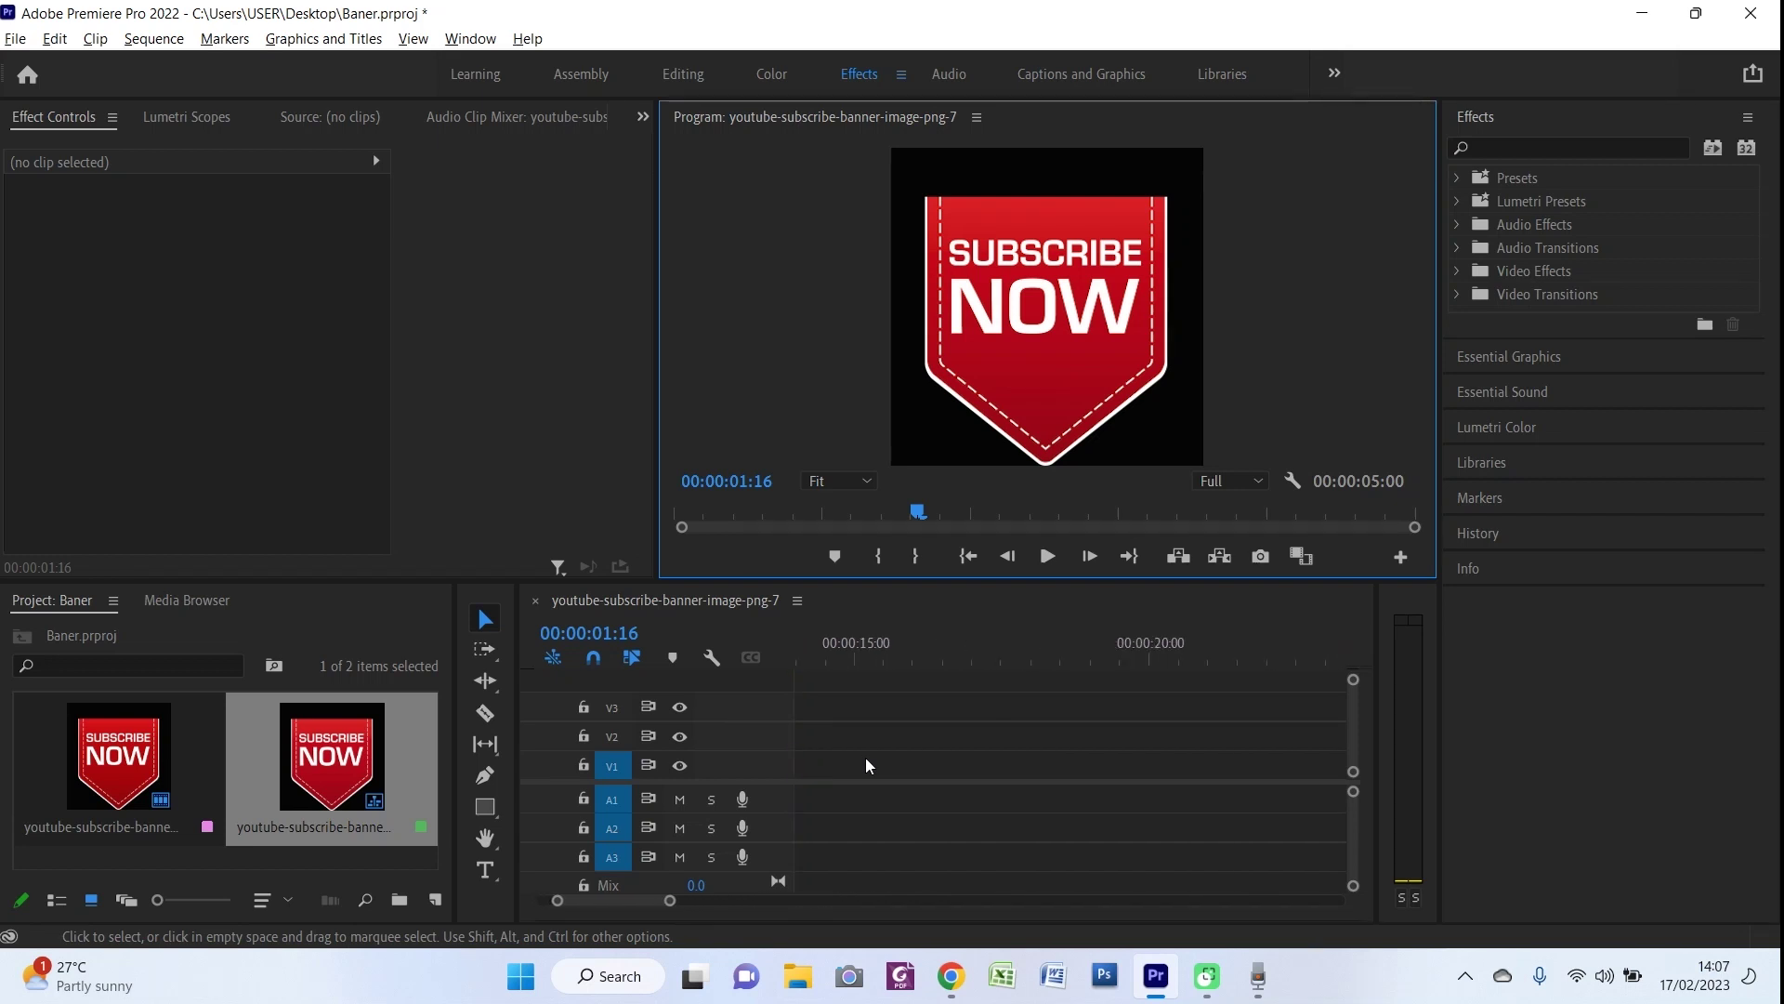
scroll(889, 743, up, 6)
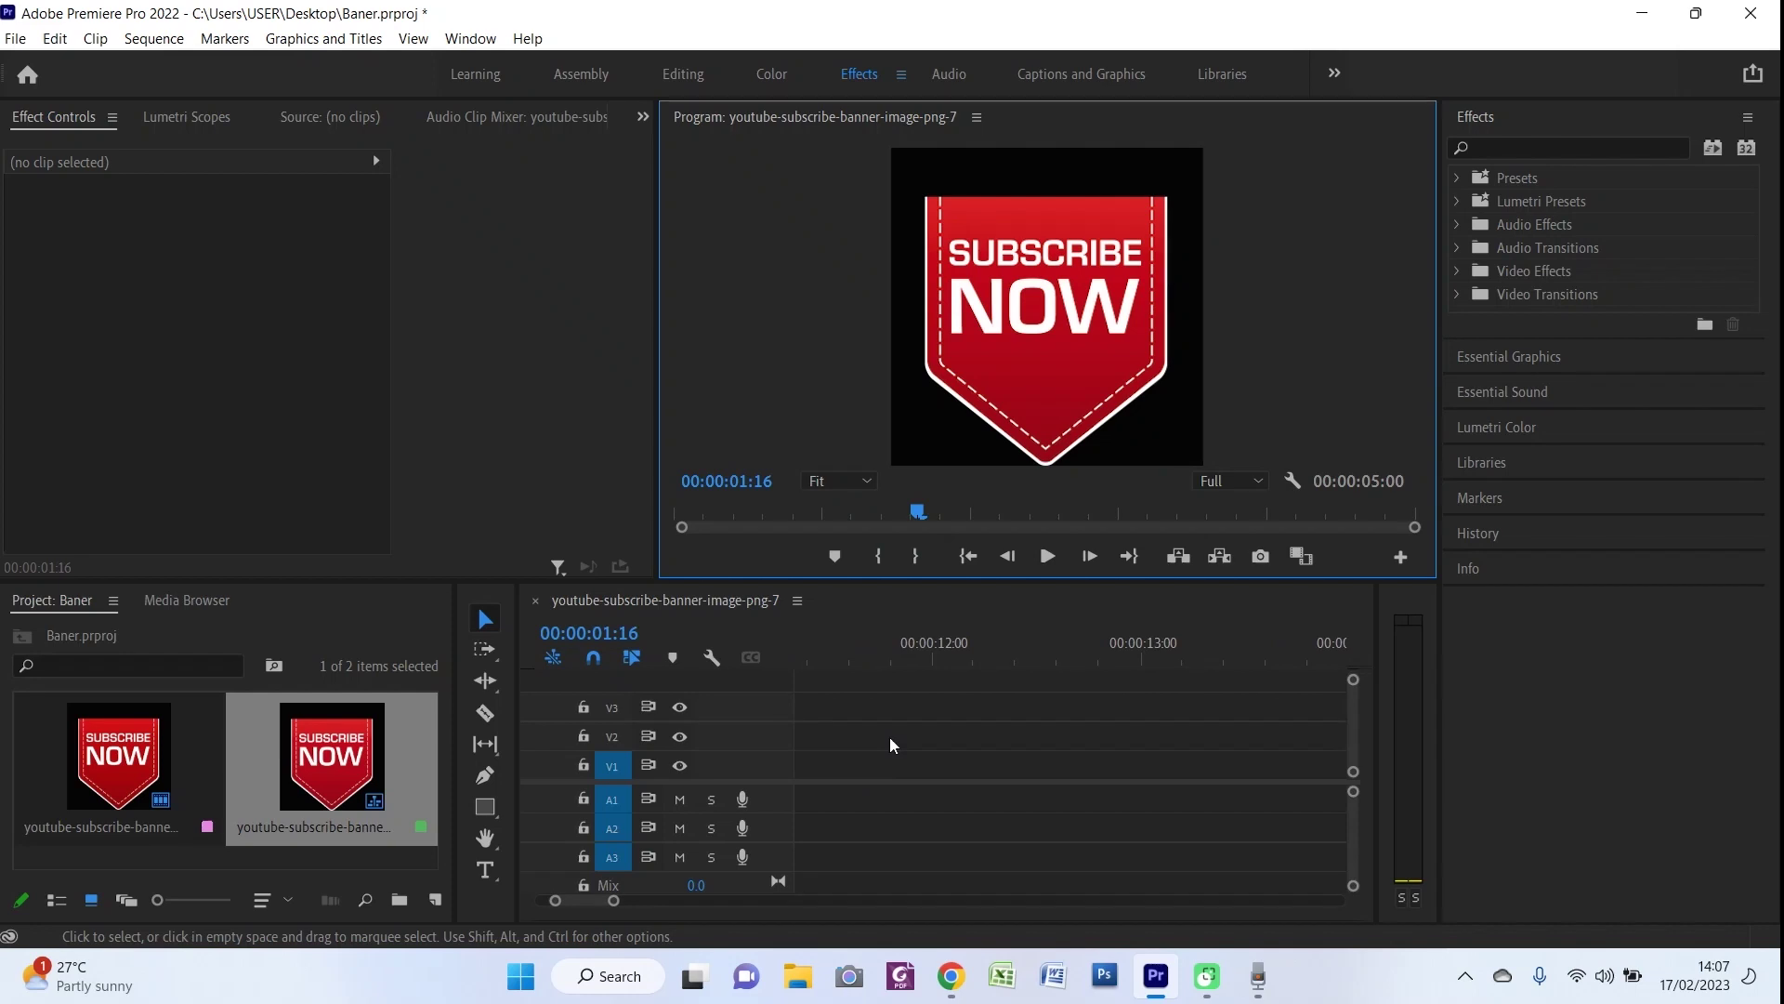
scroll(889, 744, up, 4)
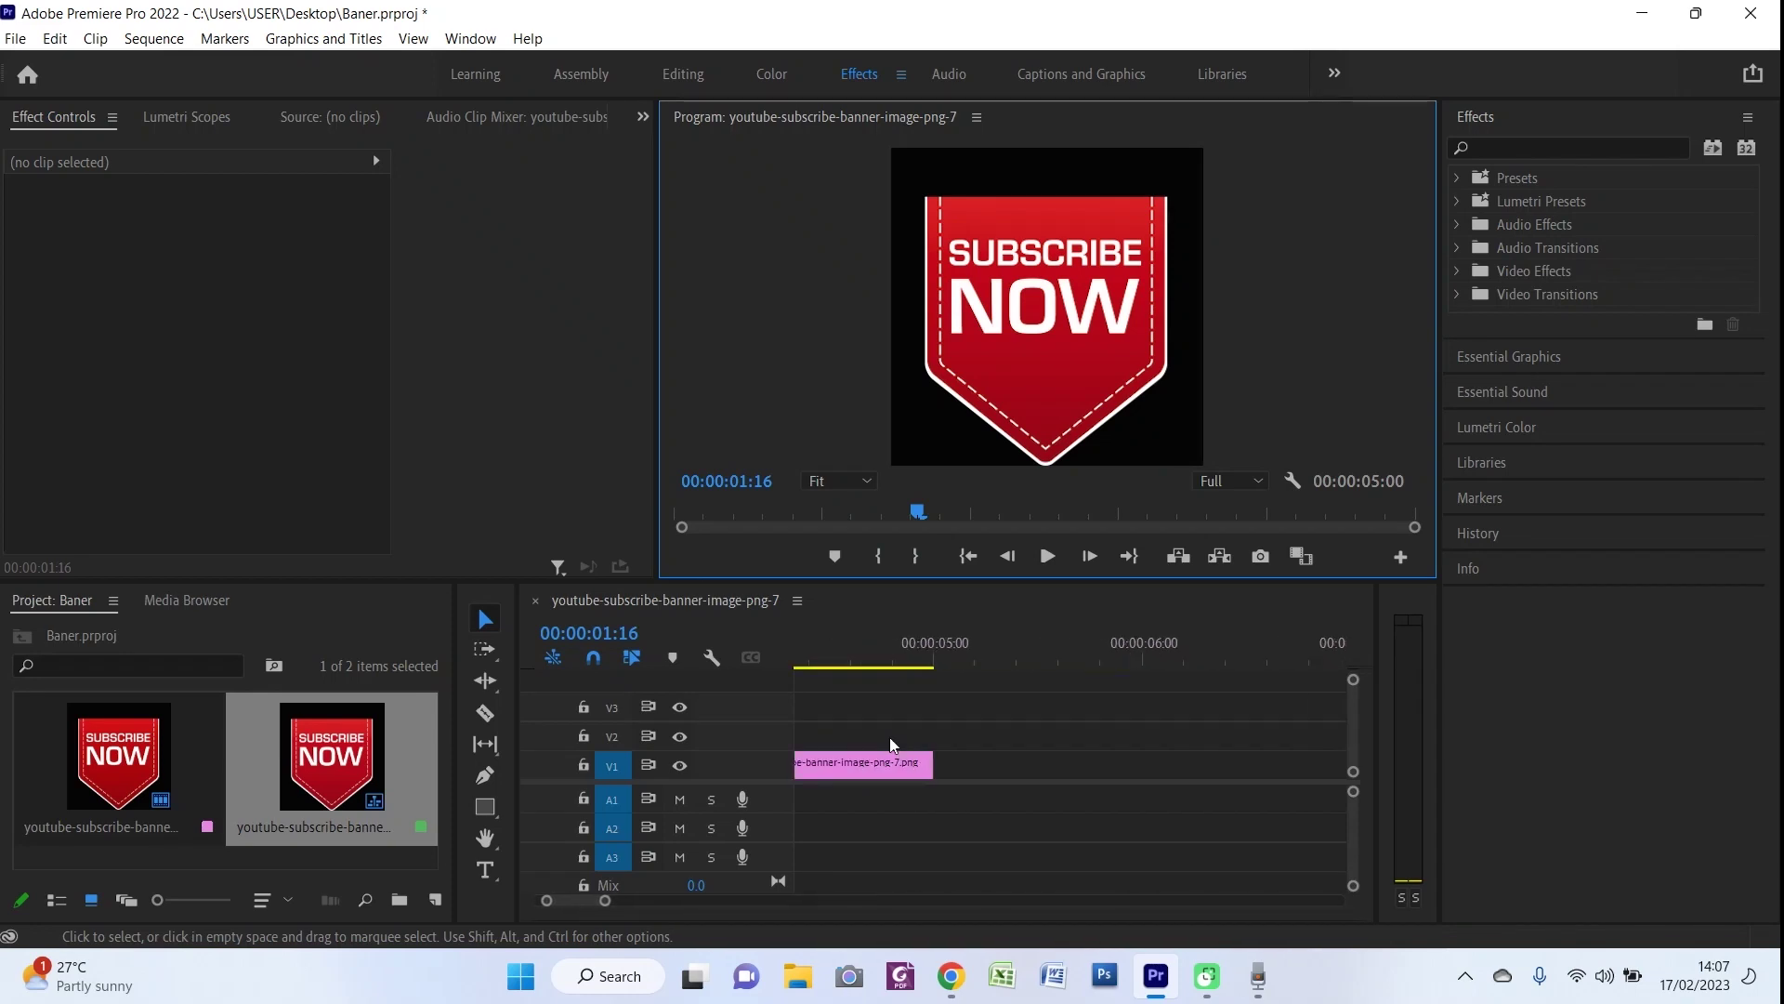
scroll(892, 739, down, 2)
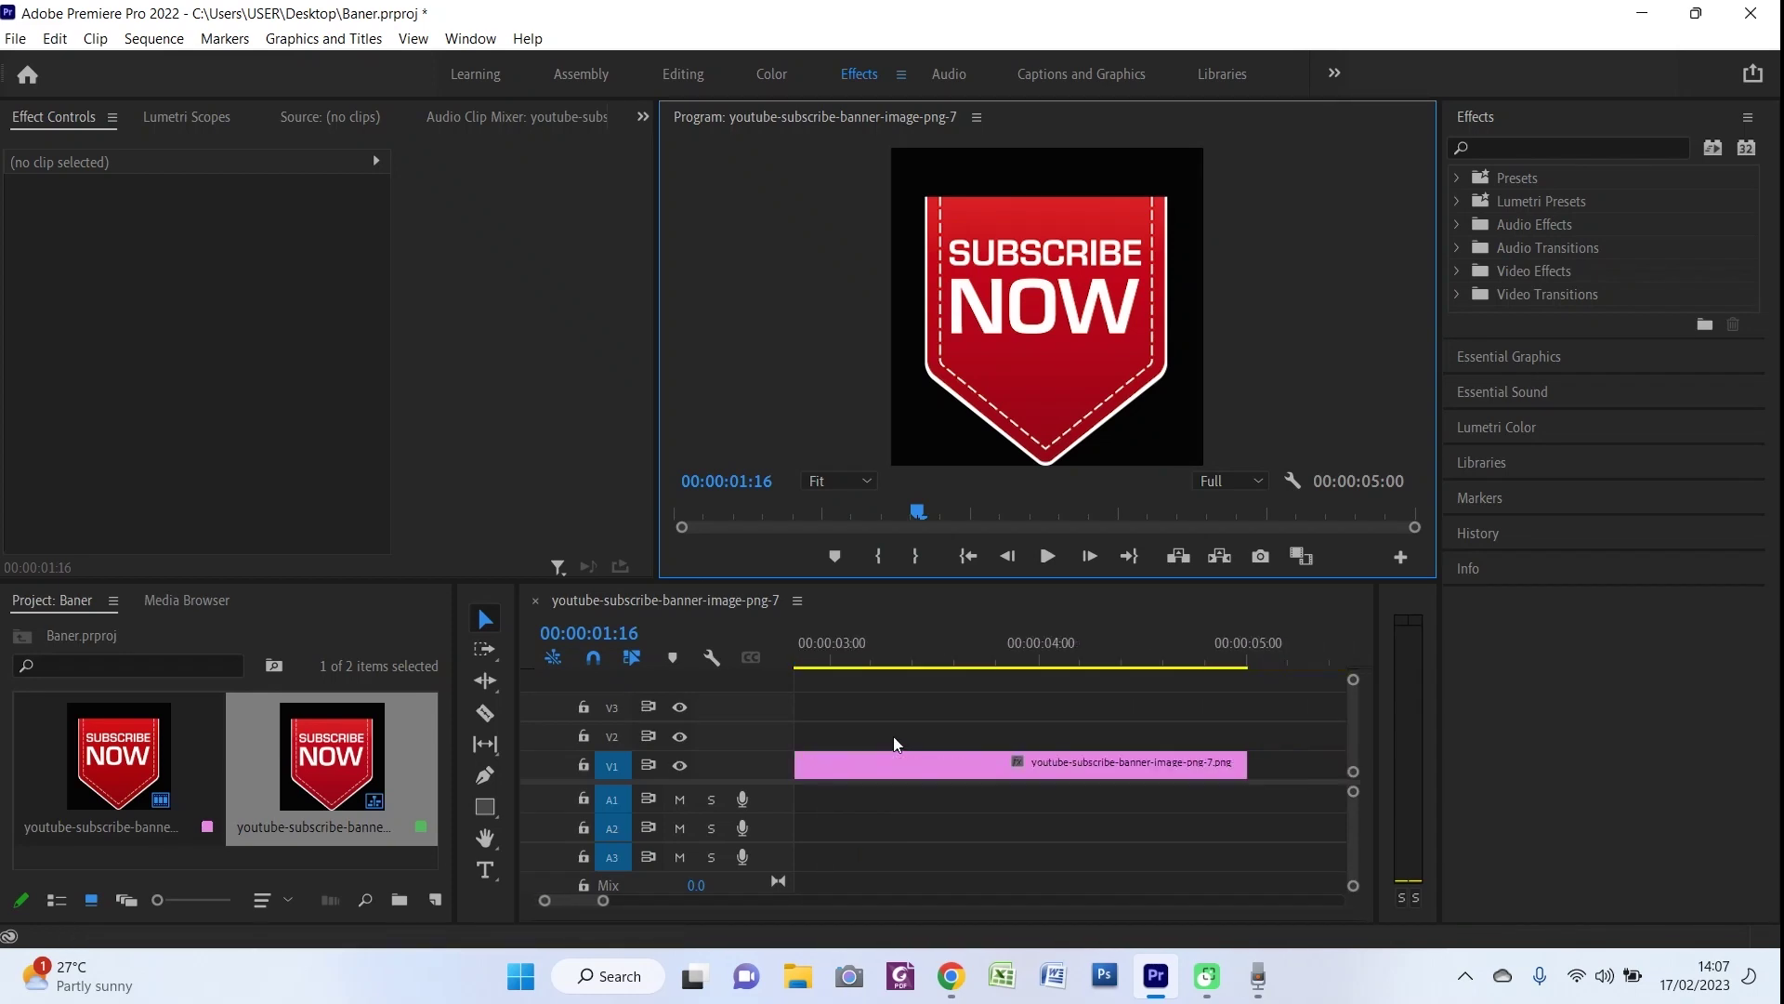
click(1197, 671)
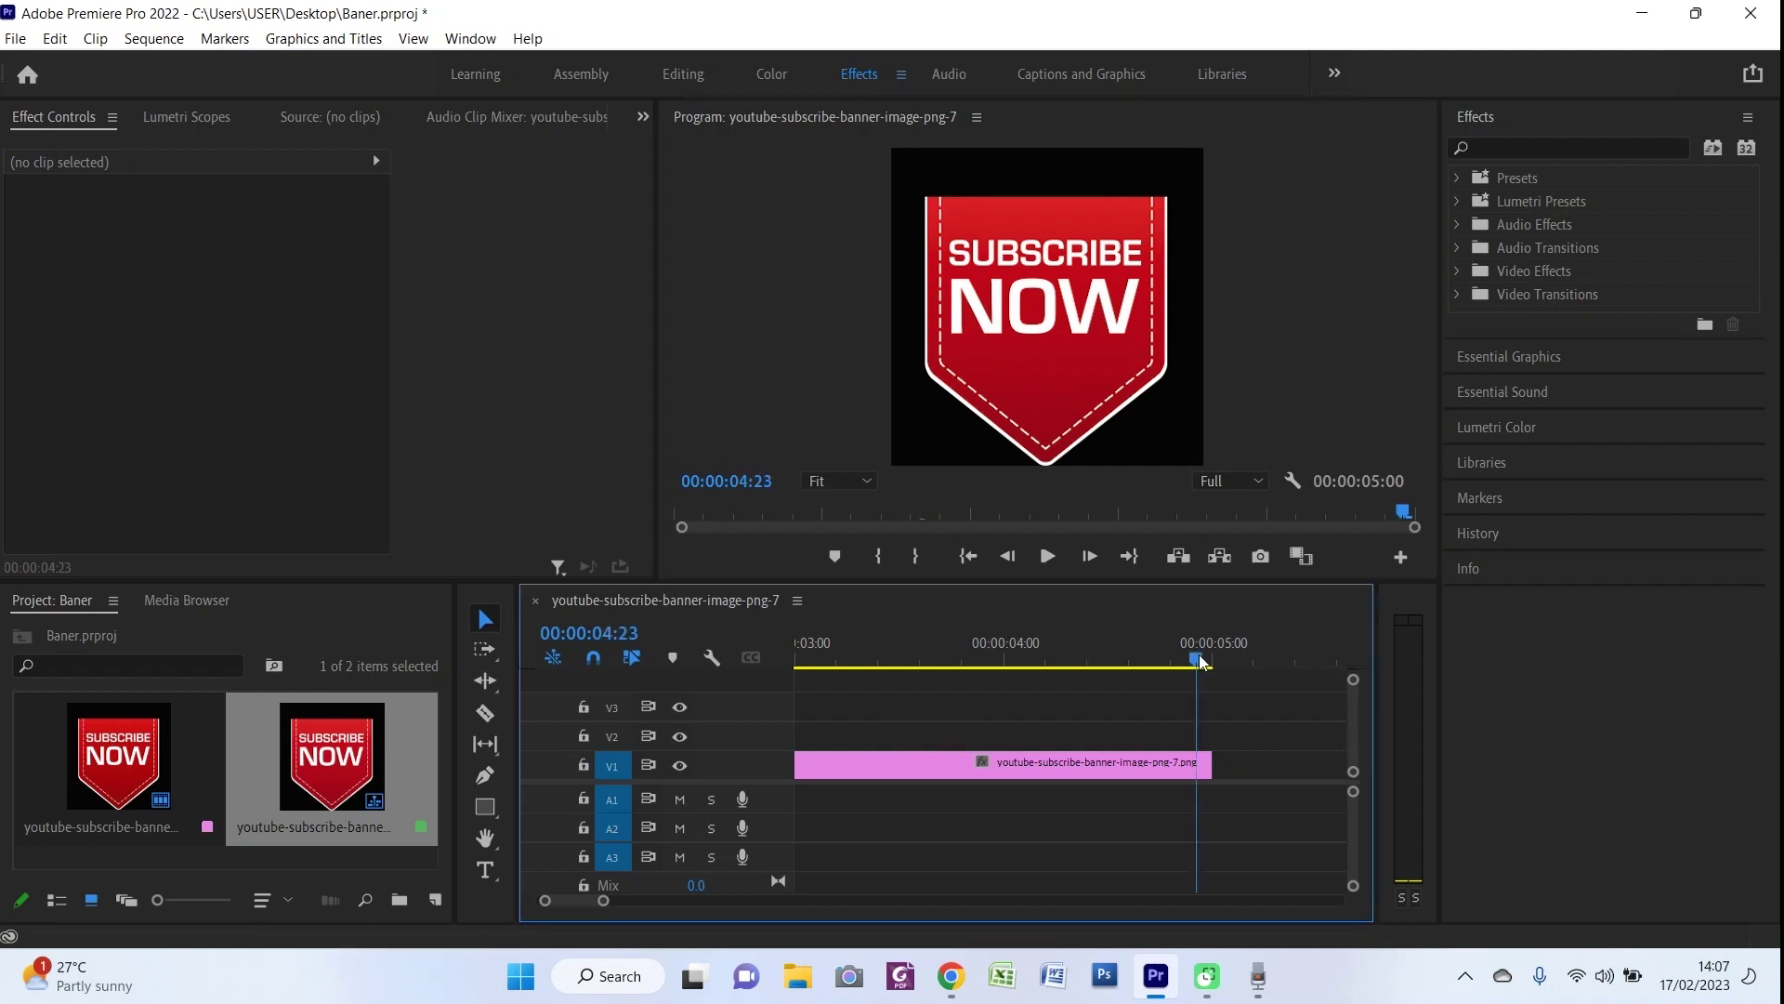
scroll(831, 705, down, 2)
scroll(922, 704, down, 1)
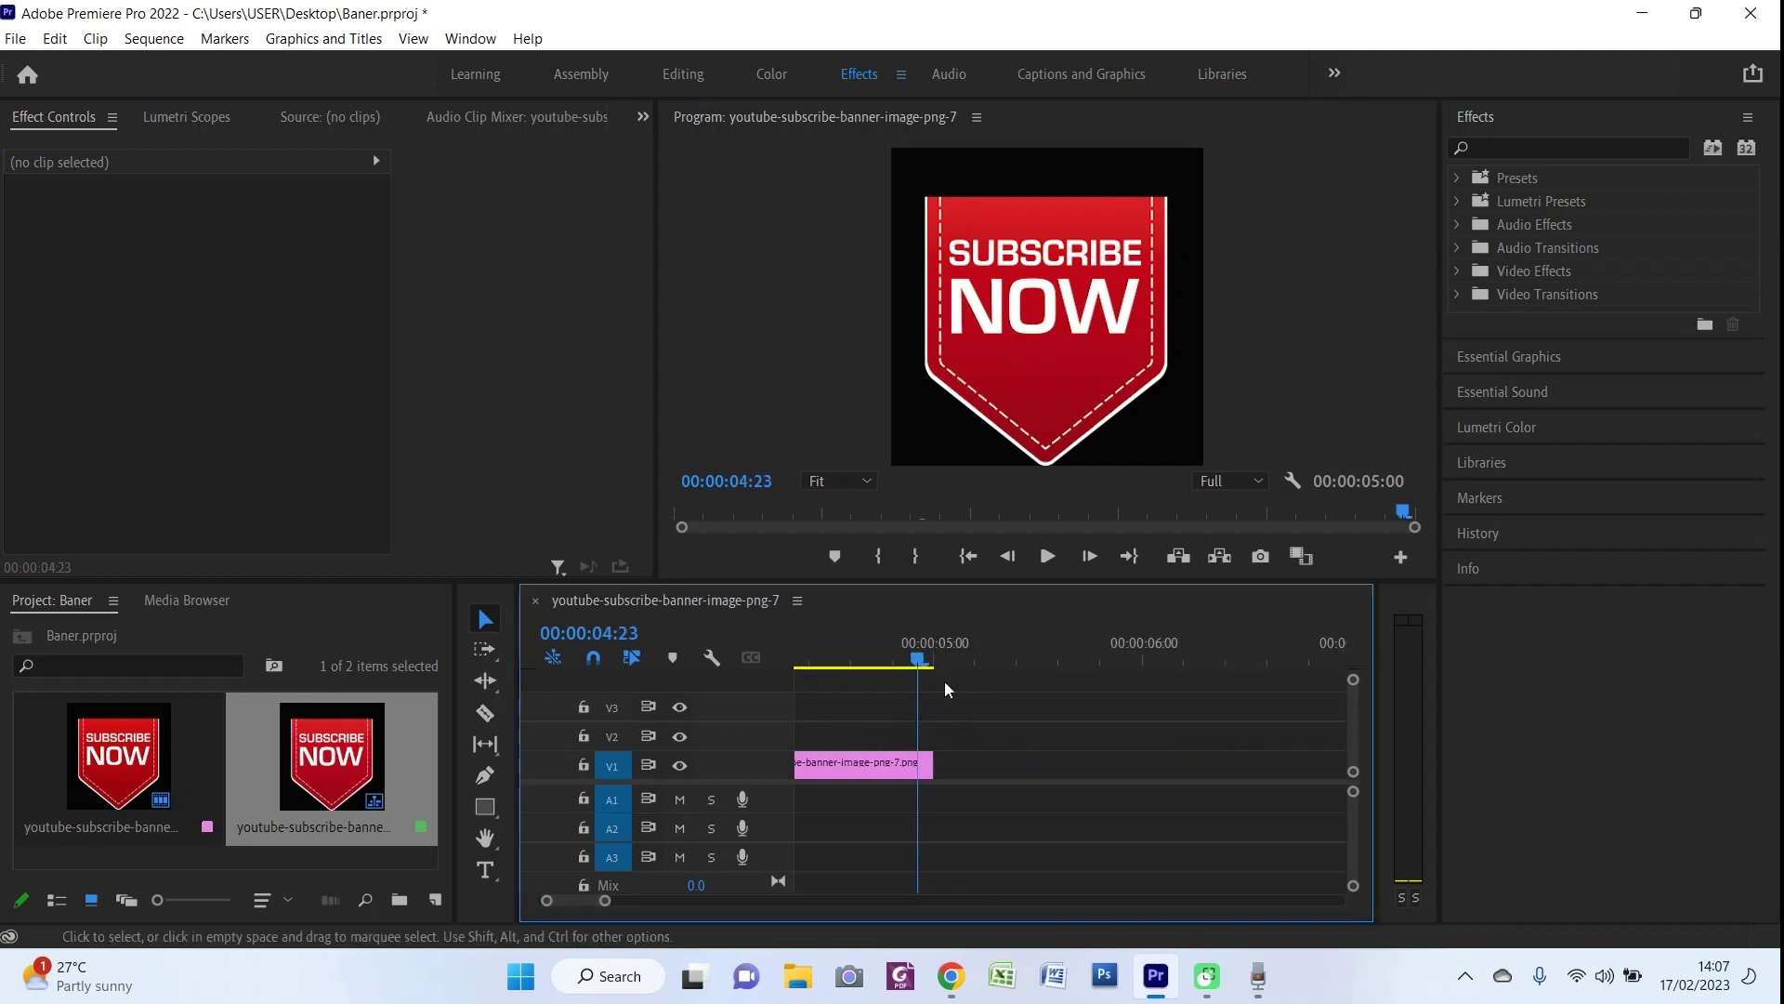
drag(920, 659, 1141, 677)
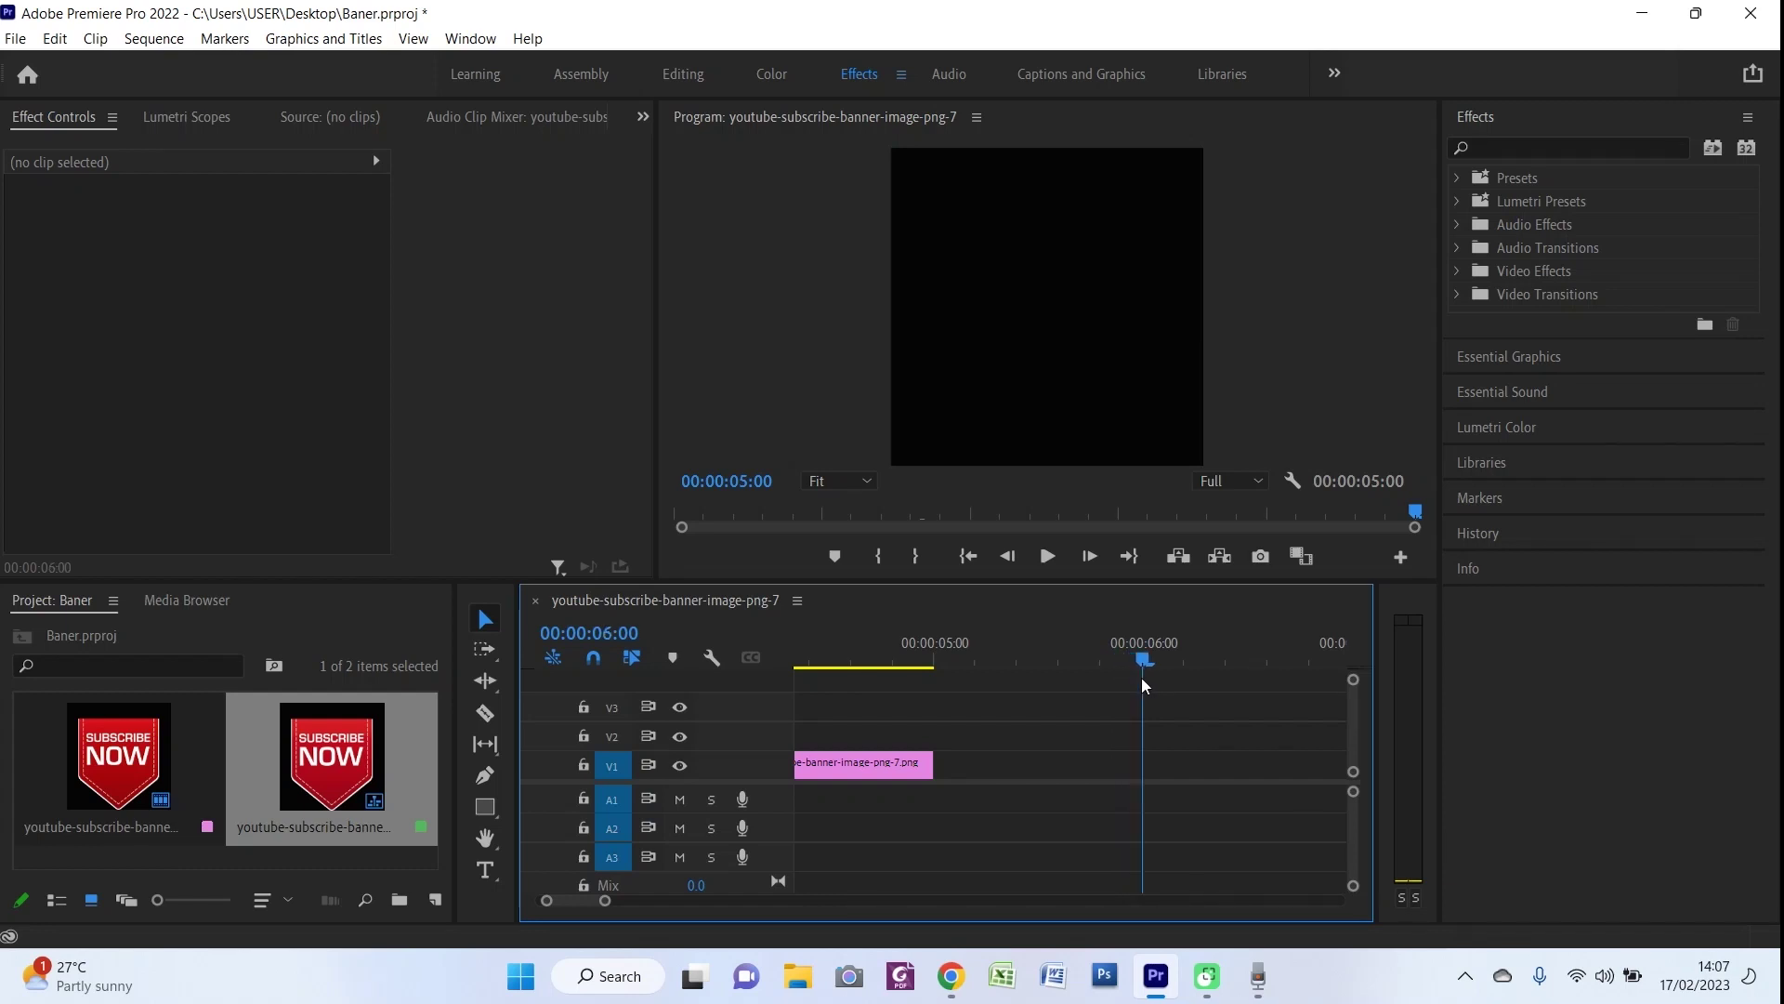
click(911, 764)
click(926, 764)
drag(926, 764, 1126, 764)
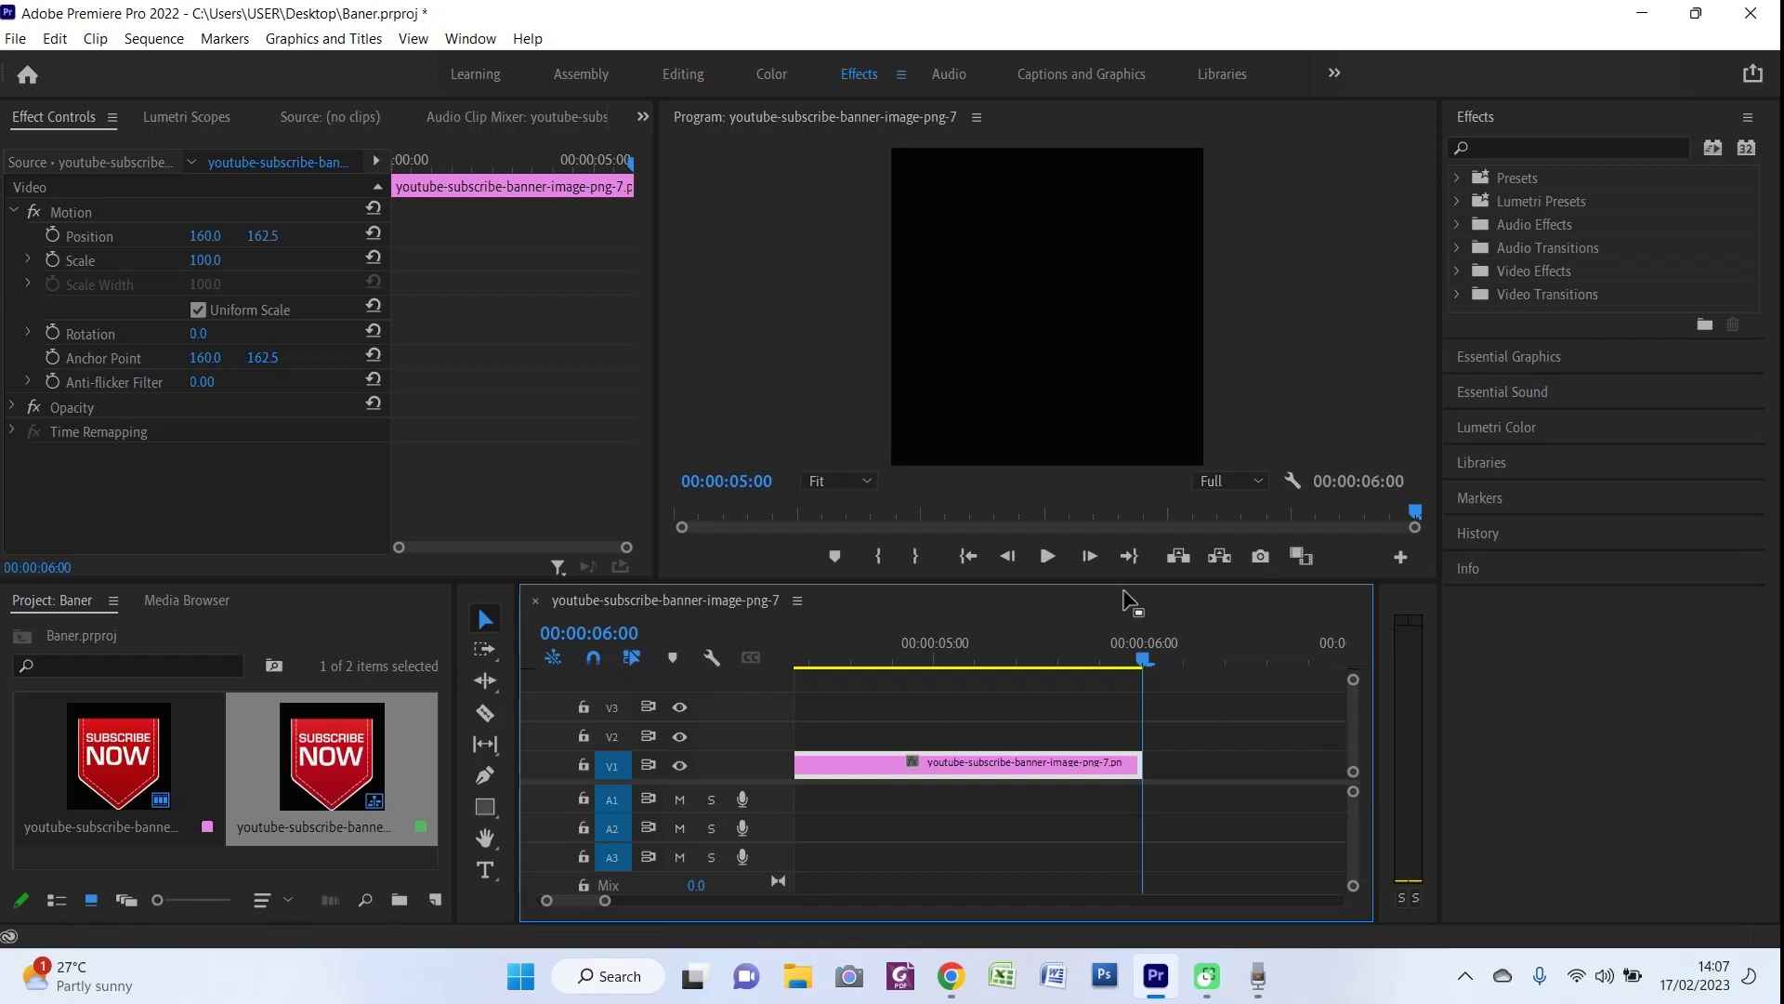
click(1047, 557)
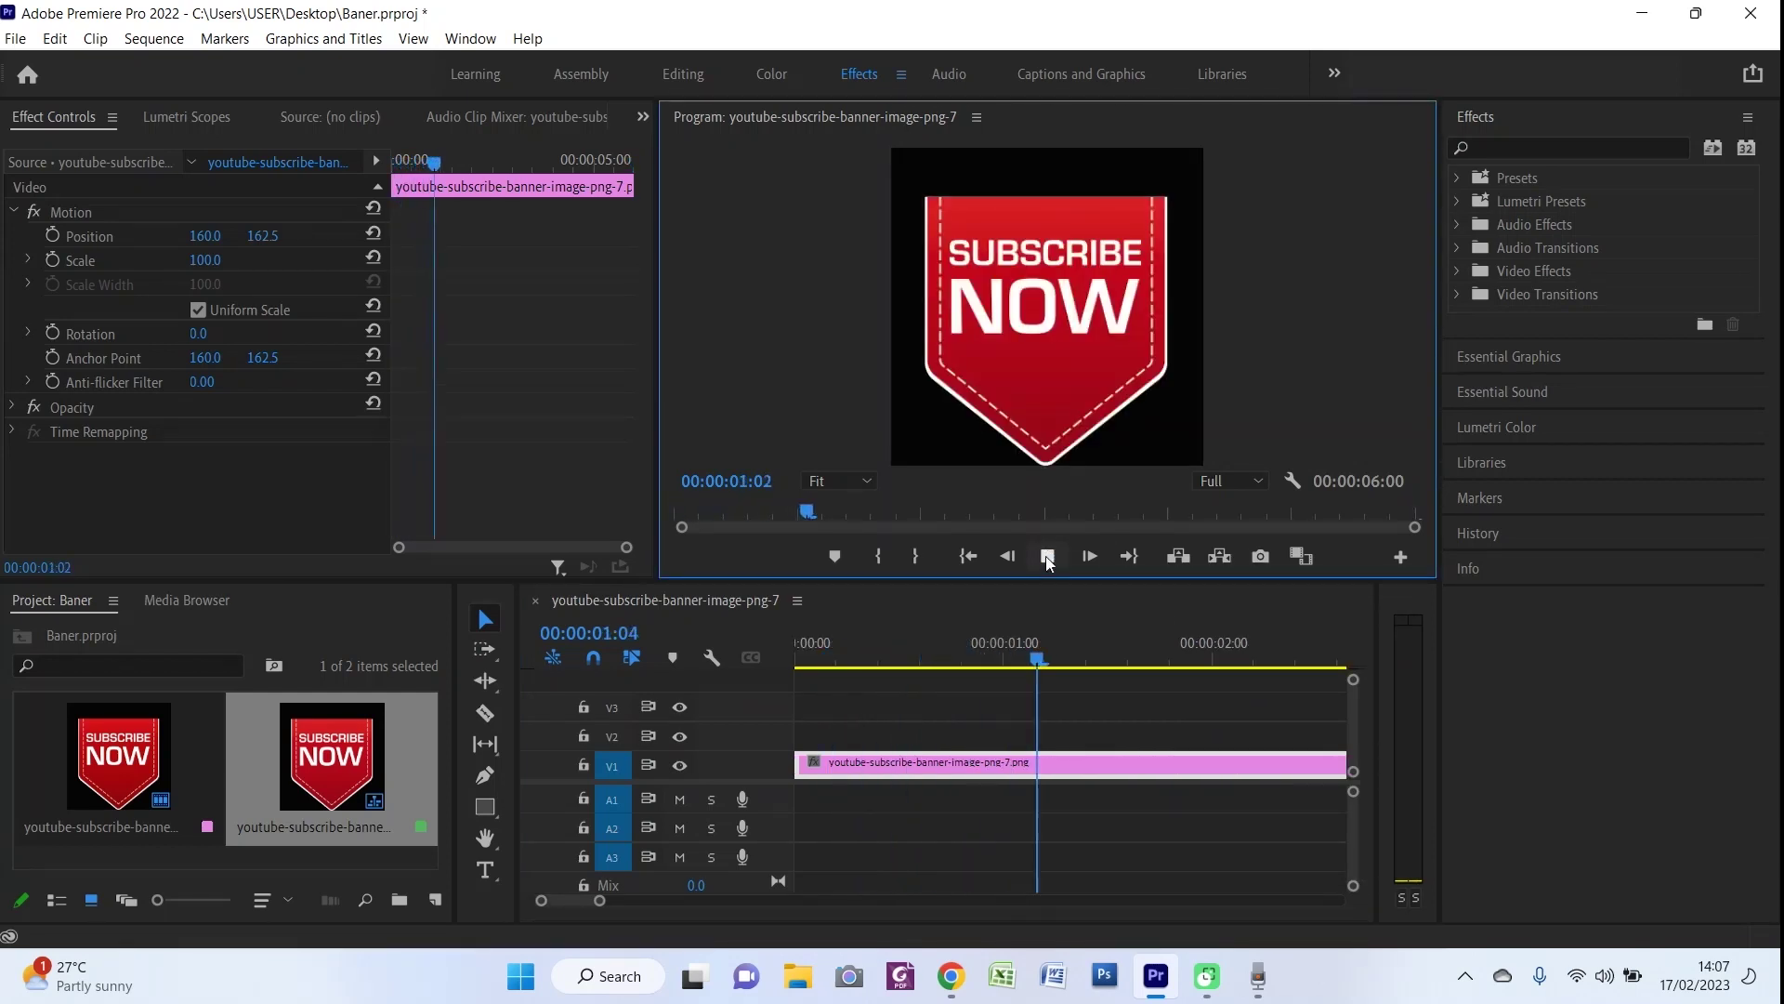
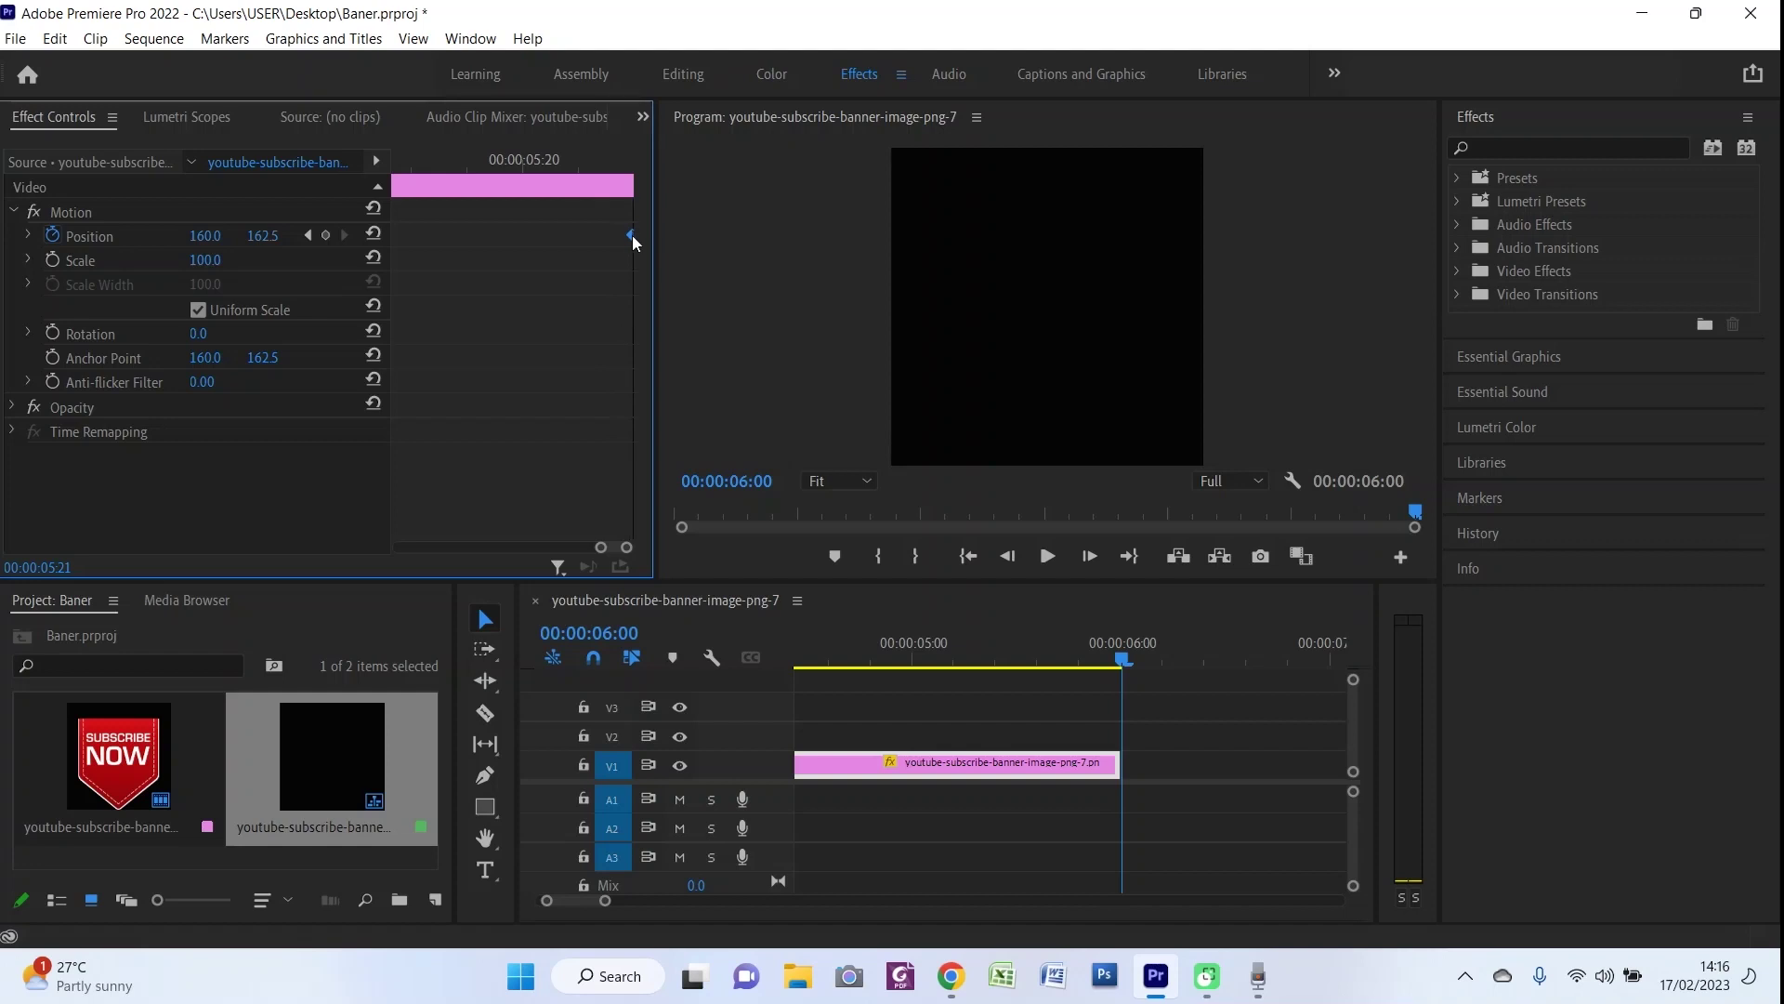
Move the ribbon up out of the frame with a vertical Position keyframe of -163.5 at 00:00:05:23
click(267, 235)
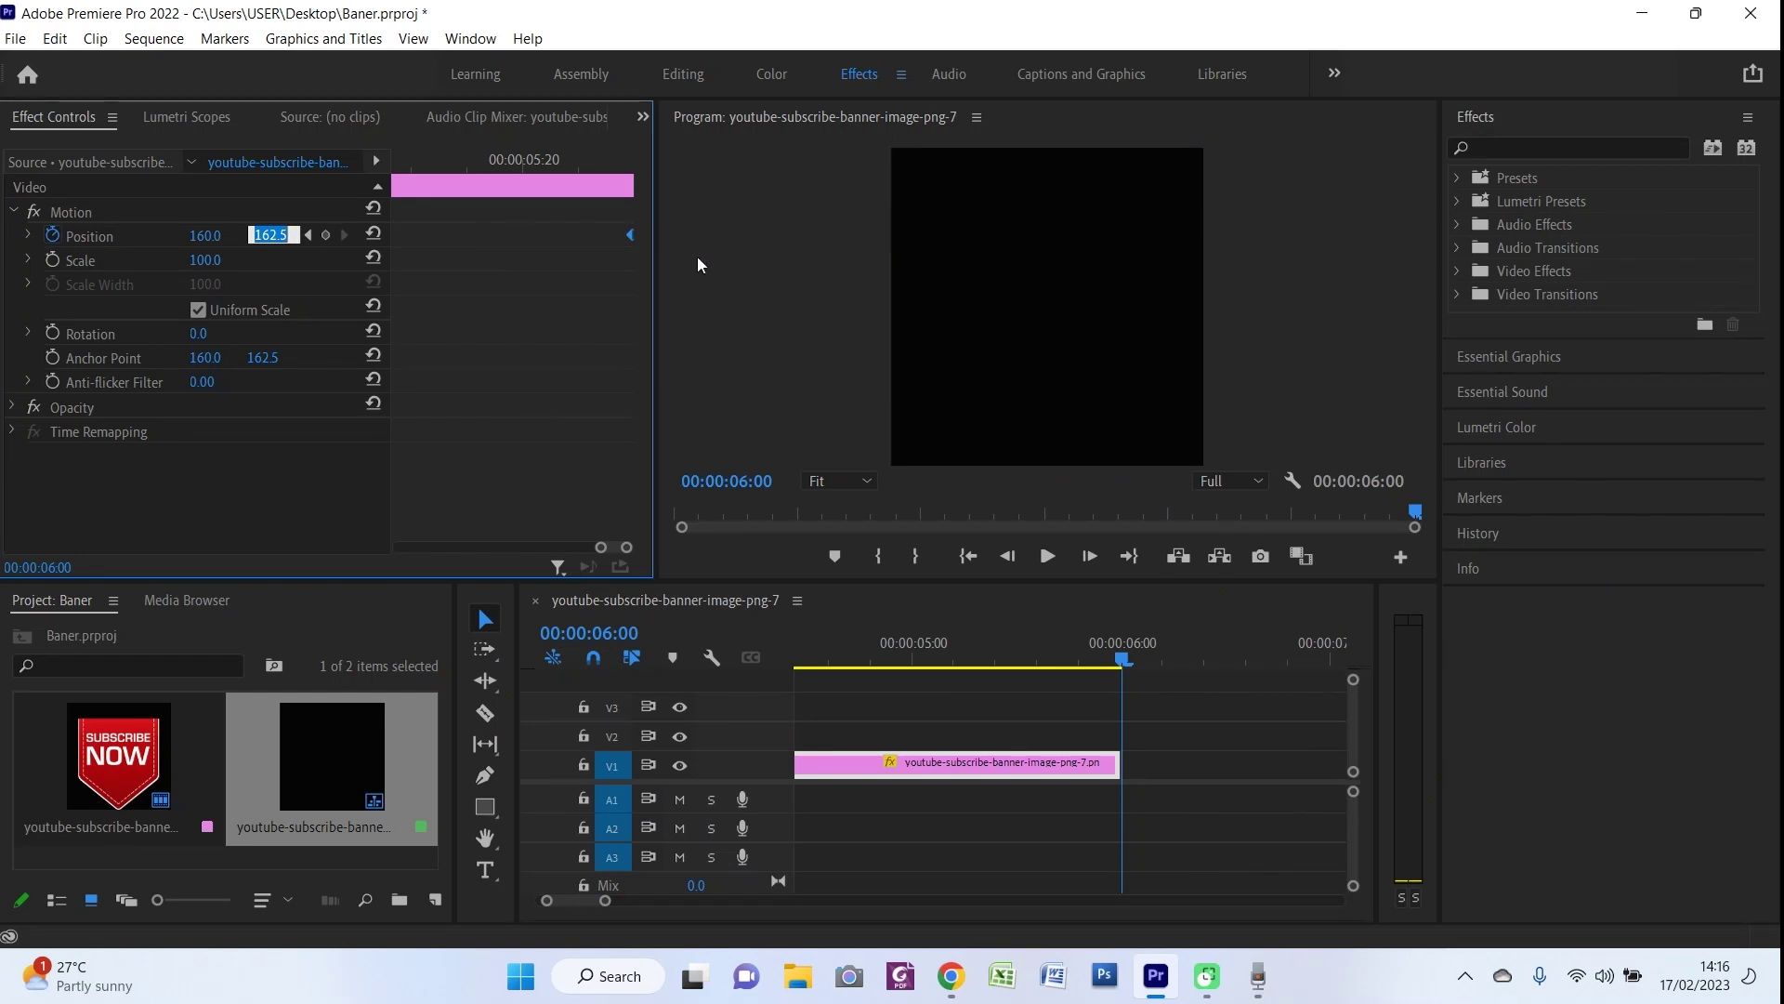
click(1118, 660)
key(Left)
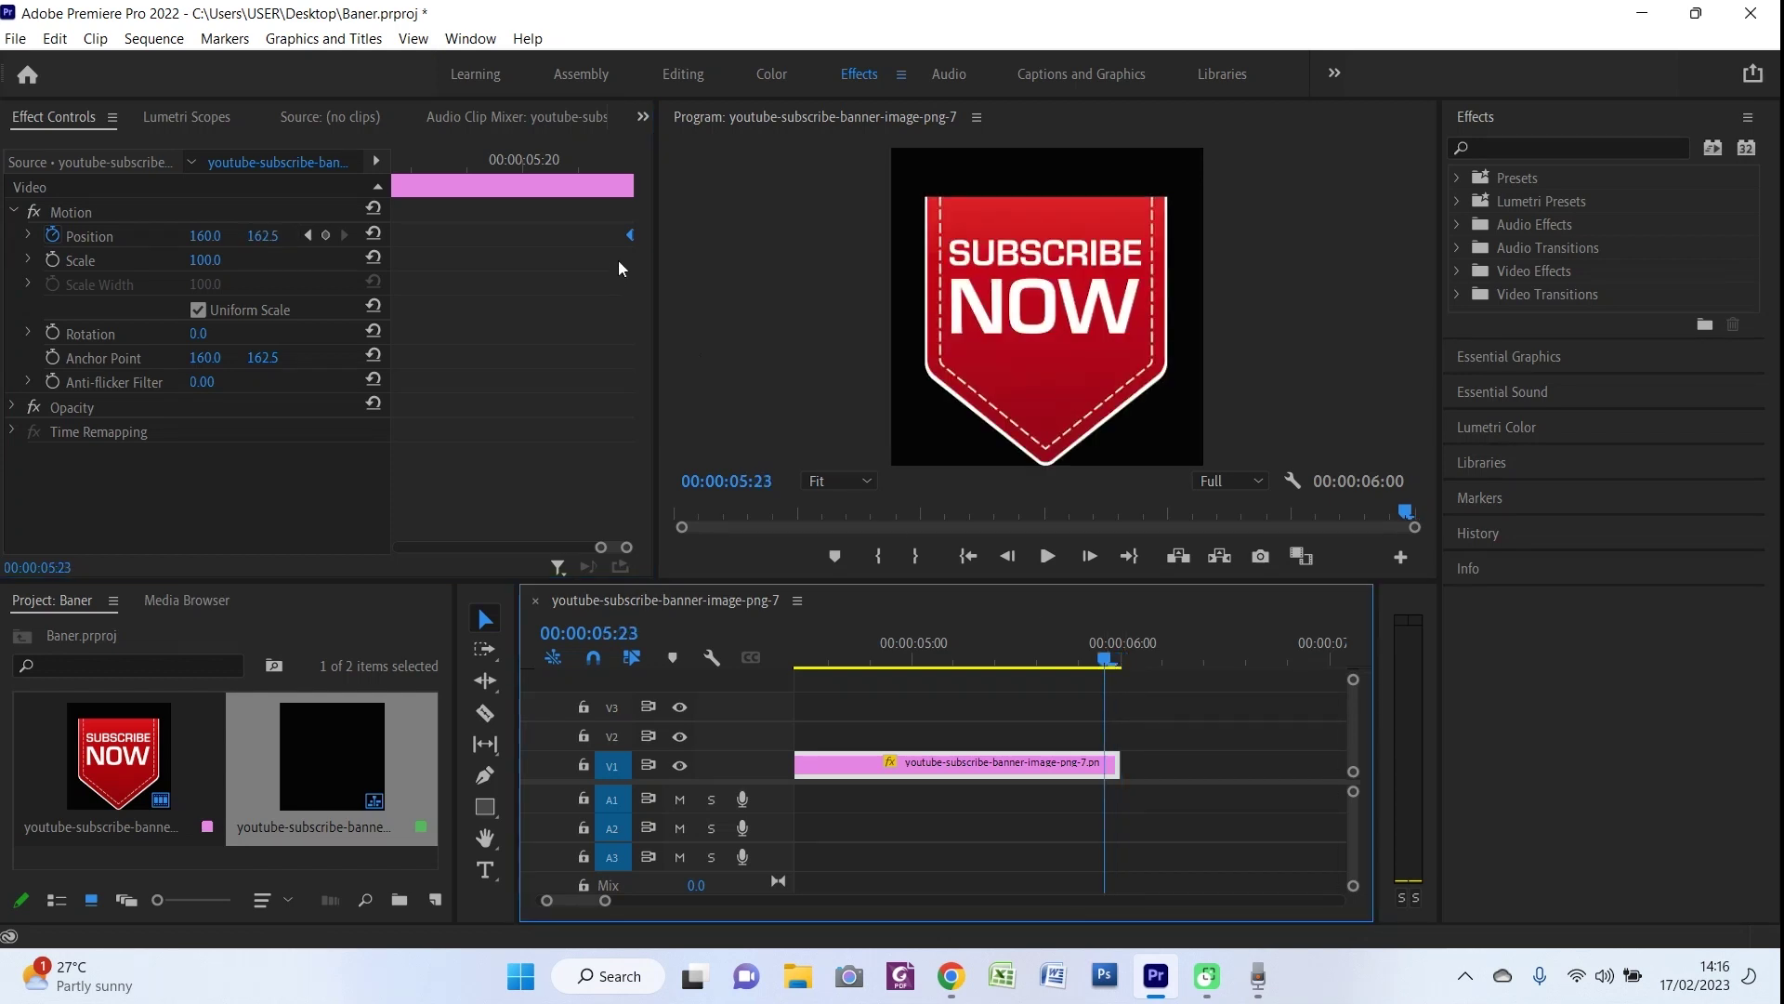
drag(258, 237, 0, 237)
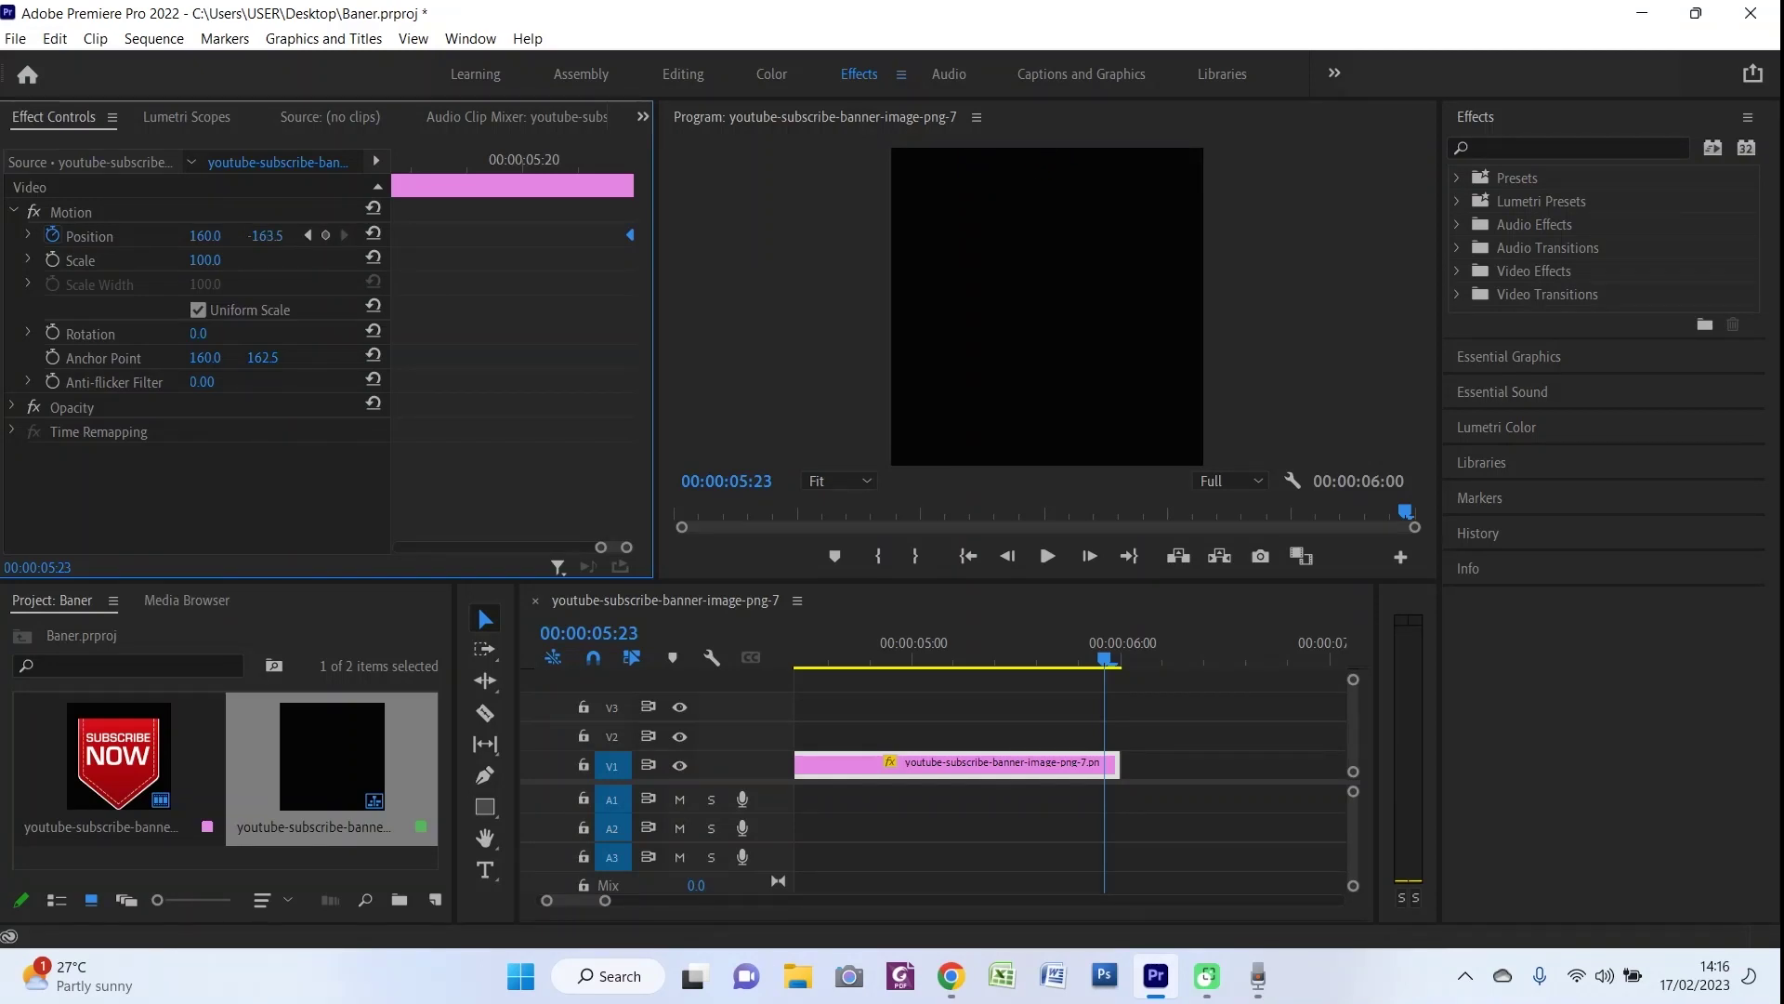
drag(0, 237, 274, 238)
click(313, 212)
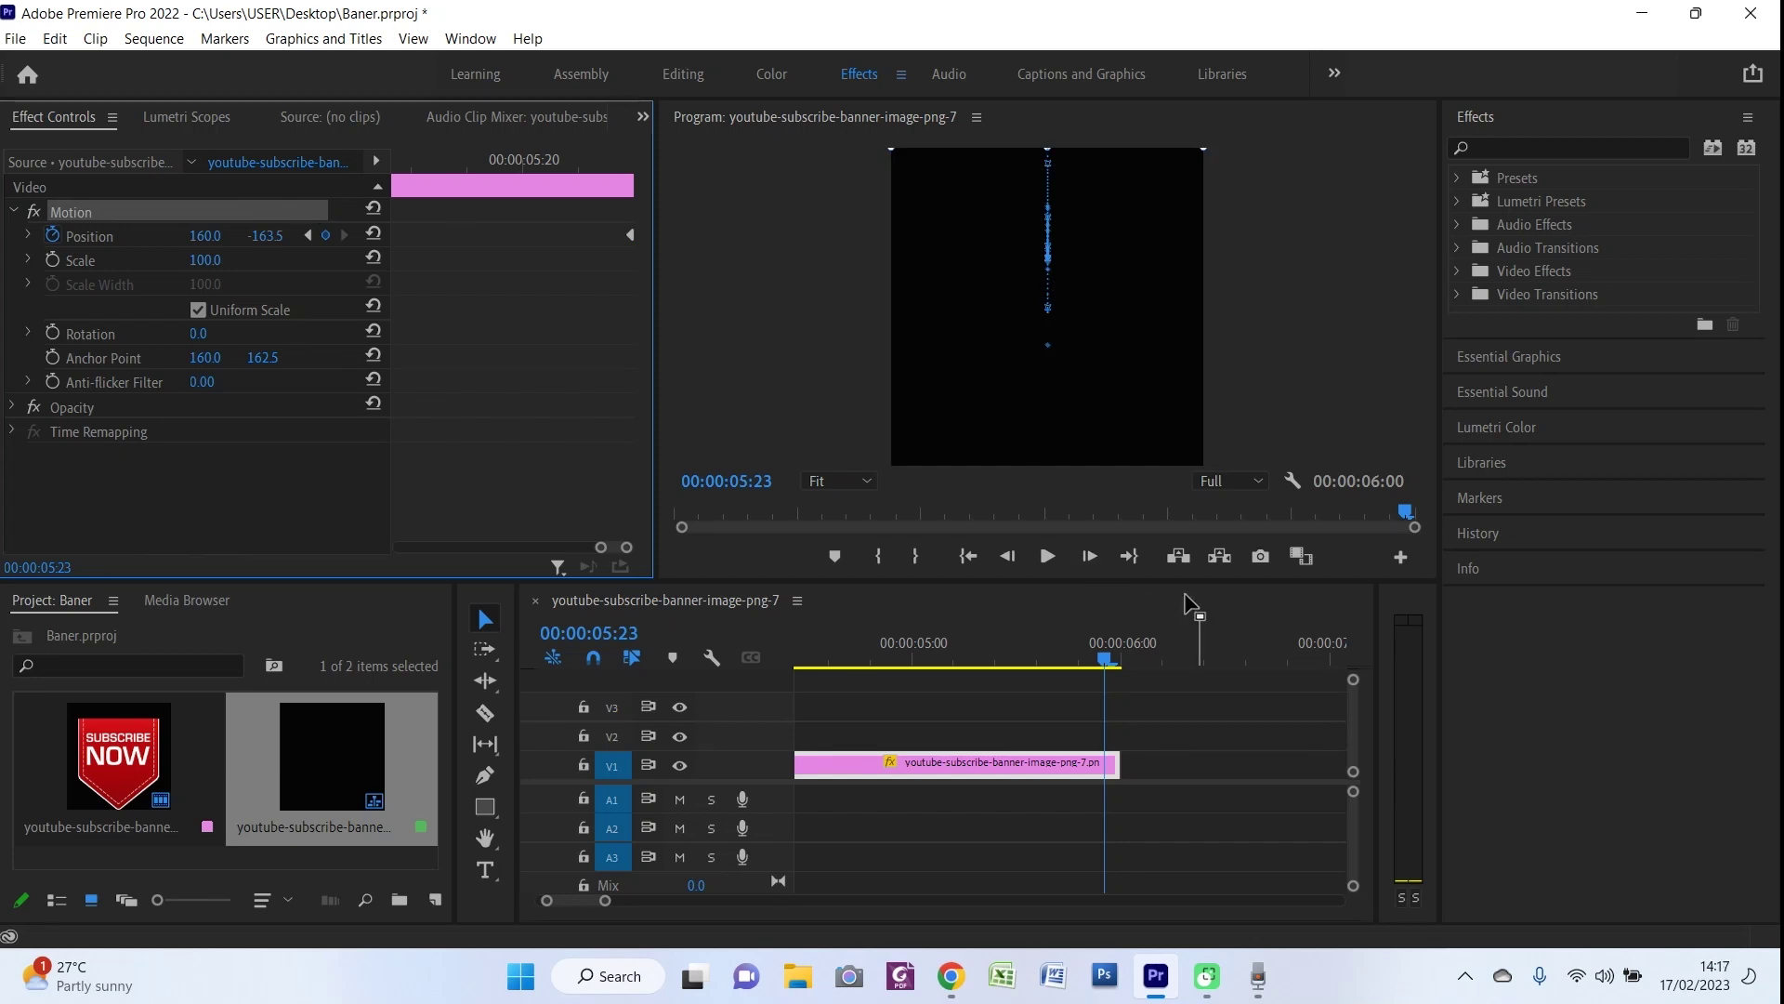
Play back the ribbon animation and move the playhead to 00:00:05:05 to check the exit movement
drag(1114, 678, 221, 613)
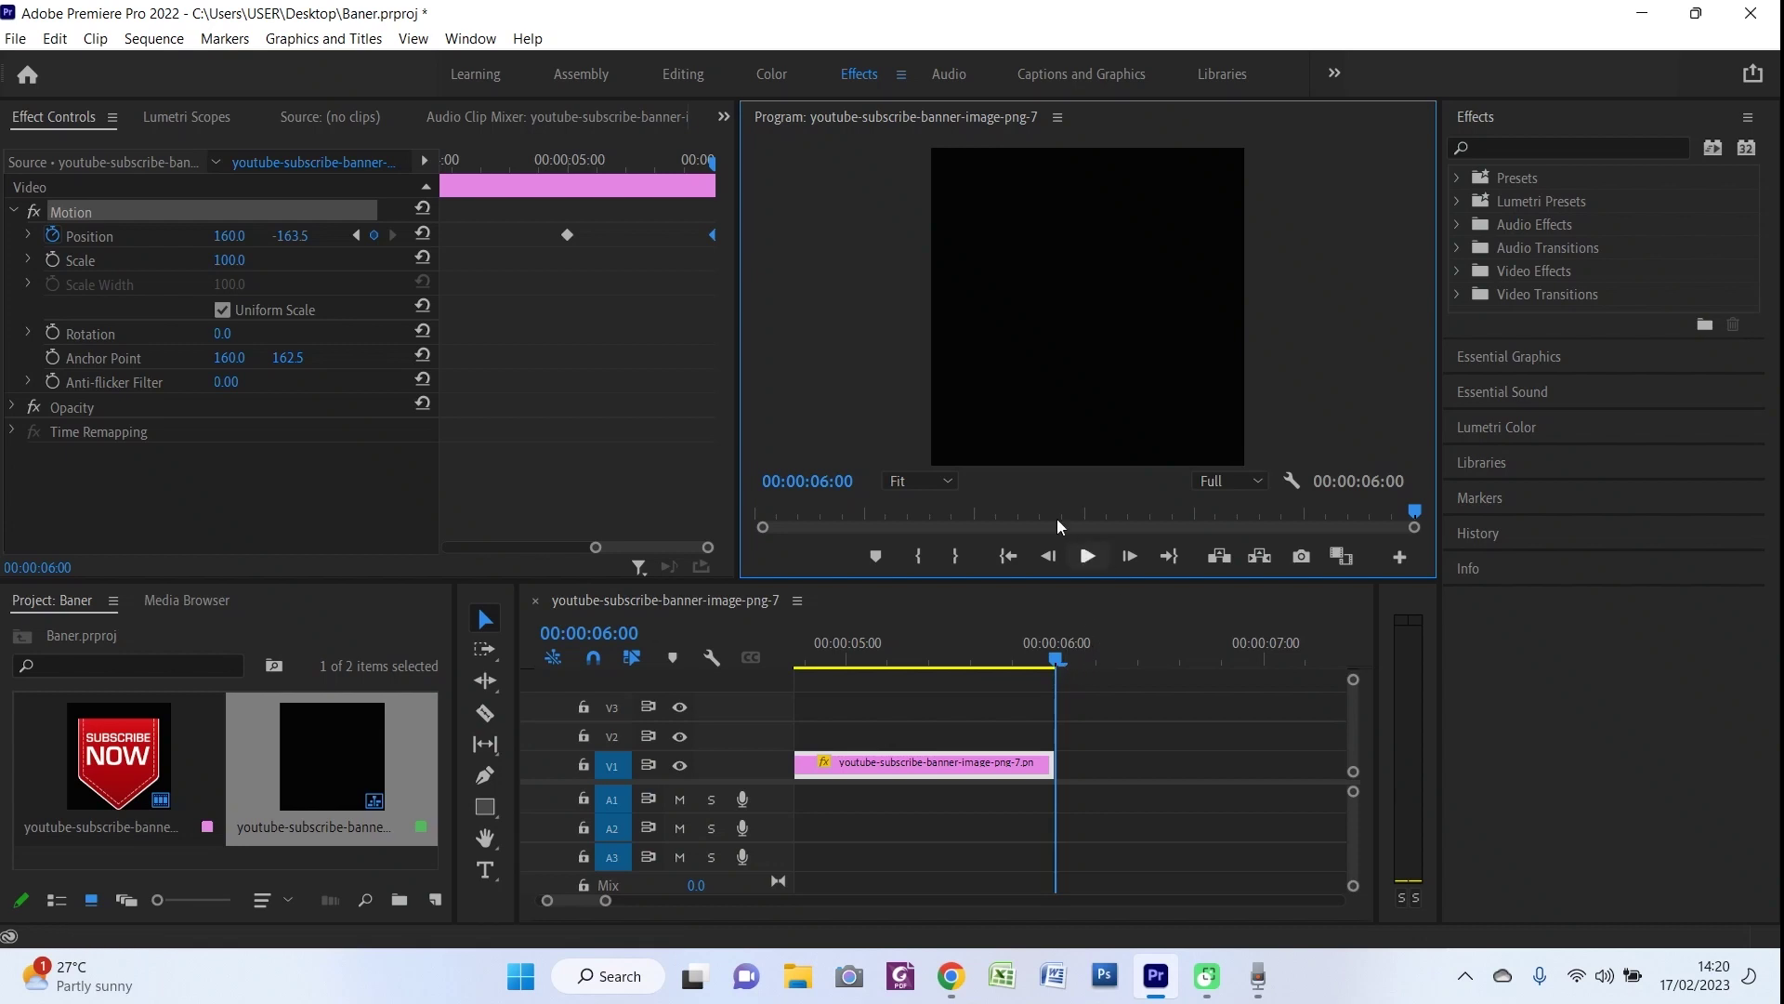
click(1087, 556)
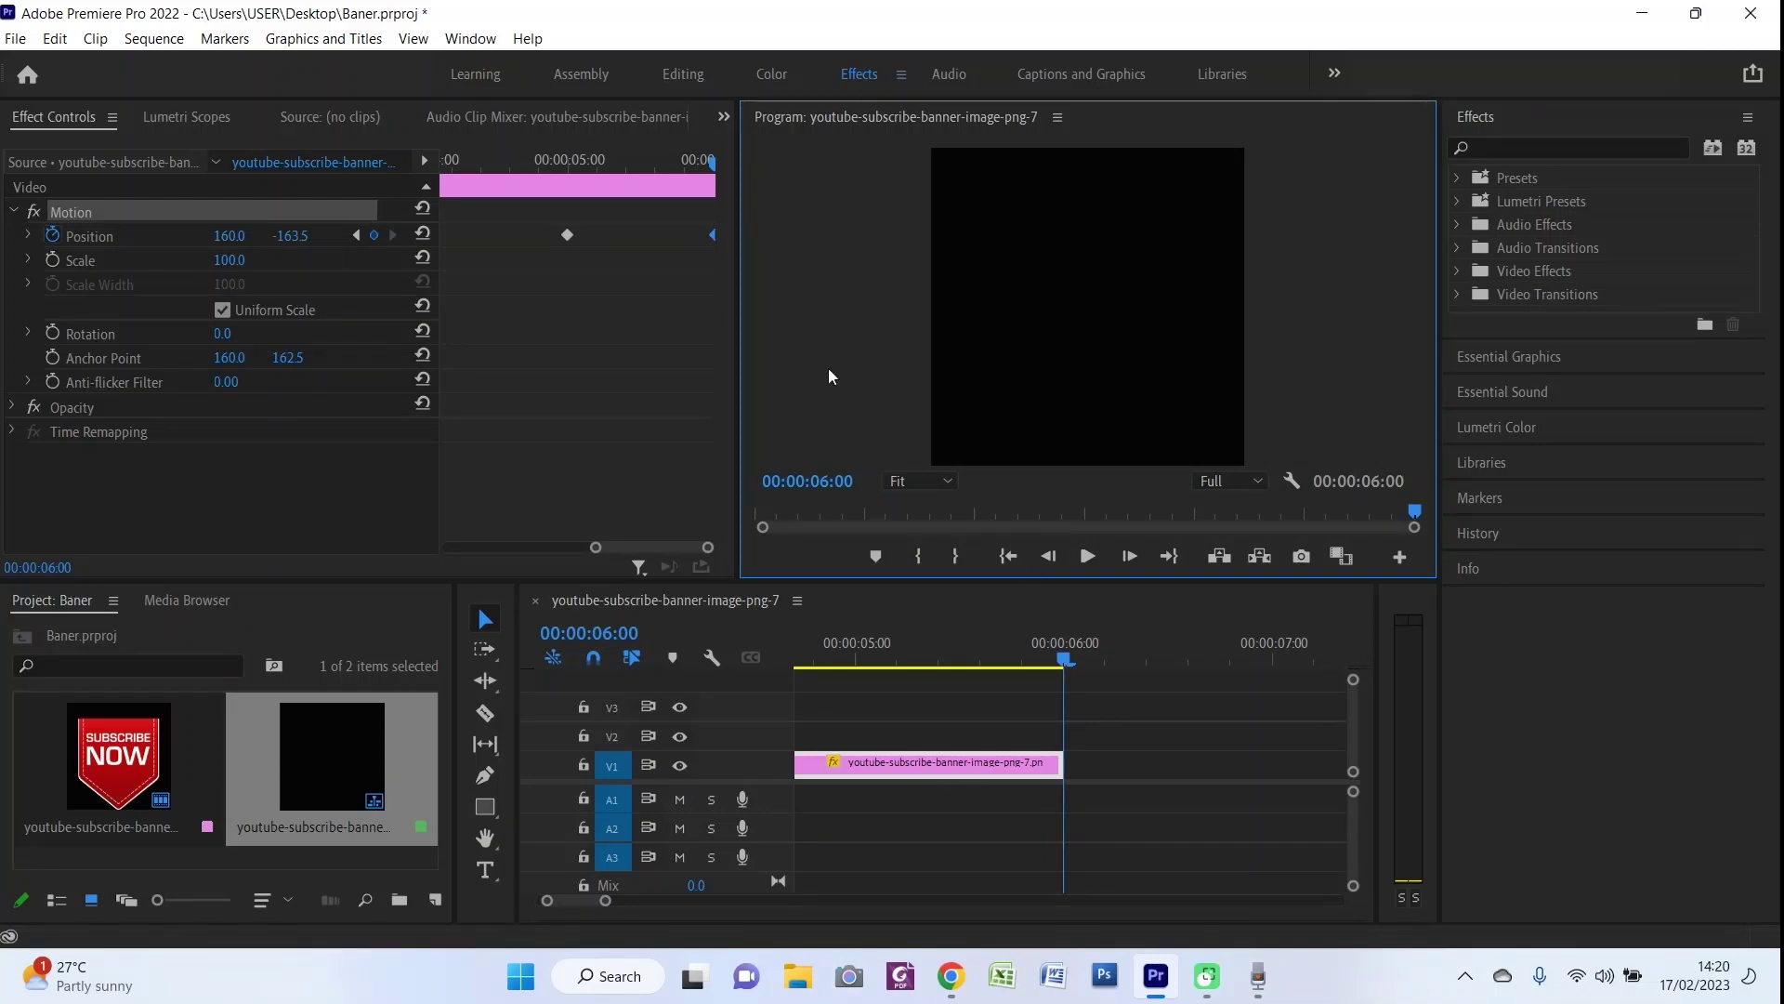
click(20, 41)
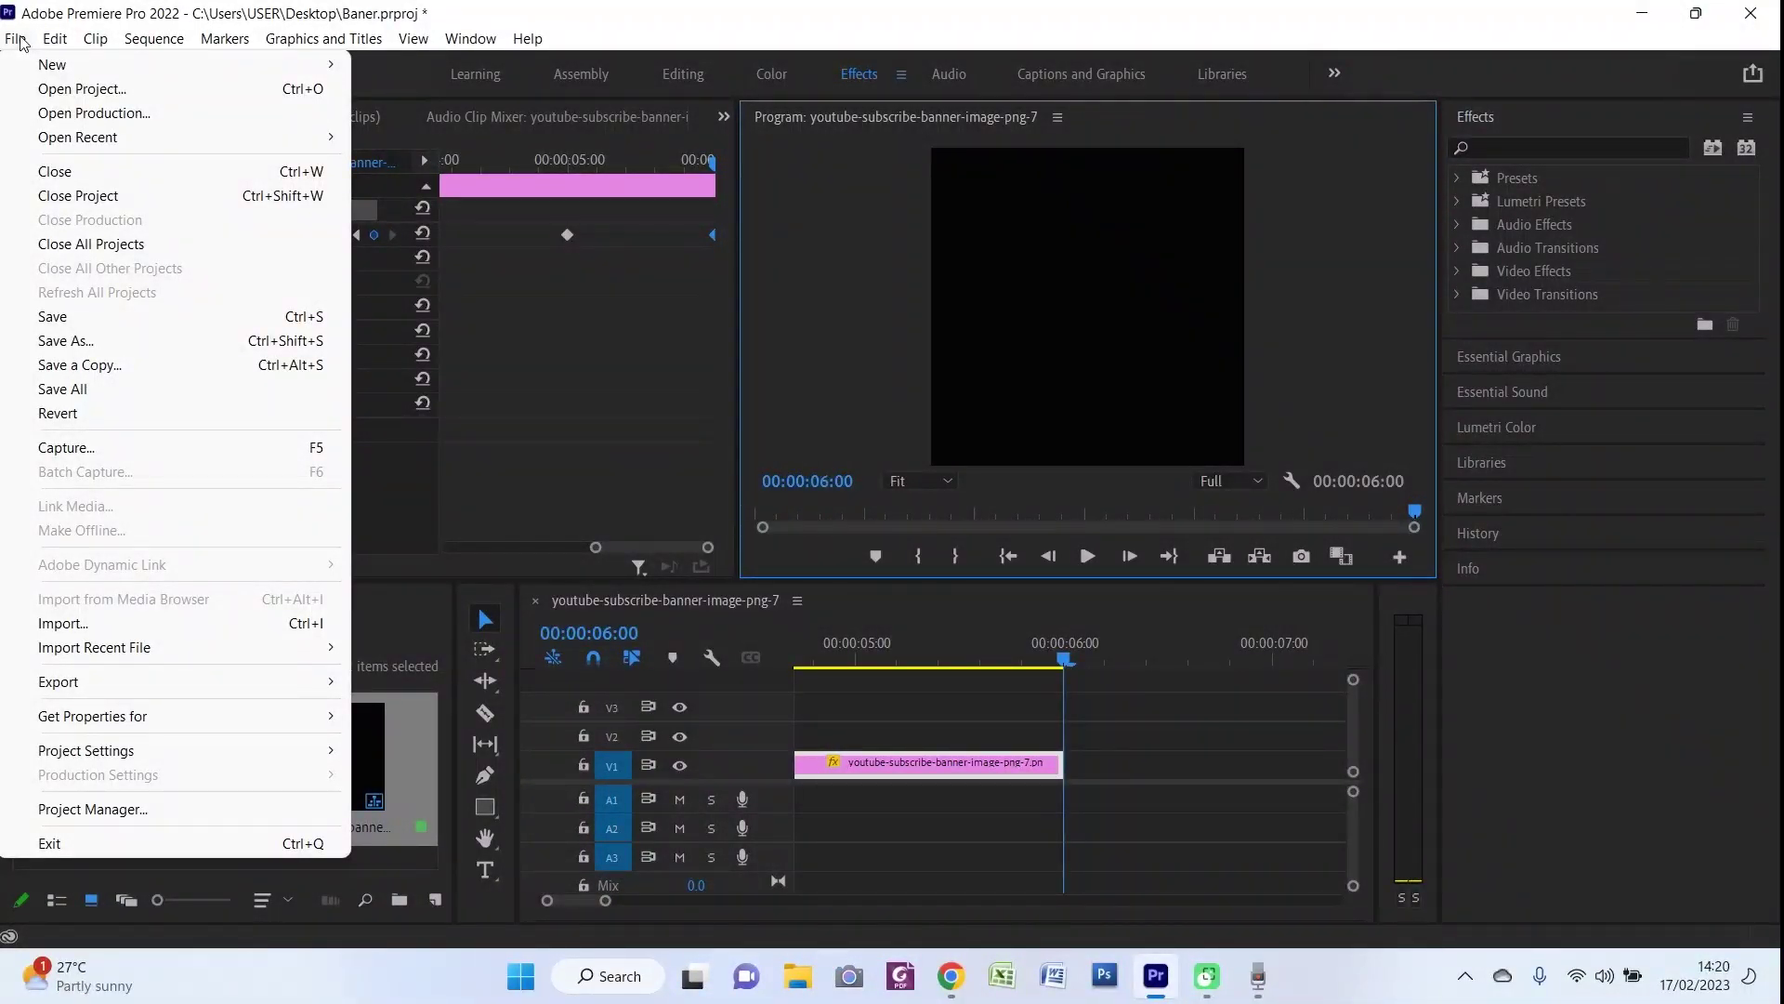
mouse_move(55, 64)
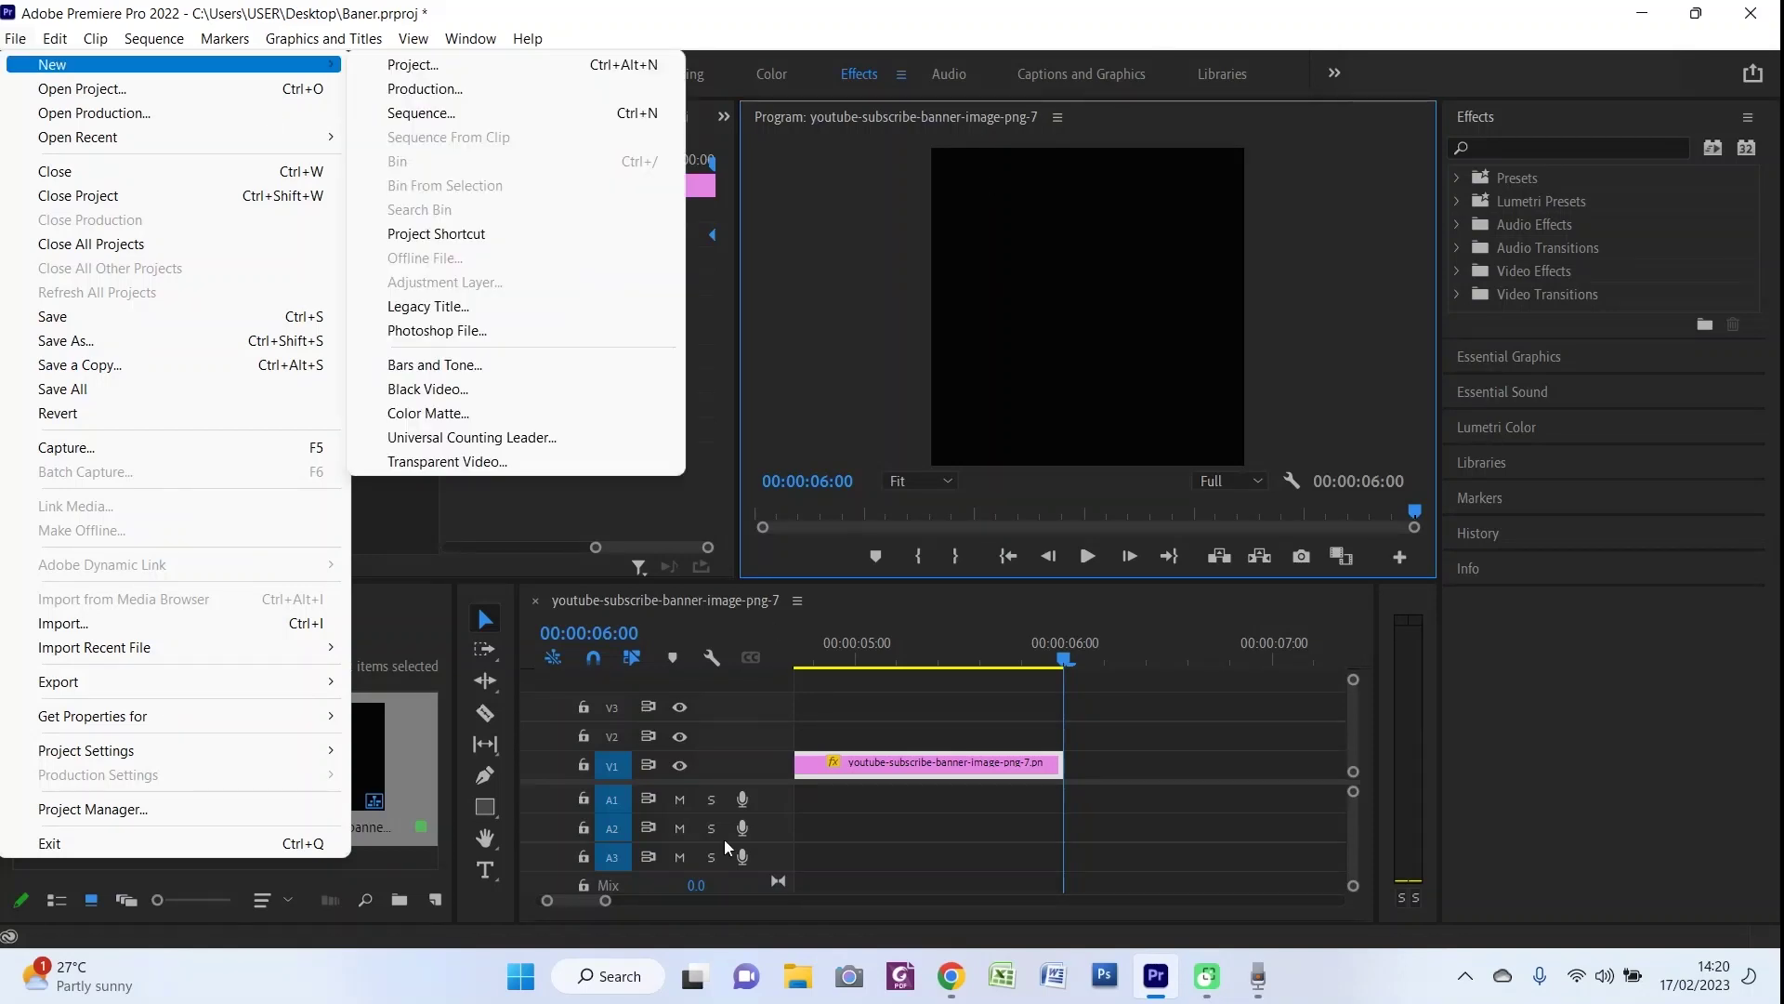
drag(1066, 671, 901, 673)
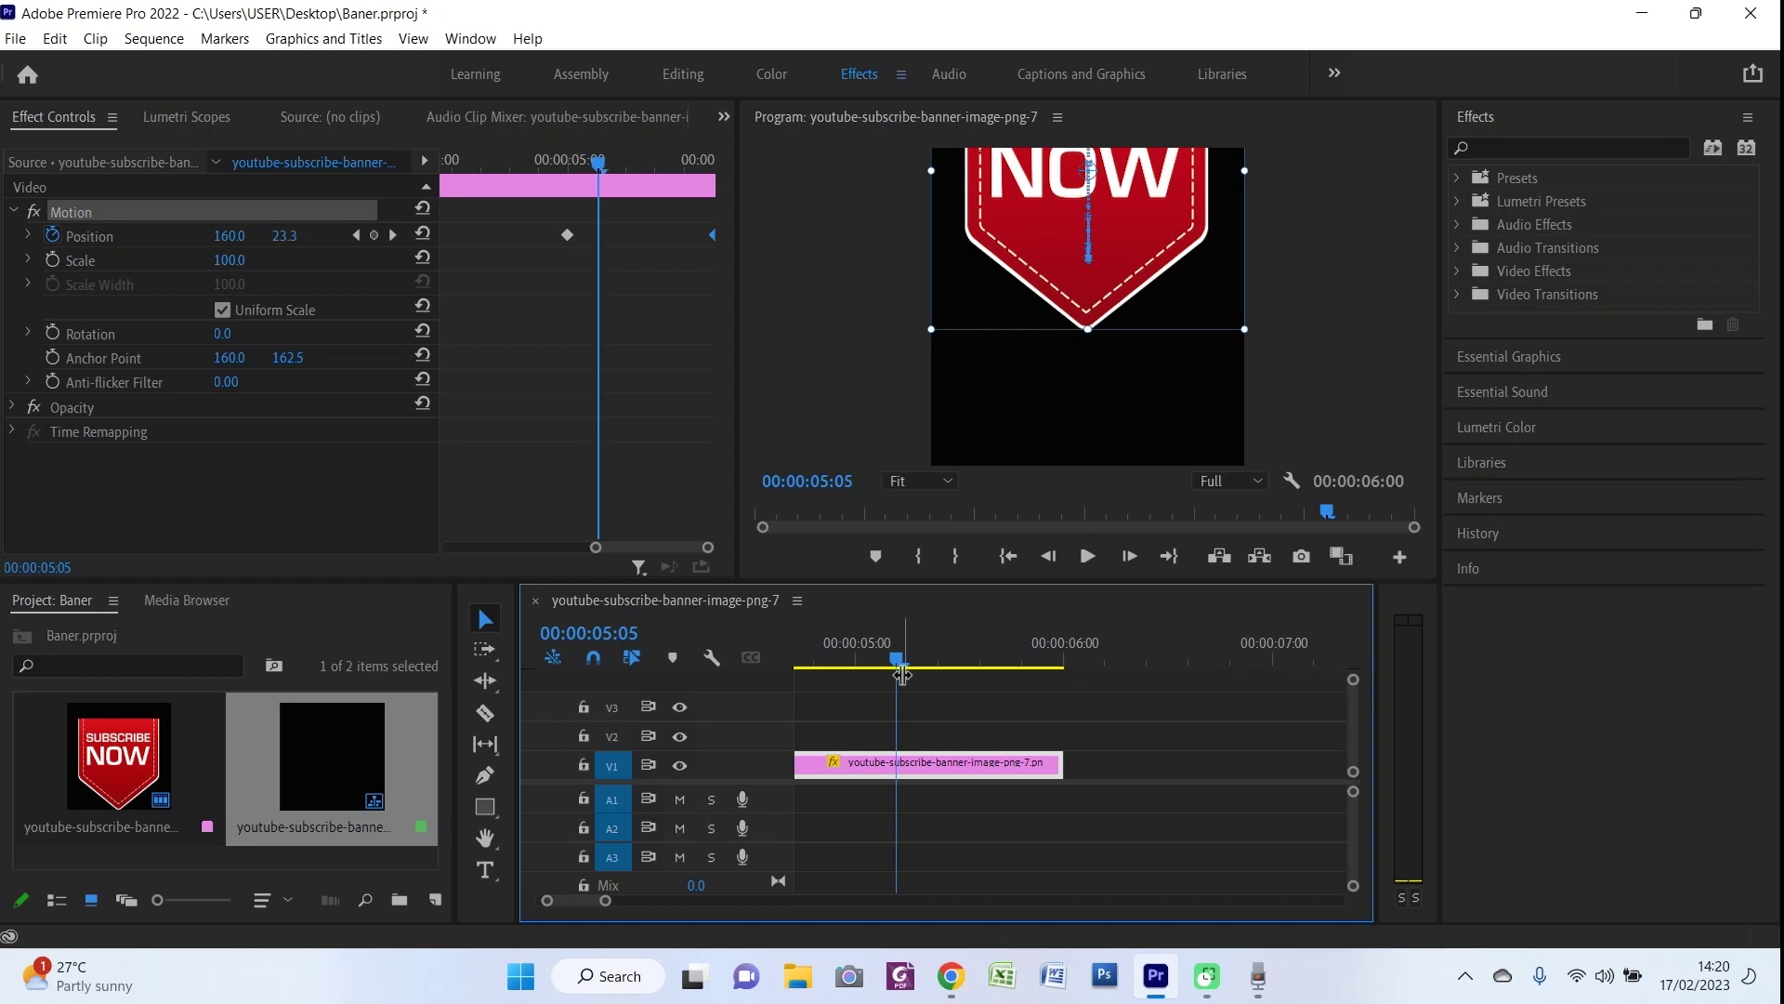
Save the project and open the media export settings for the ribbon sequence
key(ctrl+s)
click(16, 38)
click(16, 38)
click(17, 39)
mouse_move(110, 683)
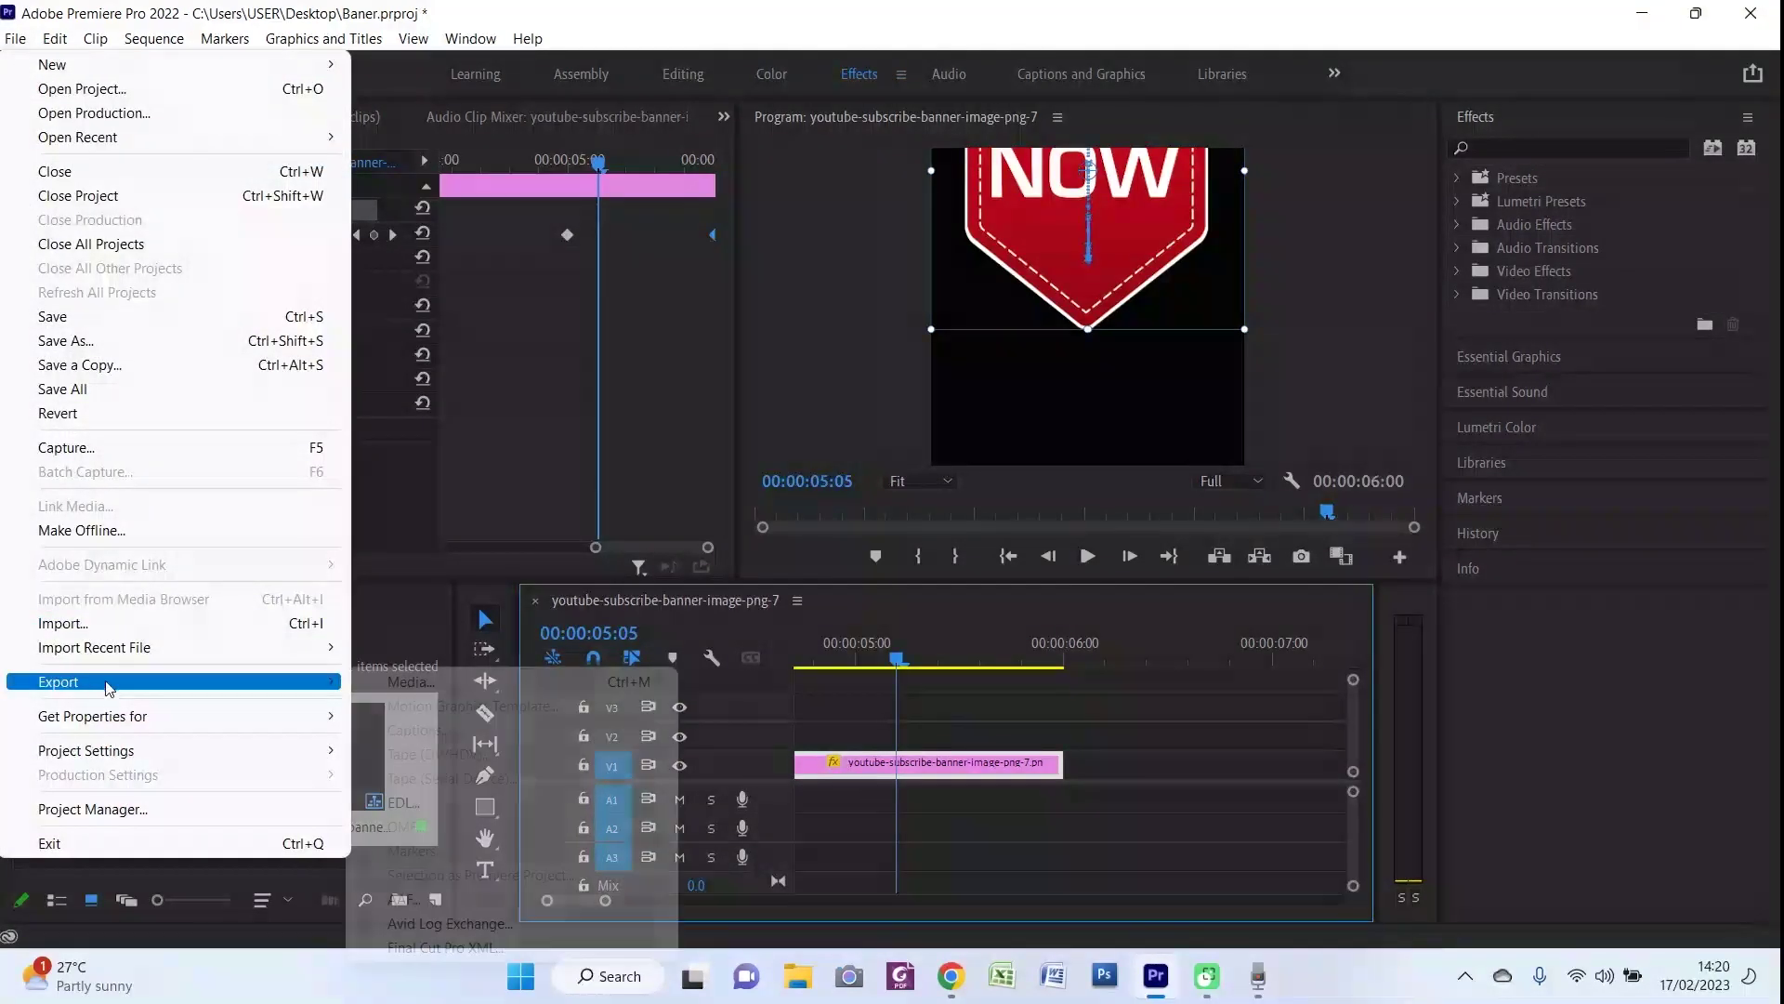
click(522, 683)
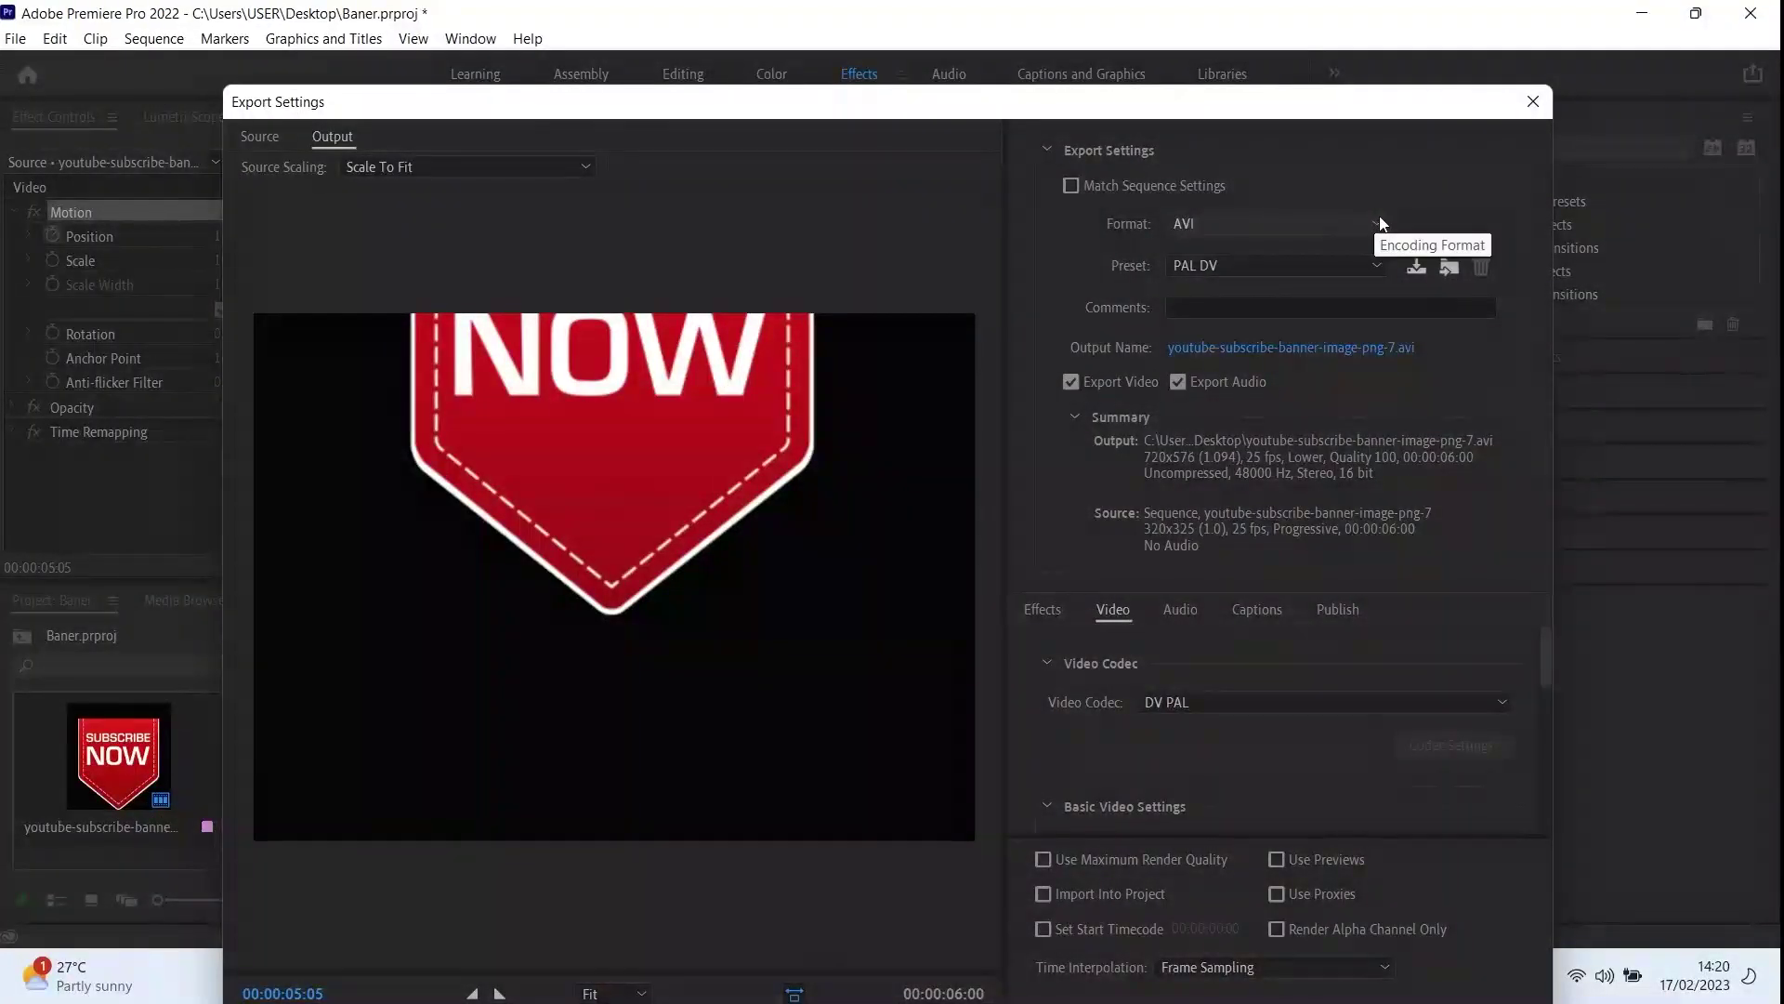
Set the export format to QuickTime with the preset GoPro CineForm RGB 12-bit with alpha at Maximum Bit Depth
click(1379, 219)
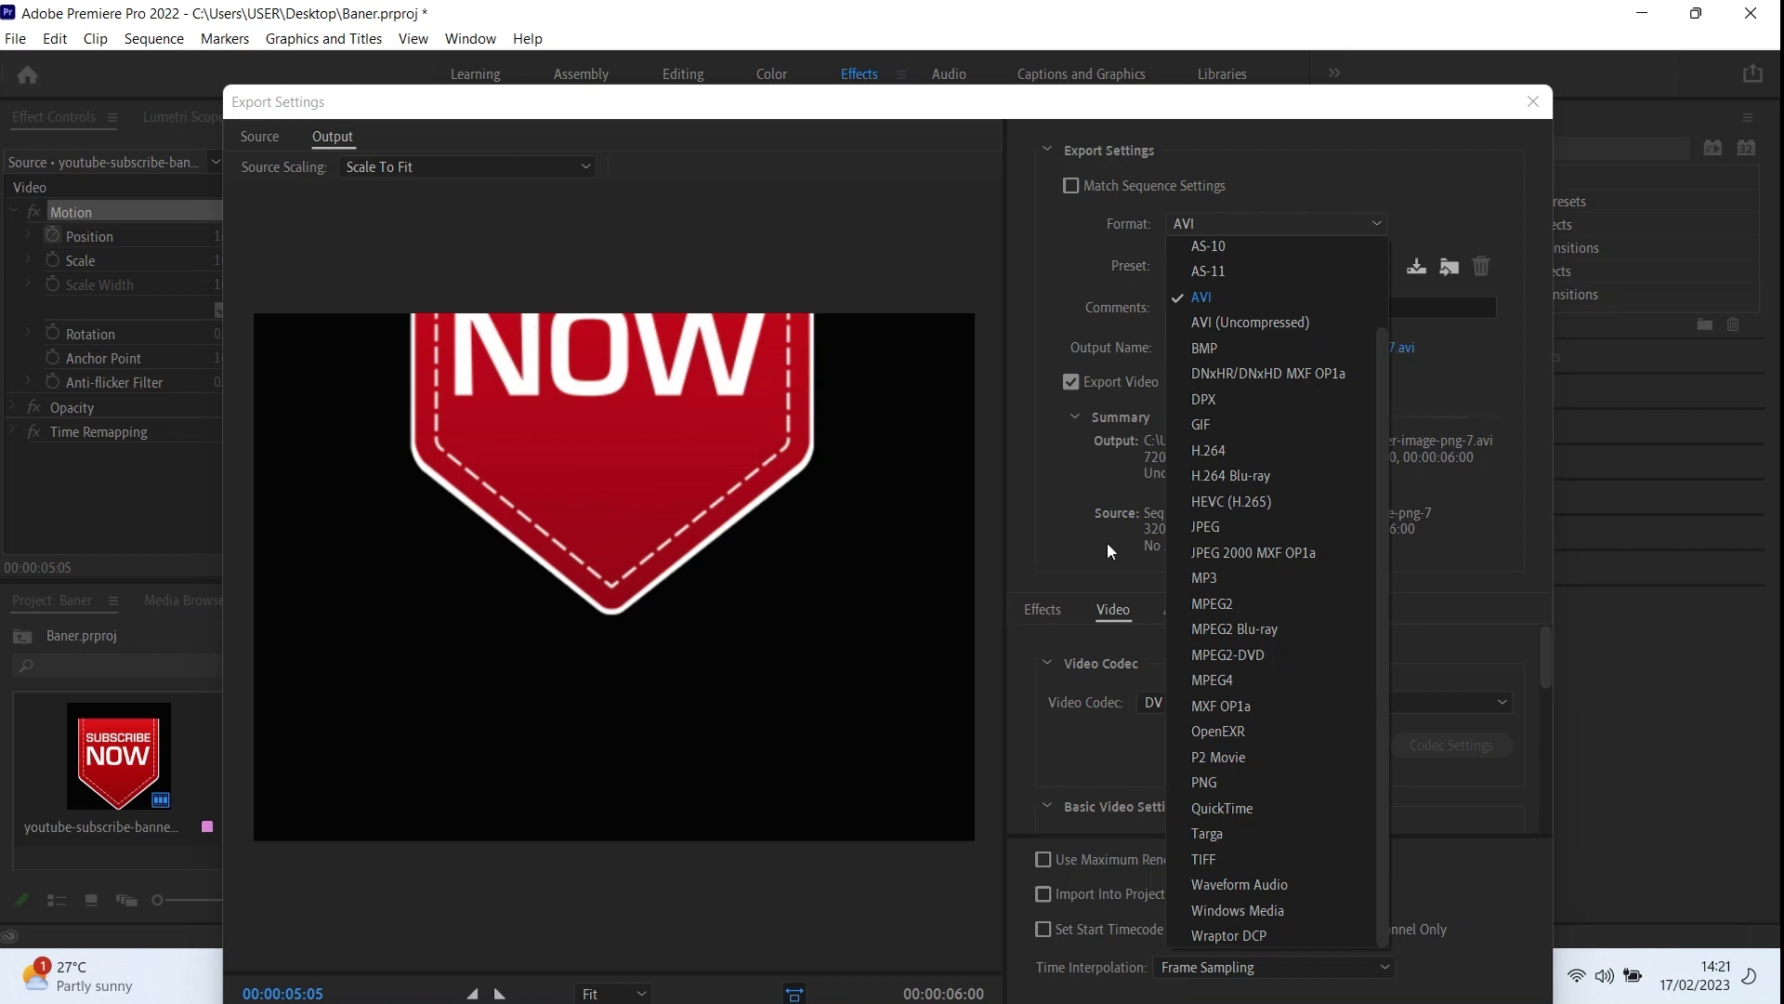
click(1257, 811)
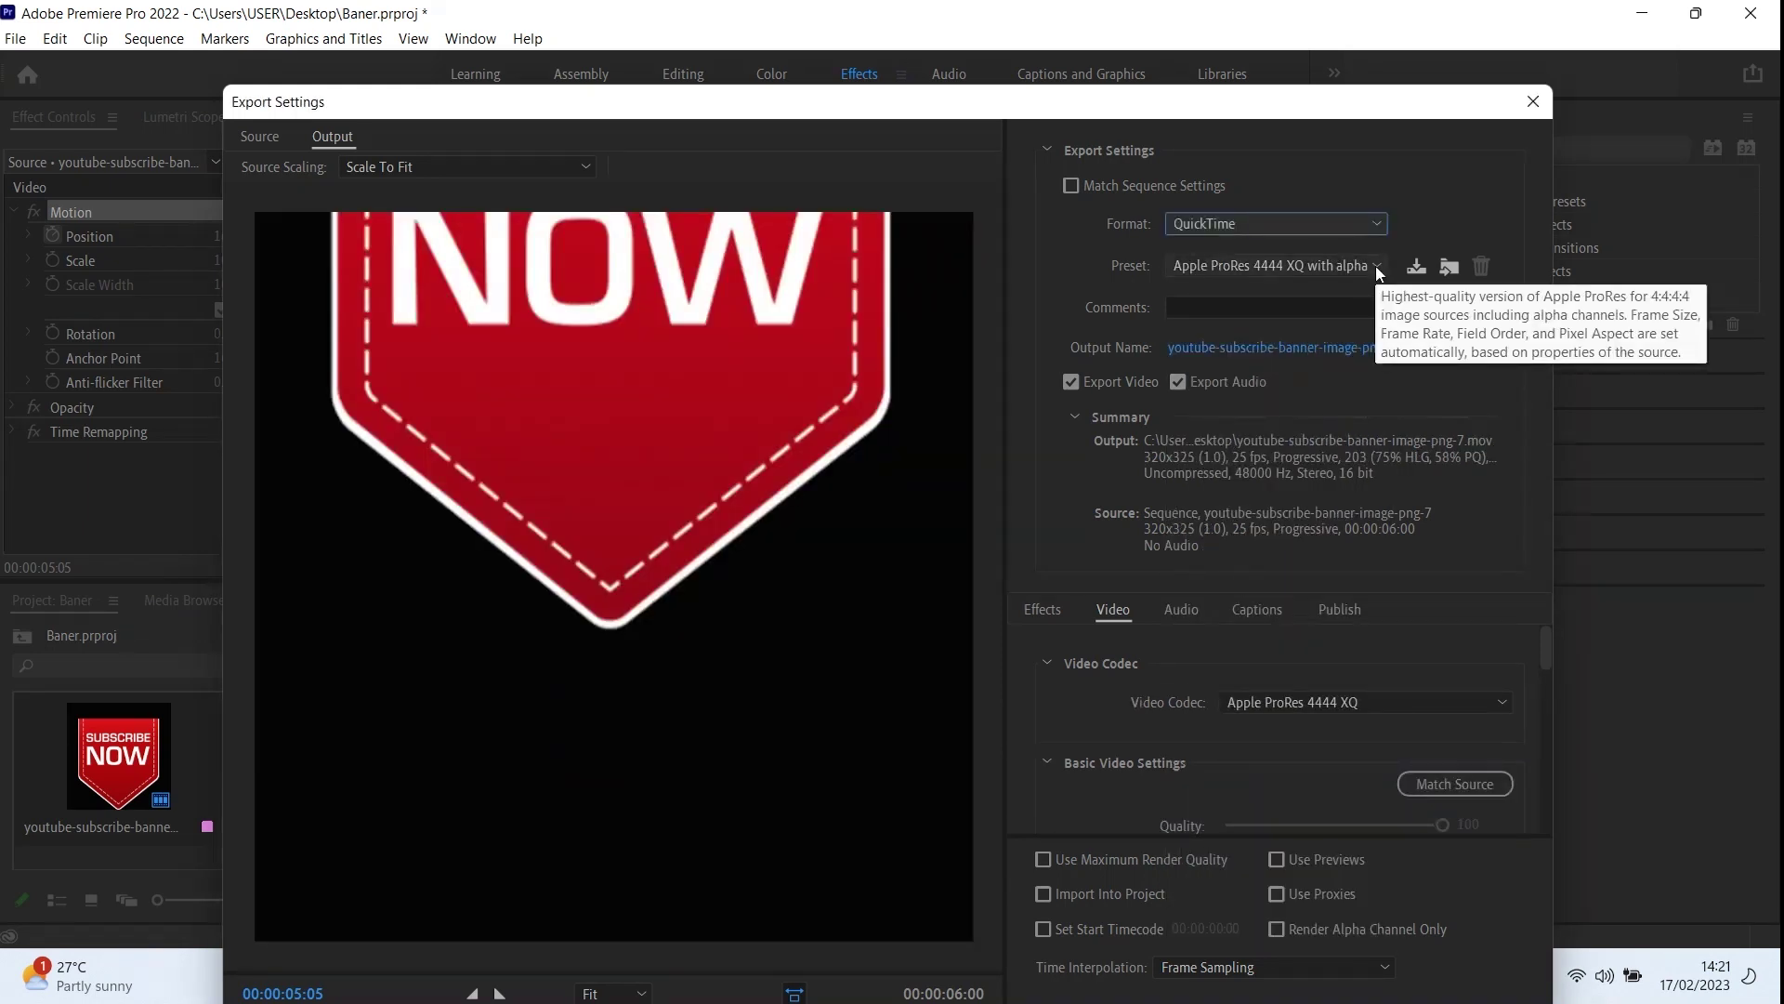
click(1375, 265)
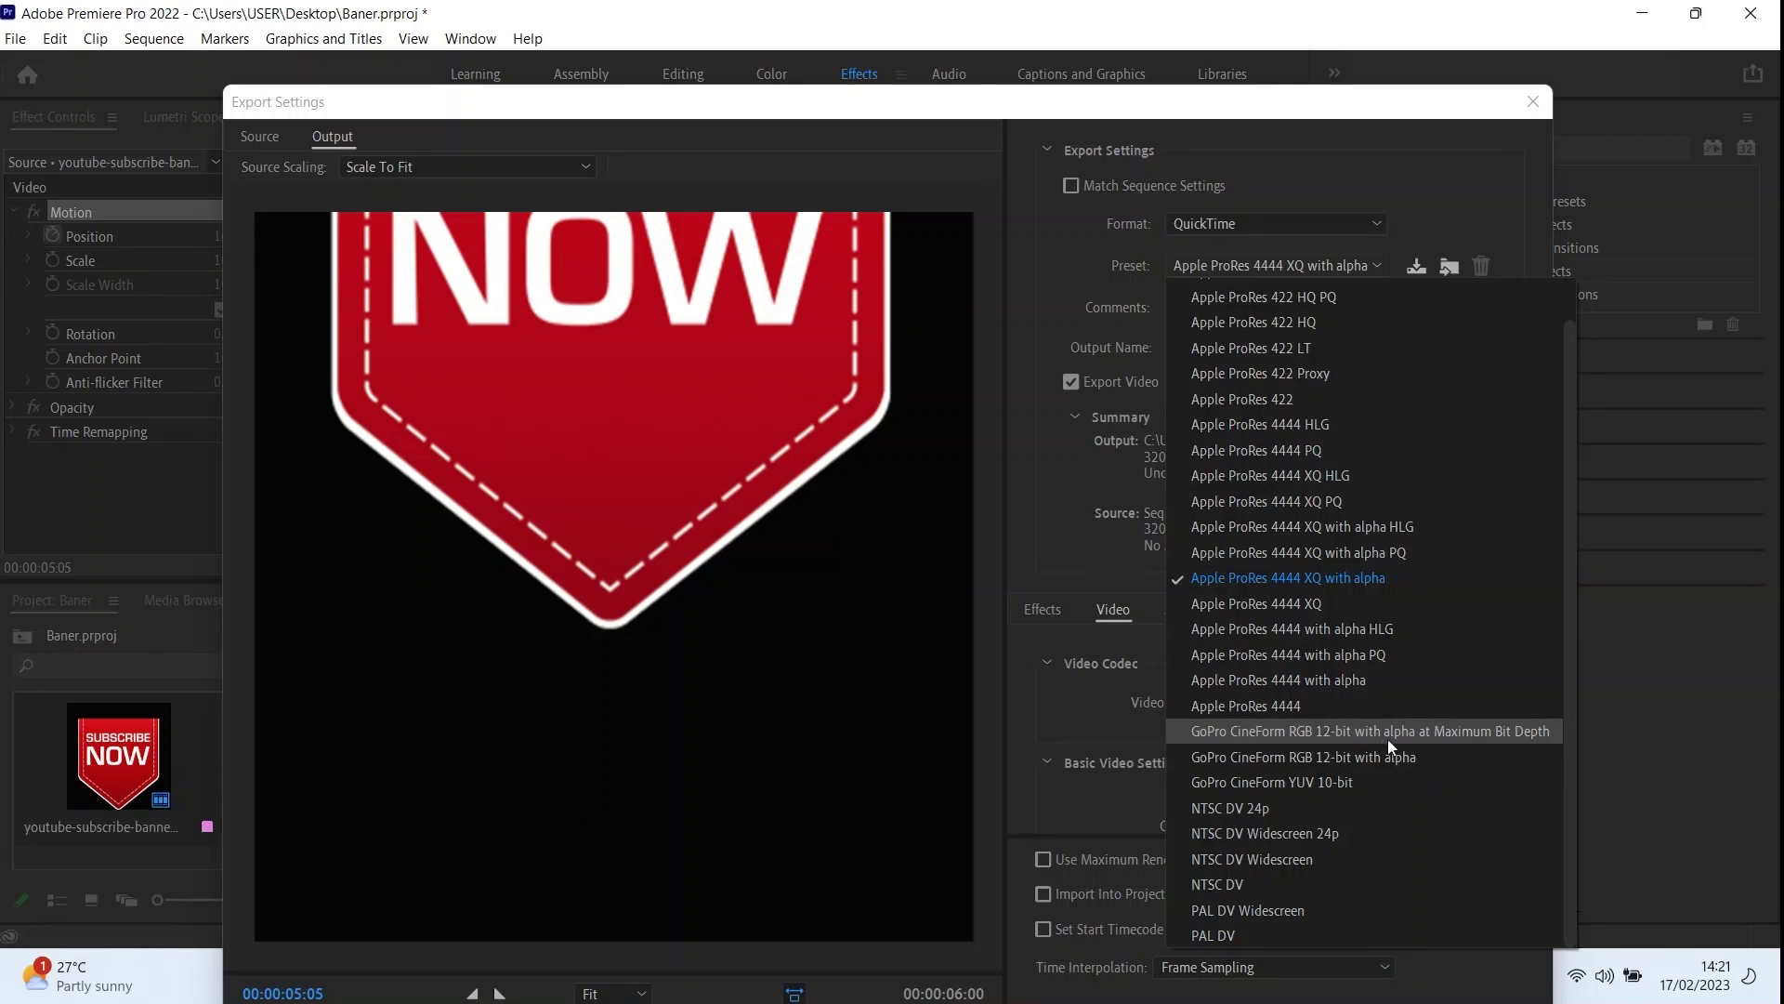
click(1448, 734)
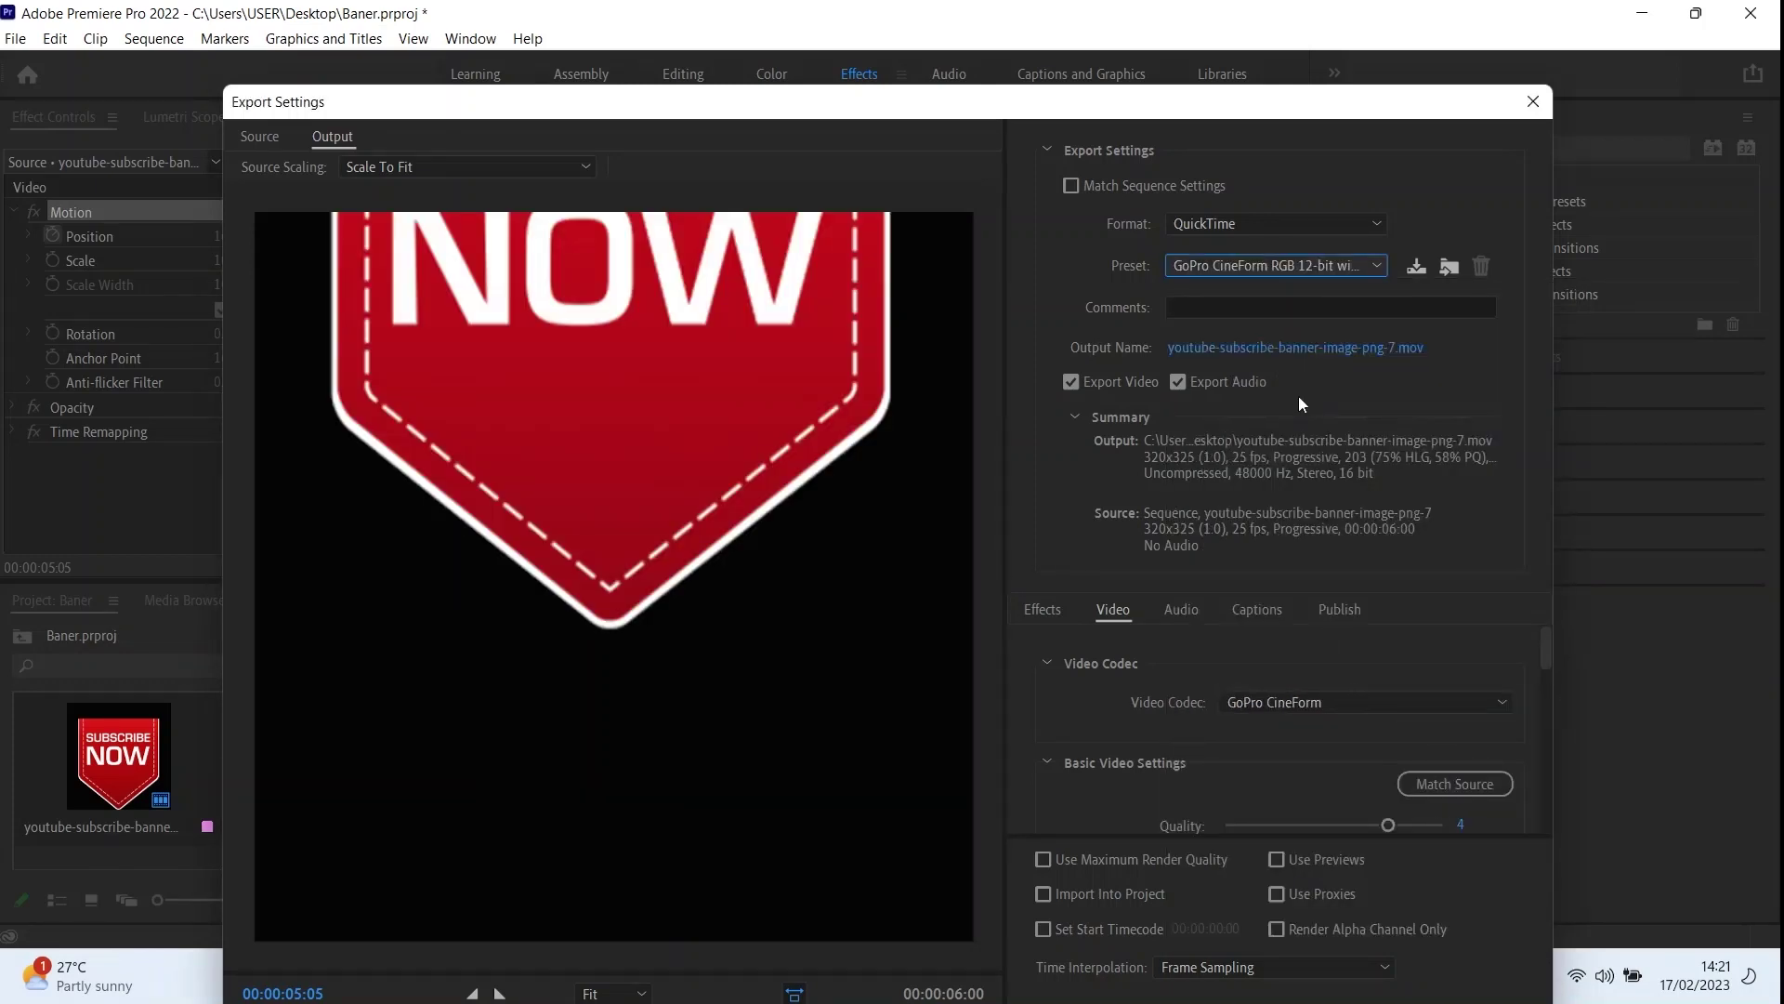
Adjust the export quality in the basic video settings
scroll(1538, 643, down, 3)
scroll(1528, 657, up, 2)
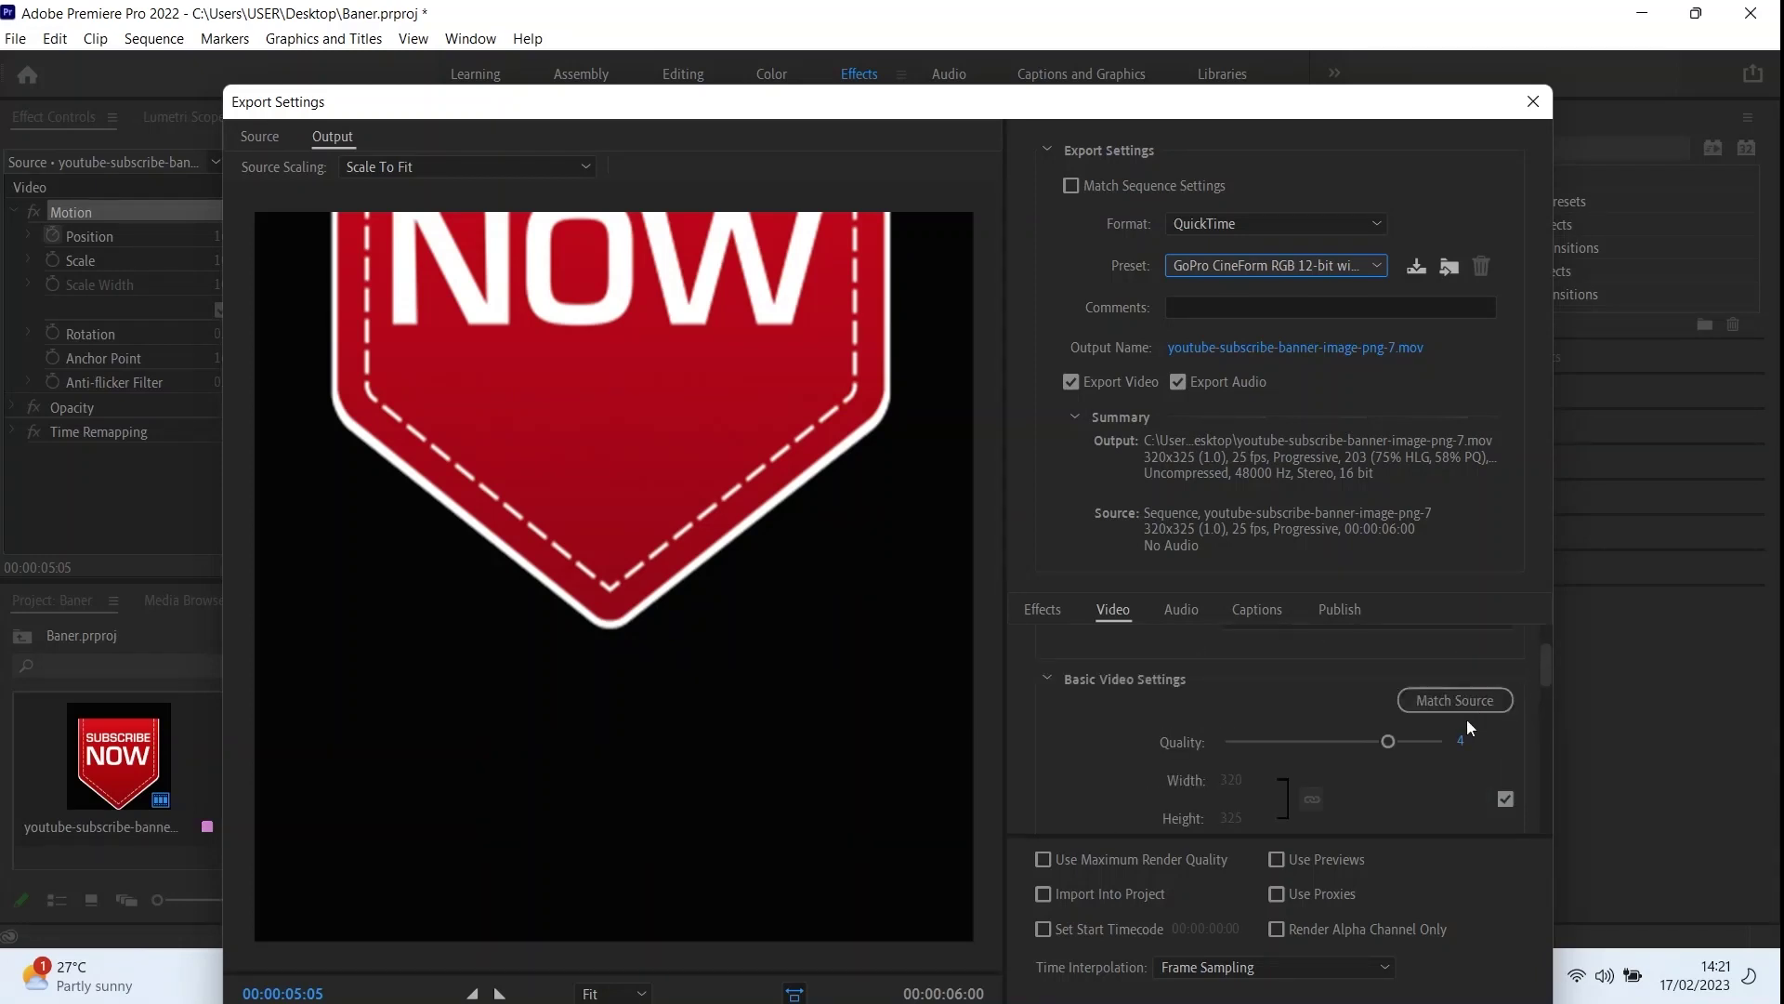
click(1387, 743)
drag(1444, 751, 1351, 761)
scroll(1351, 761, down, 2)
Name the output file Baner on the Desktop and export the video
drag(1148, 112, 1089, 29)
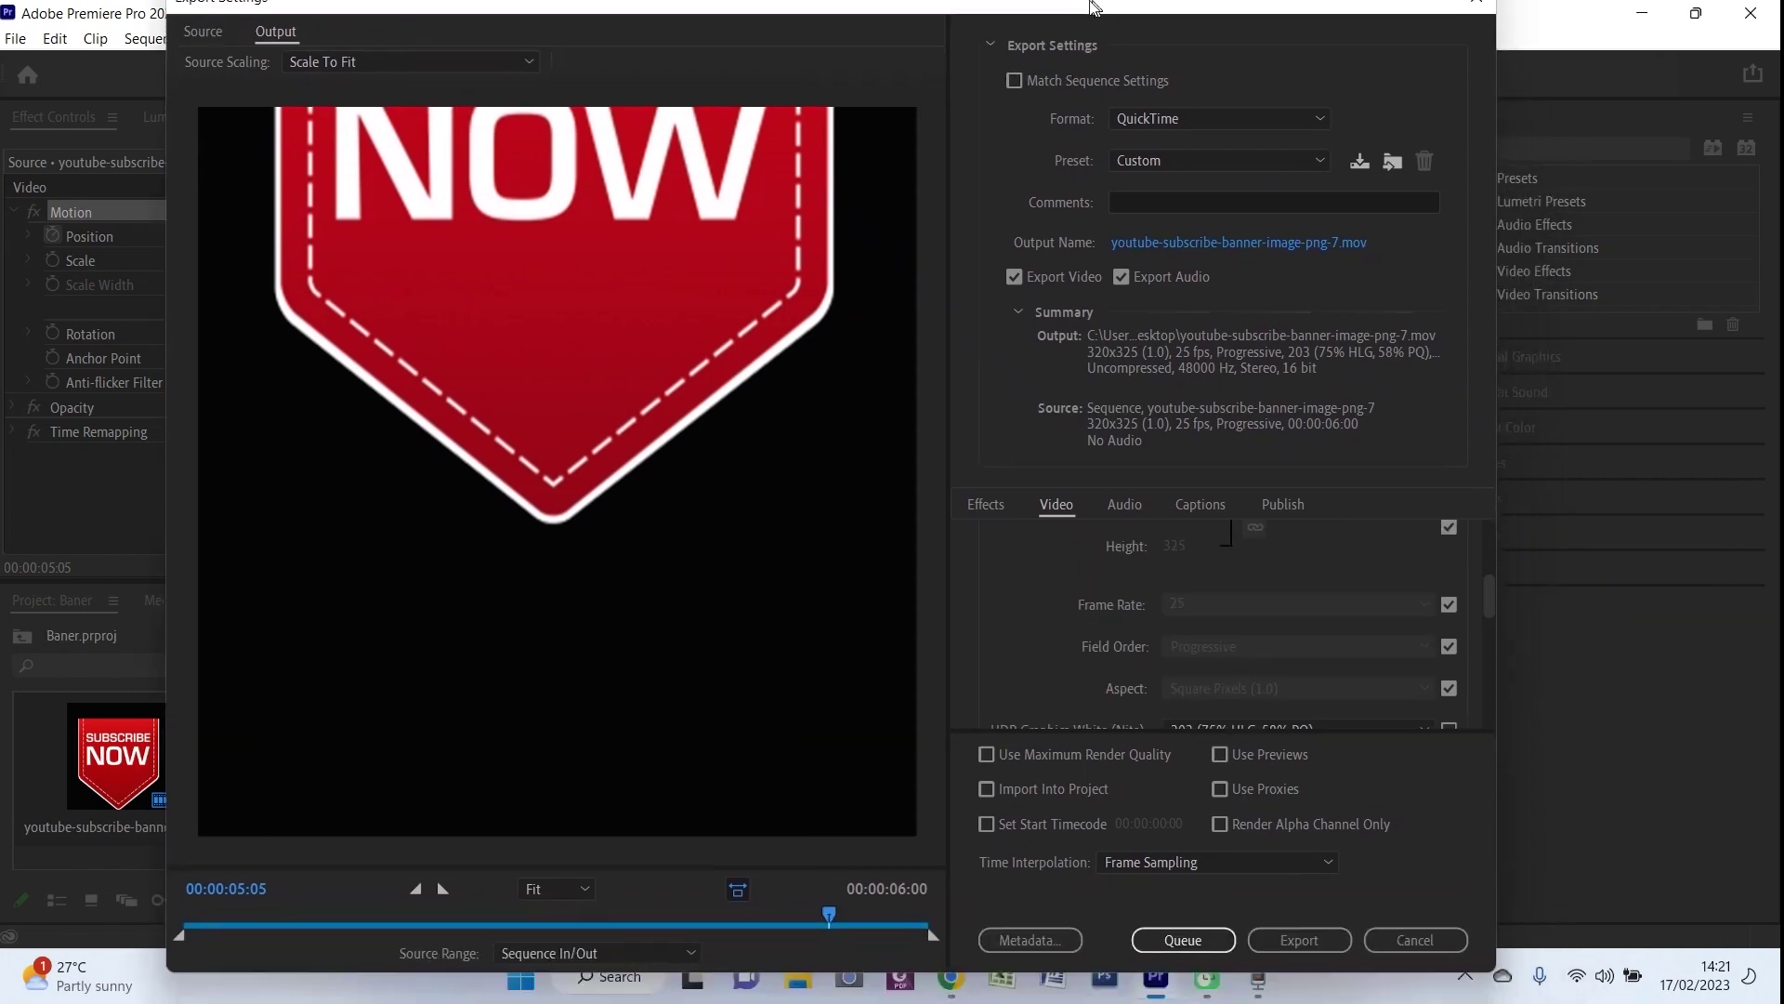
click(1212, 263)
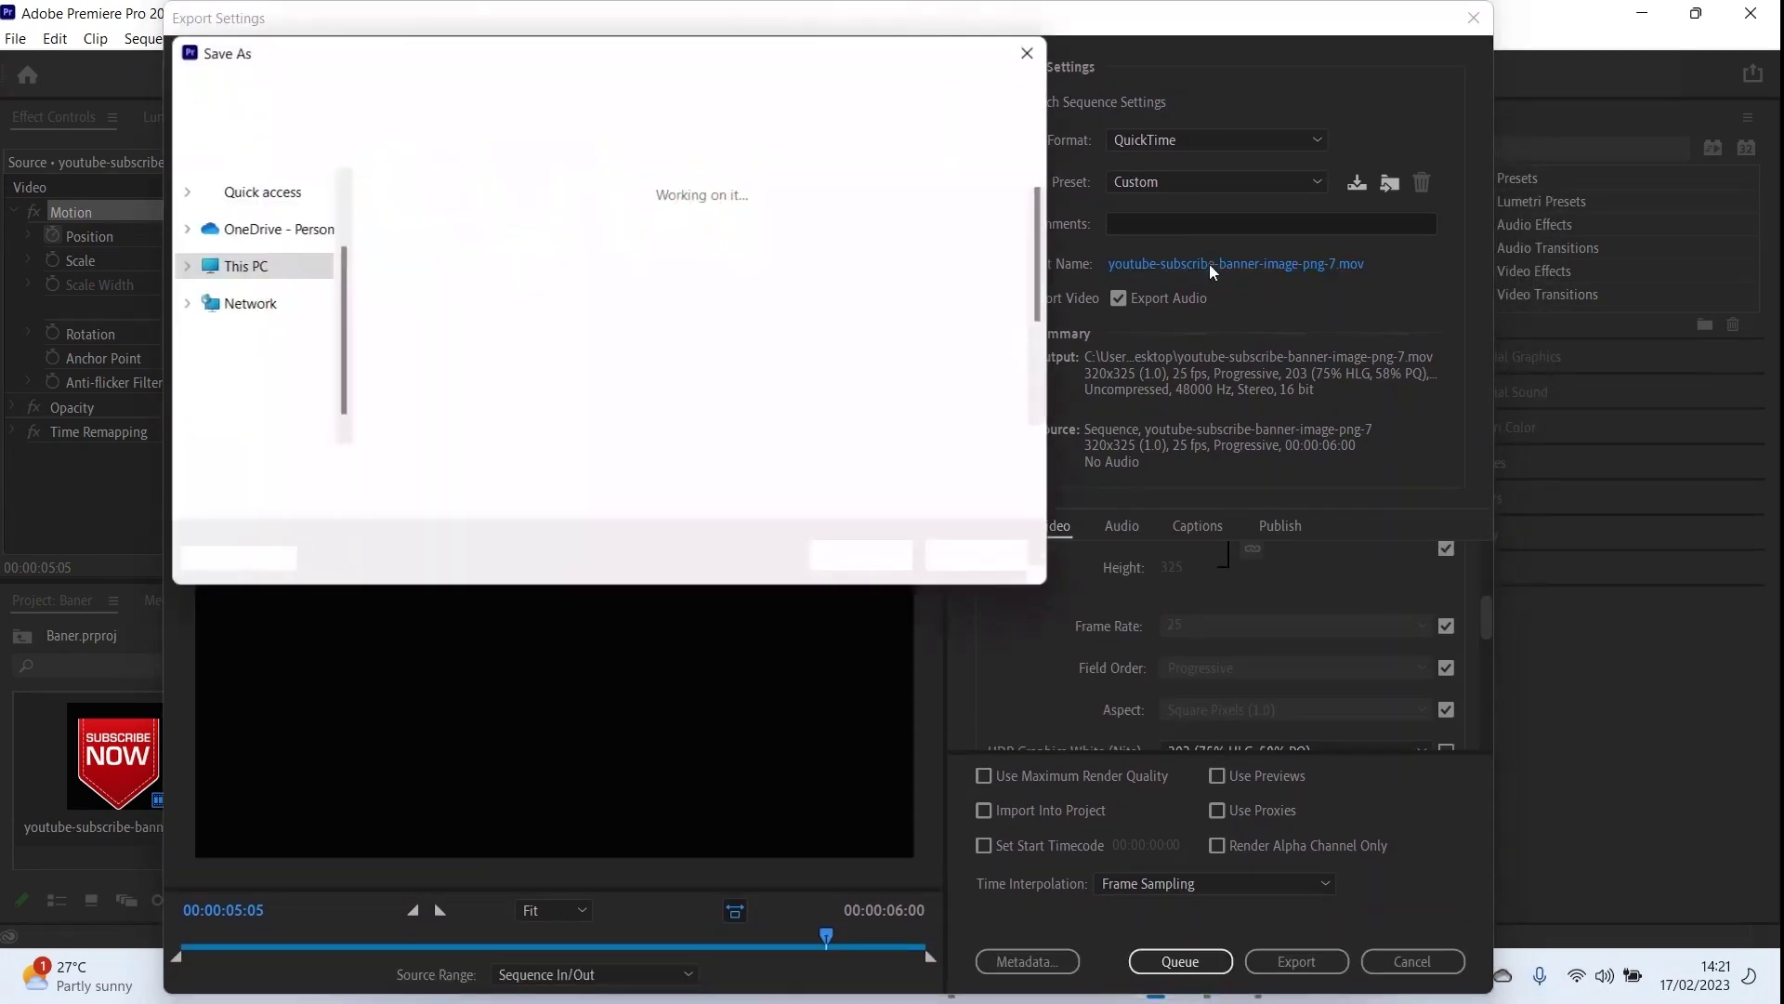
scroll(302, 259, up, 3)
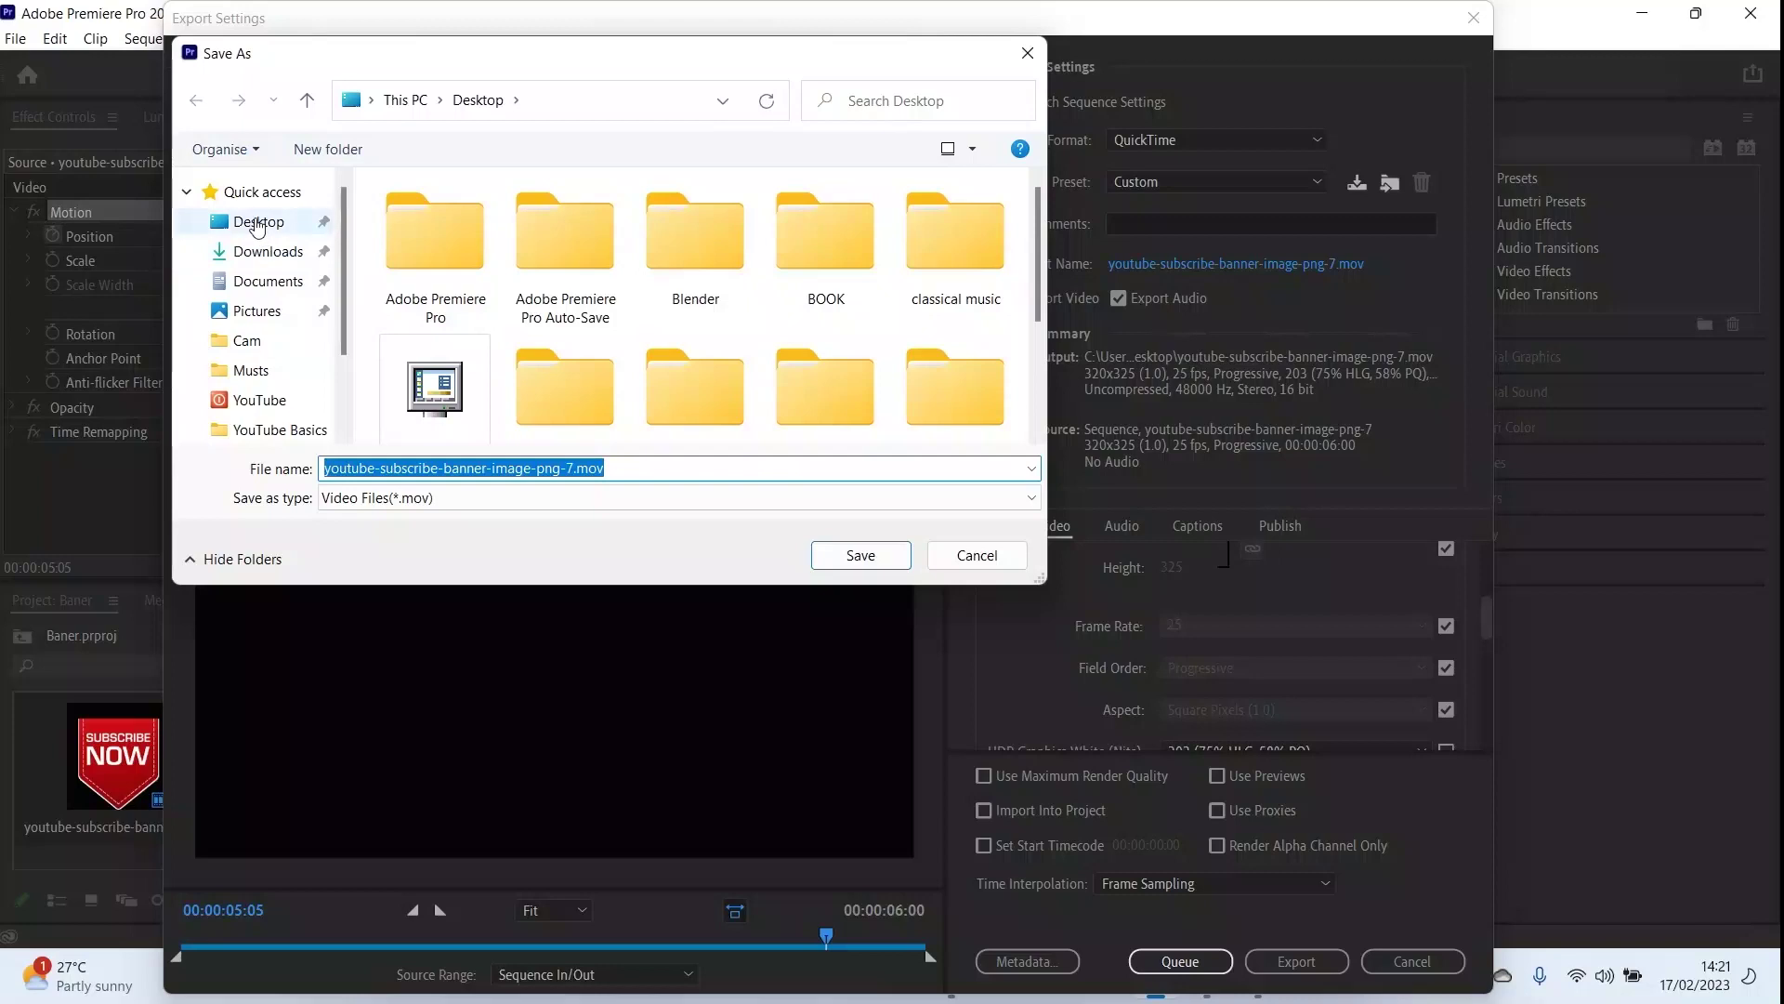
click(441, 468)
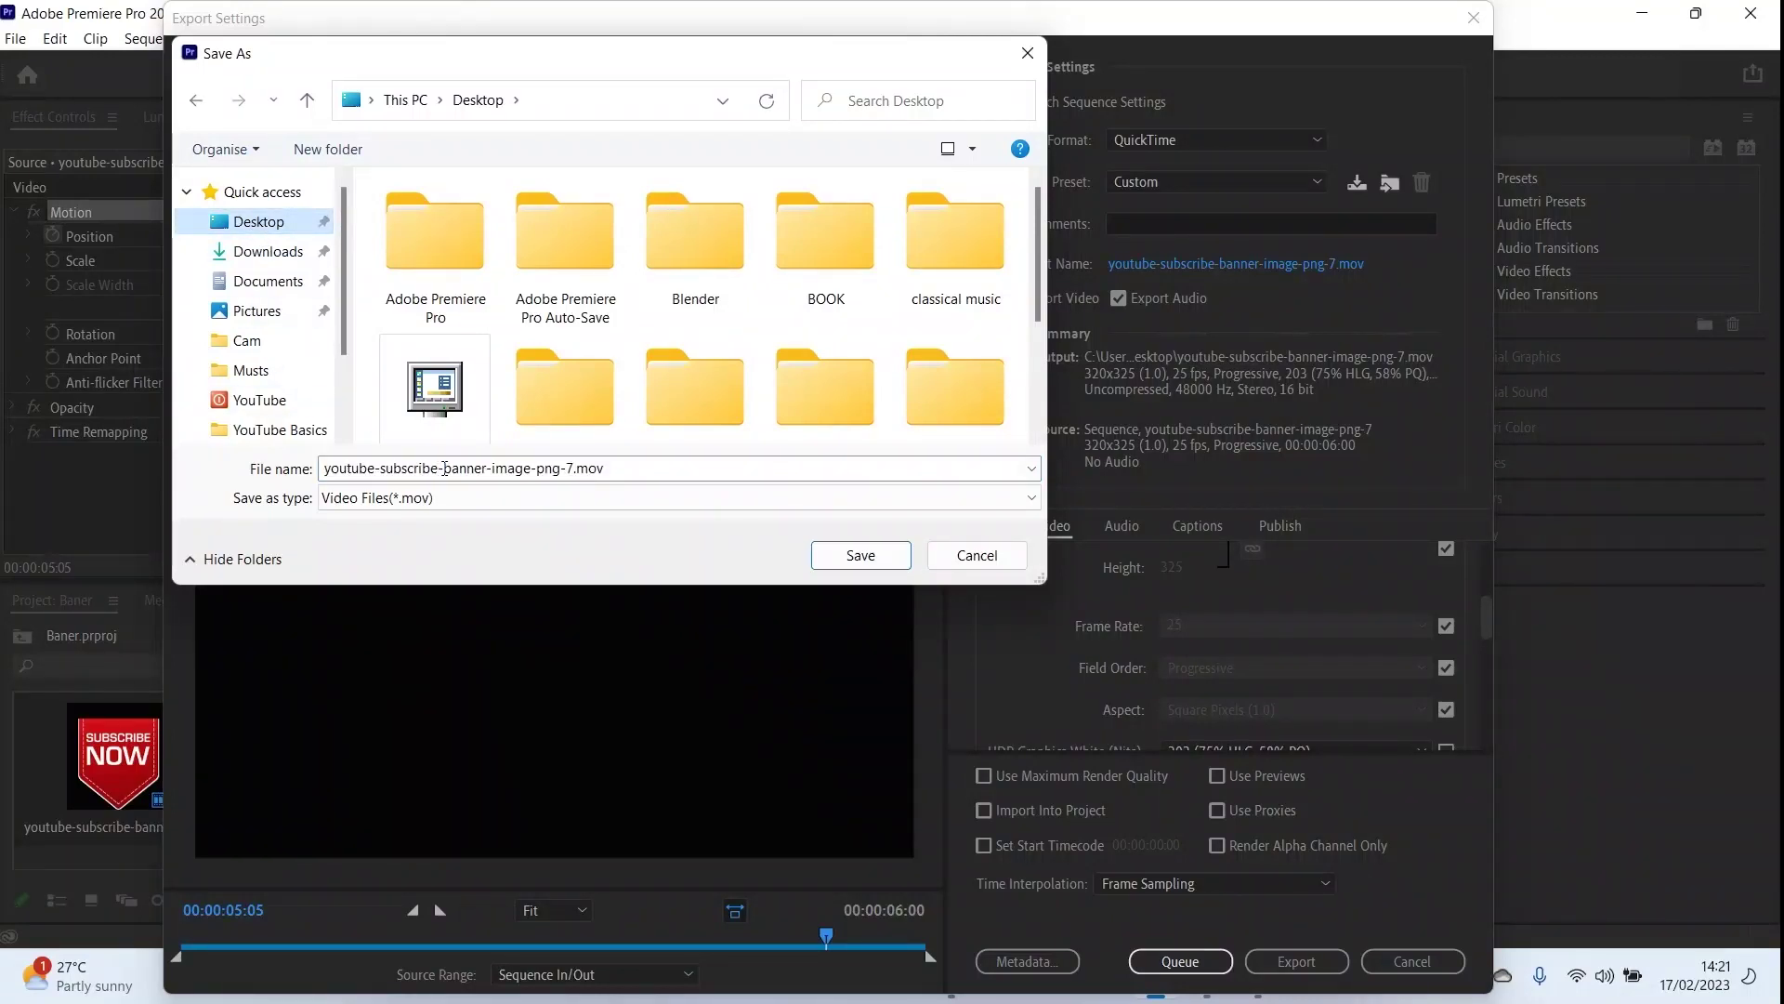
key(ctrl+a)
text(Ban)
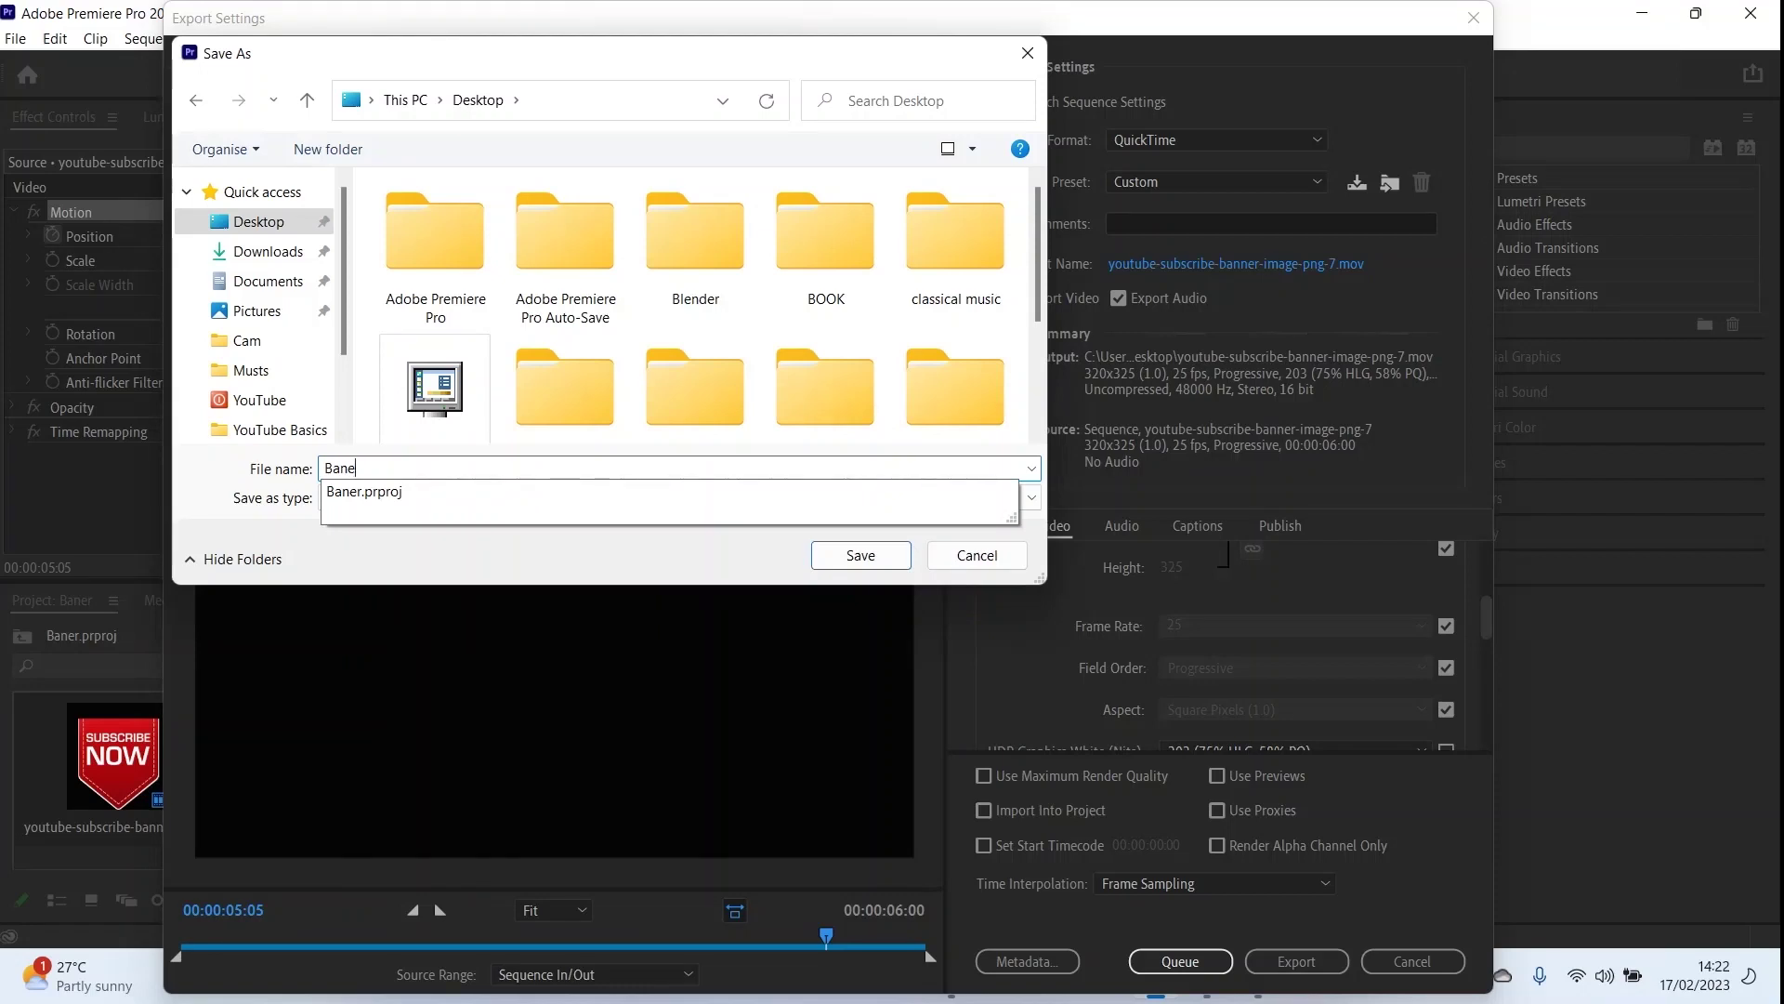
text(e)
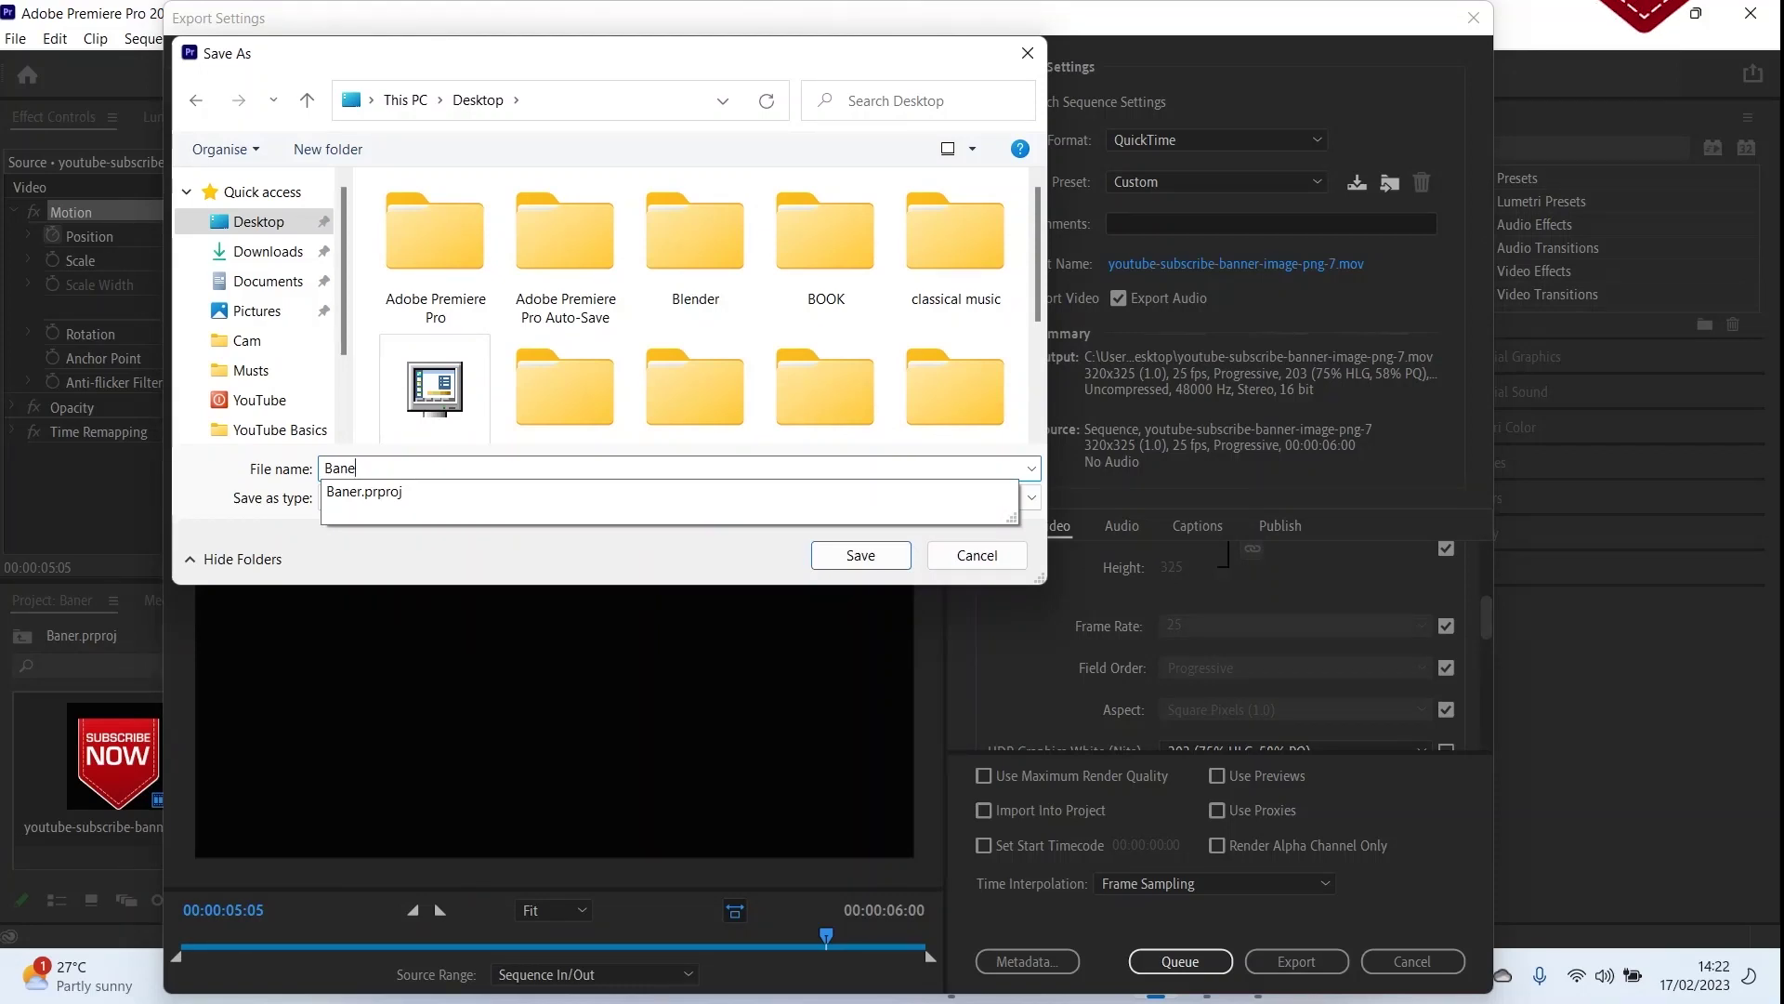
text(r)
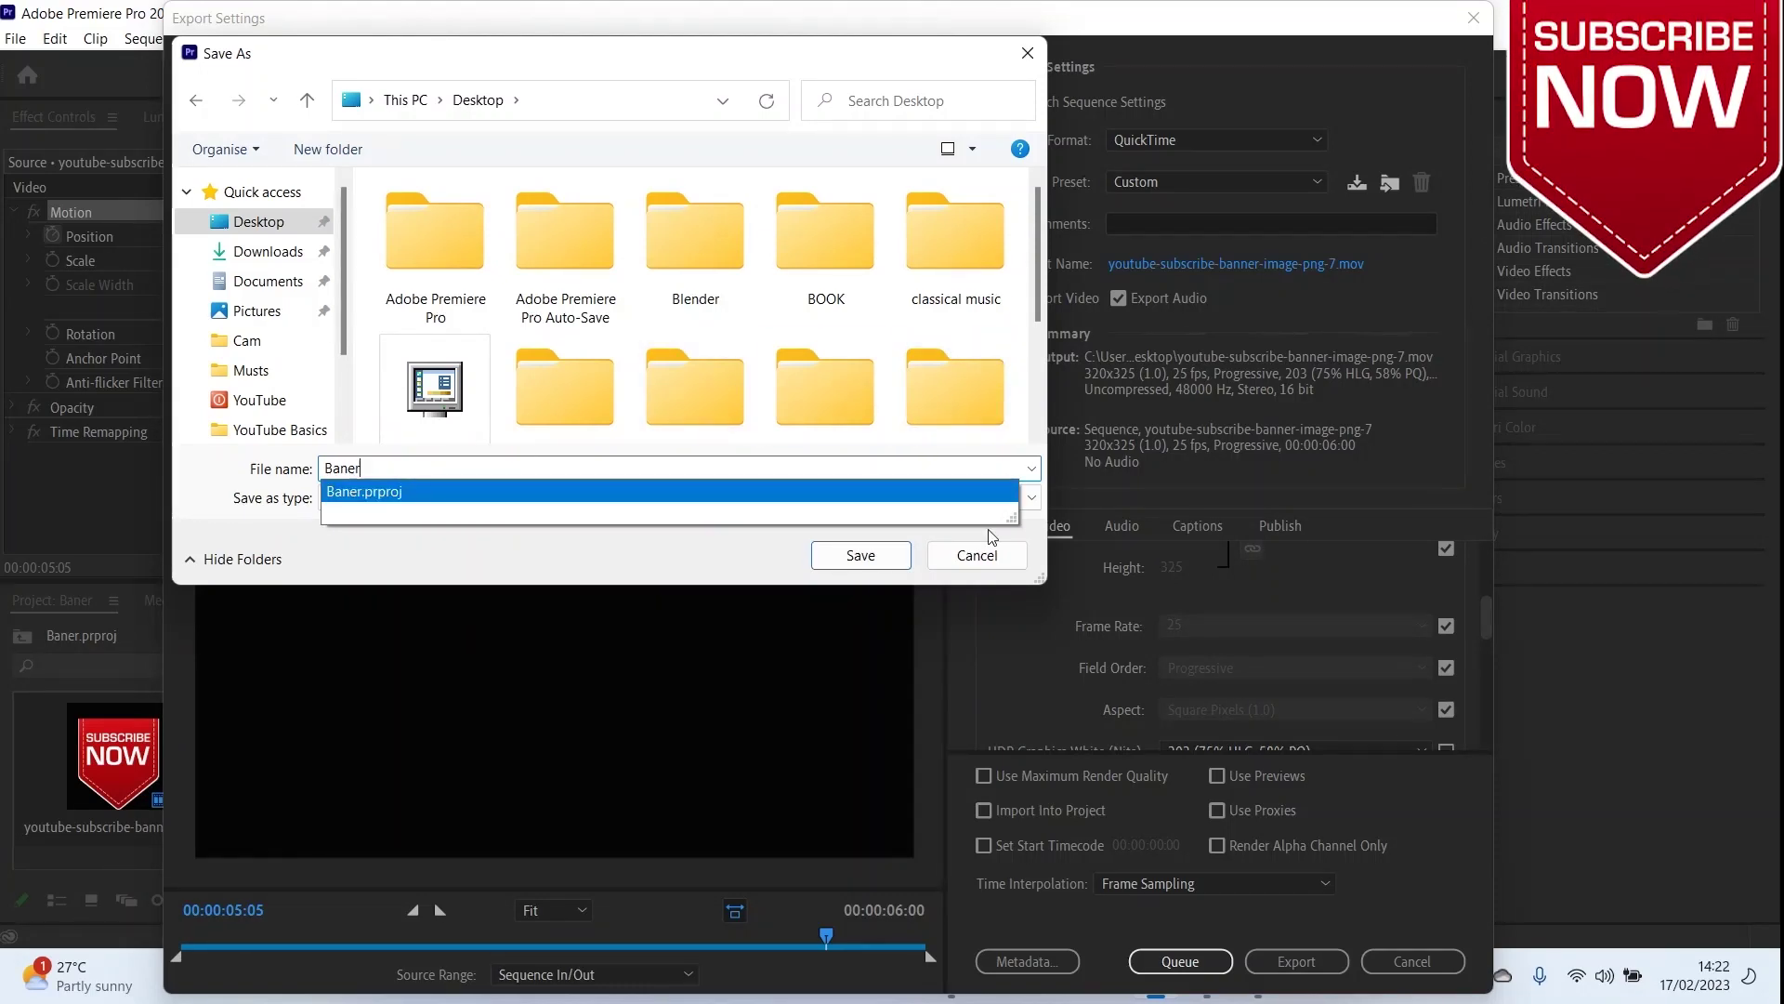
click(853, 557)
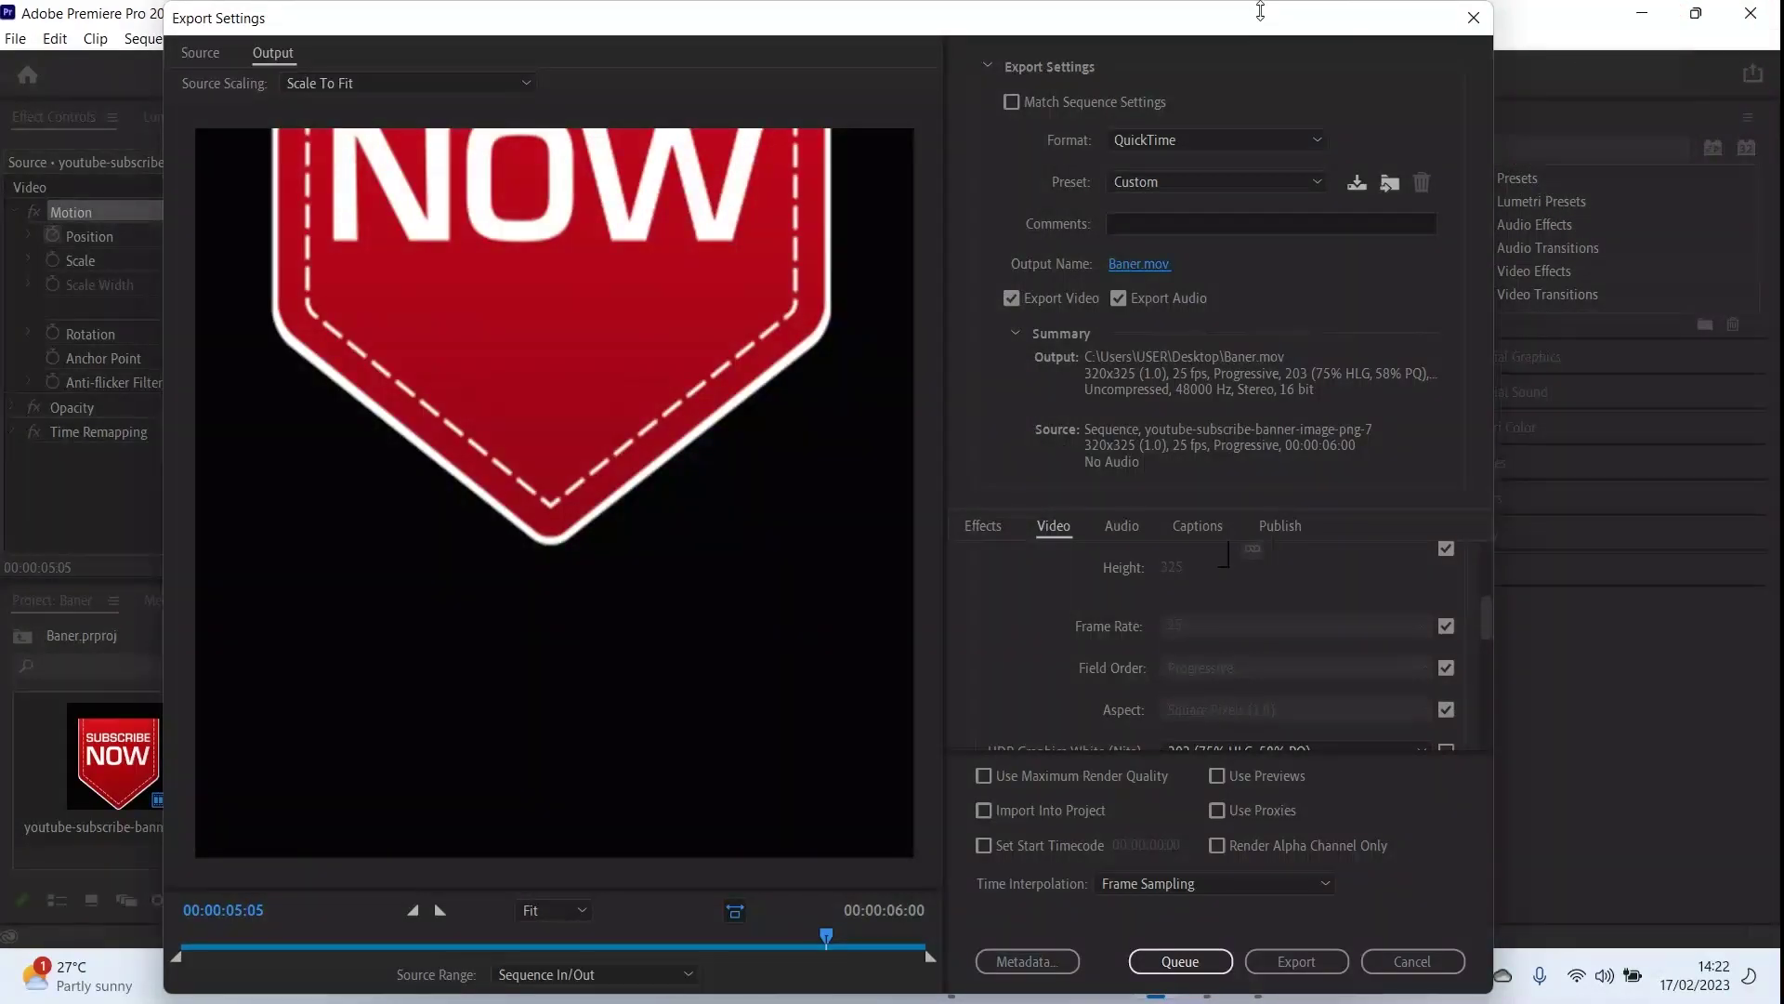
click(1314, 959)
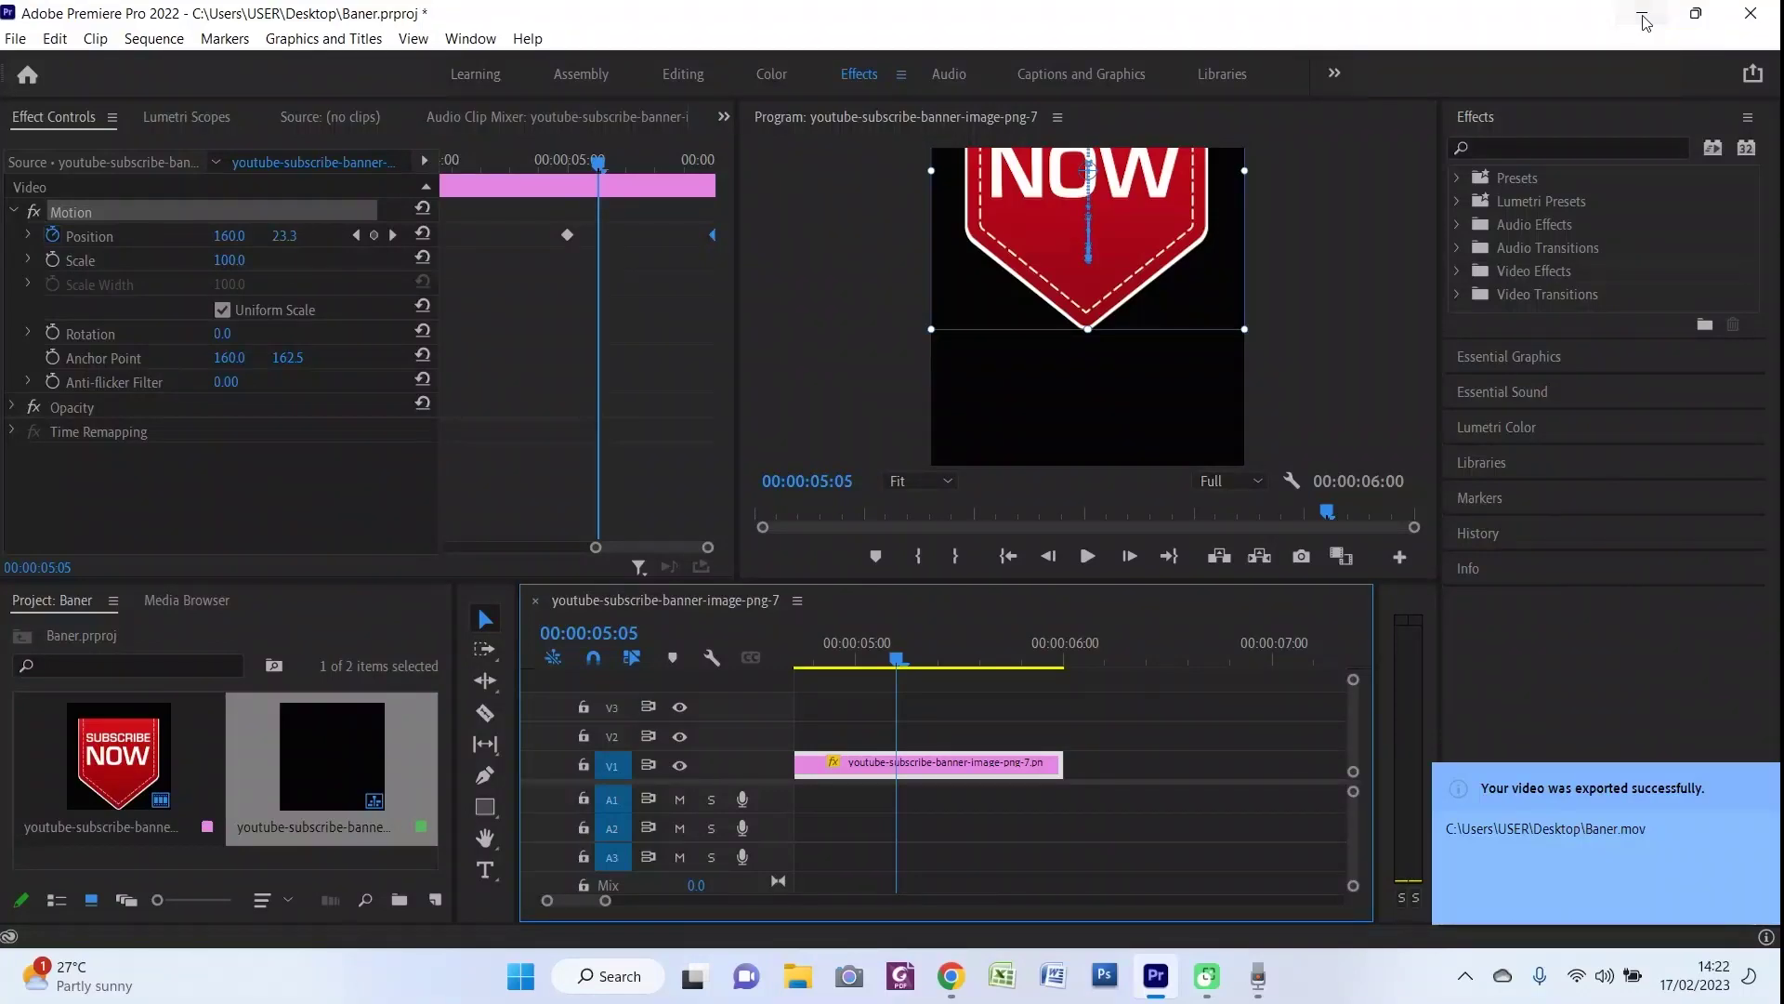
Show the desktop and move the exported Baner.mov file to a free spot near its upper edge
click(1642, 20)
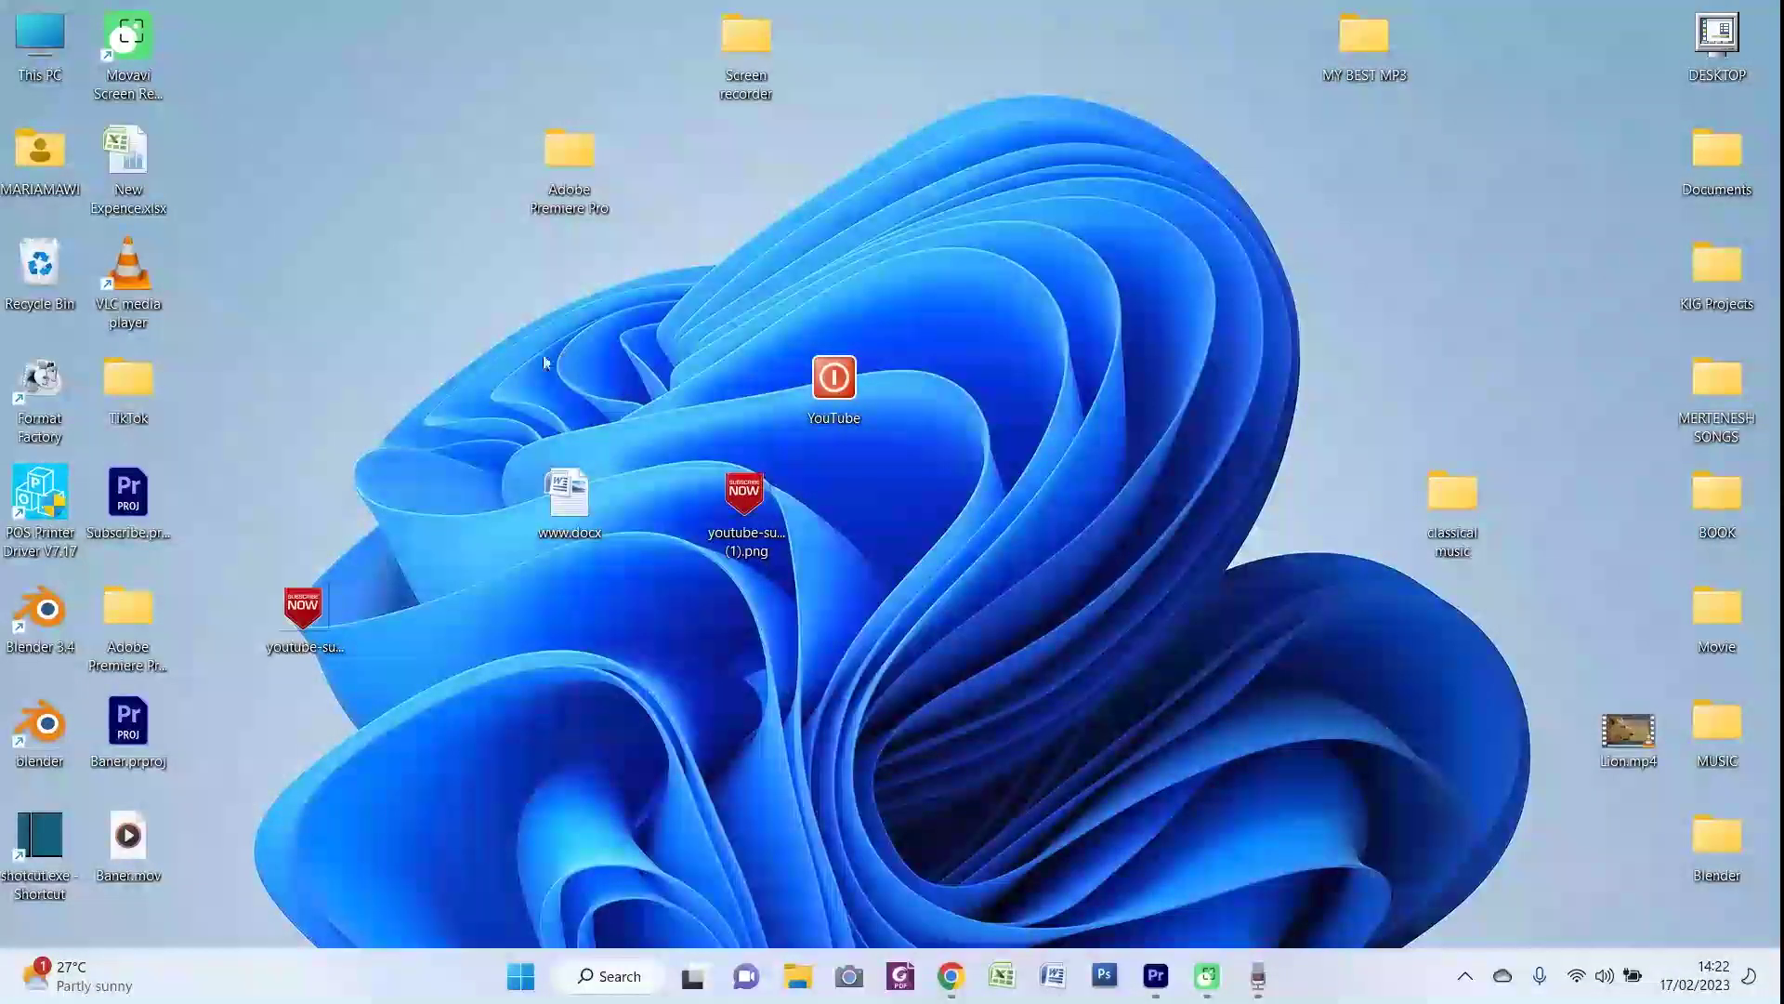
drag(130, 845, 313, 266)
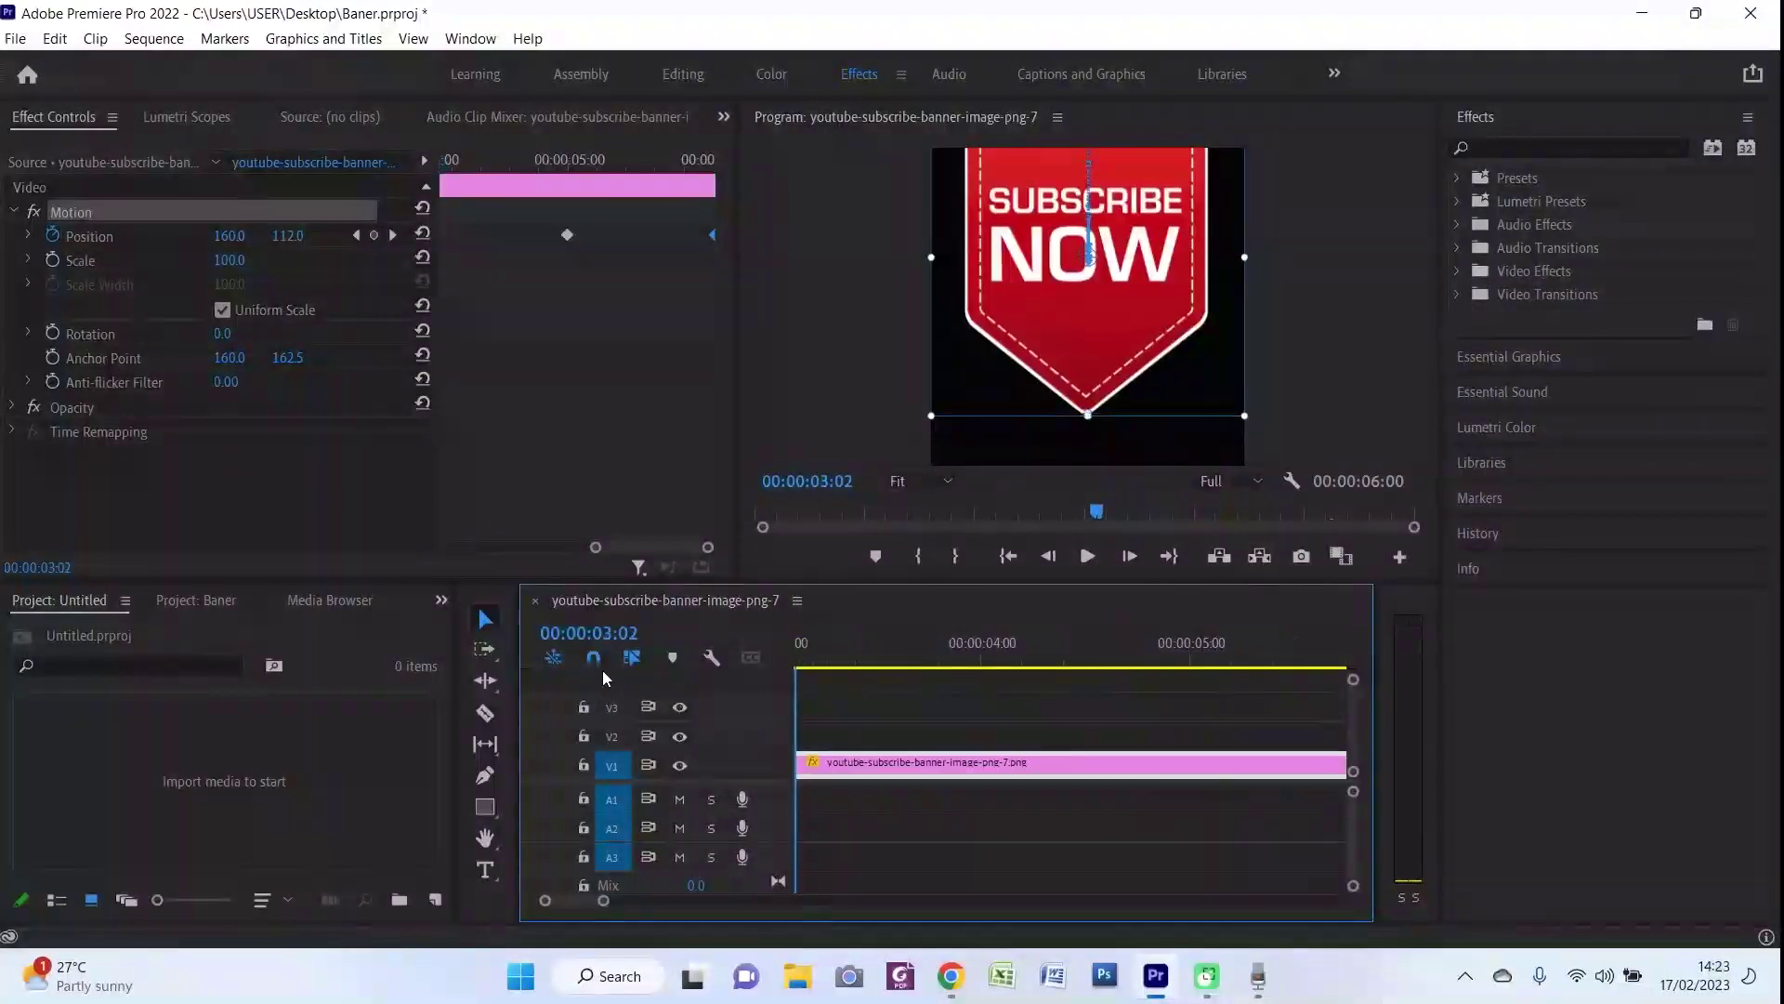
Return the playhead to the start of the sequence and delete the ribbon clip from V1
key(Home)
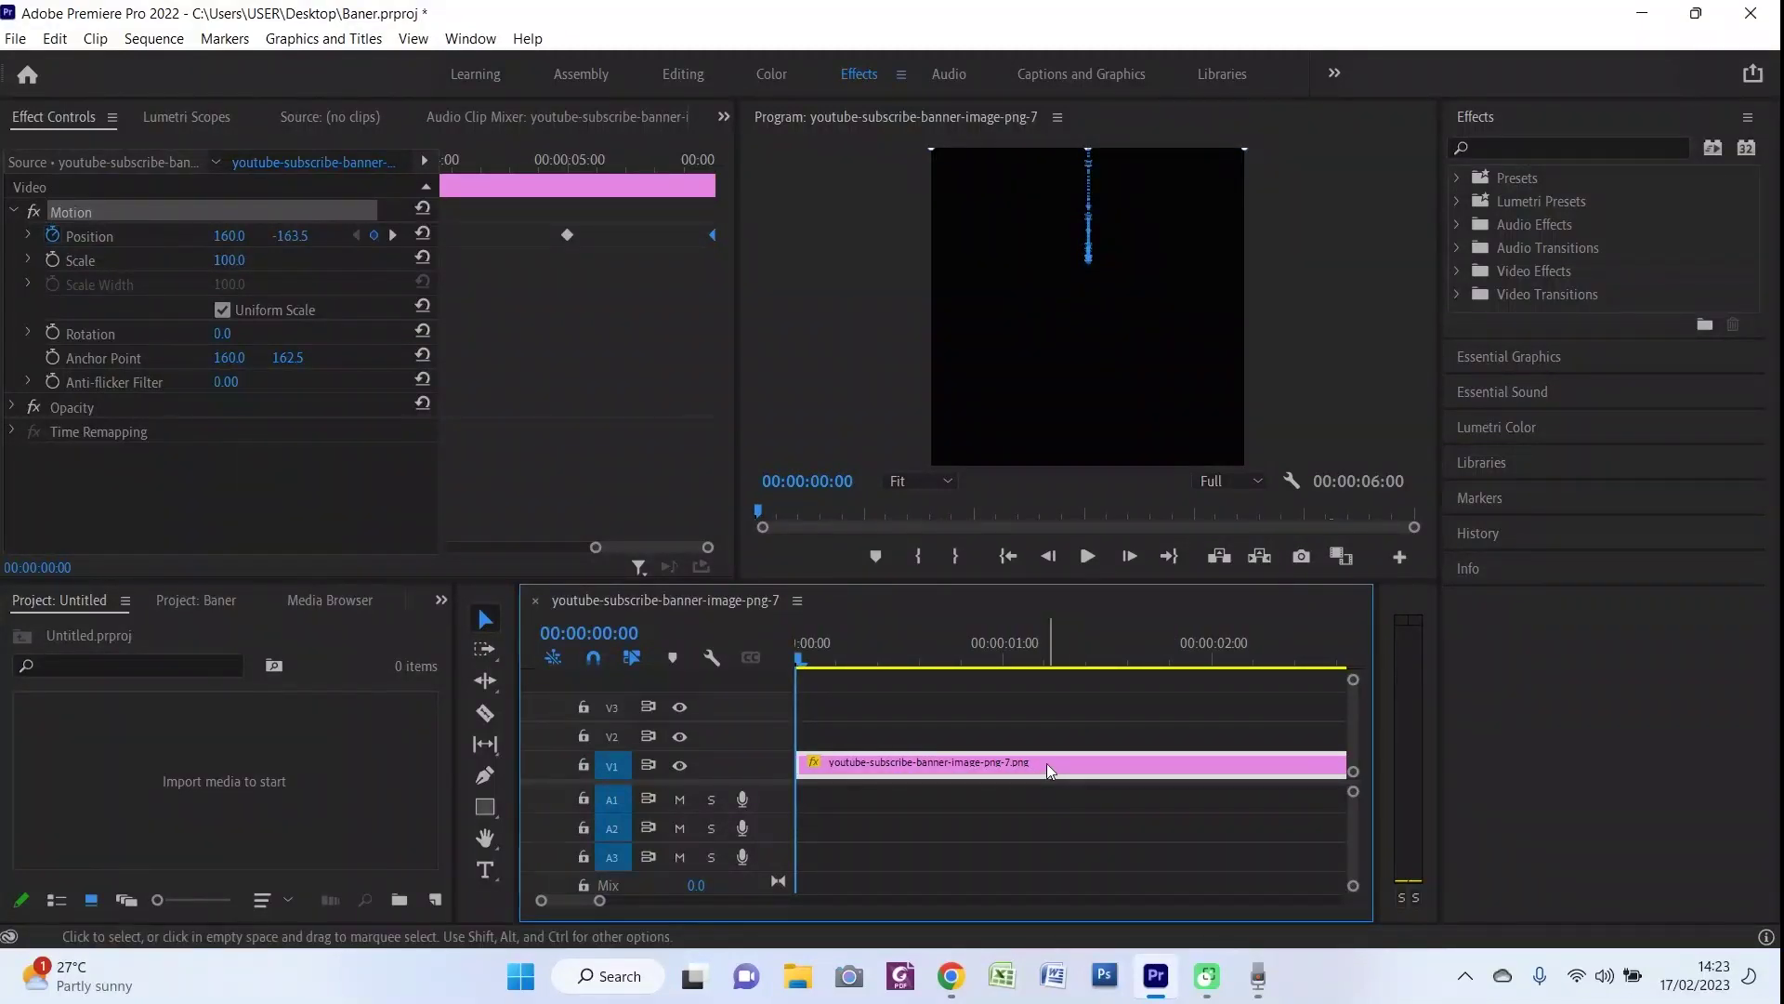
key(Delete)
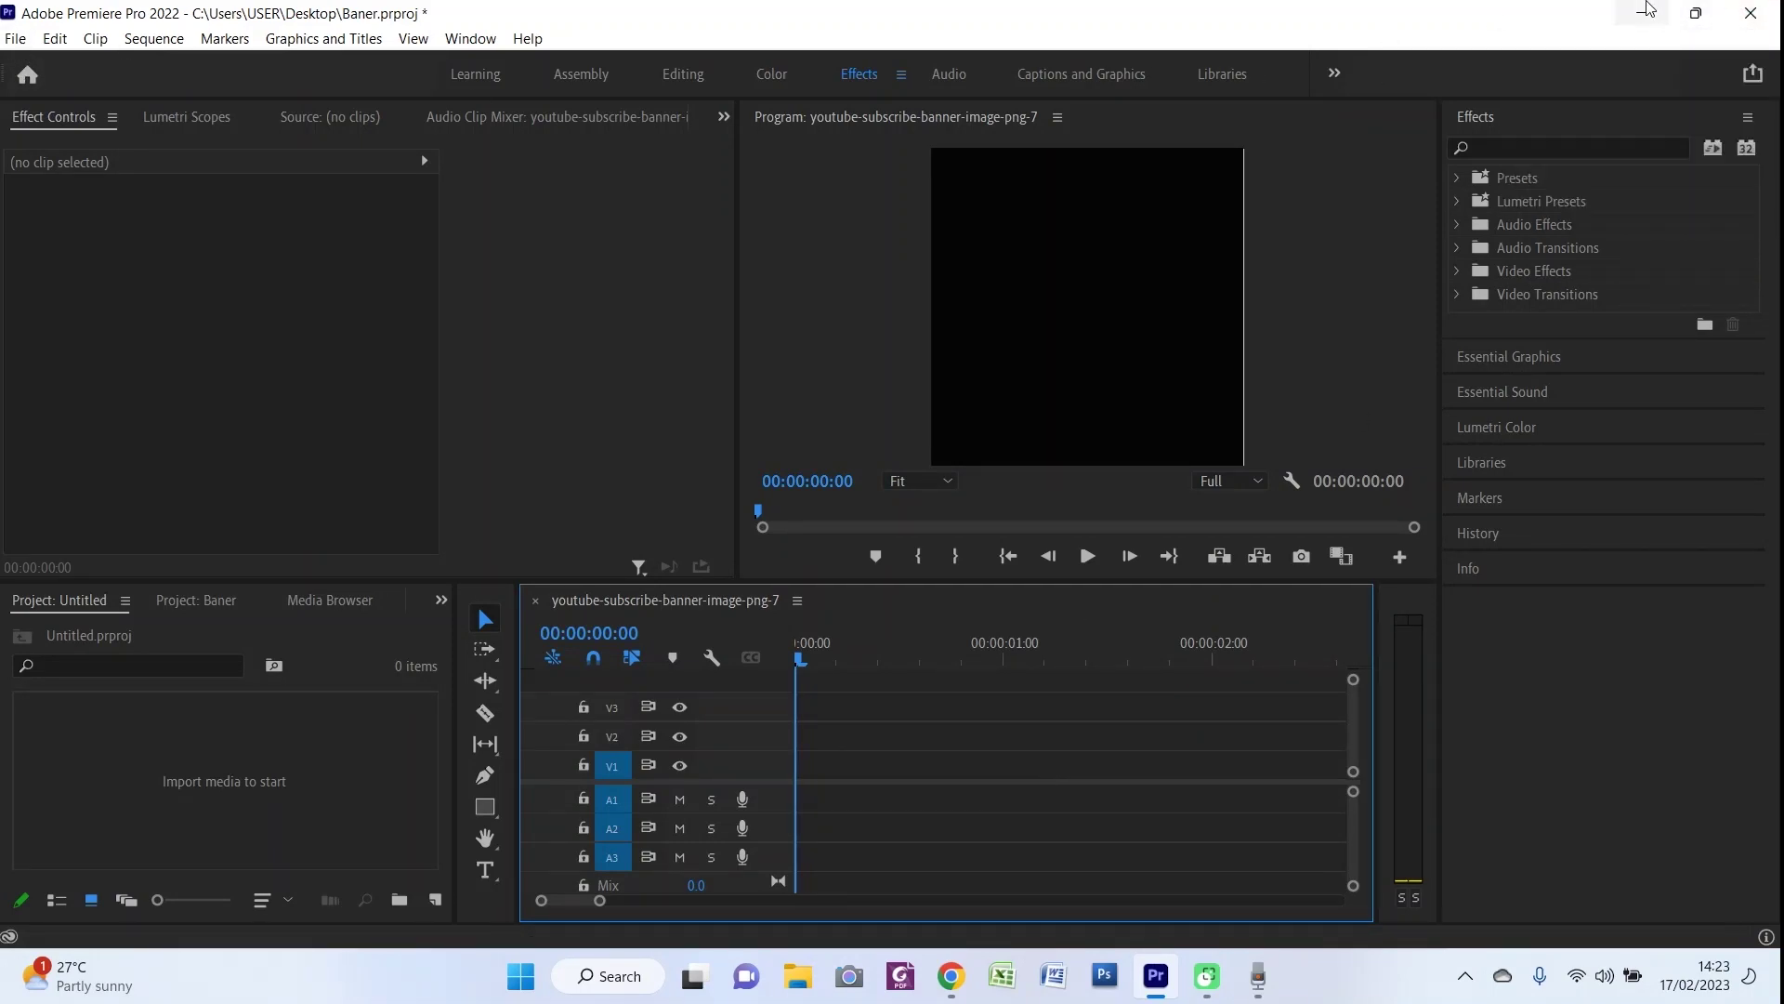
Turn the Premiere Pro window into a floating window over the desktop and move the YouTube folder icon clear of it
drag(885, 9, 1200, 430)
drag(833, 372, 235, 158)
drag(884, 418, 841, 82)
Open the YouTube Basics folder inside the YouTube folder's PROJECTS folder and show its files as large icons
click(213, 170)
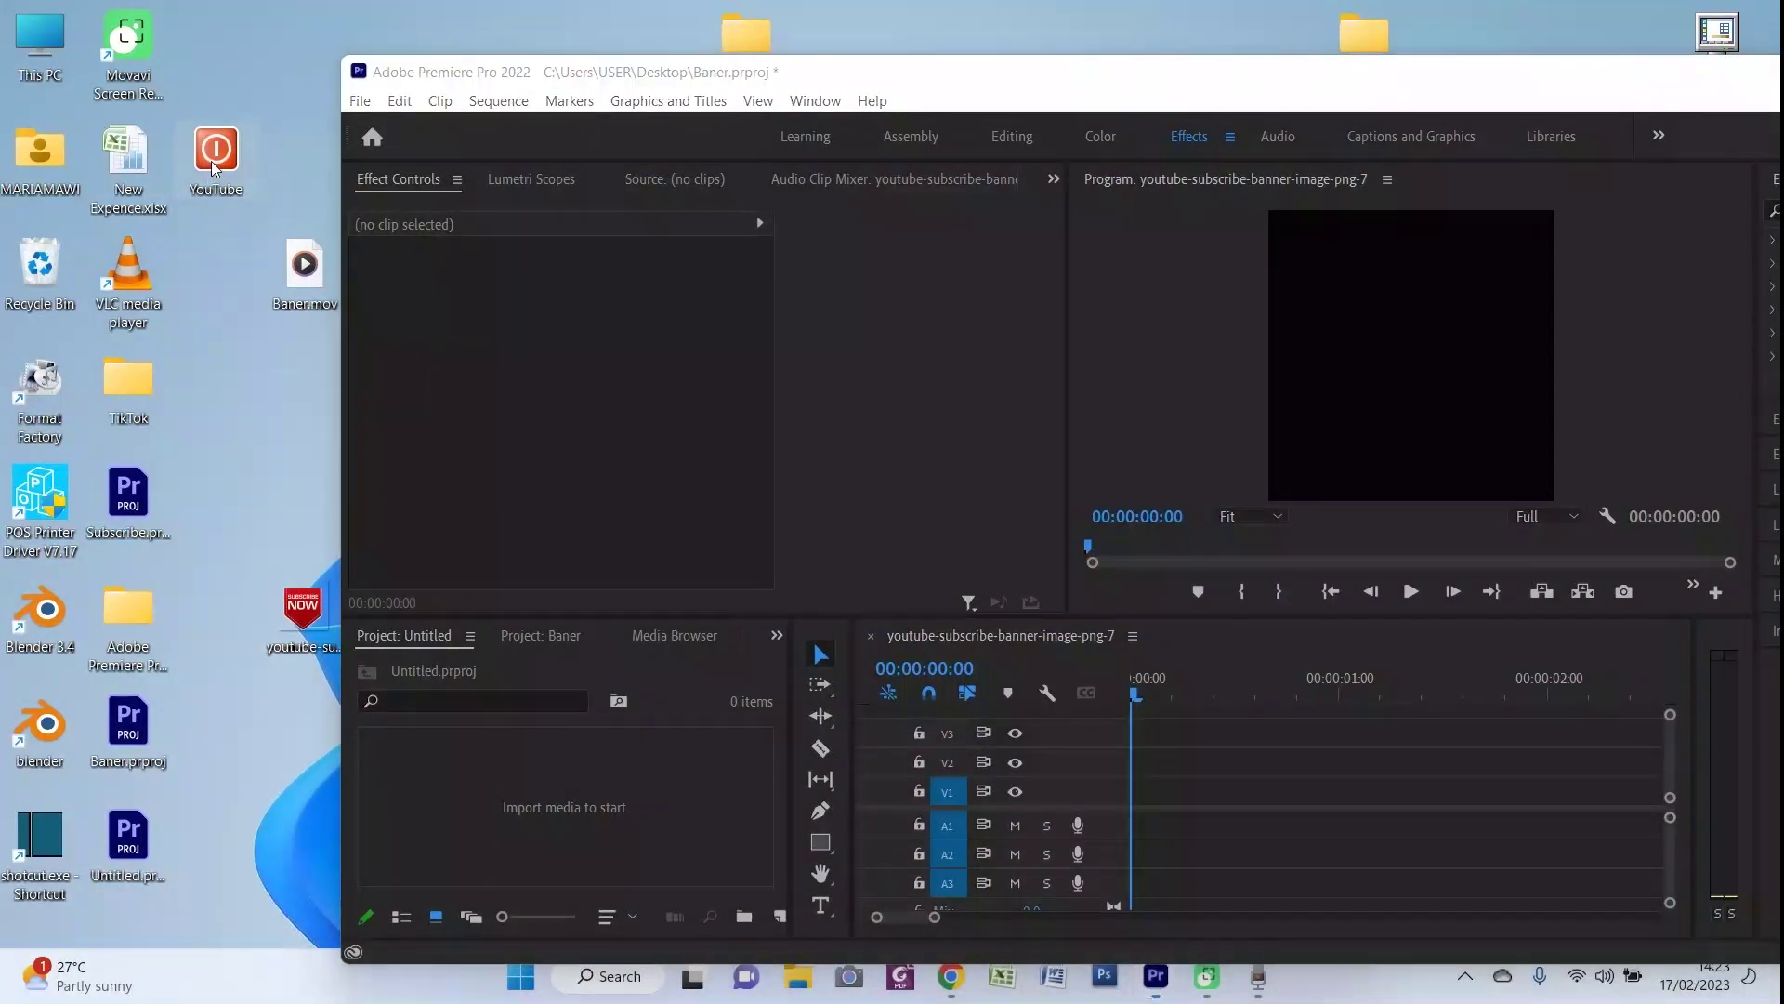
double_click(215, 169)
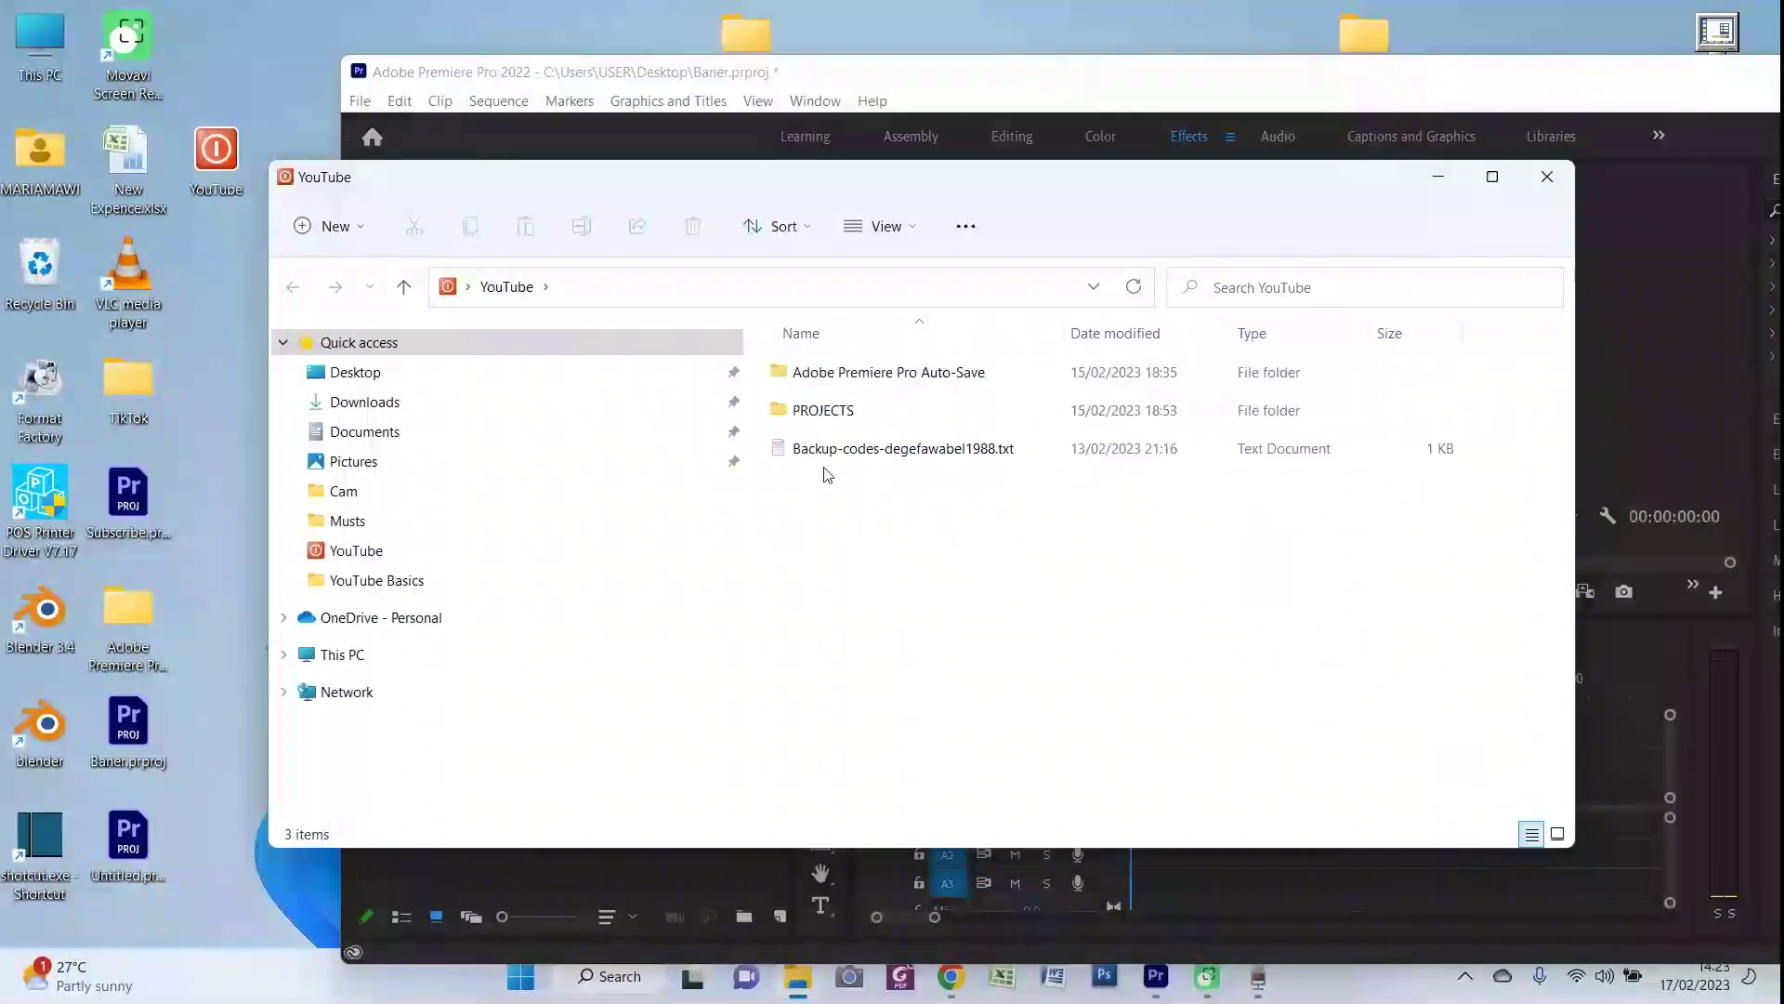
double_click(841, 411)
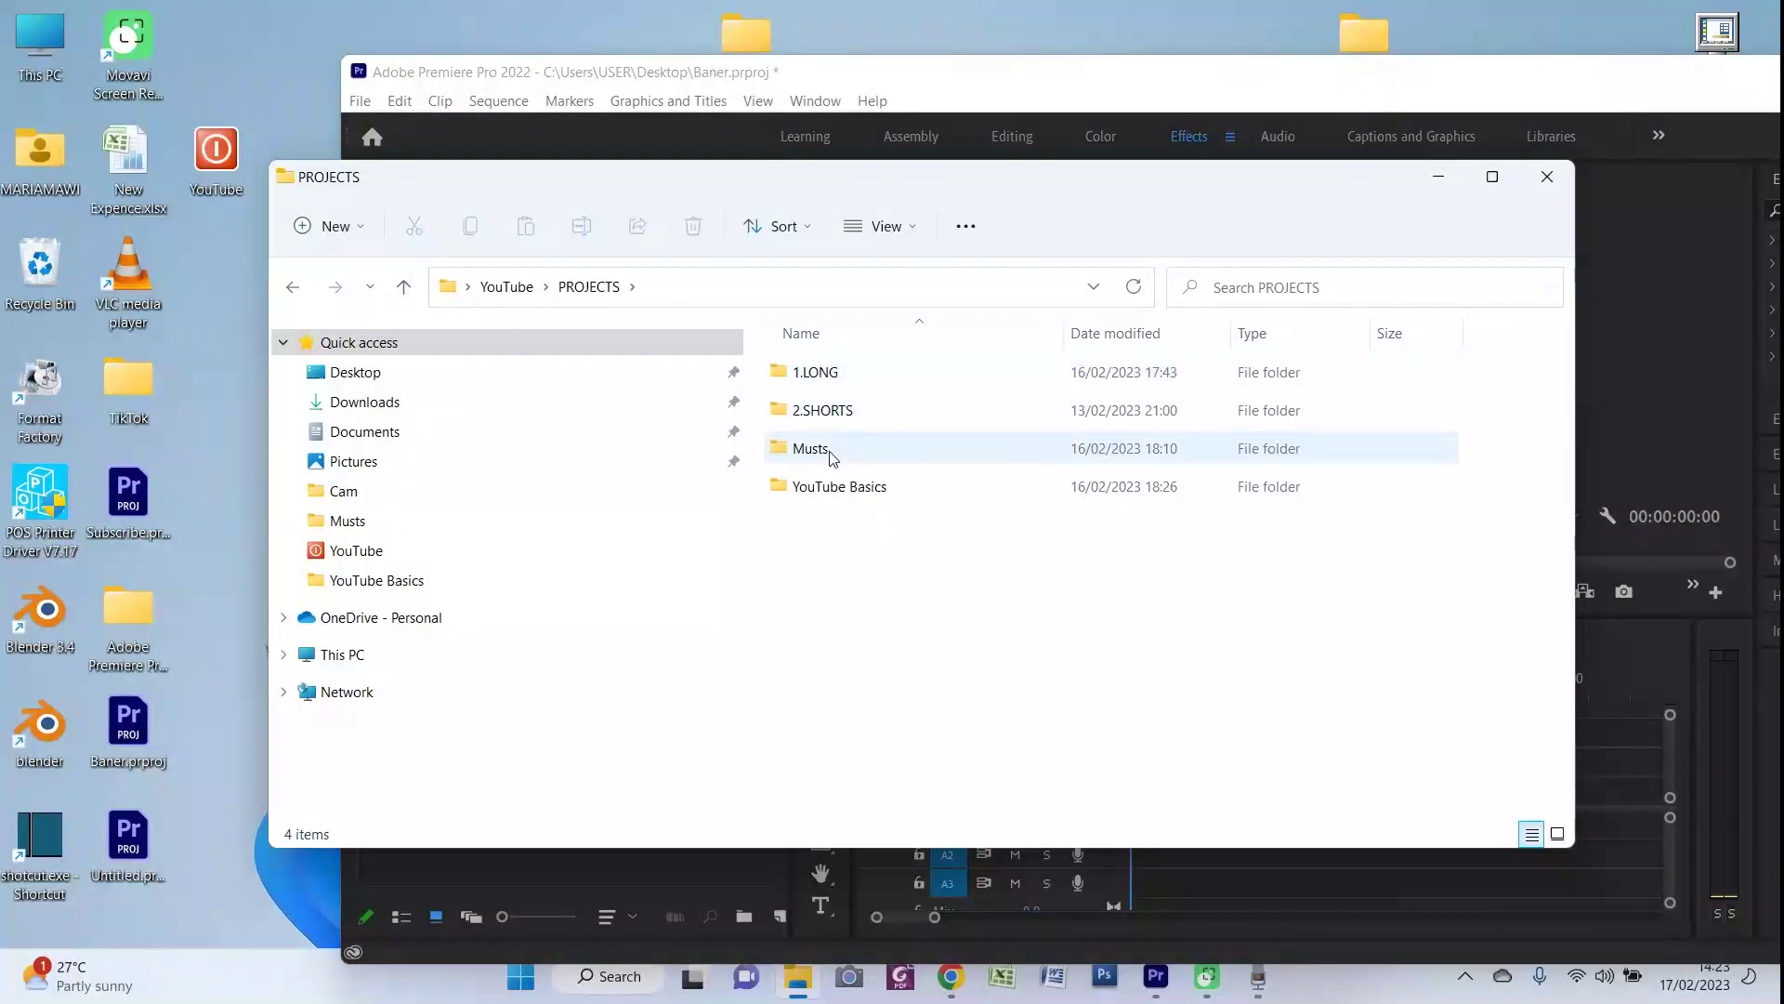
click(826, 490)
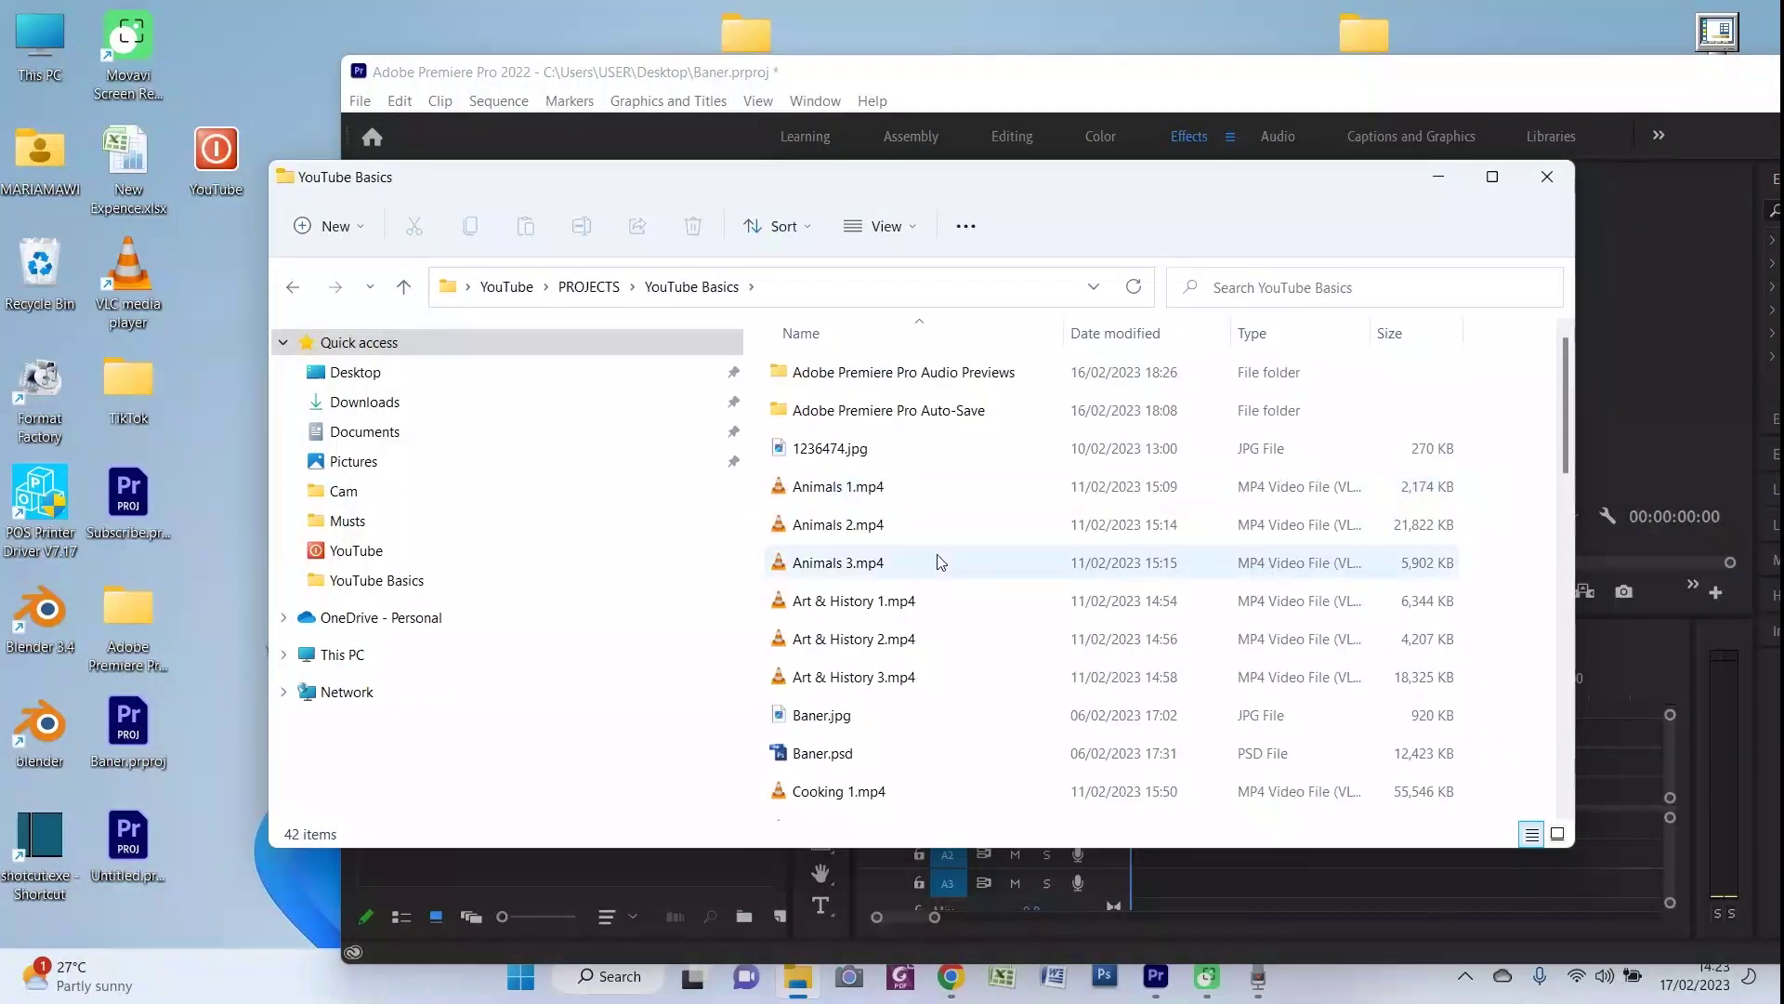
right_click(1528, 407)
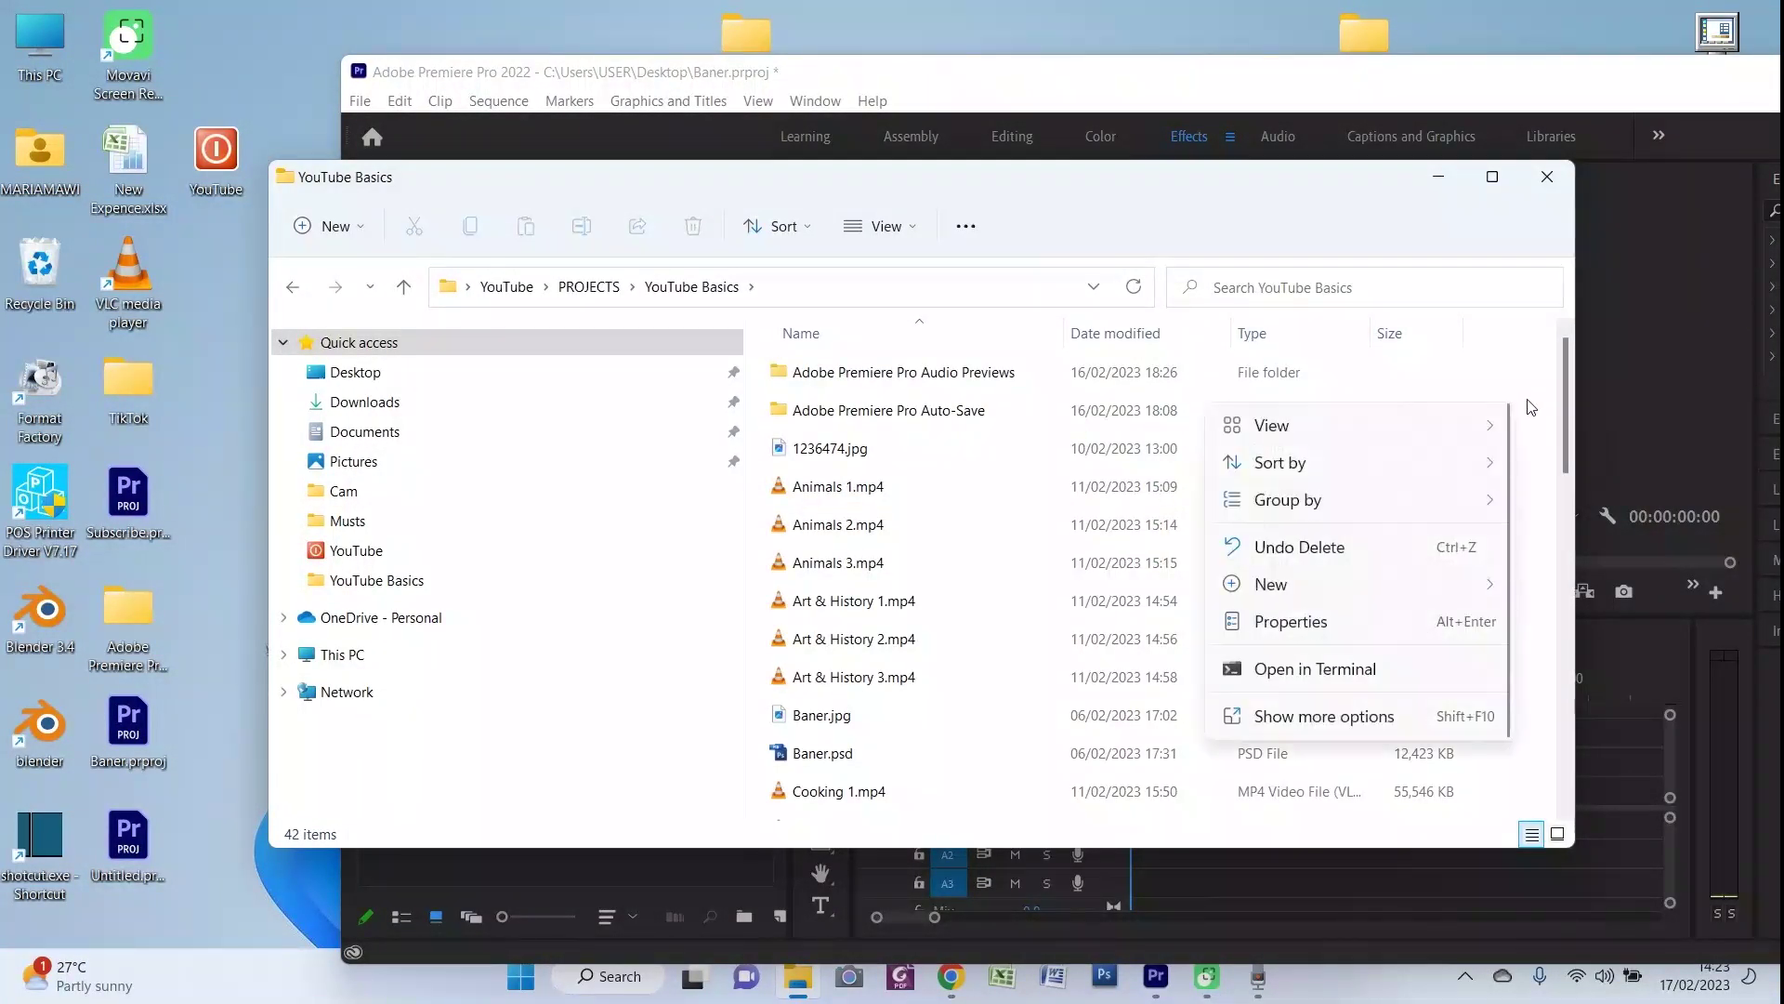
click(1274, 423)
click(1311, 469)
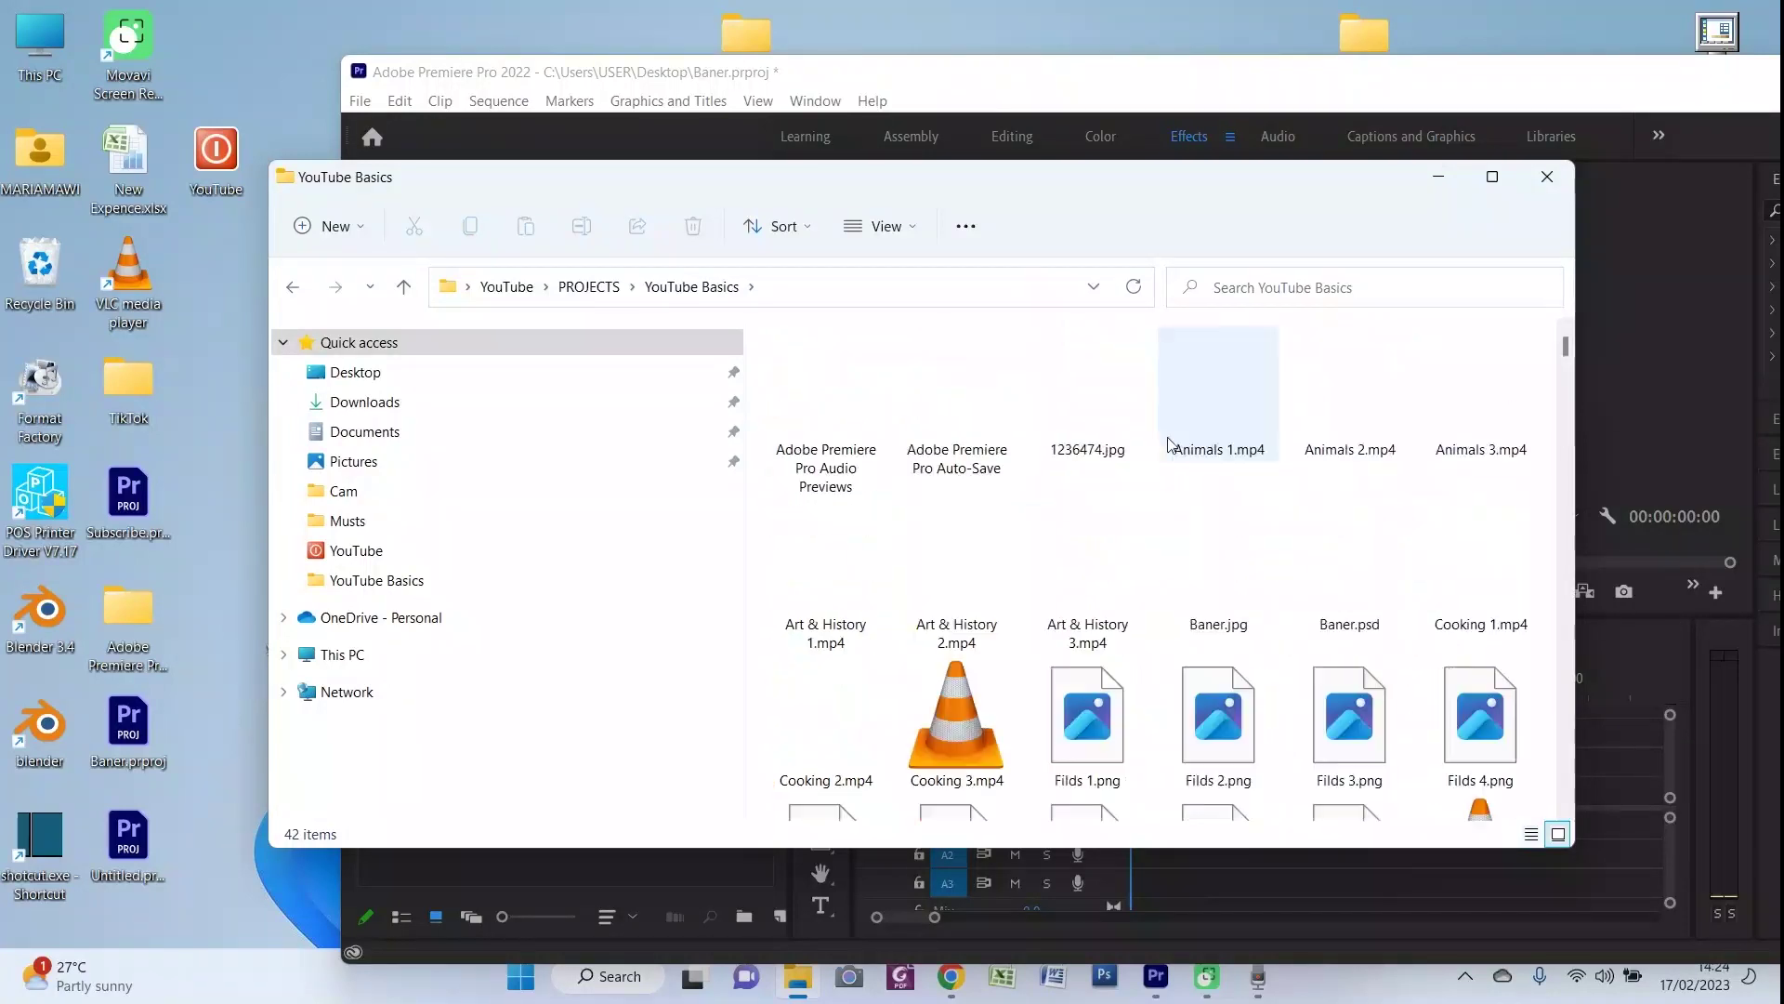
key(Tab)
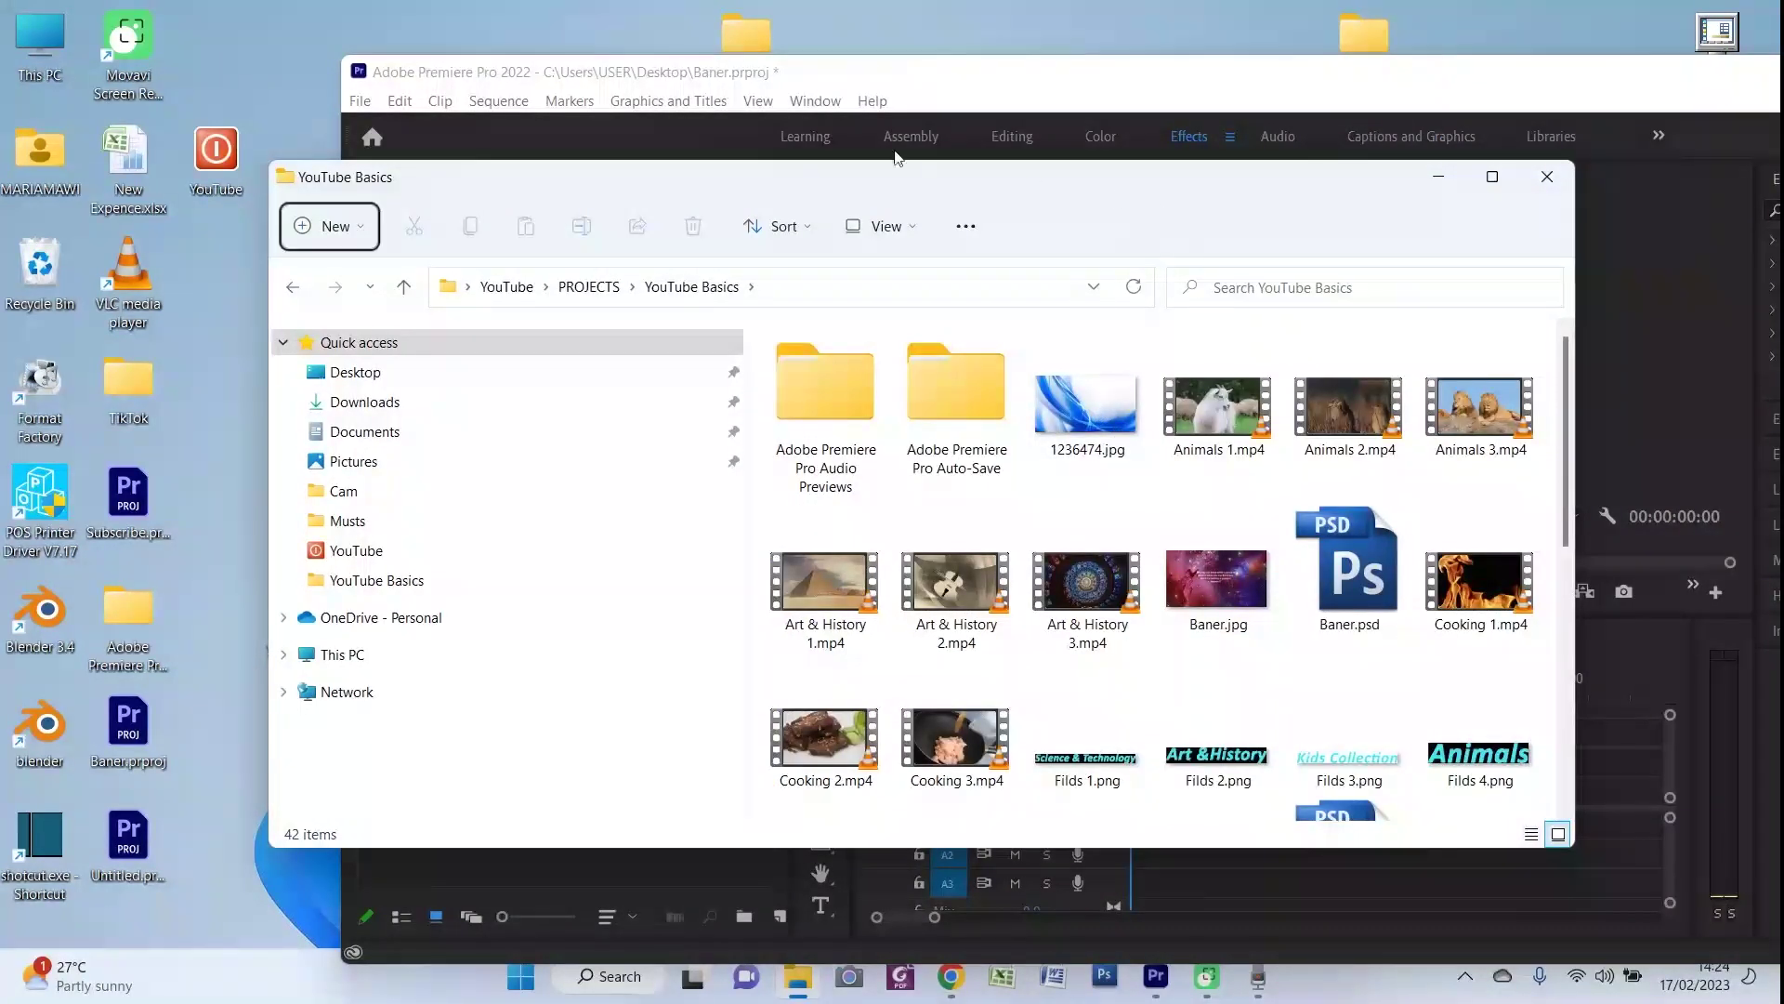
Place 1236474.jpg from the folder at the start of V1, hide File Explorer, and maximize the Premiere Pro window
drag(809, 176, 278, 110)
drag(576, 335, 1131, 814)
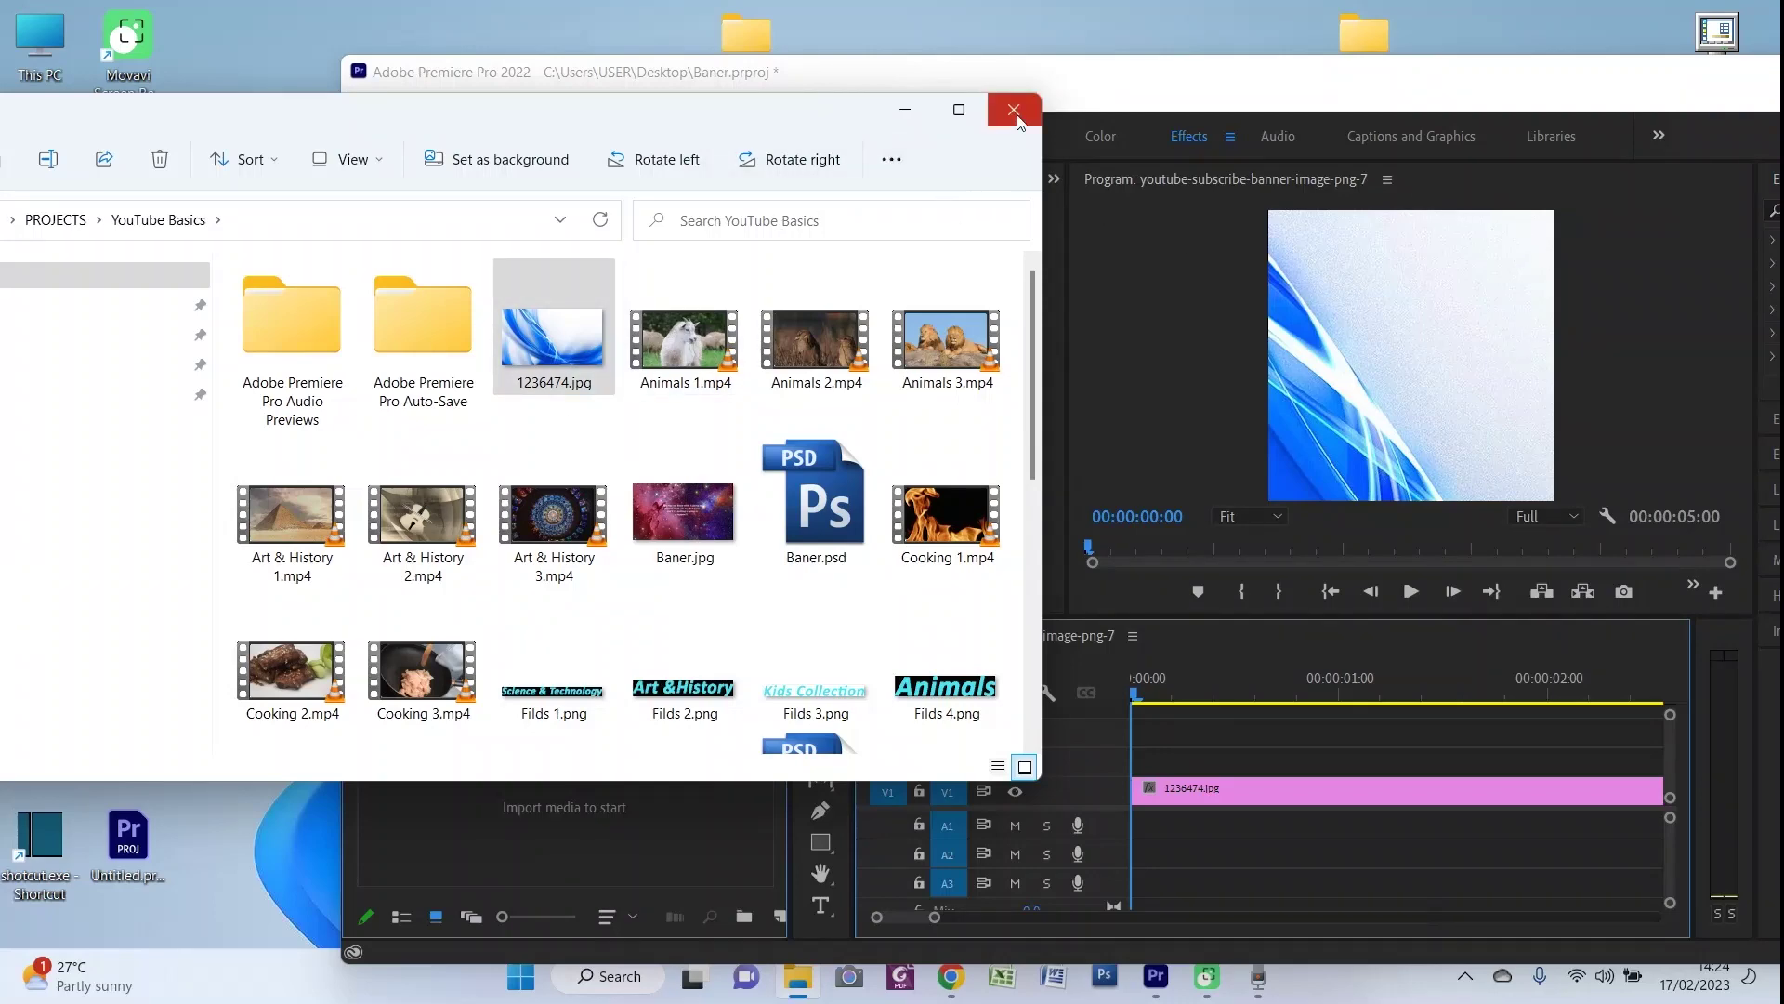
click(907, 113)
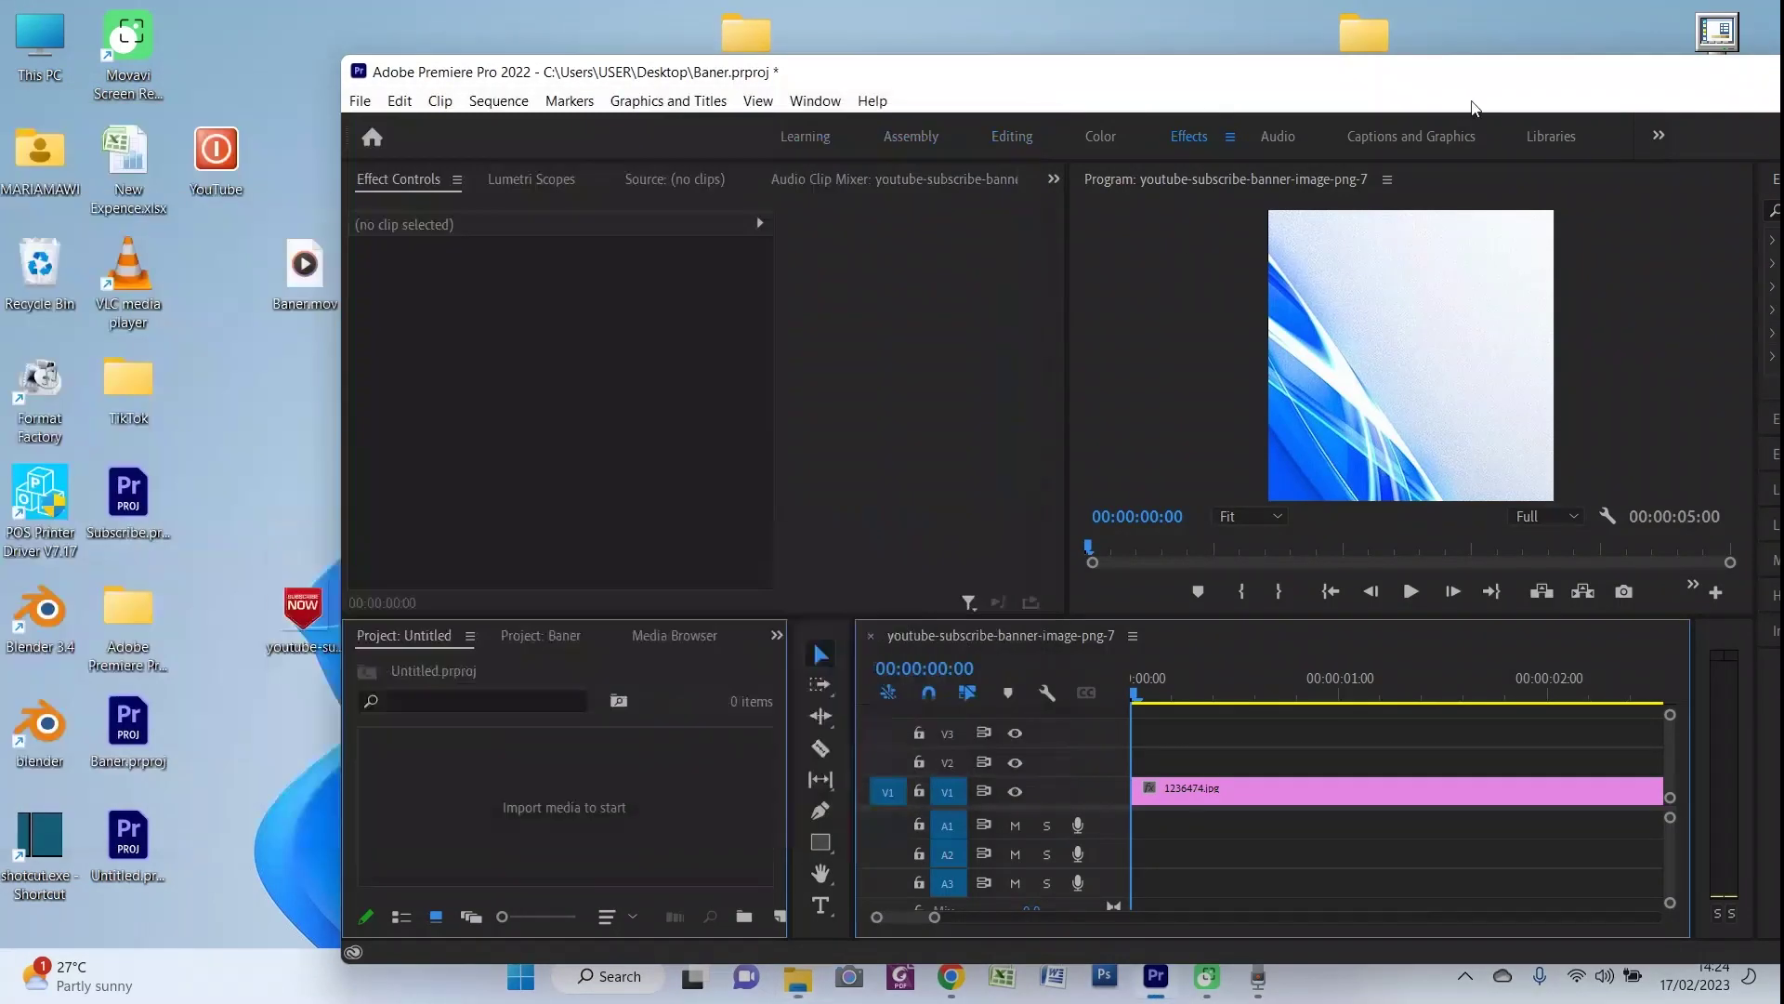
drag(1024, 81, 591, 79)
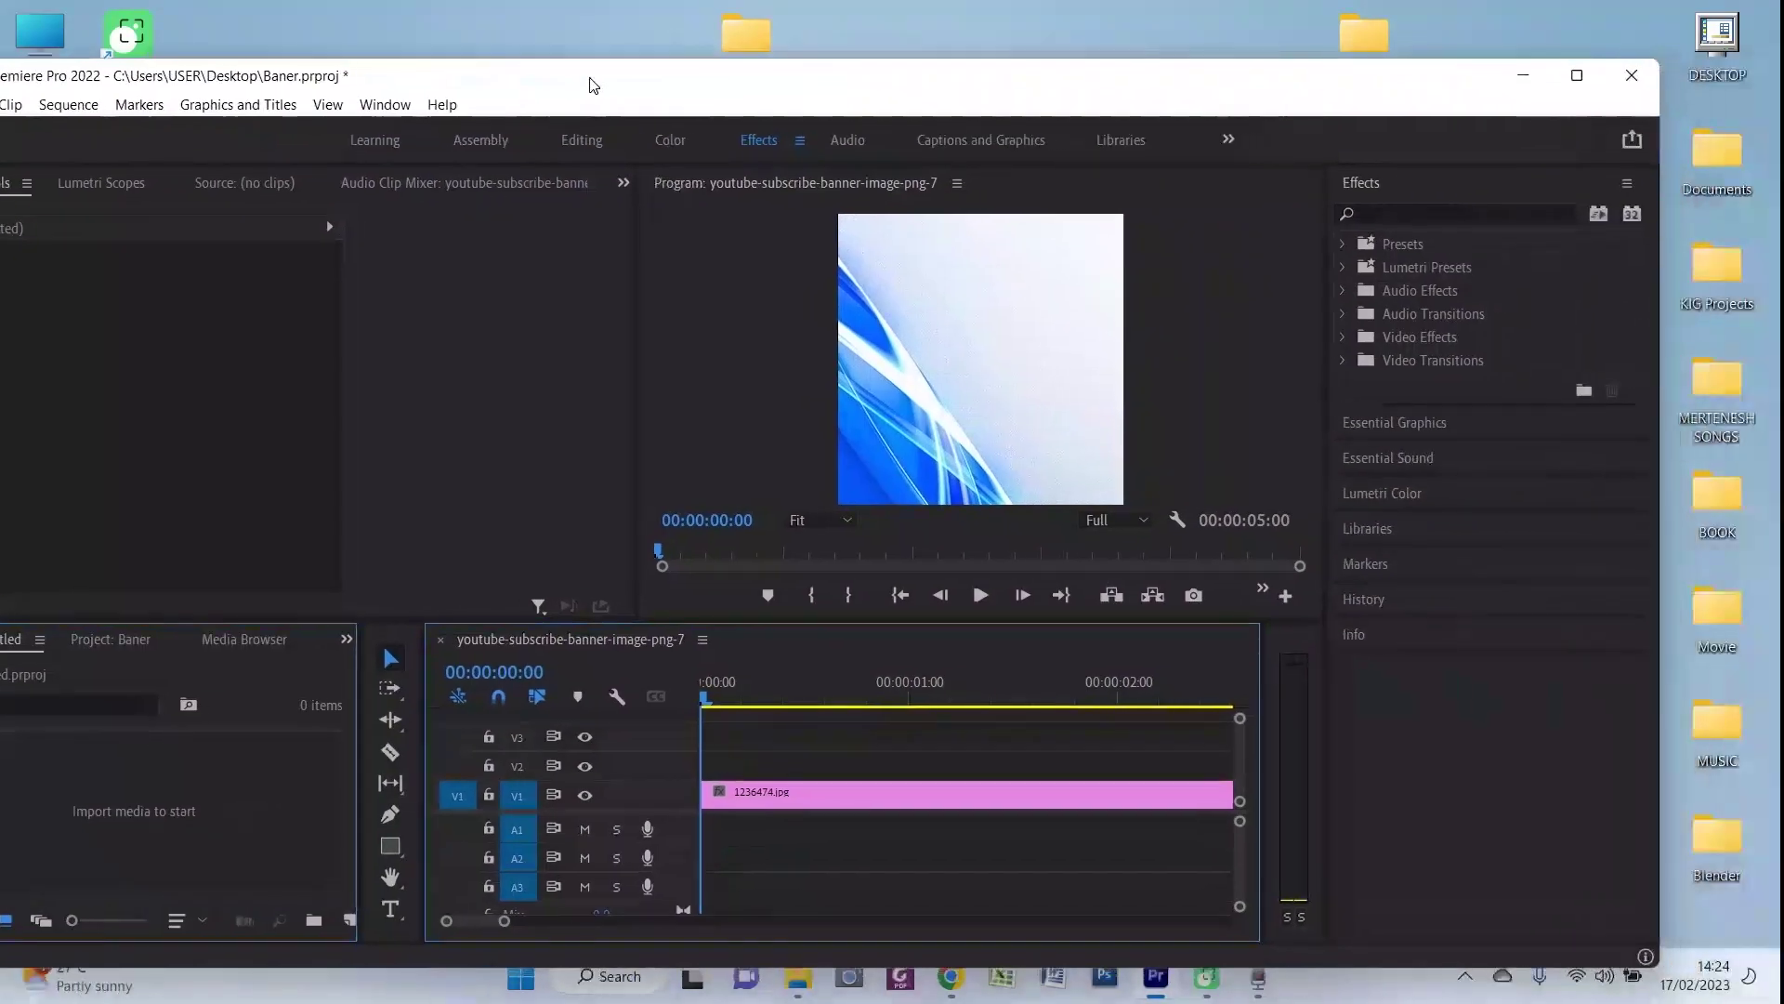
click(1596, 77)
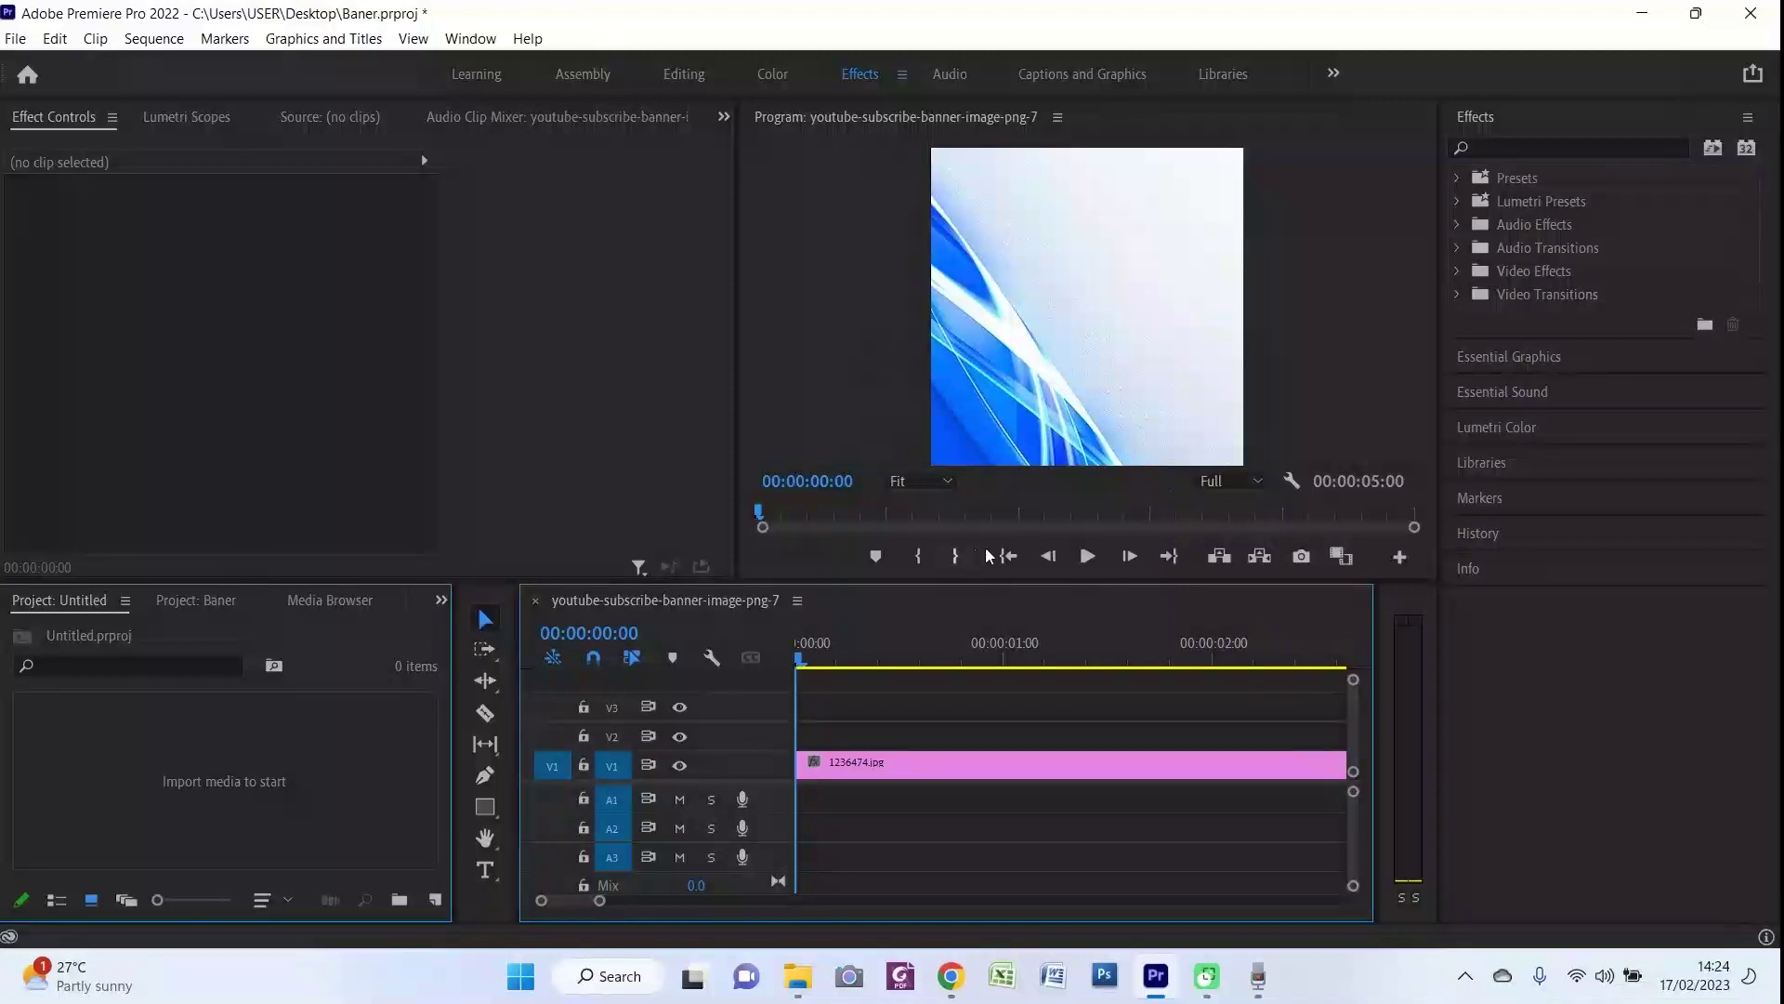
Extend the 1236474.jpg background clip on V1 so that it ends at 00:00:10:24
scroll(1039, 730, down, 10)
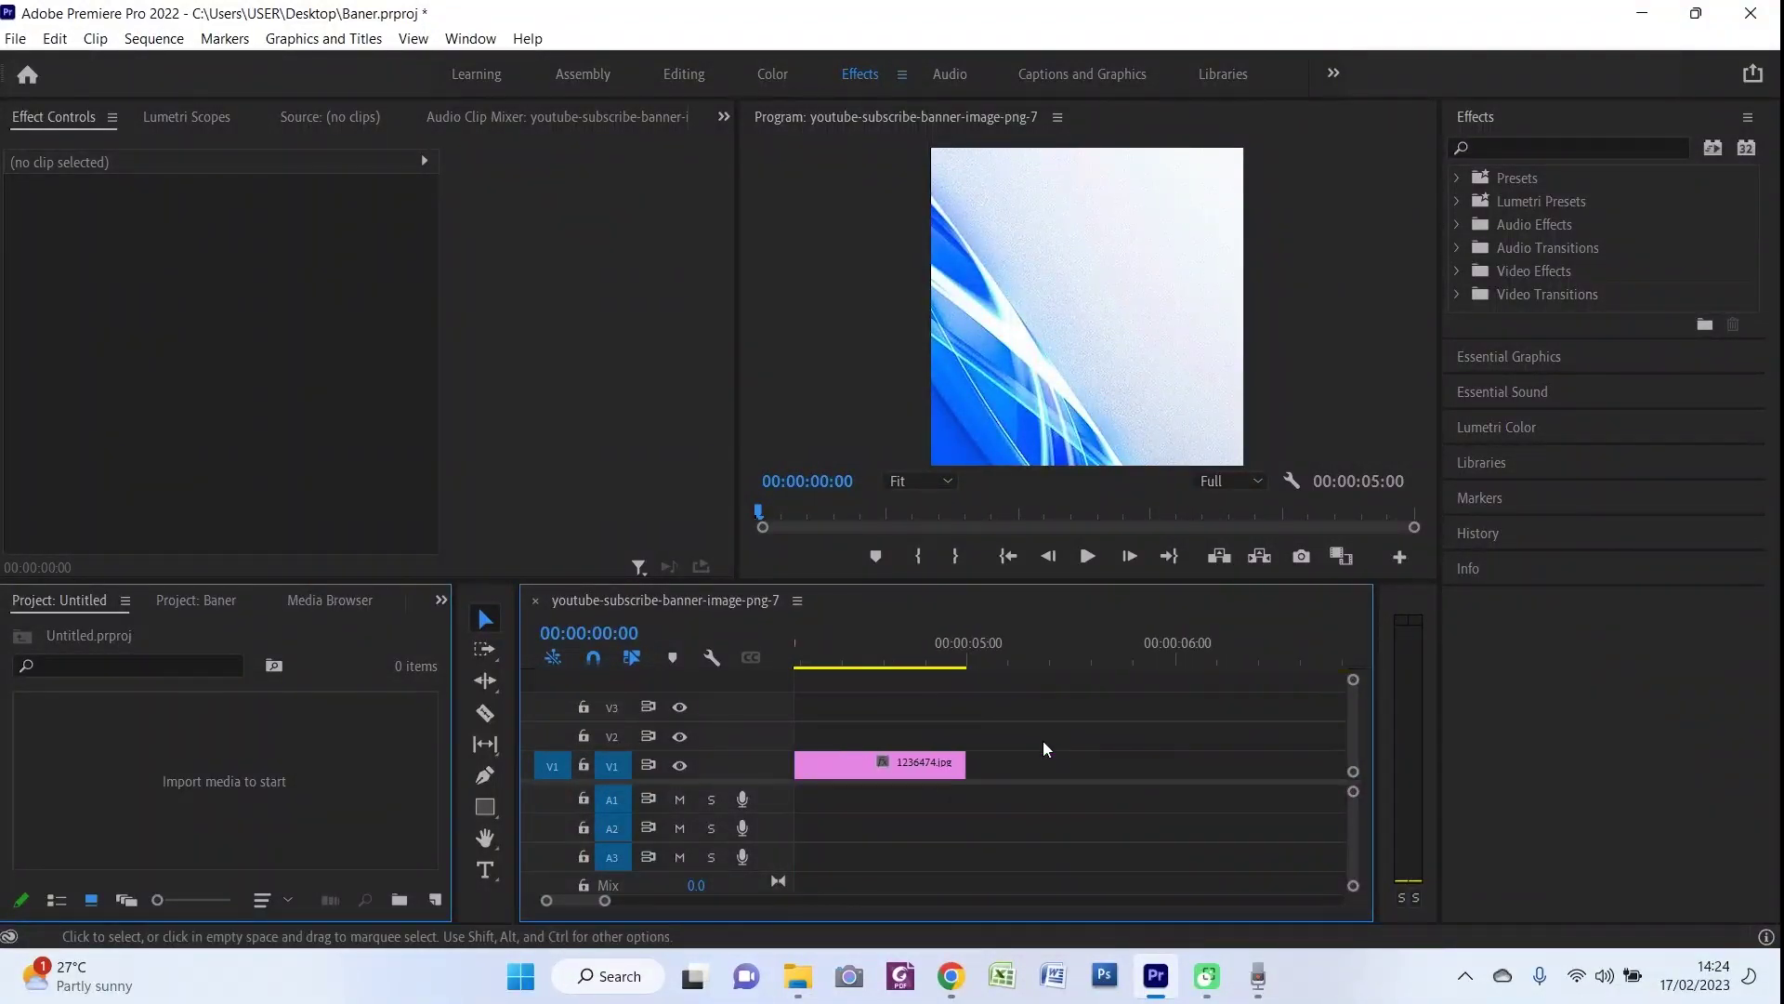
scroll(1043, 740, up, 5)
scroll(1043, 740, down, 3)
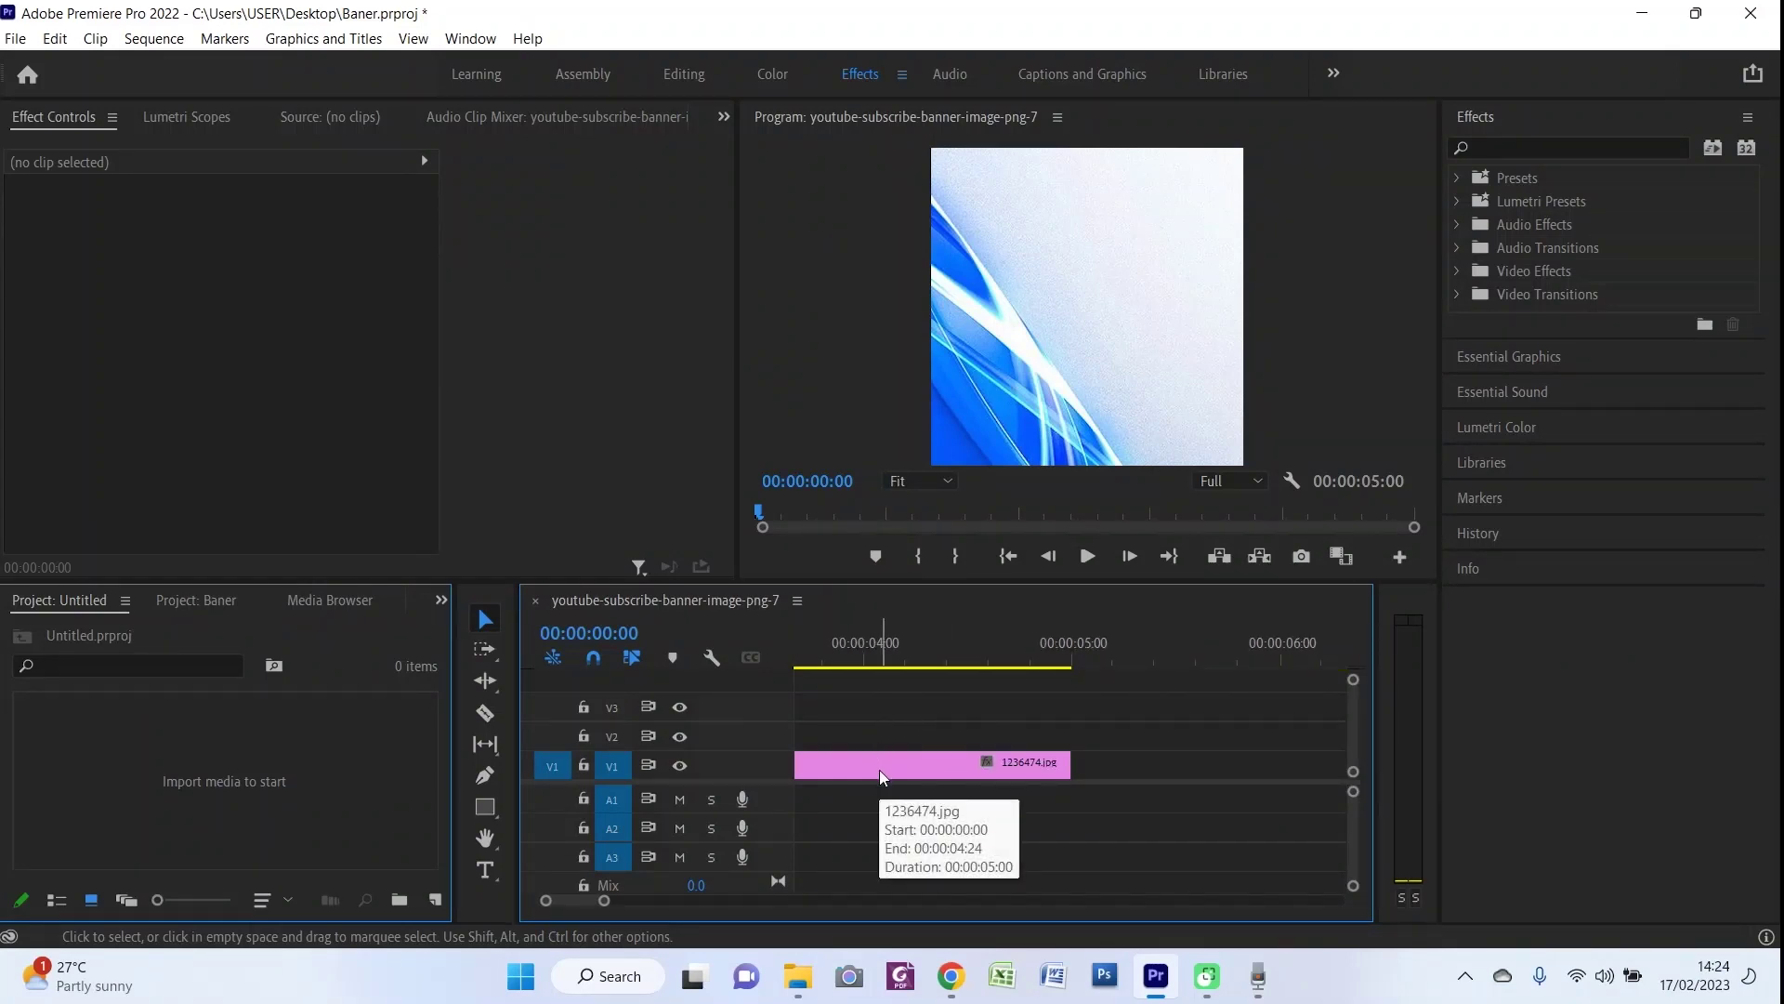
scroll(917, 754, down, 2)
scroll(915, 751, up, 2)
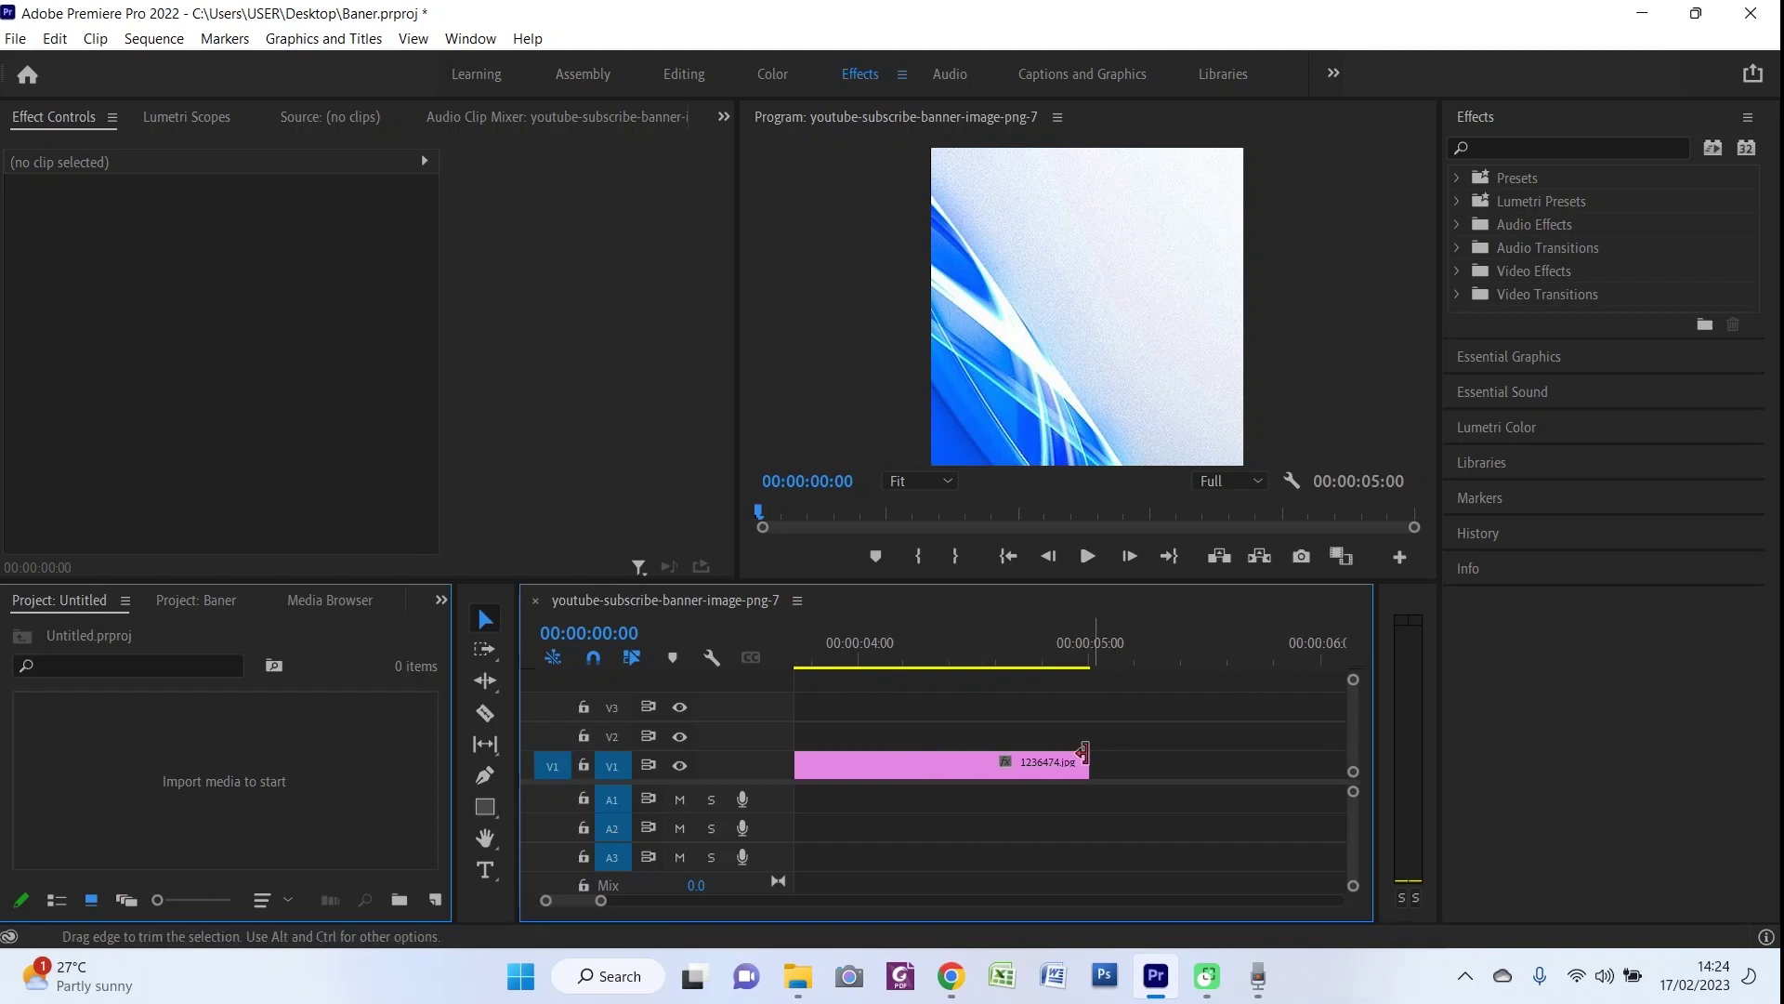
drag(1099, 768, 1135, 755)
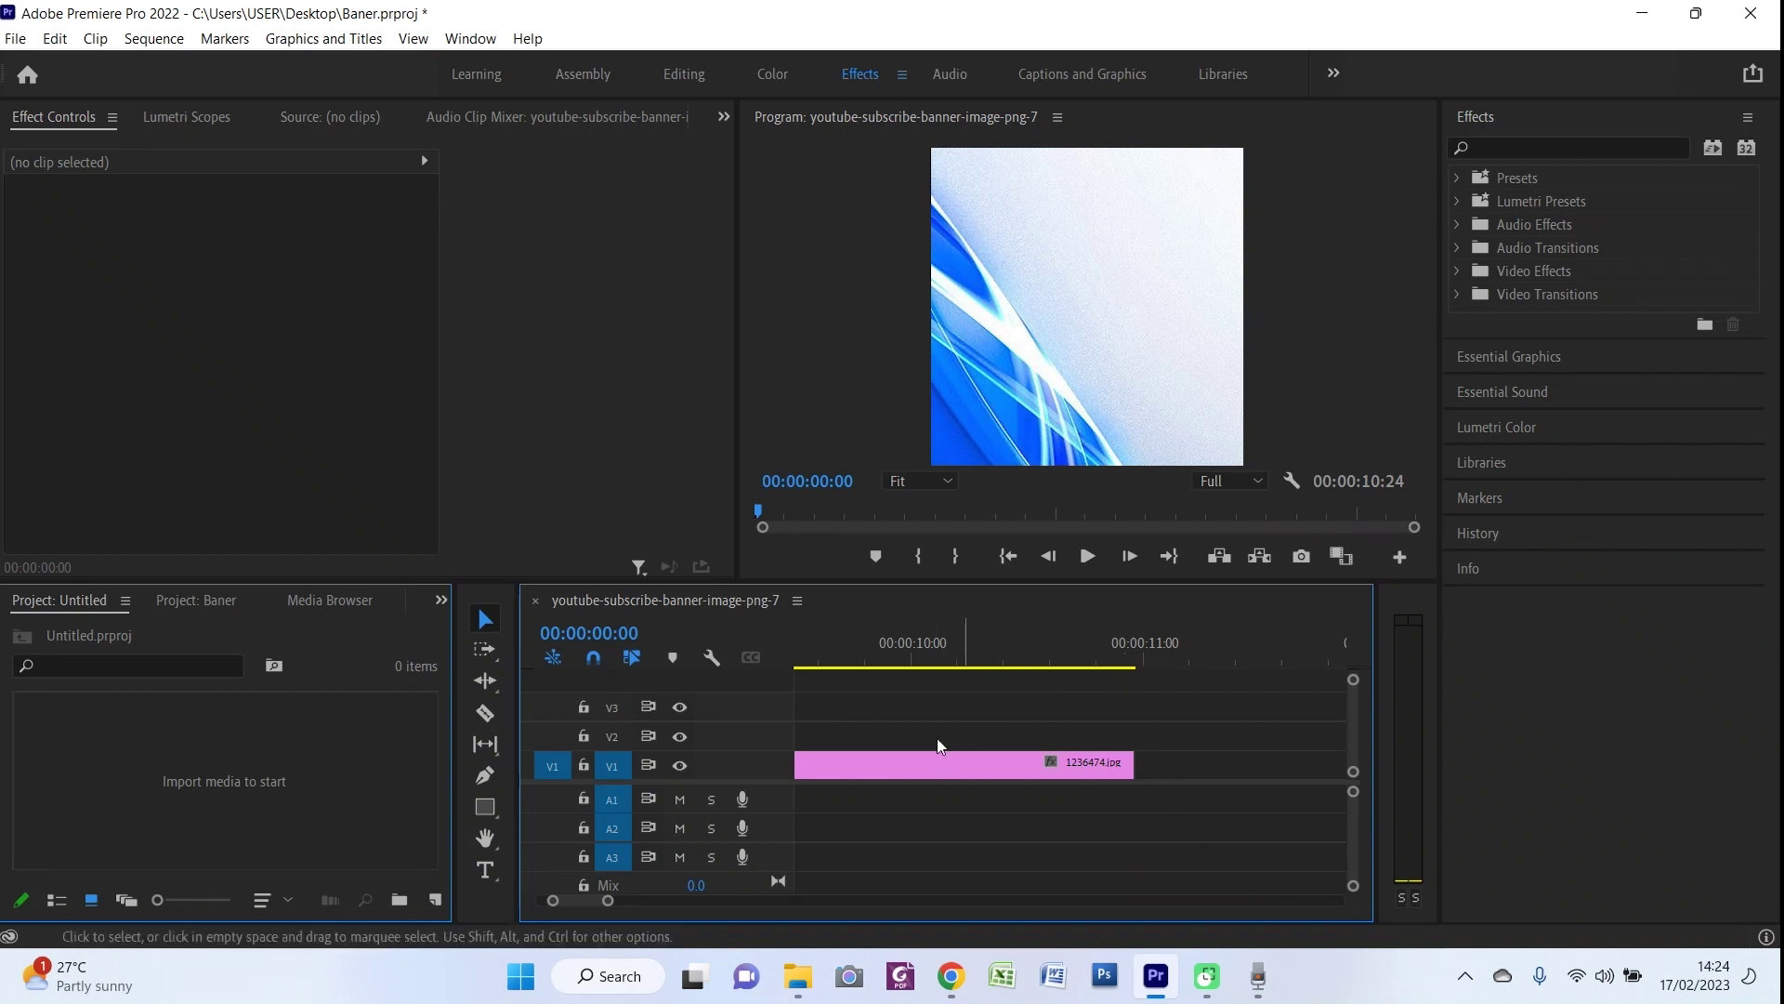
Place Baner.mov from the desktop on V2 above the background, starting shortly before the one-second mark, and maximize the Premiere Pro window again
scroll(938, 740, up, 10)
scroll(938, 740, up, 3)
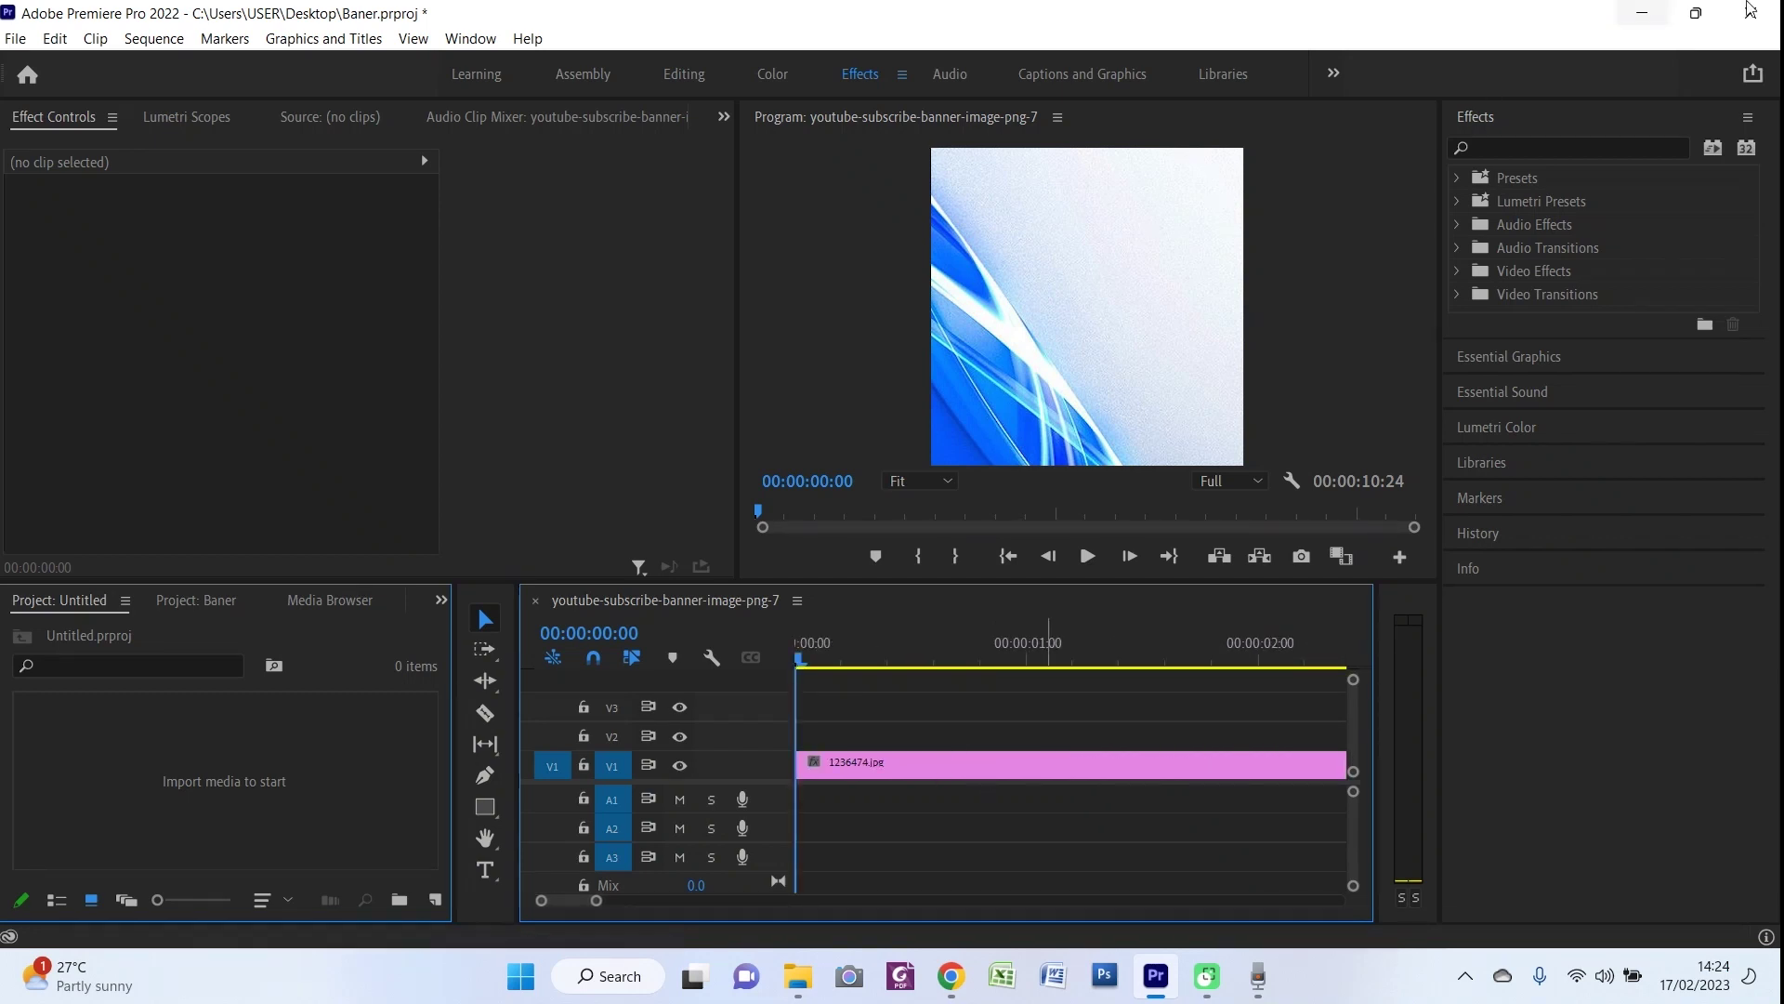
drag(645, 26, 1007, 85)
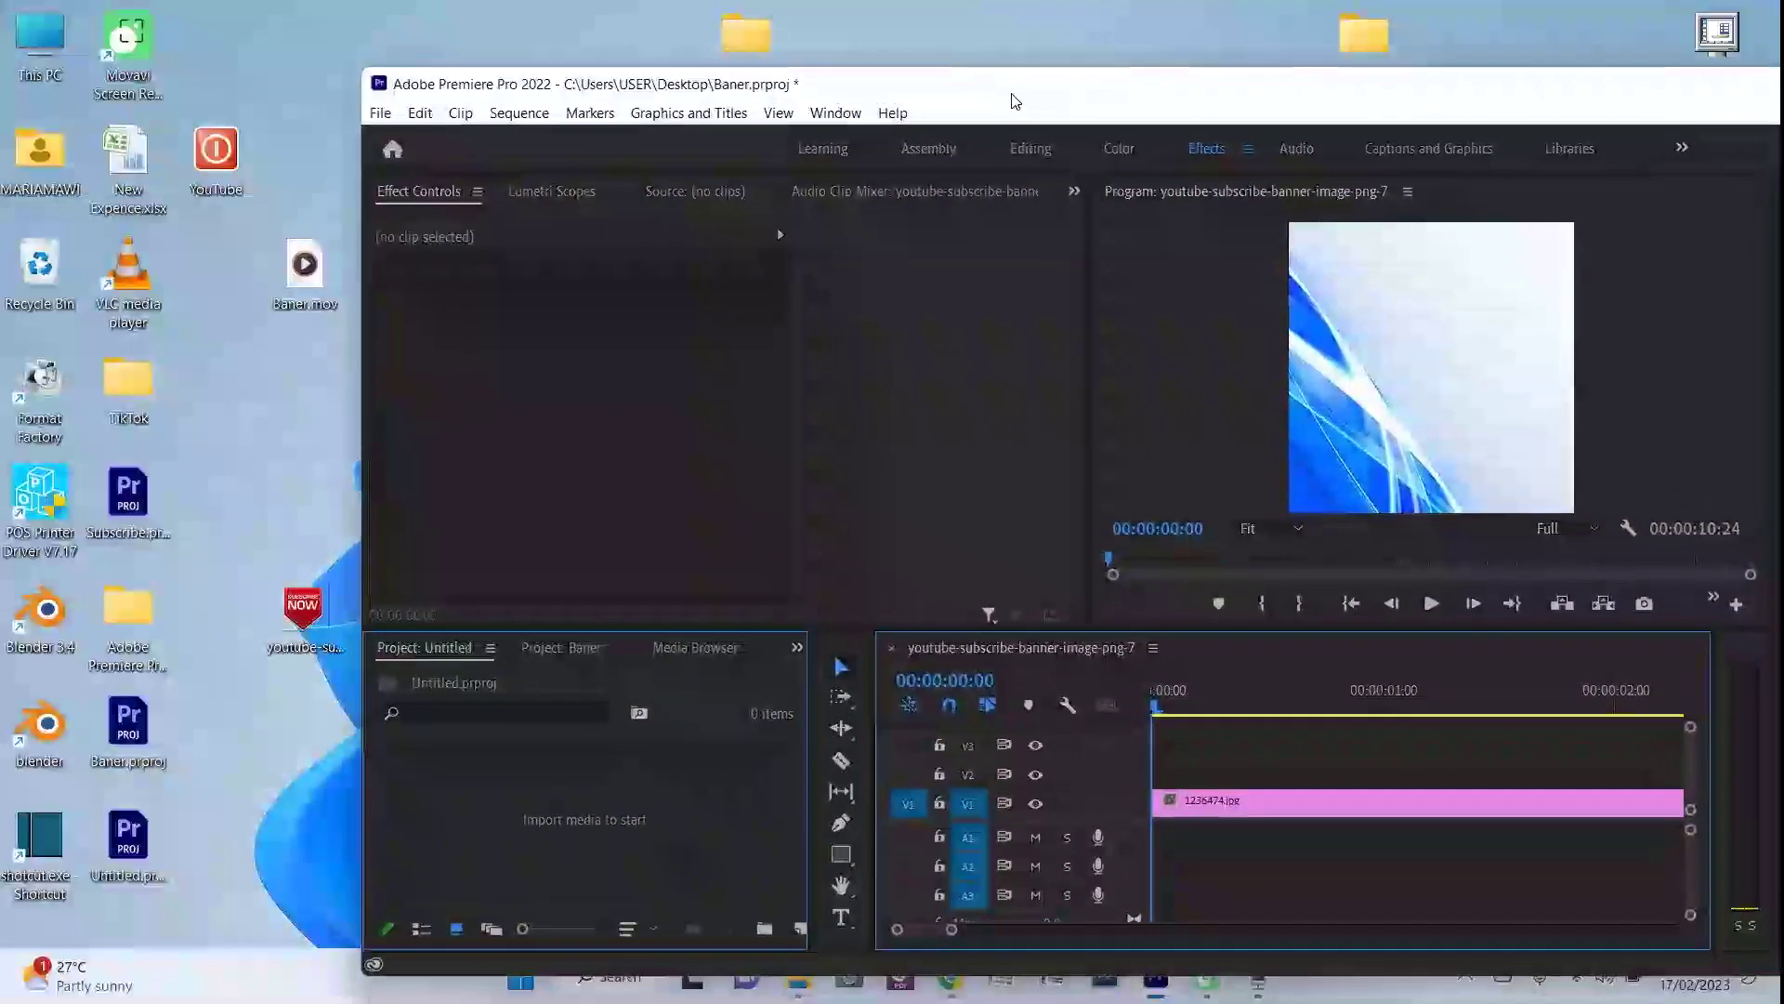
drag(309, 277, 1331, 776)
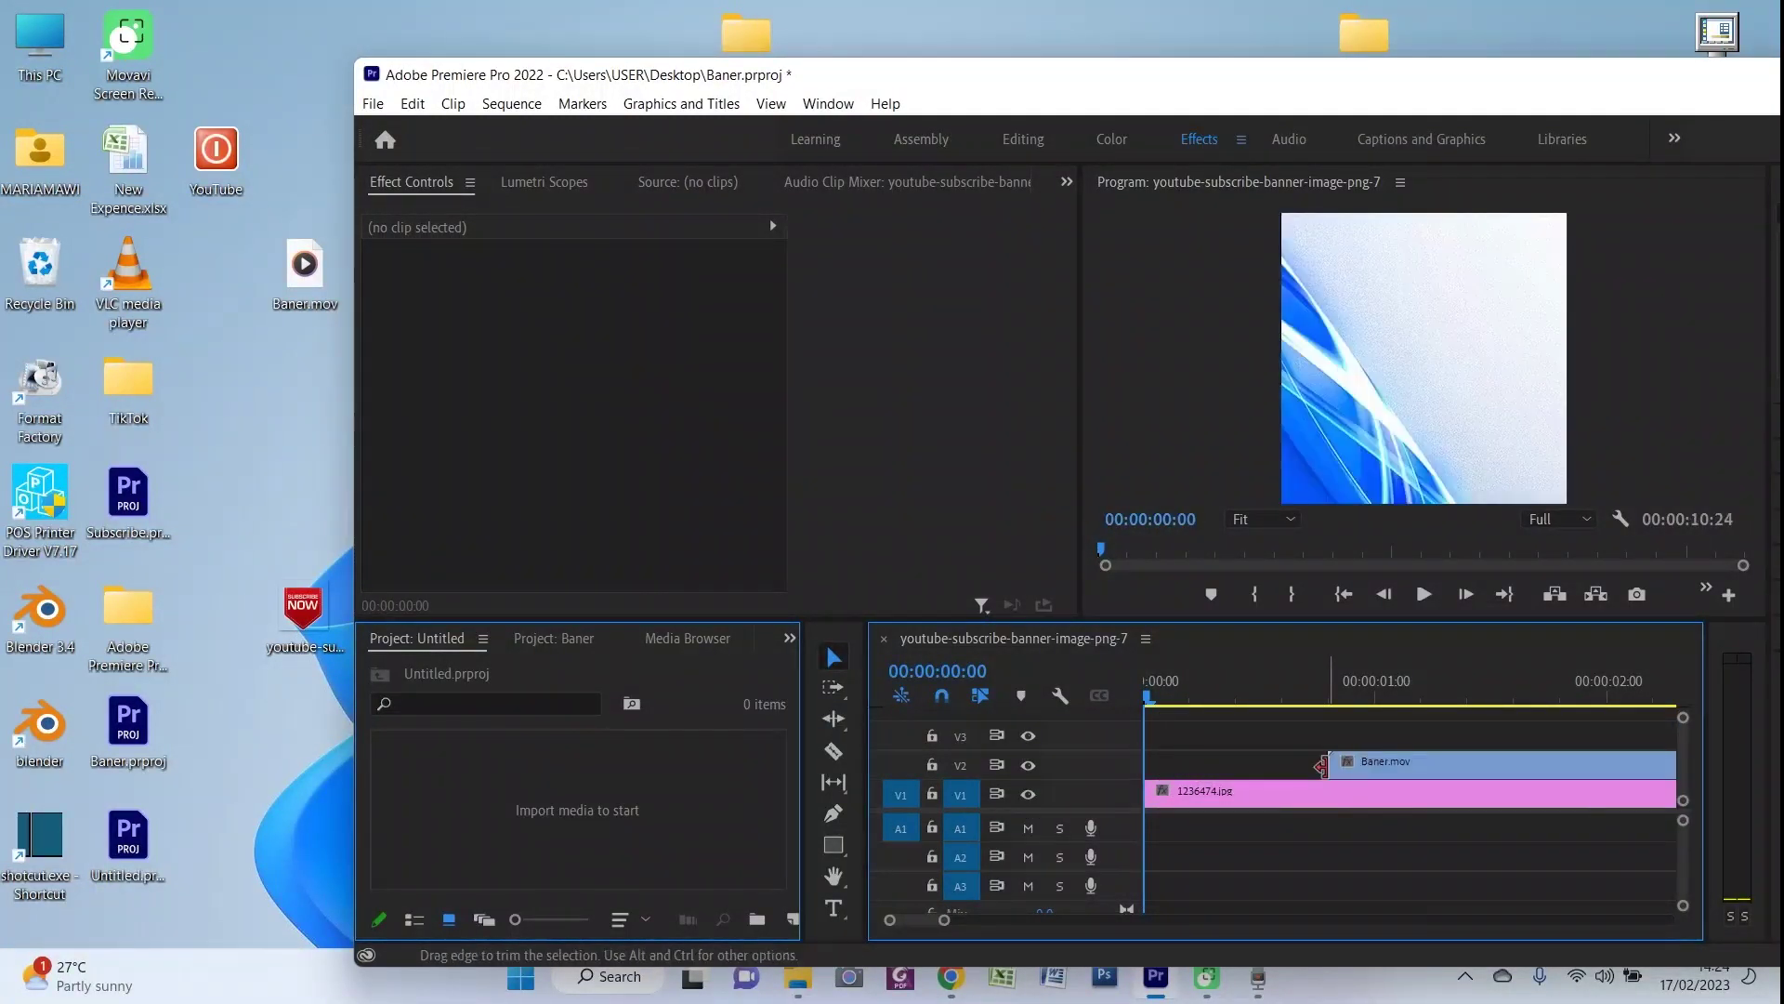
drag(1587, 82, 967, 39)
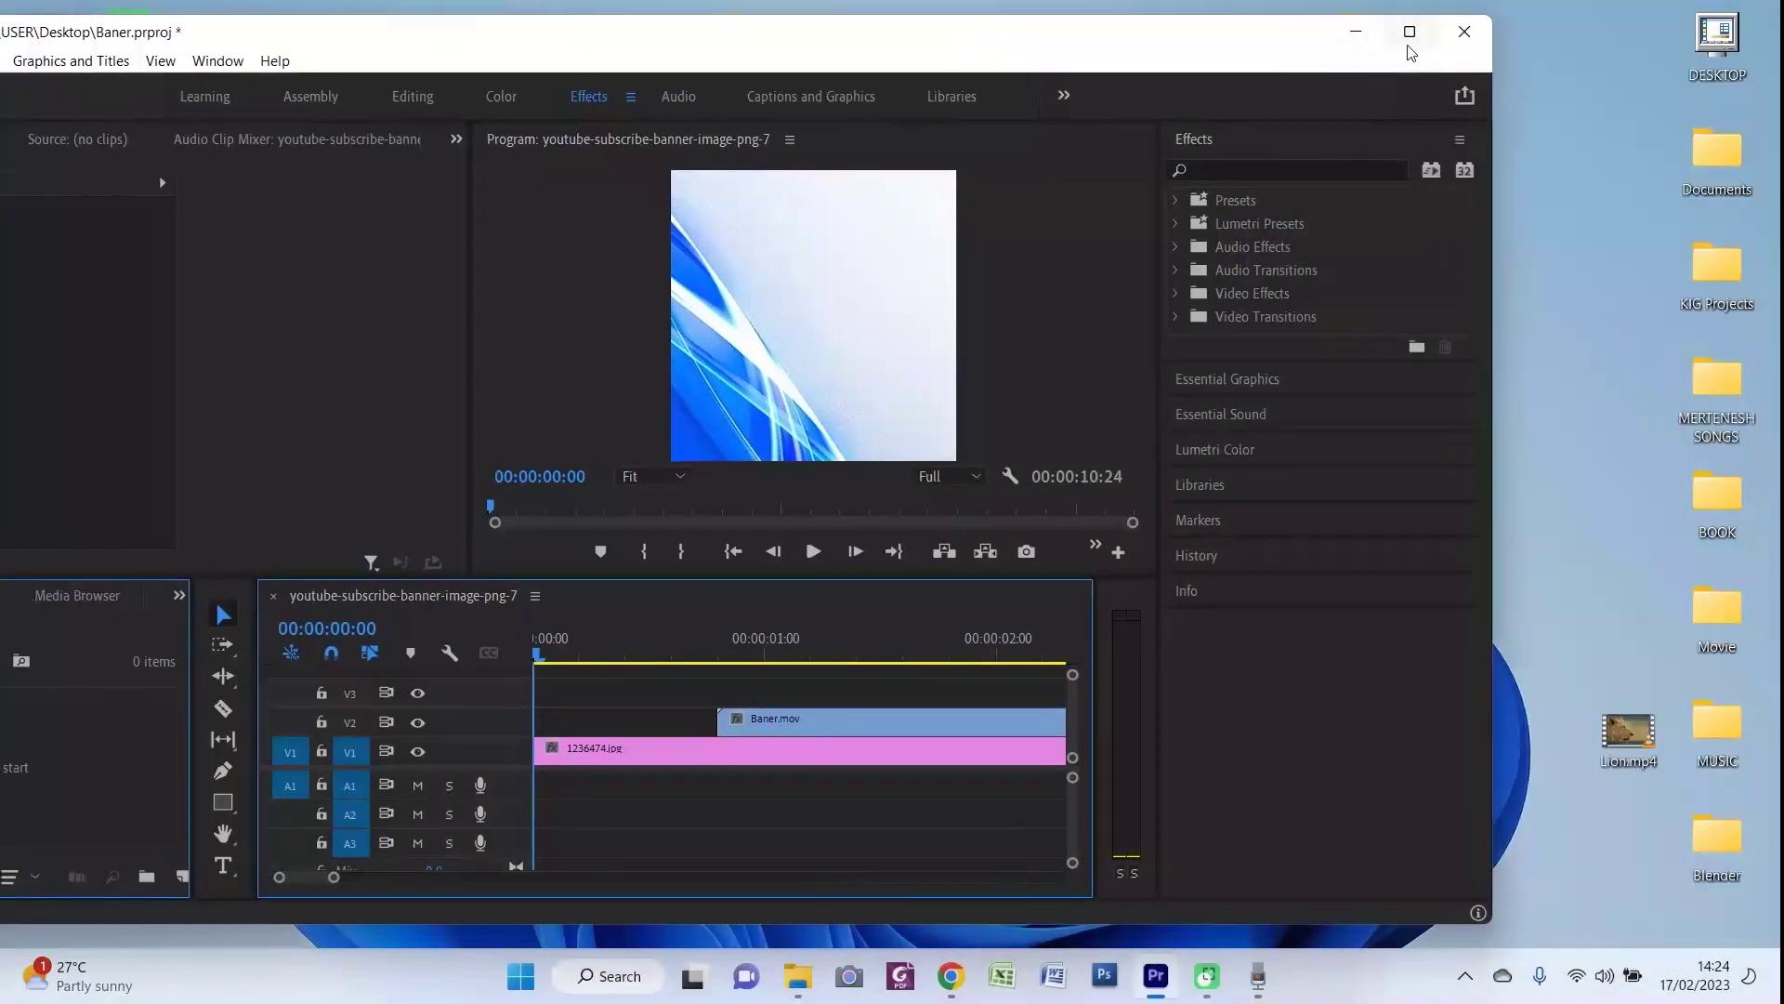
click(1399, 31)
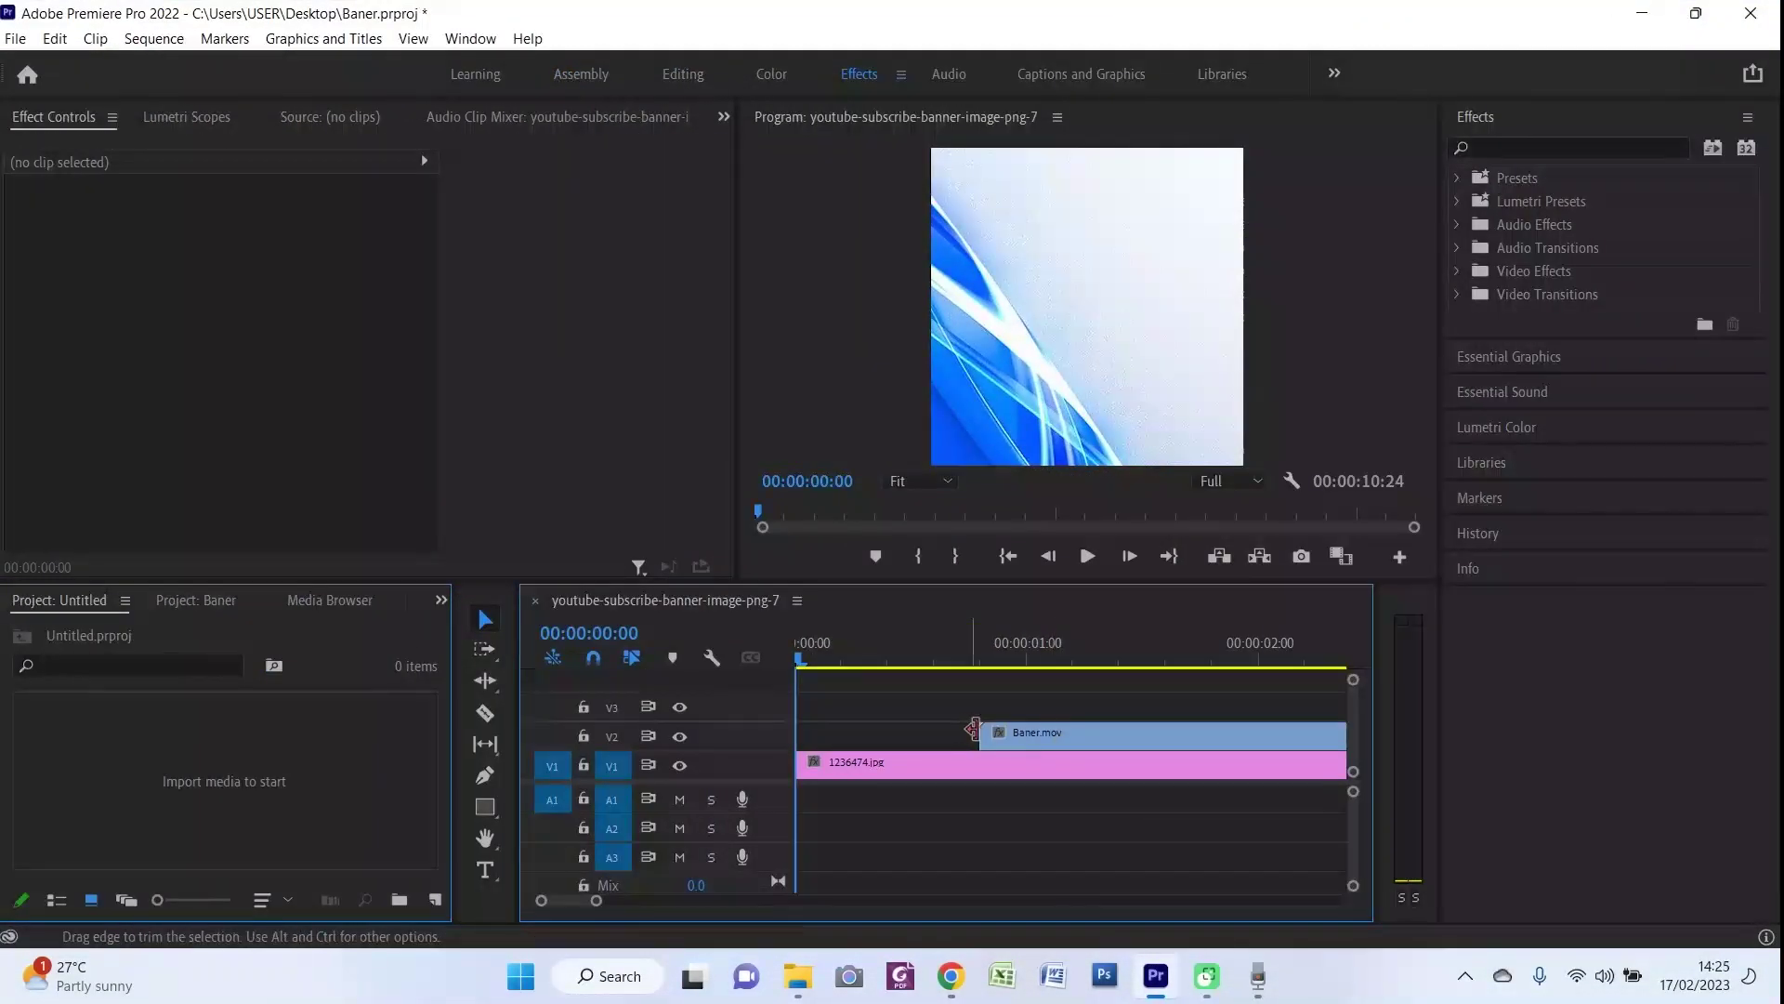
Play the sequence to preview the banner over the background, and return to the part where the ribbon comes down
click(1086, 555)
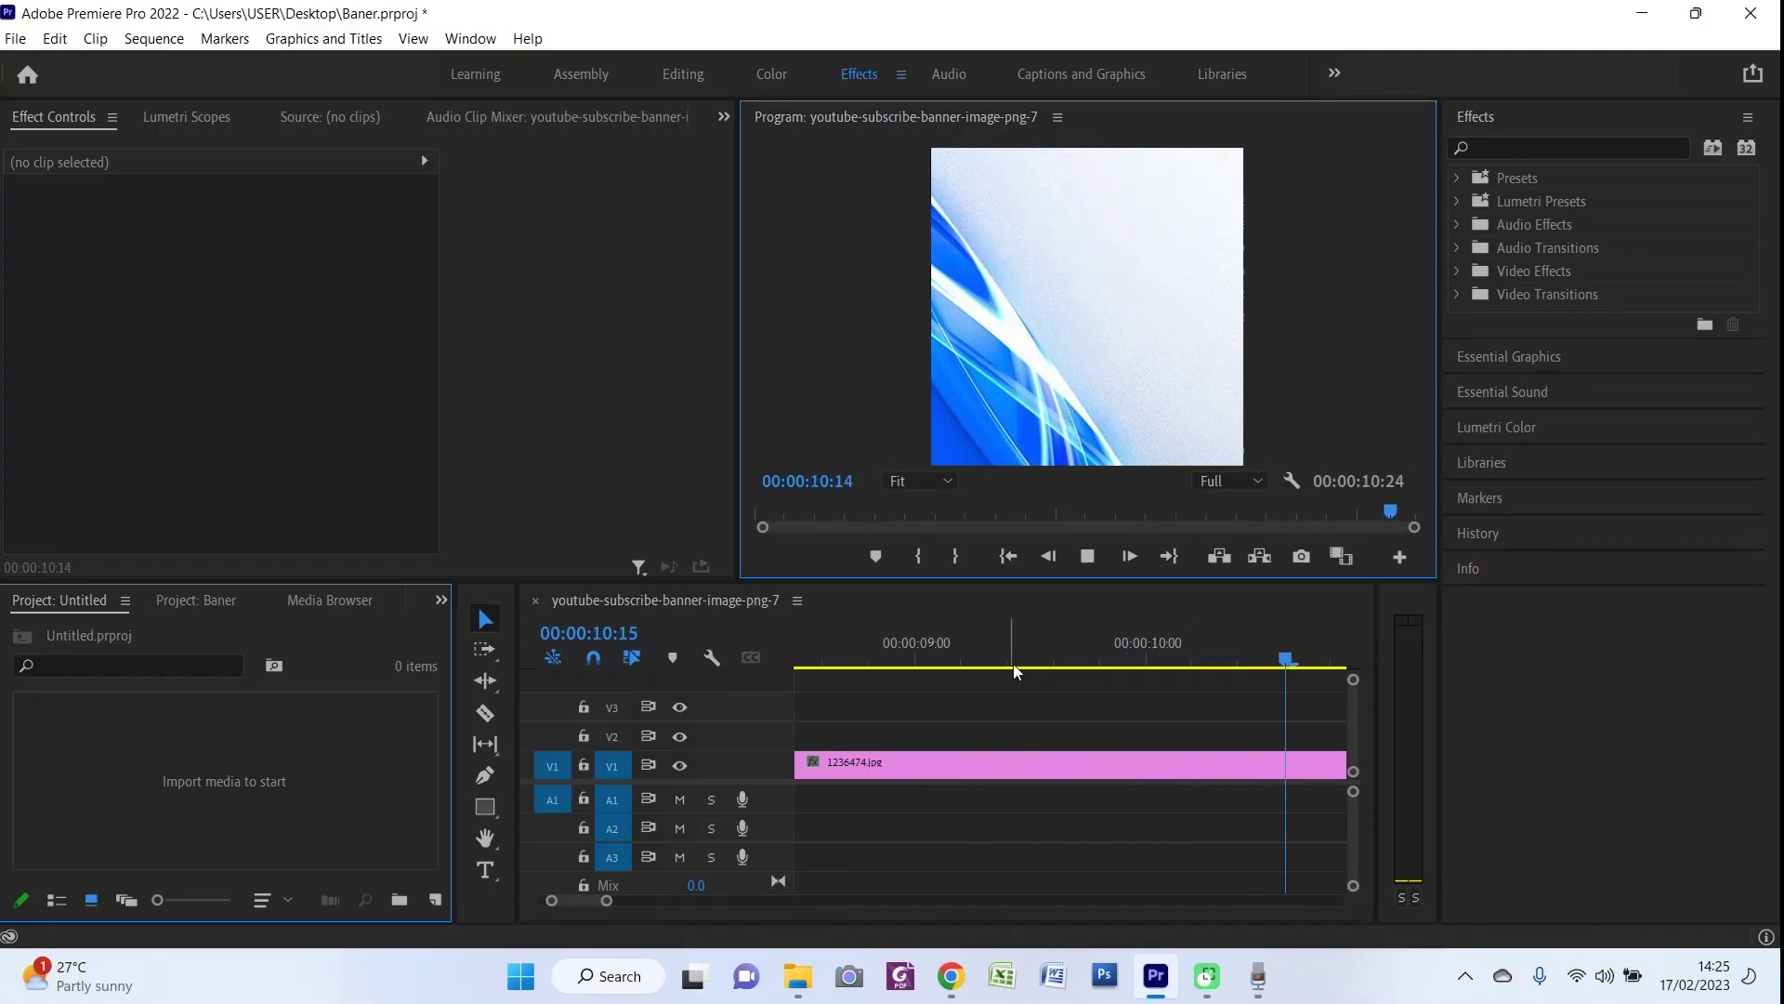
click(1008, 662)
key(j)
key(j)
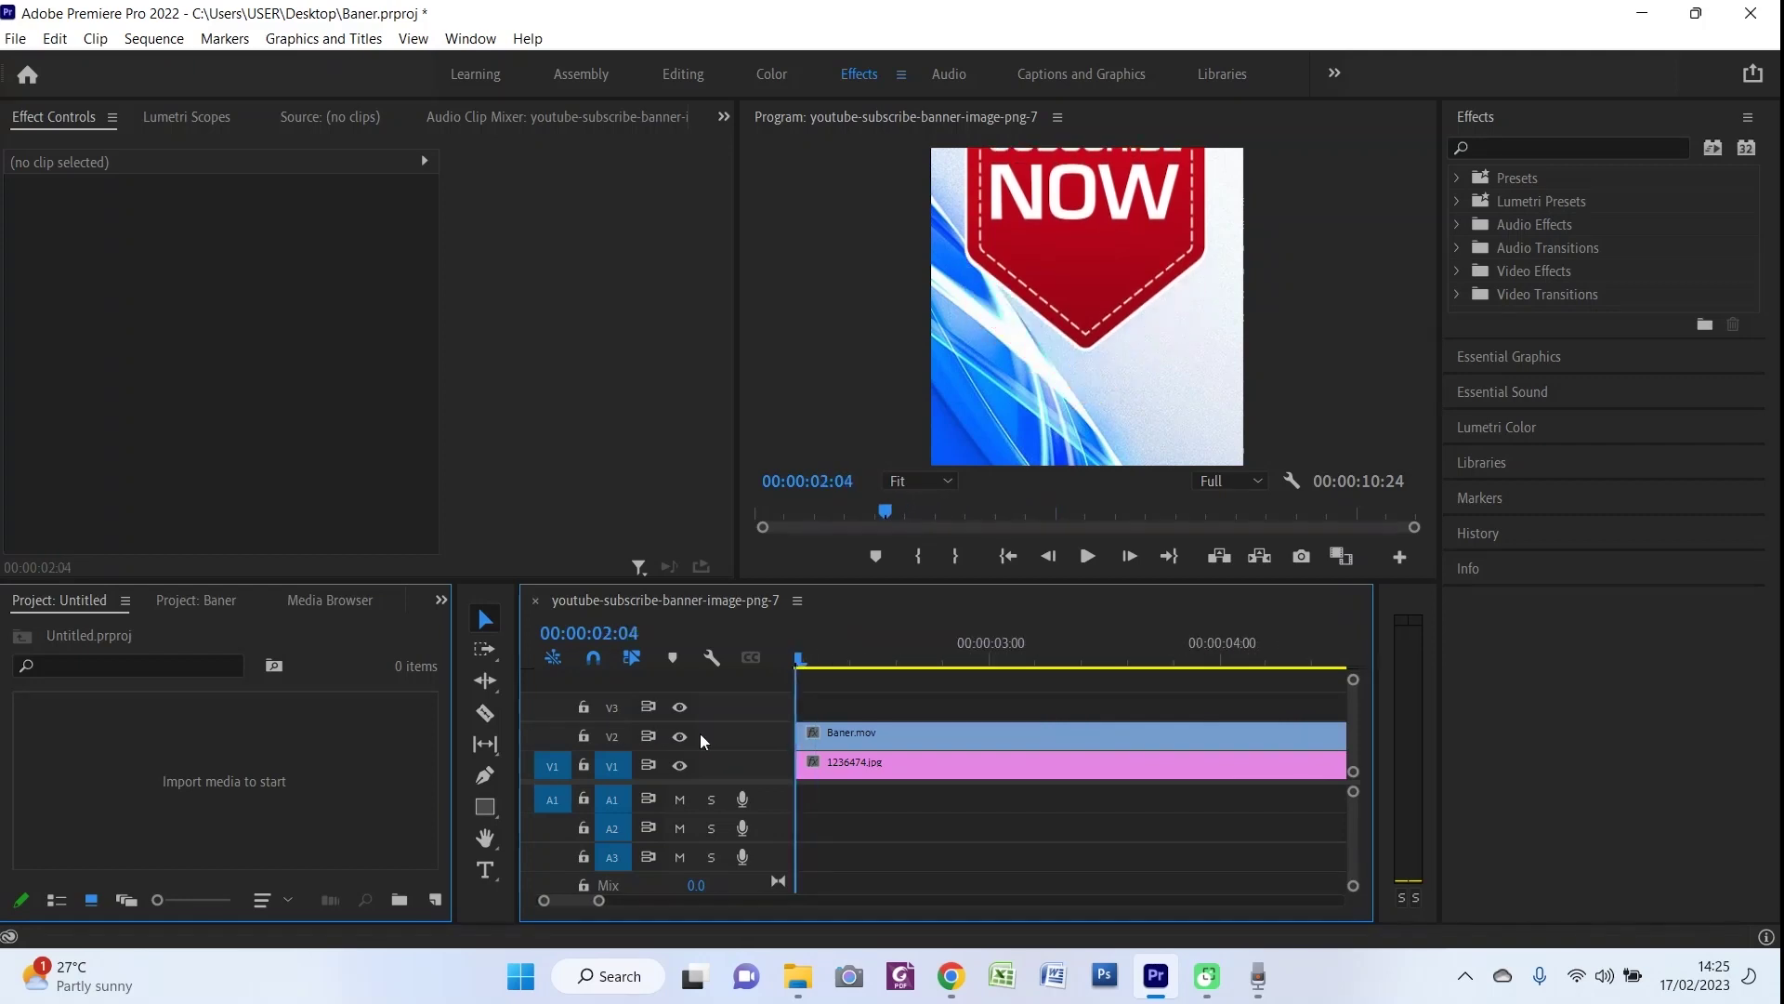
click(935, 734)
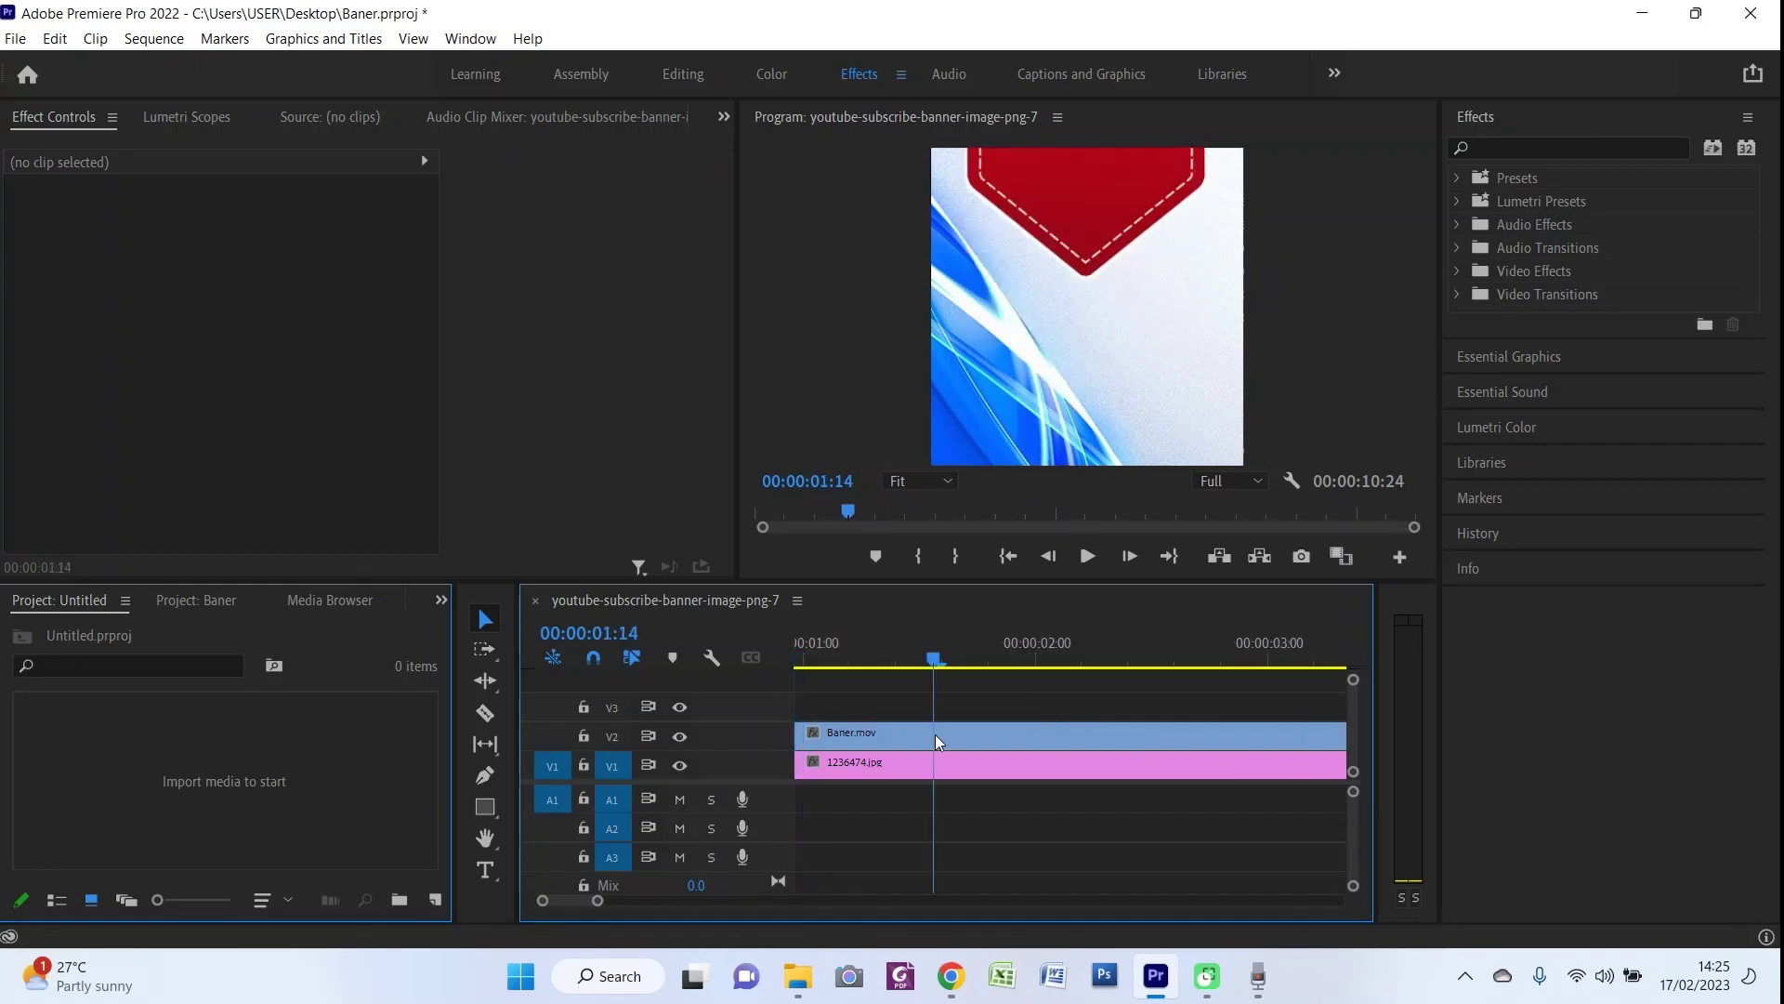
With the playhead at 00:00:03:02, scale the Baner.mov clip to 31.1 and move it to the frame's upper-right corner at position 279.0, 45.8
click(1002, 740)
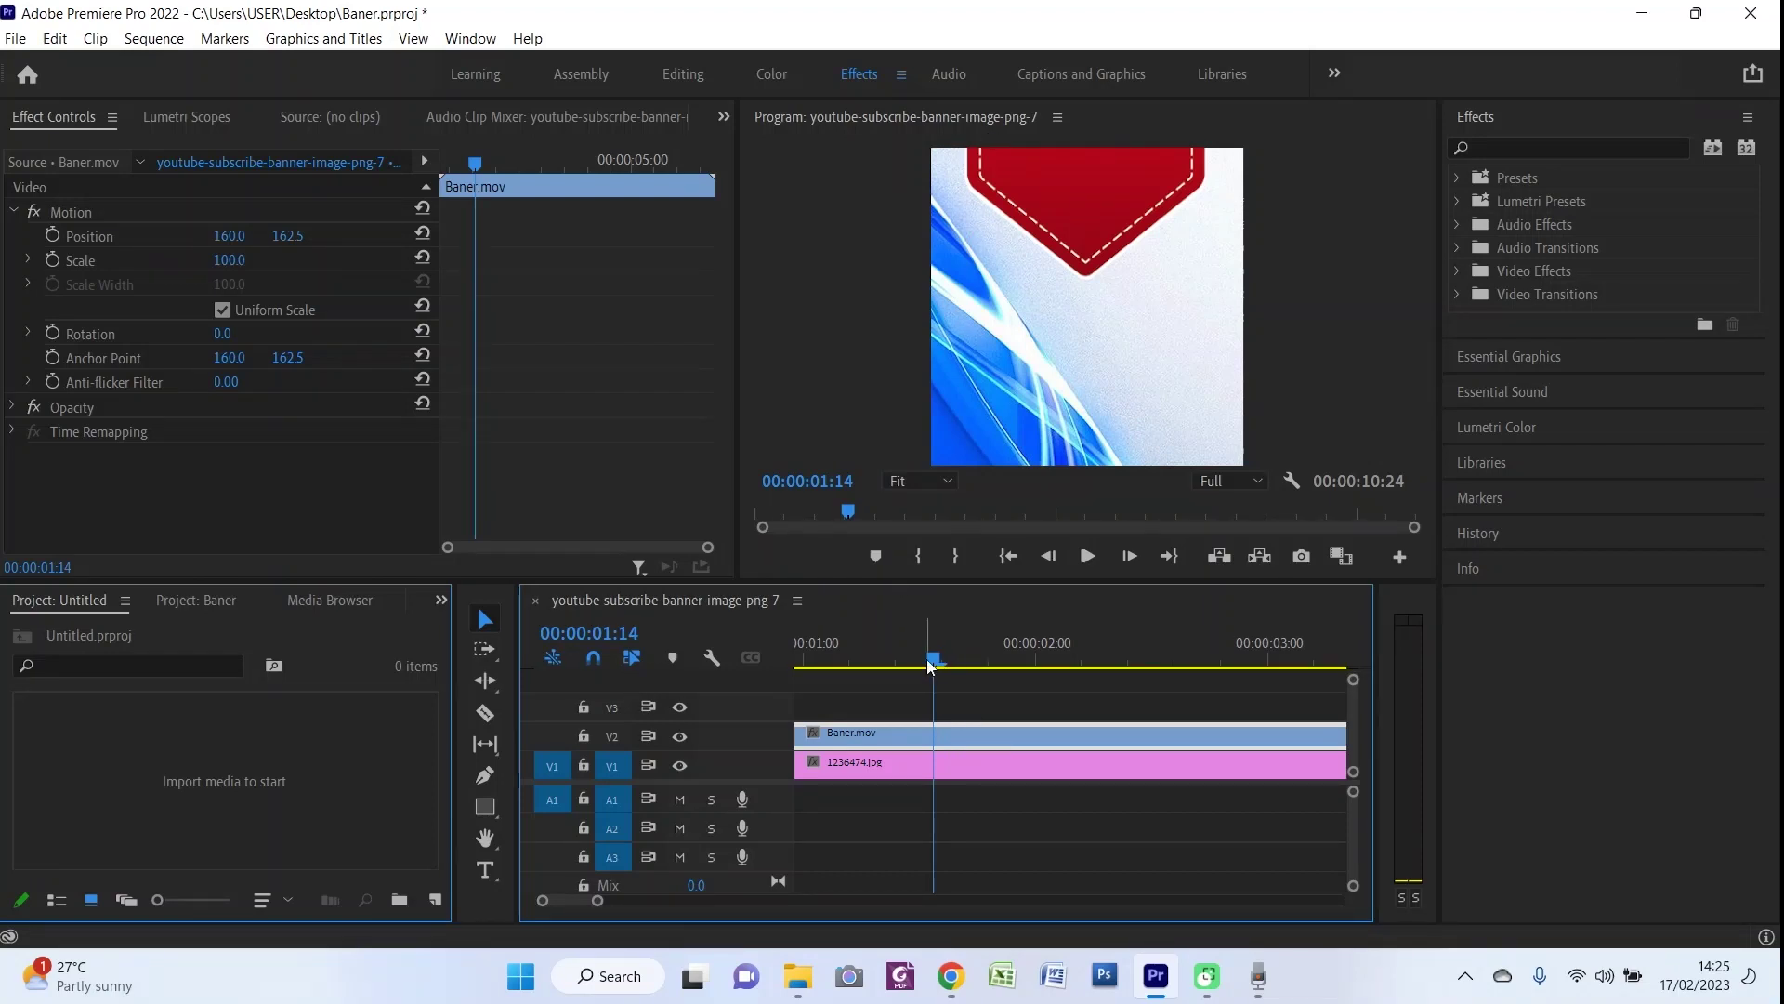
drag(935, 662, 1292, 661)
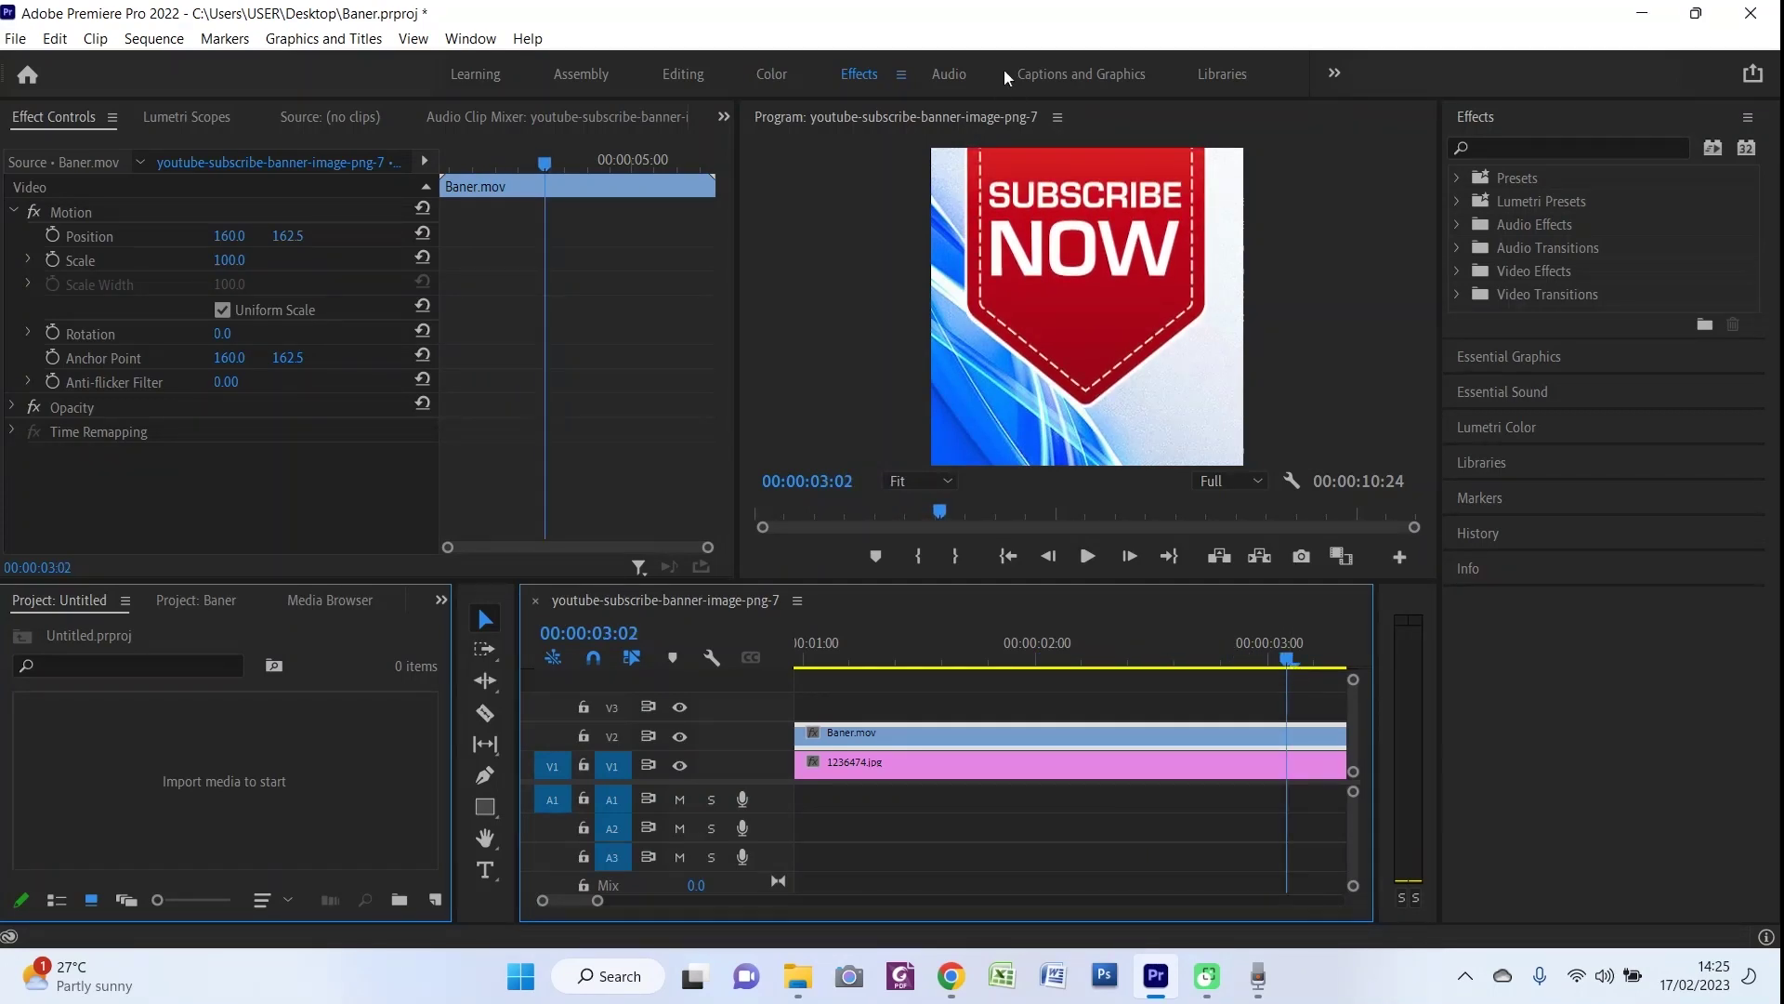
click(1097, 264)
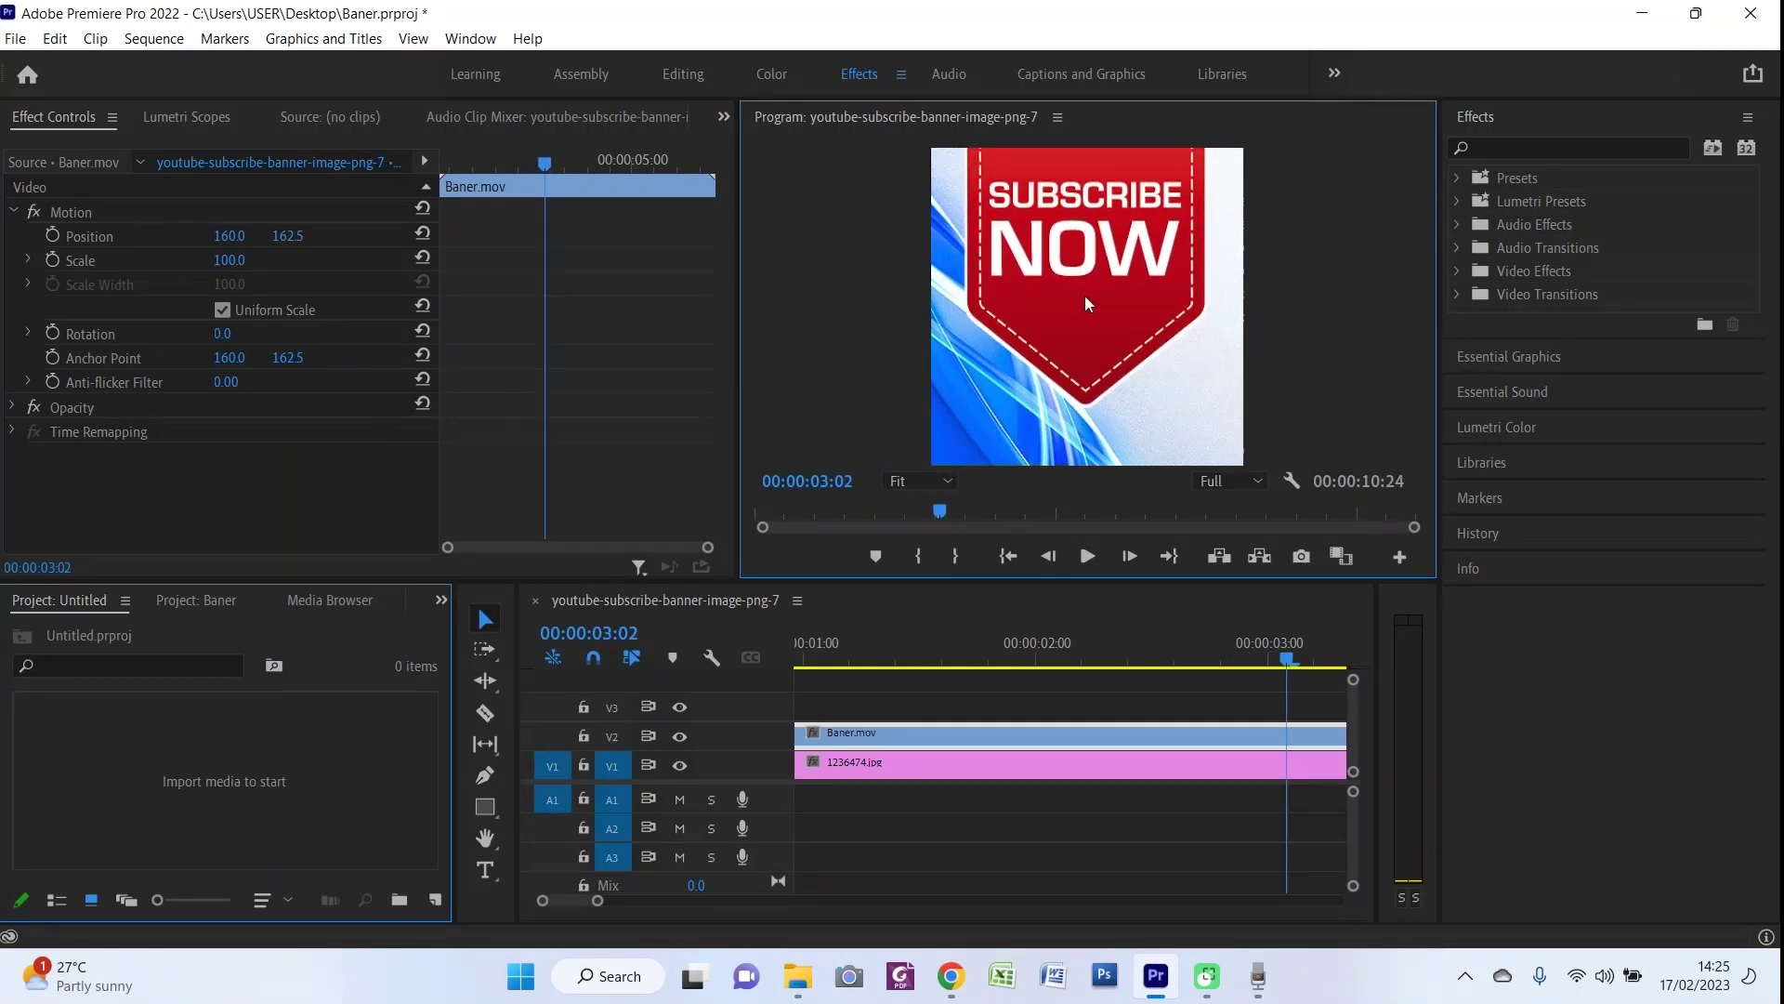
click(1084, 294)
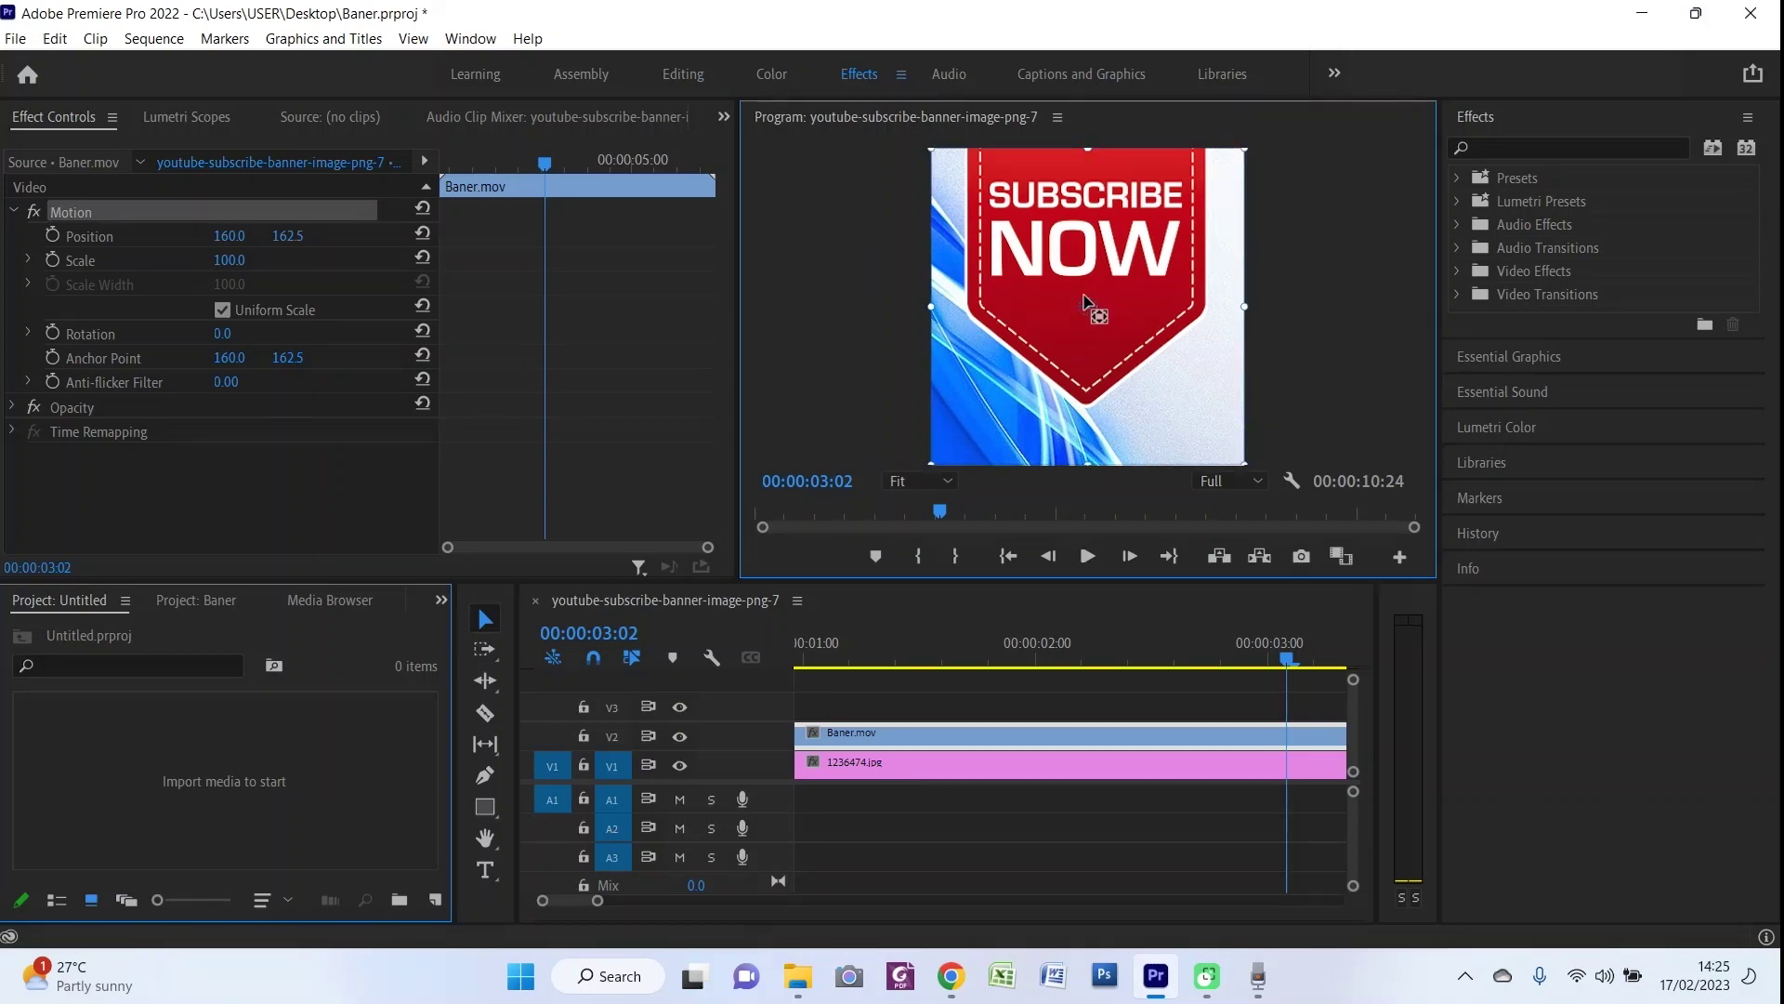
drag(1242, 464, 1154, 354)
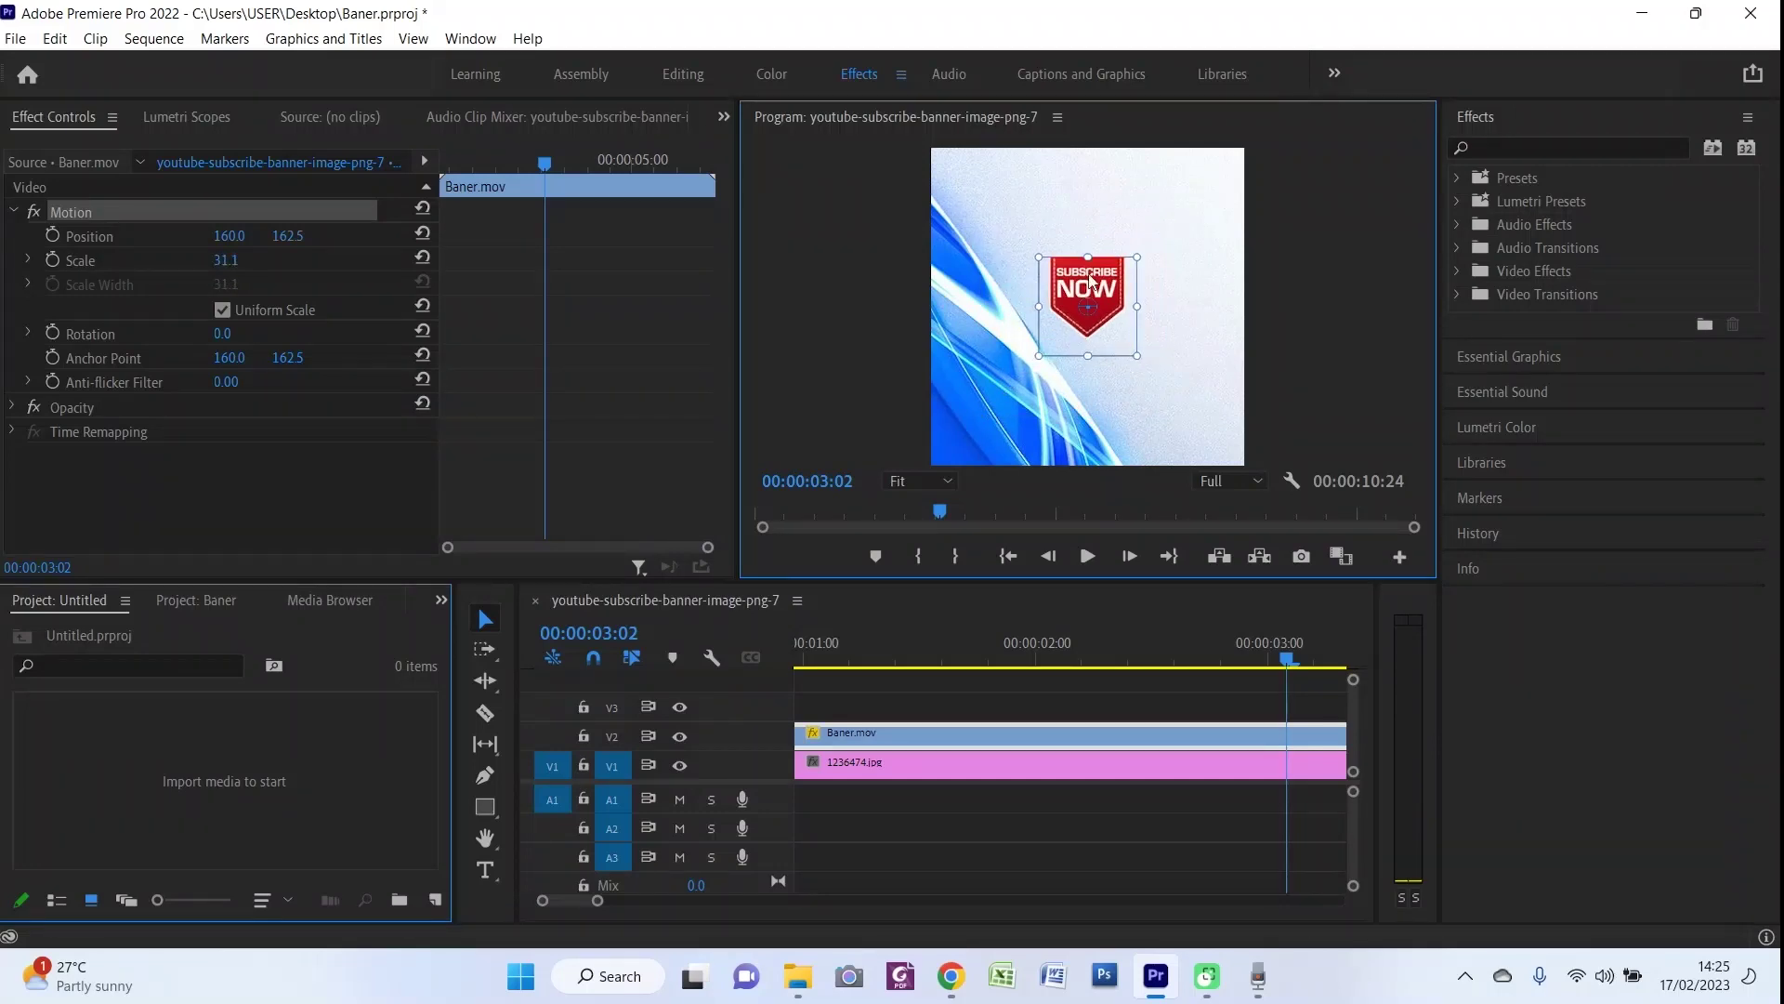
drag(1115, 286, 1230, 173)
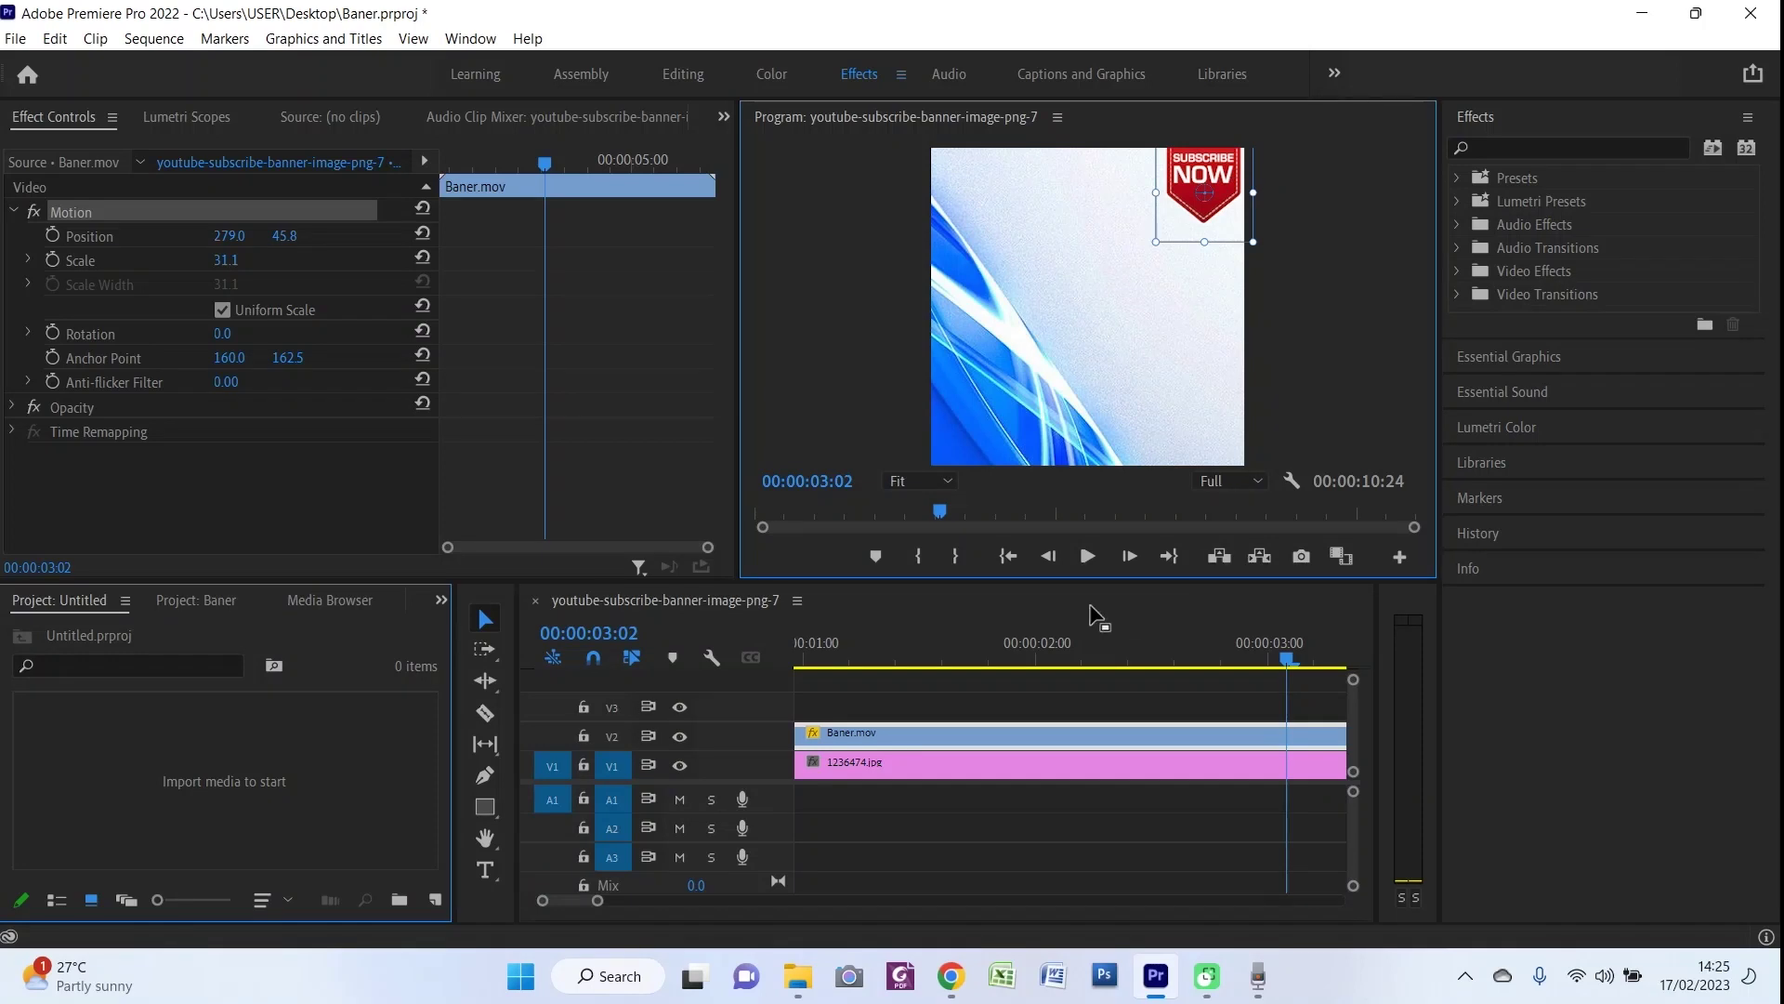
click(1141, 388)
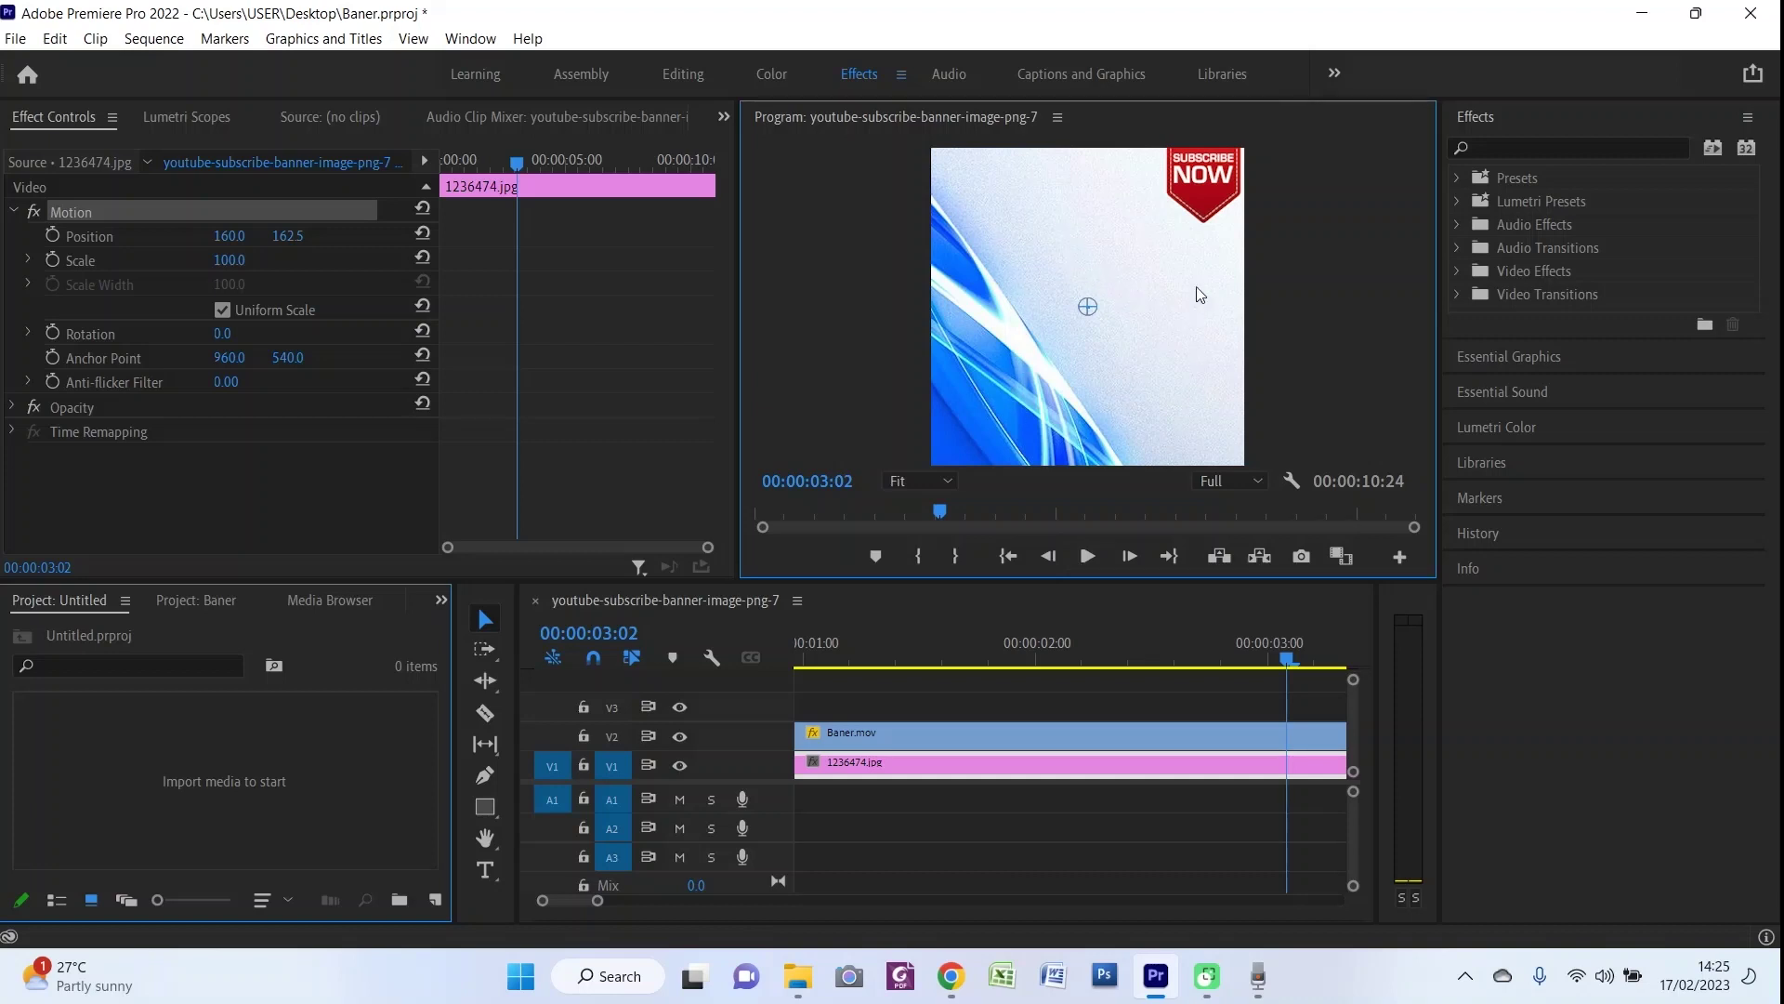
Play the sequence through again to check the small corner ribbon's animation over the background
click(1088, 557)
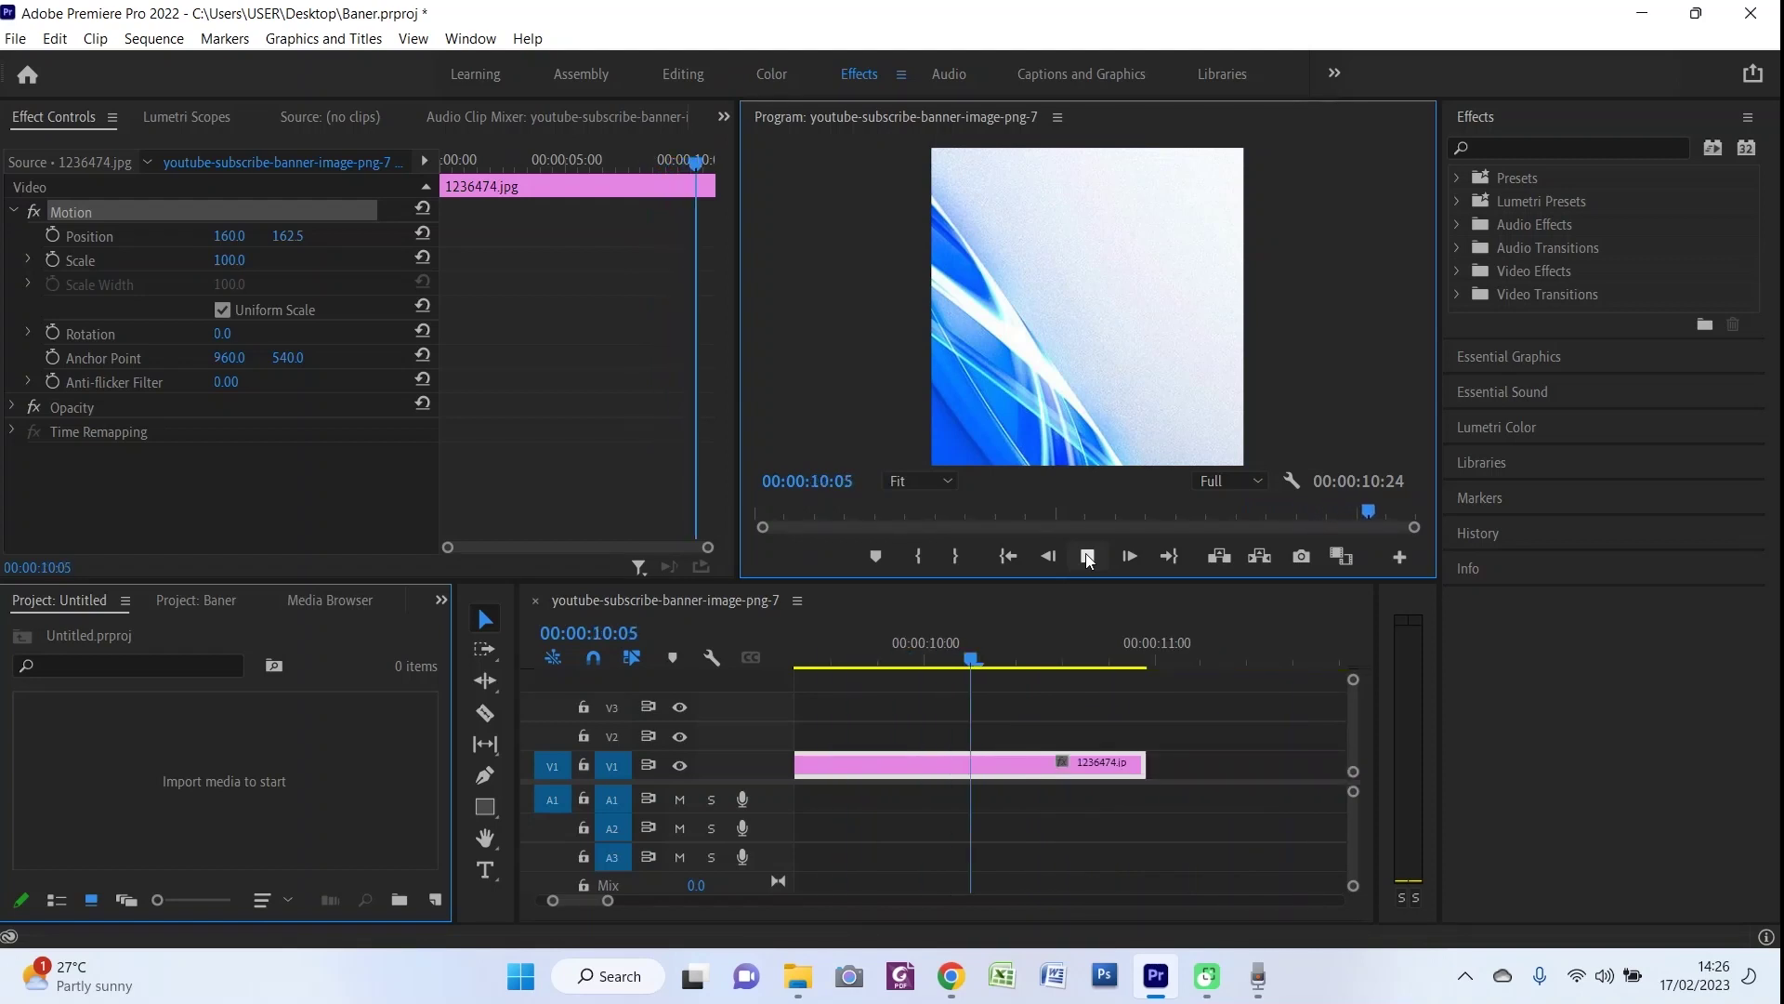
click(1087, 556)
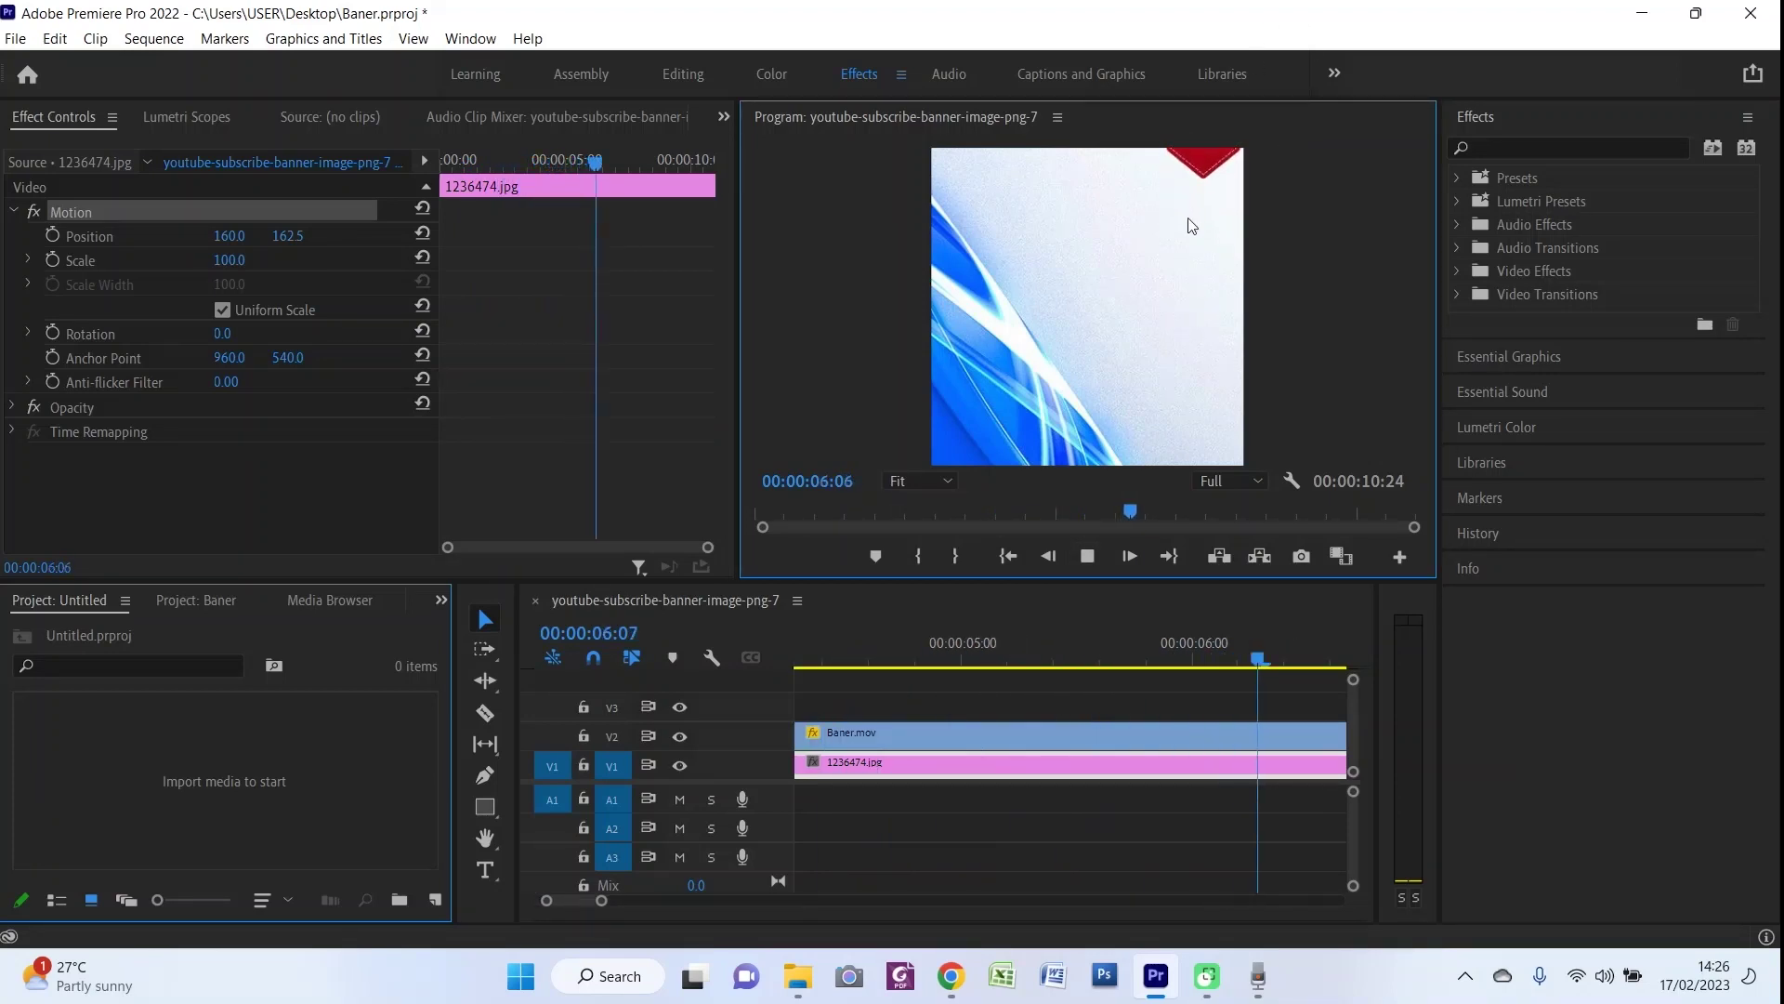
click(1088, 556)
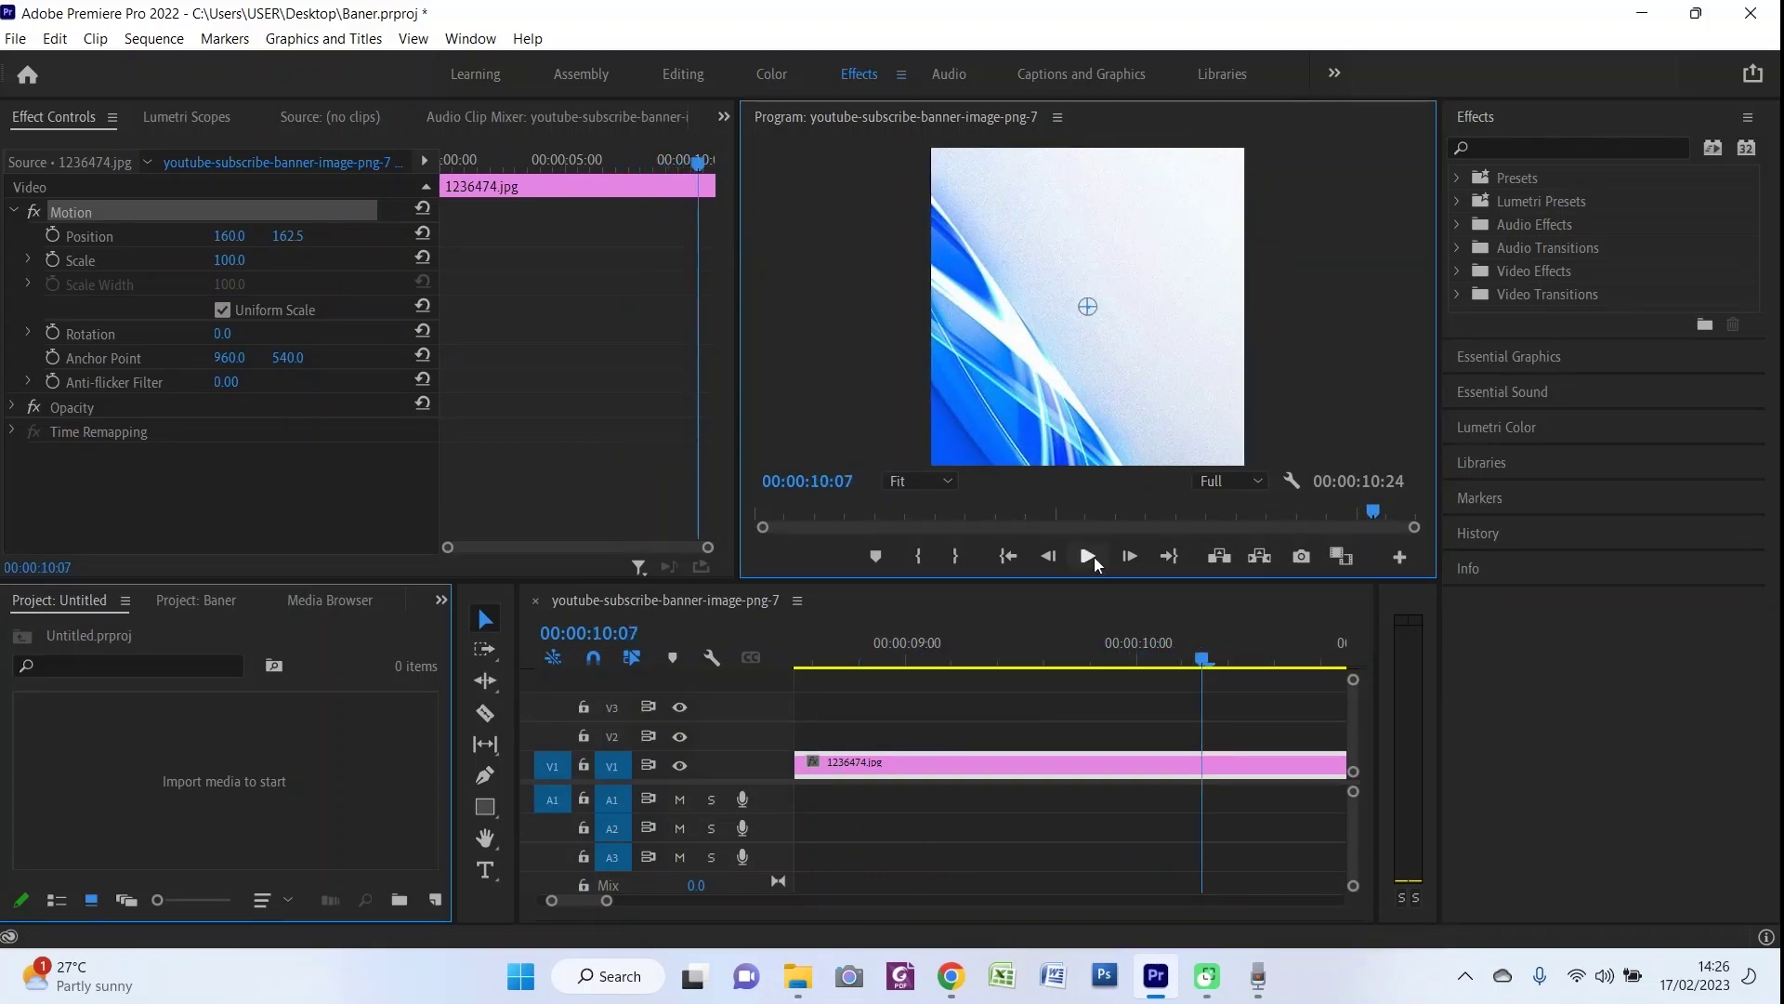
Open the media export settings for the sequence and set the format to H.264
click(30, 40)
click(30, 40)
click(29, 40)
mouse_move(149, 655)
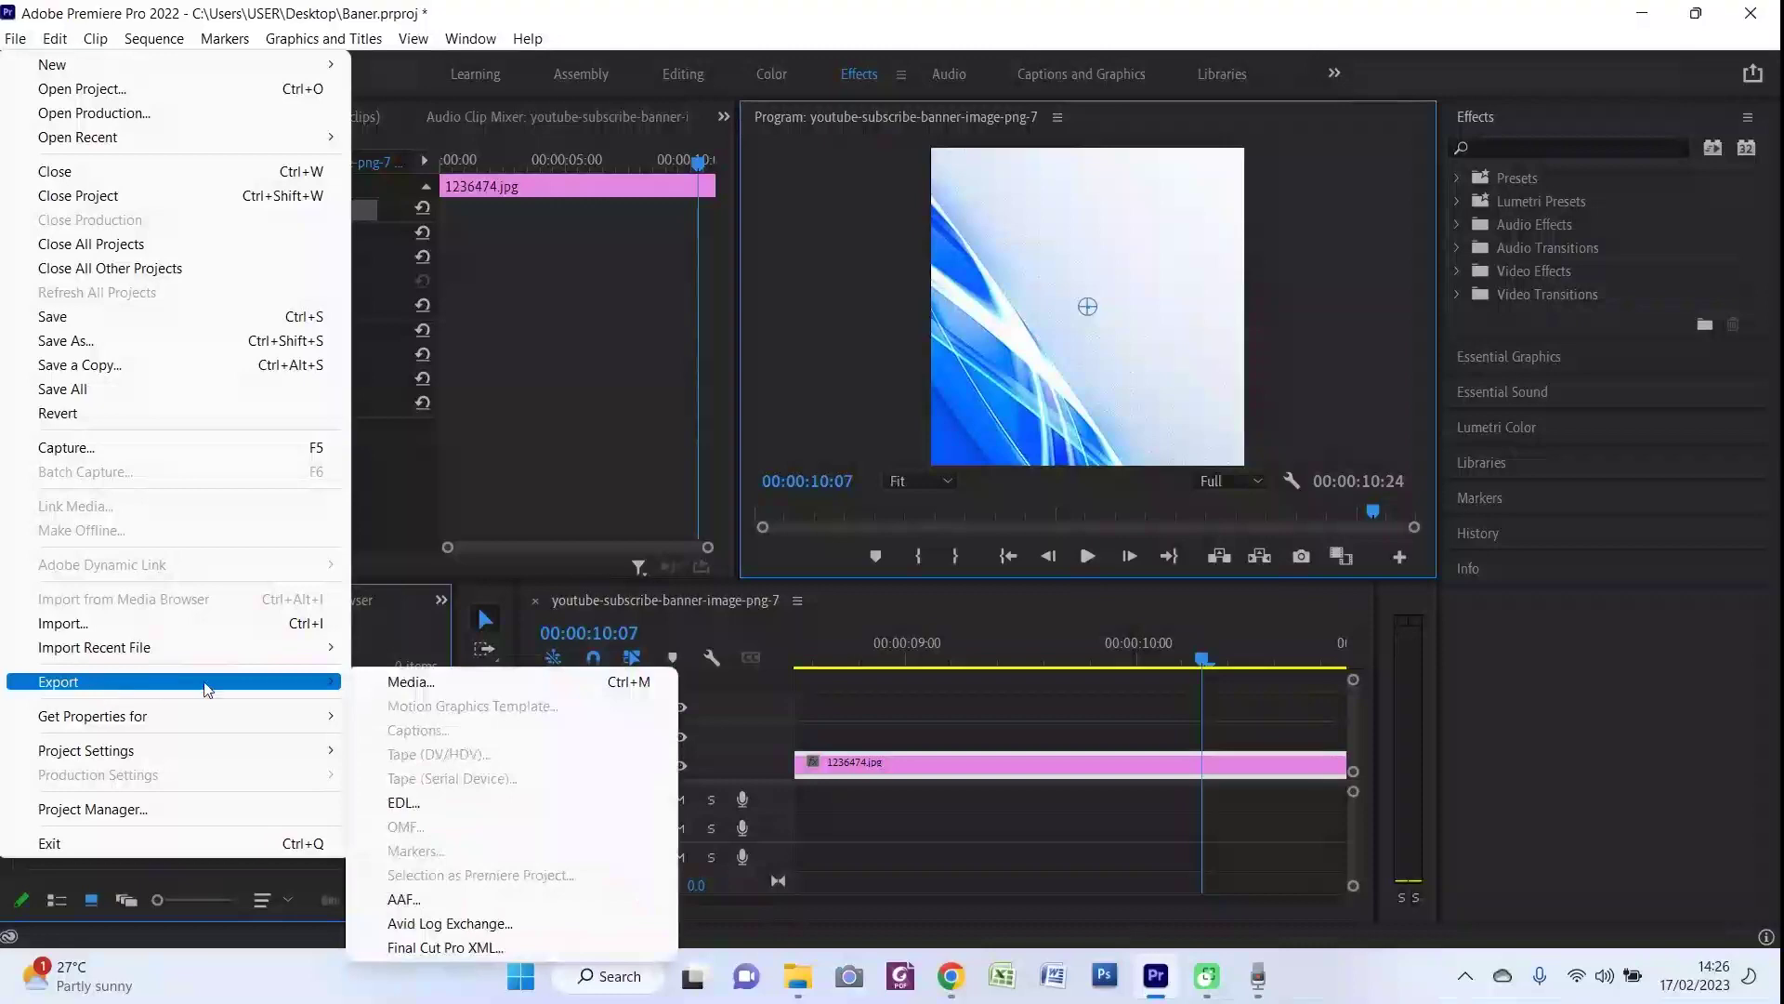
mouse_move(93, 681)
click(392, 683)
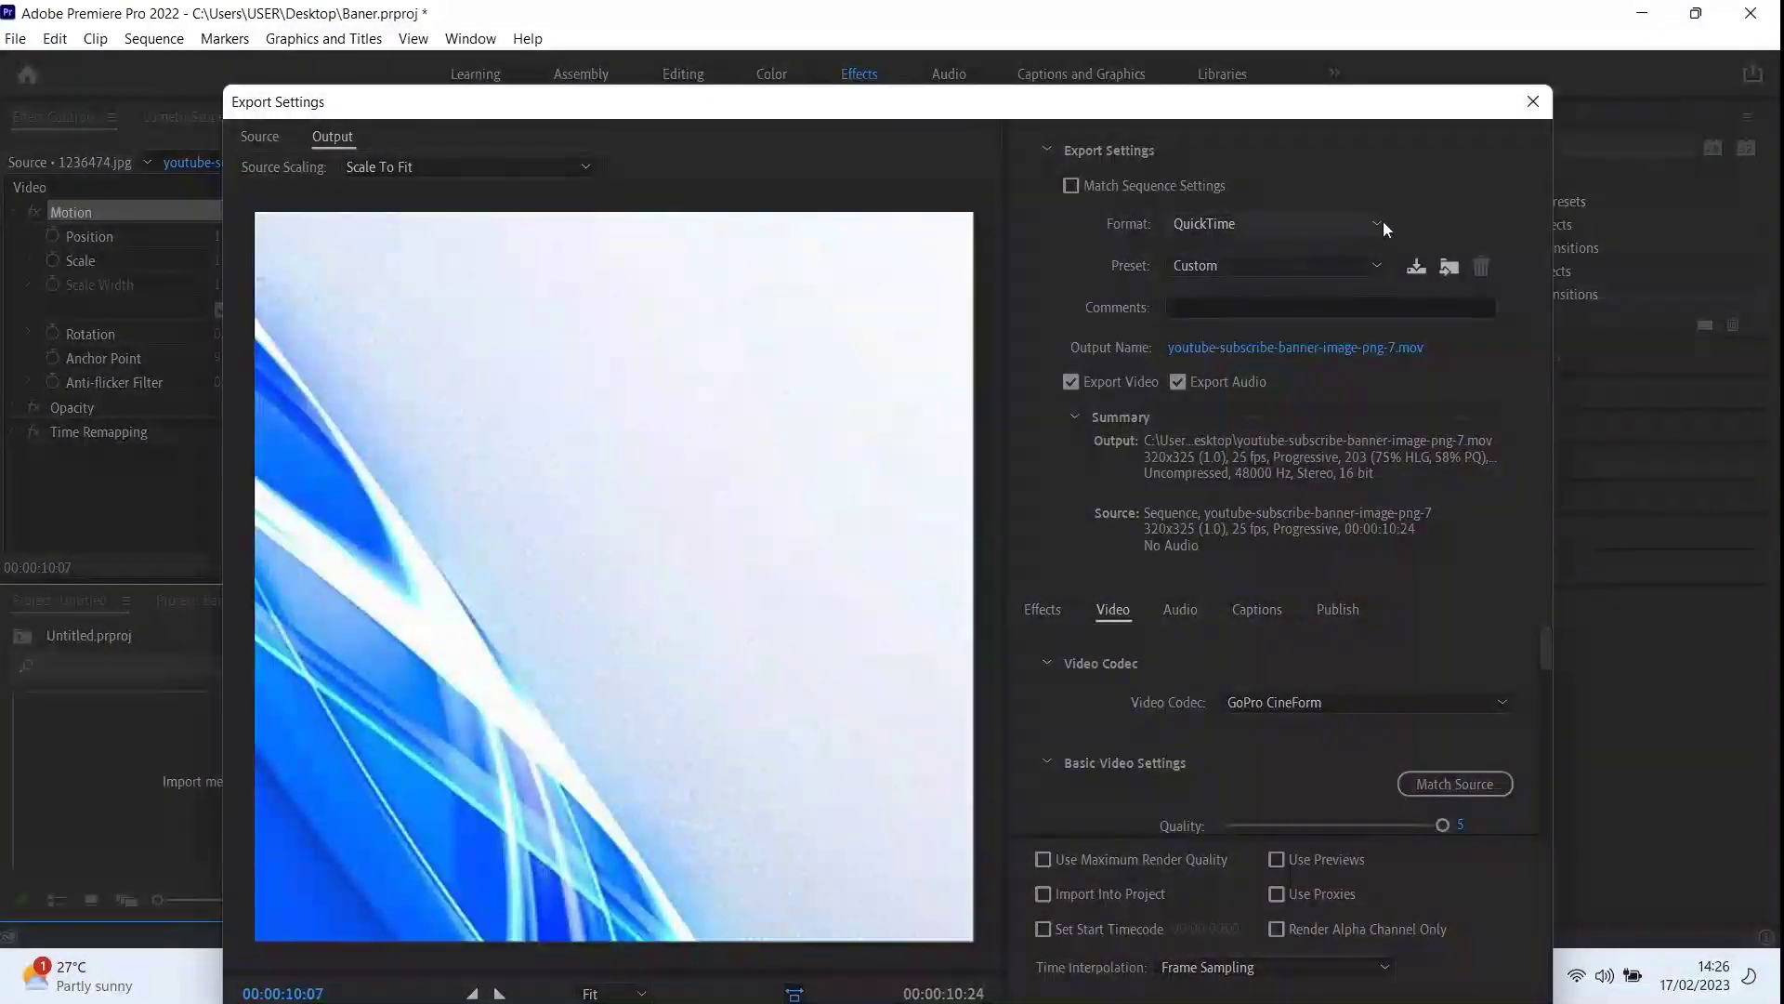
click(1378, 223)
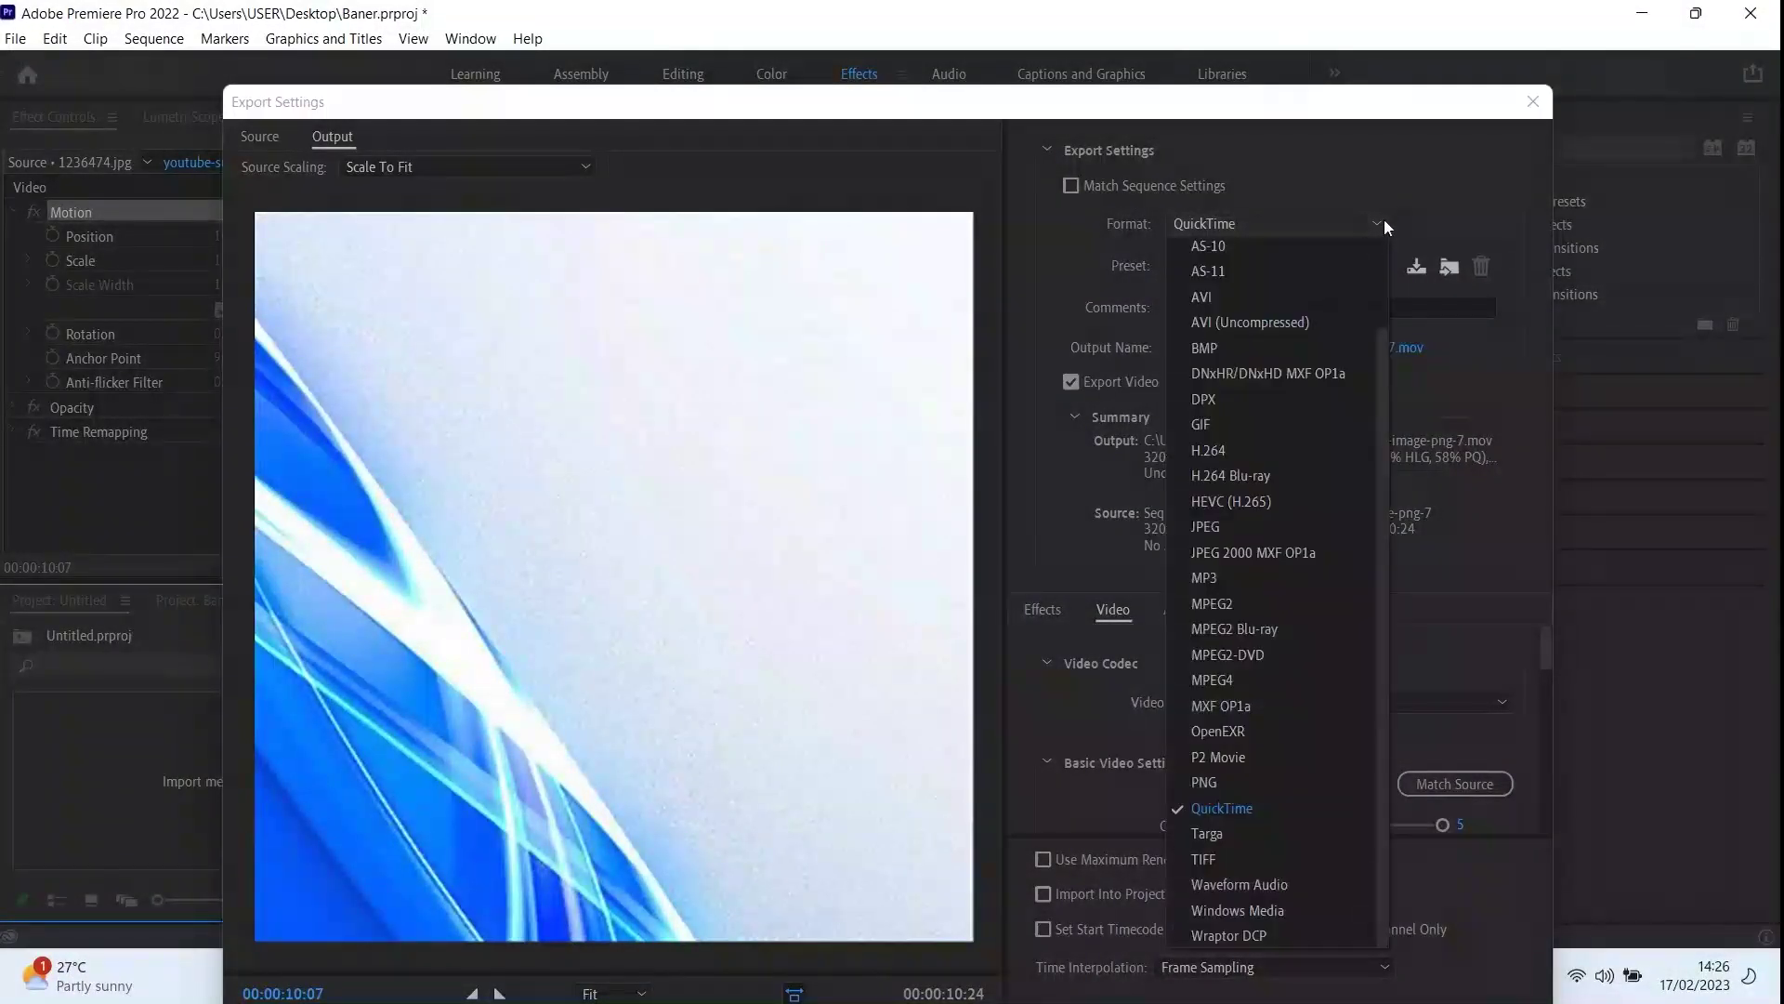
click(1227, 454)
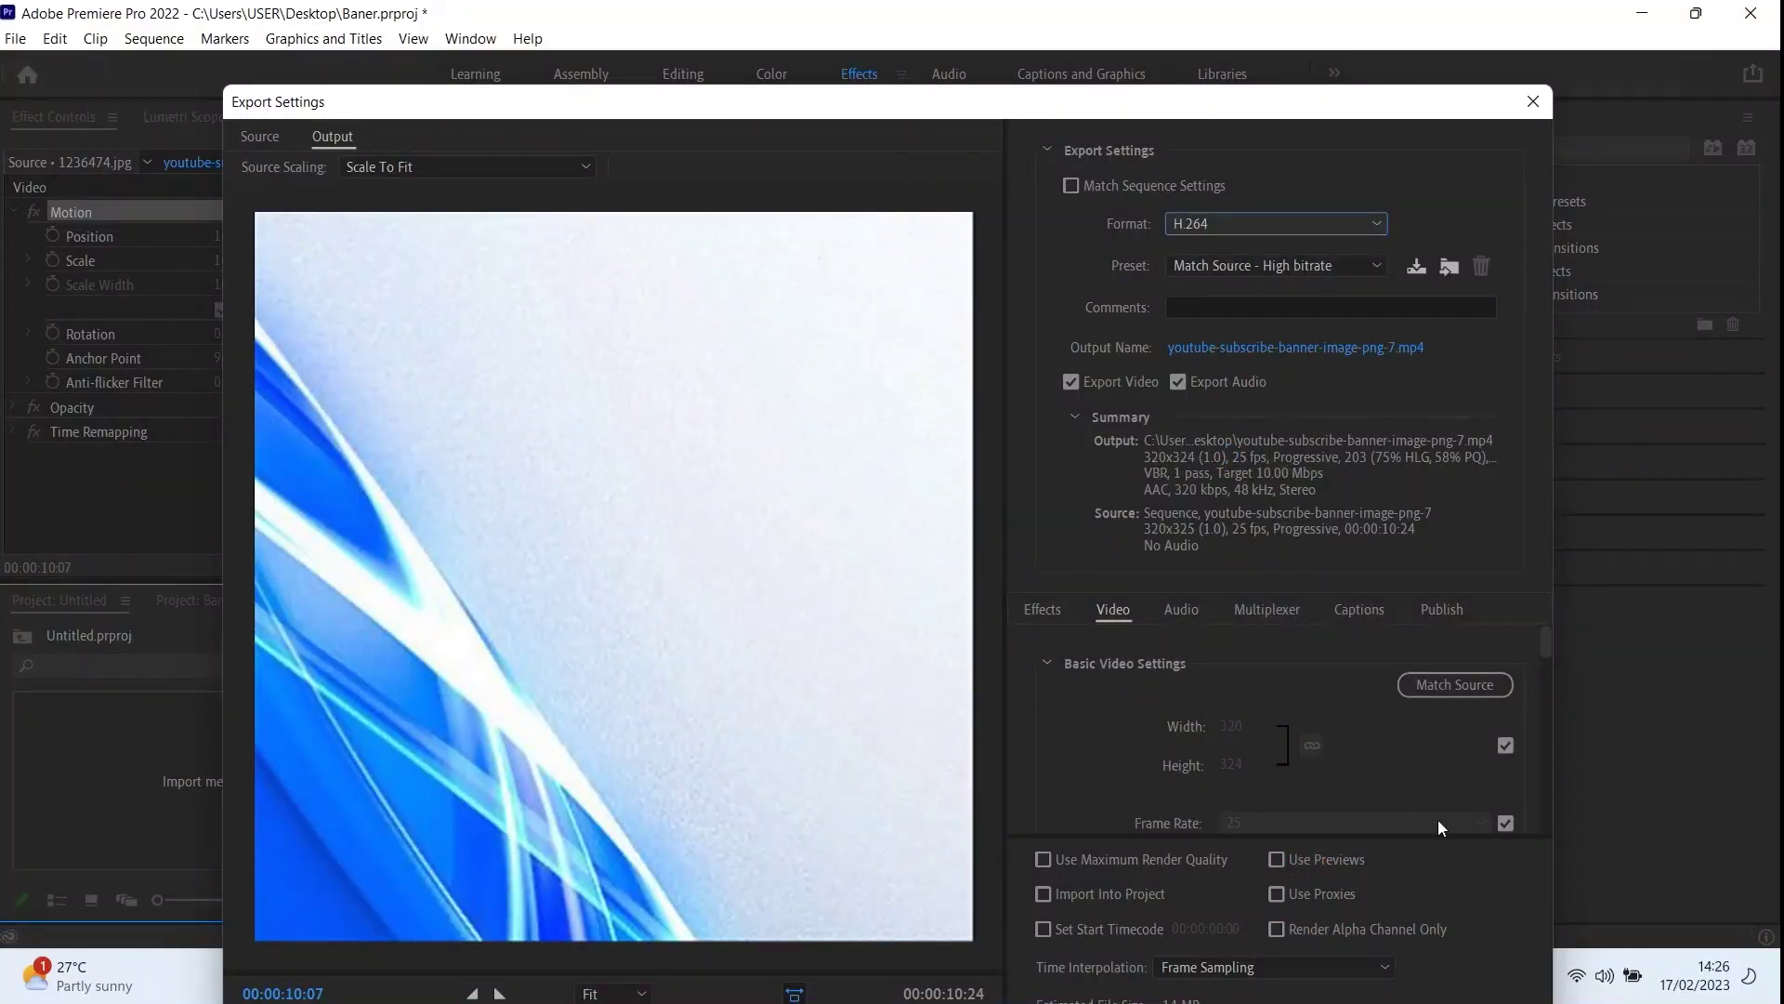
Raise the target bitrate to 14 Mbps and export the sequence as youtube-subscribe-banner-image-png-7.mp4
scroll(1469, 756, down, 5)
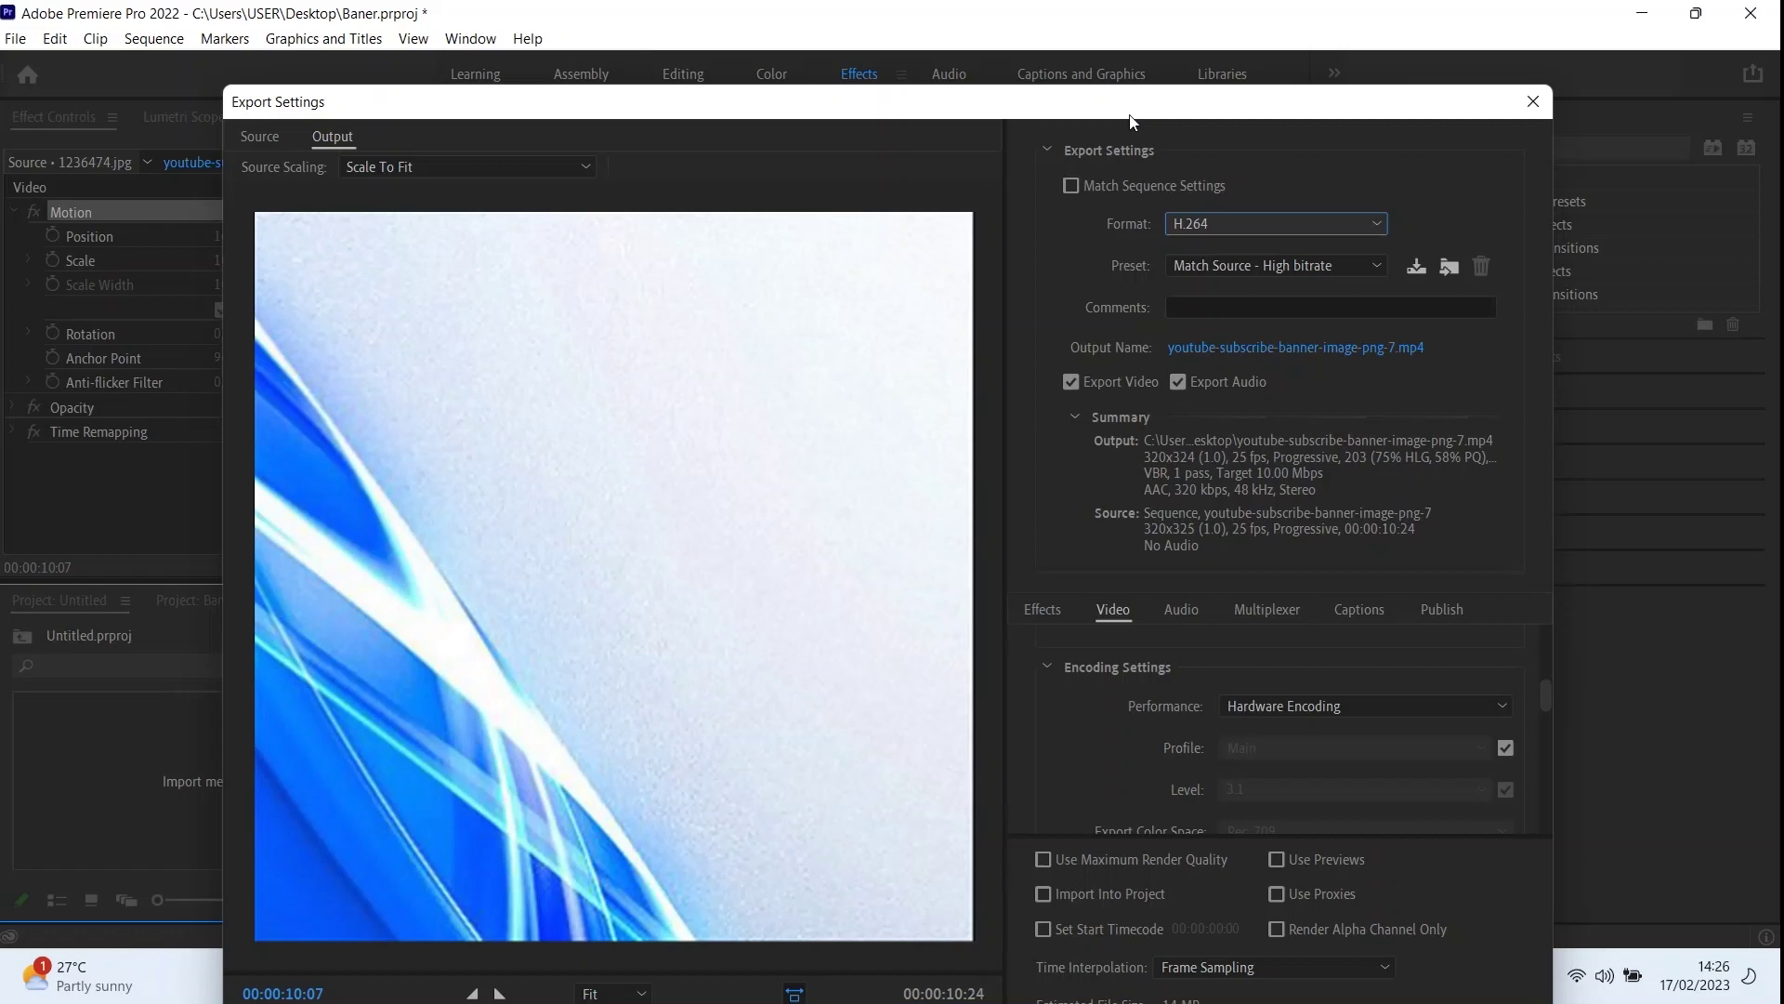
drag(1130, 121, 1102, 66)
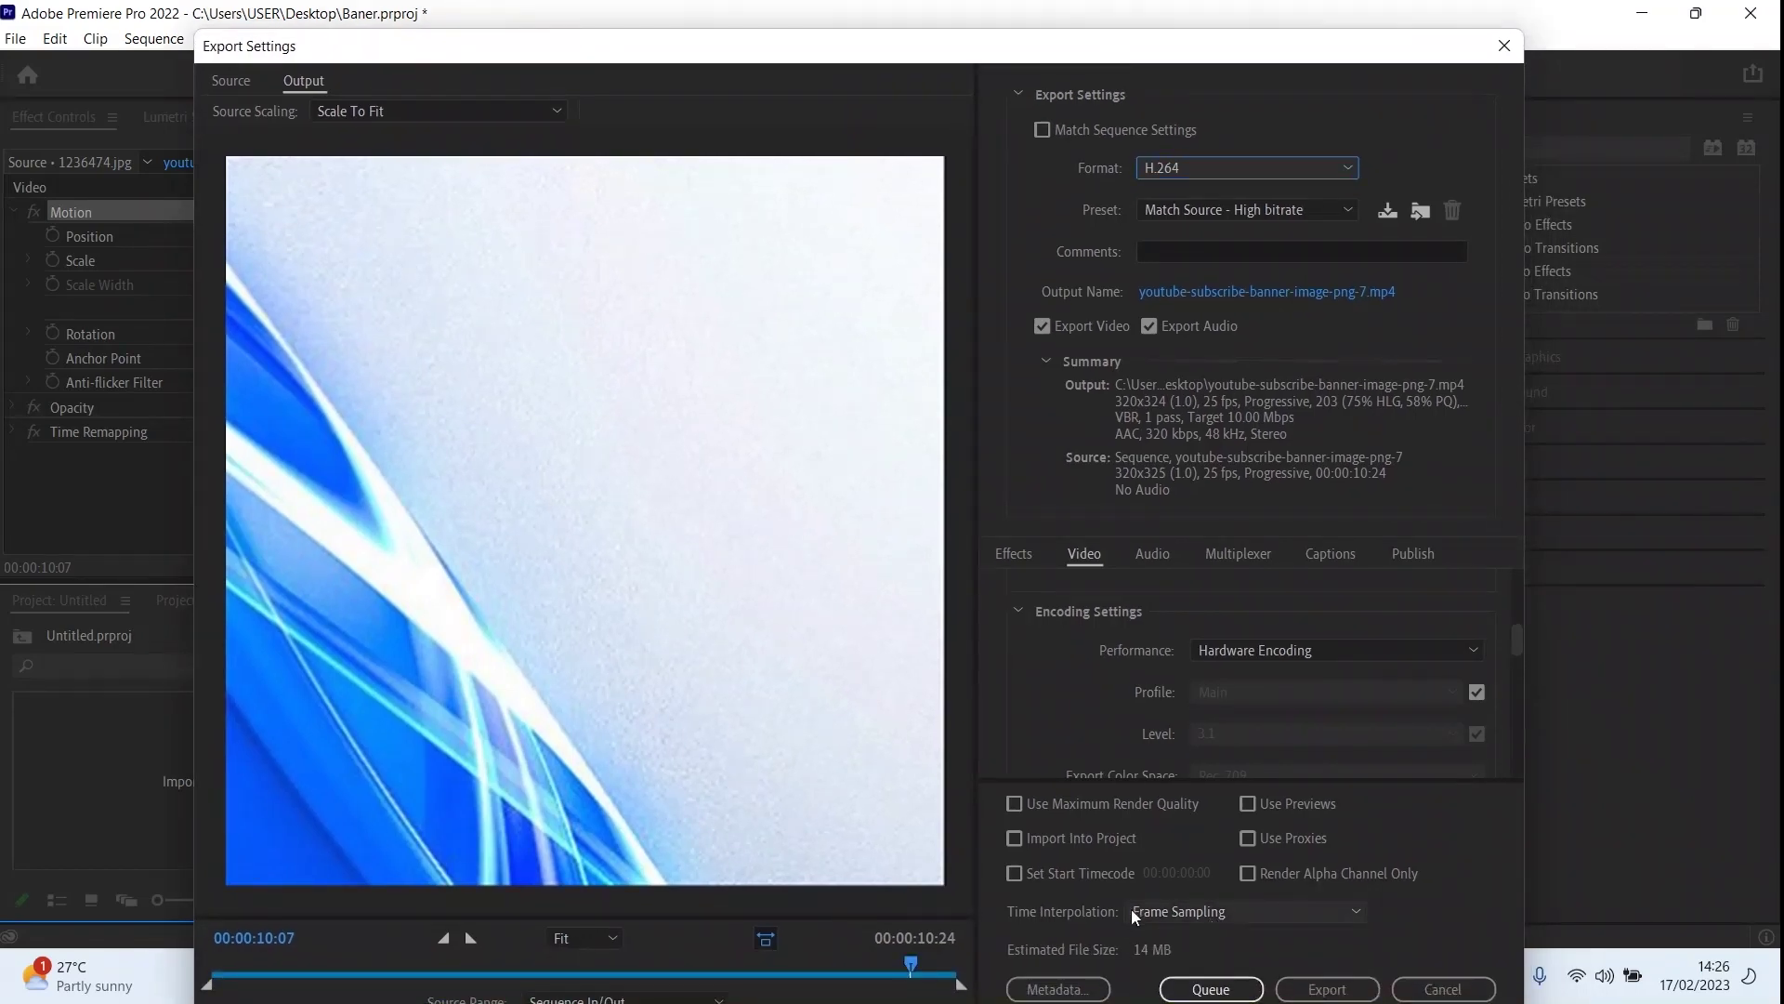
scroll(1427, 709, down, 5)
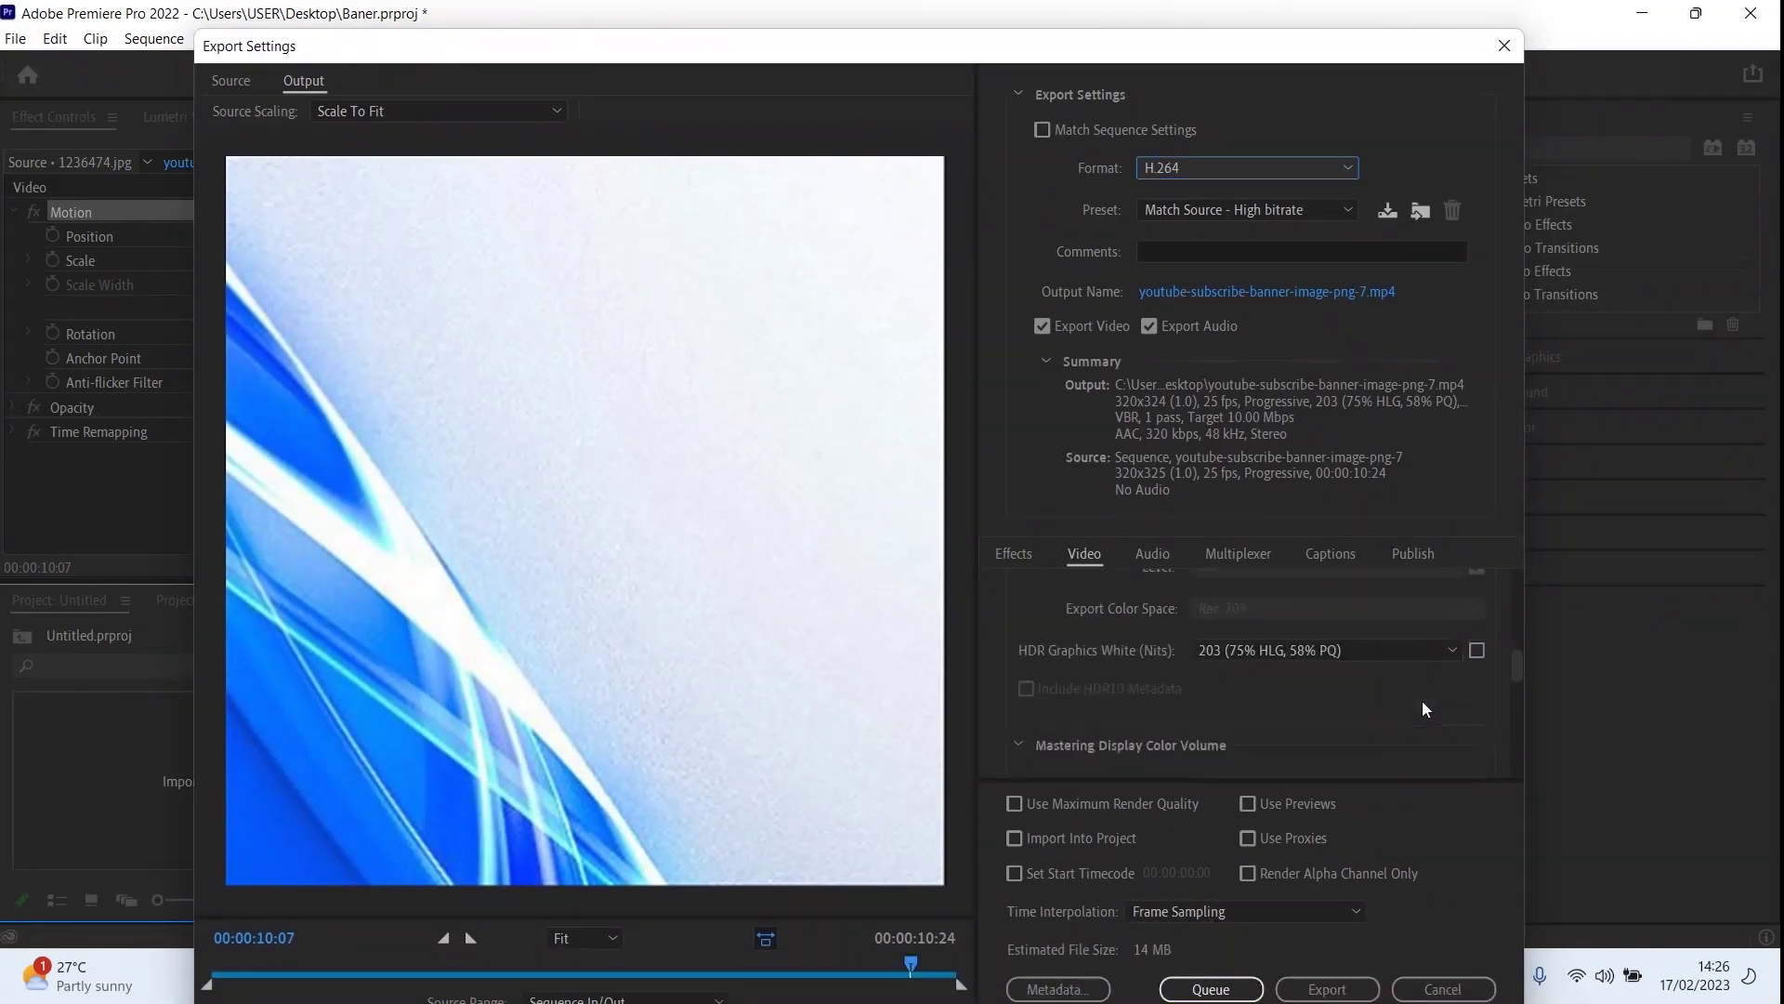
scroll(1338, 712, down, 4)
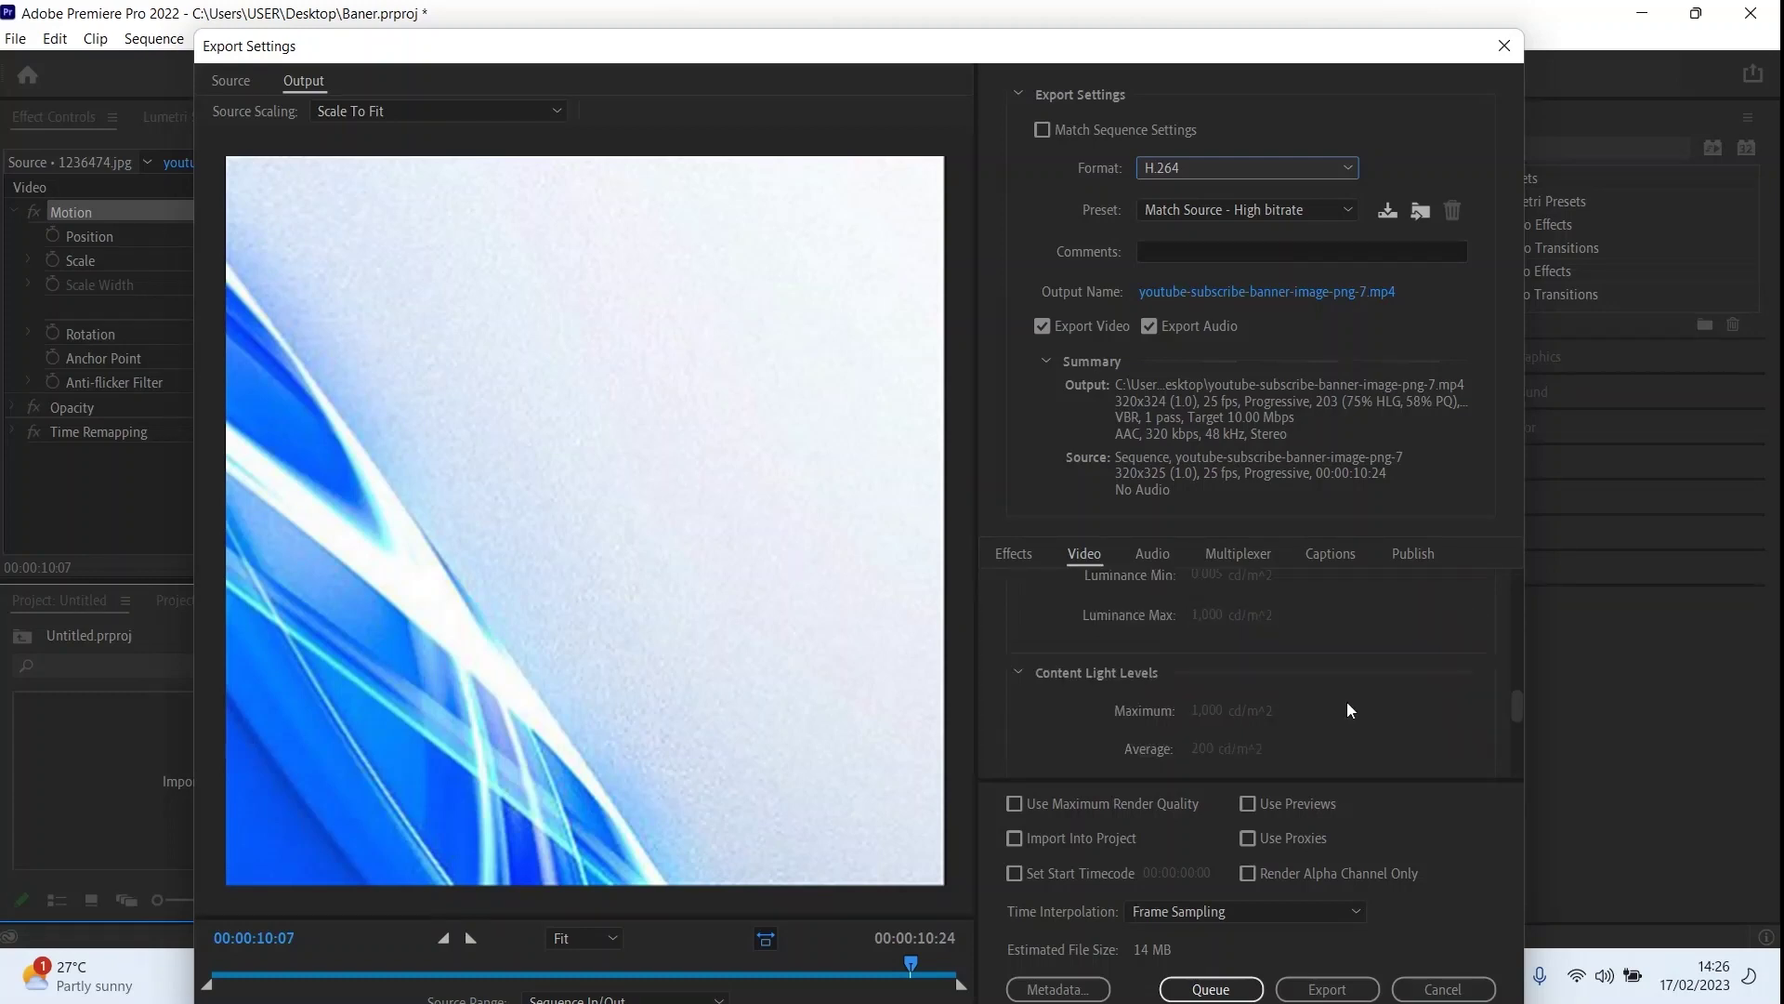
scroll(1366, 711, down, 2)
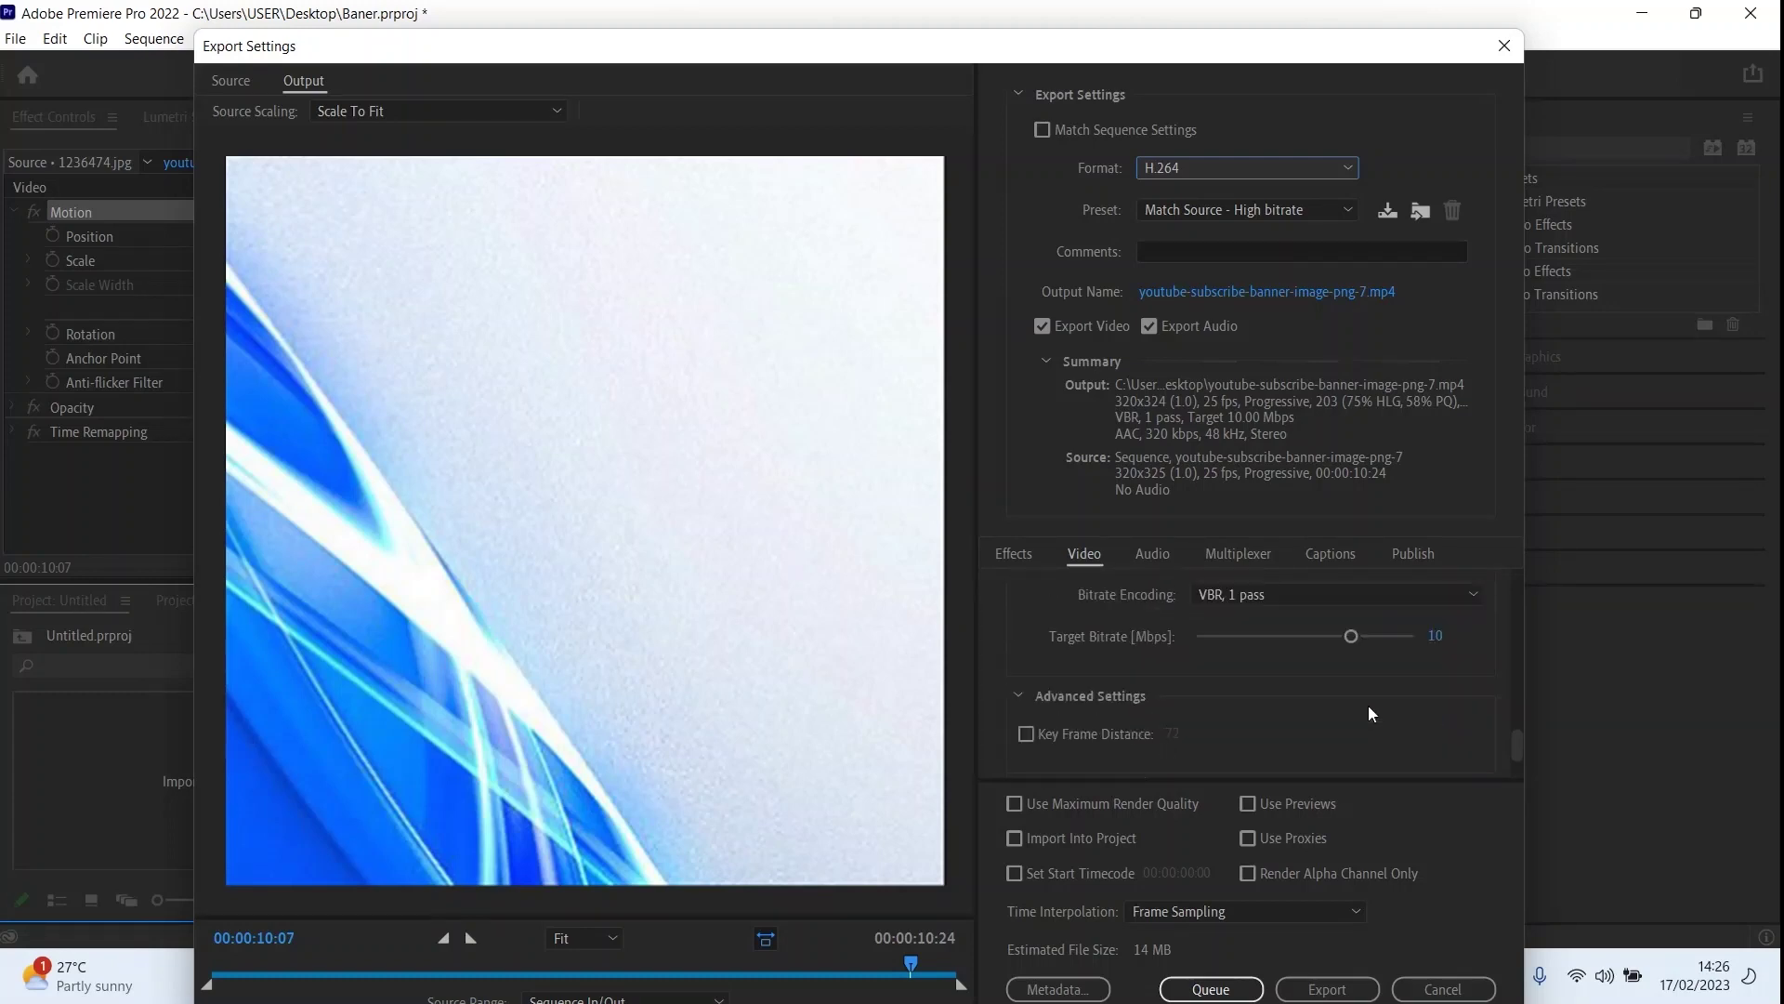
click(1351, 638)
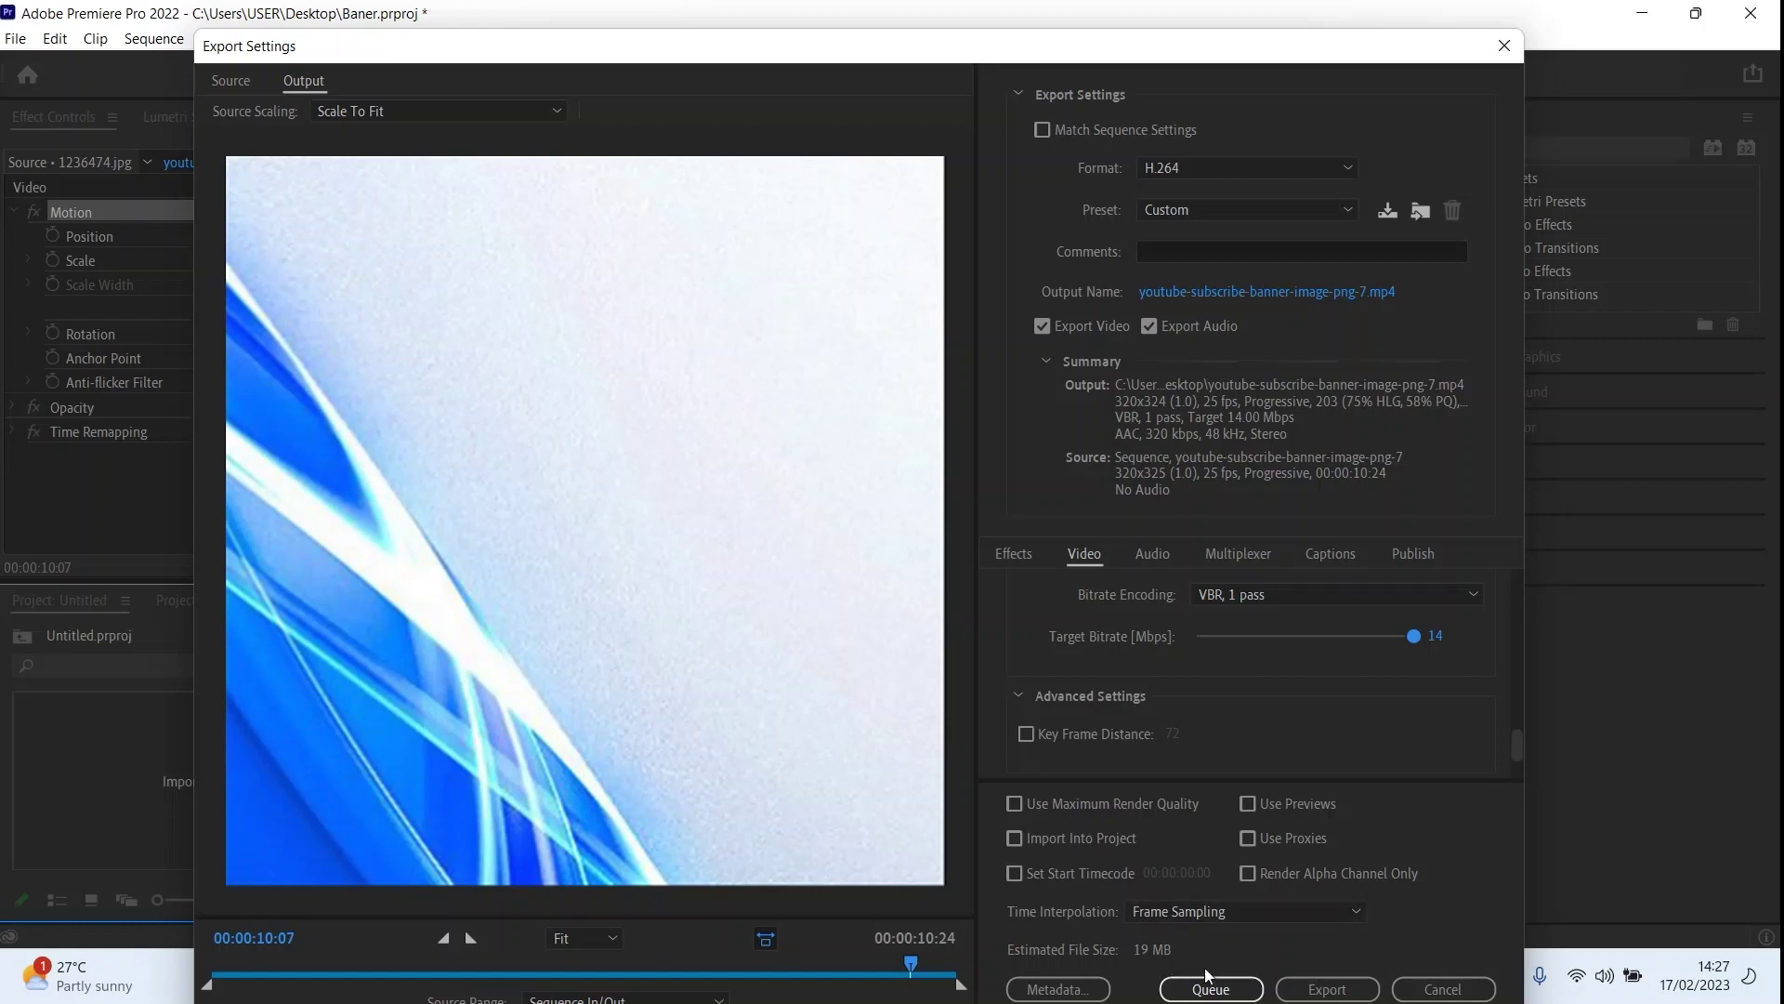
click(1334, 990)
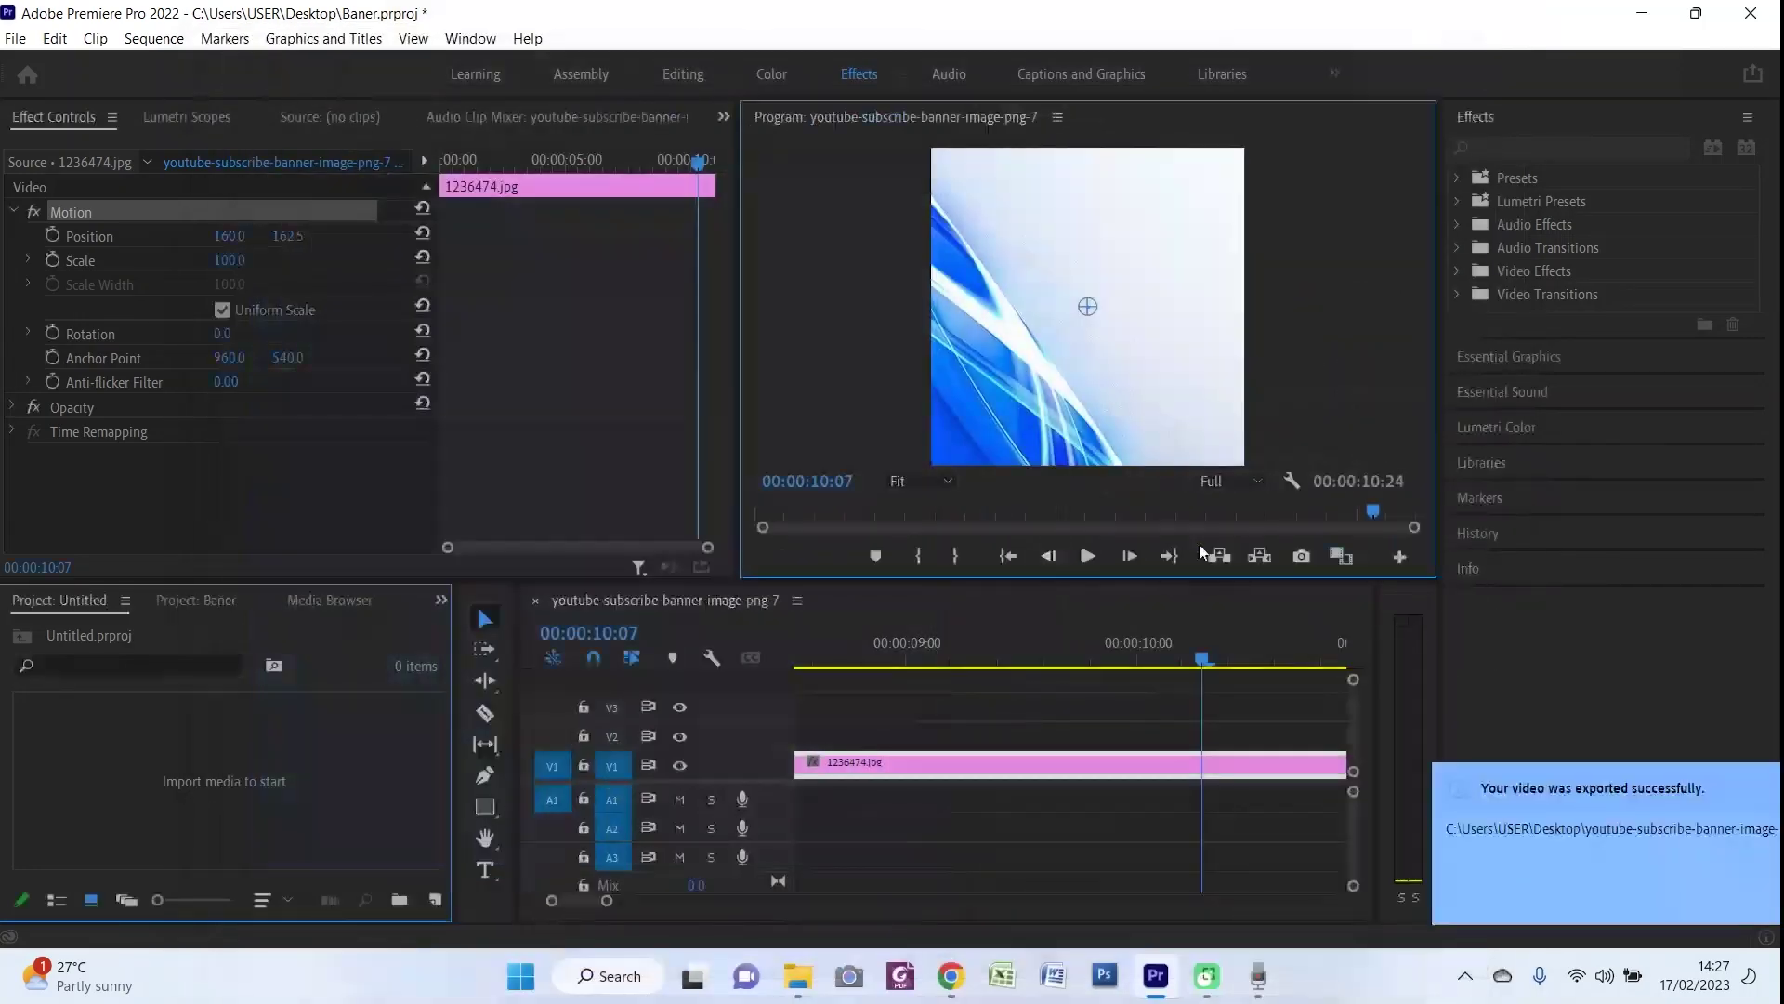
Move the exported youtube-subscribe-banner-image-png-7.mp4 to the middle of the desktop and watch it in VLC media player
click(1647, 15)
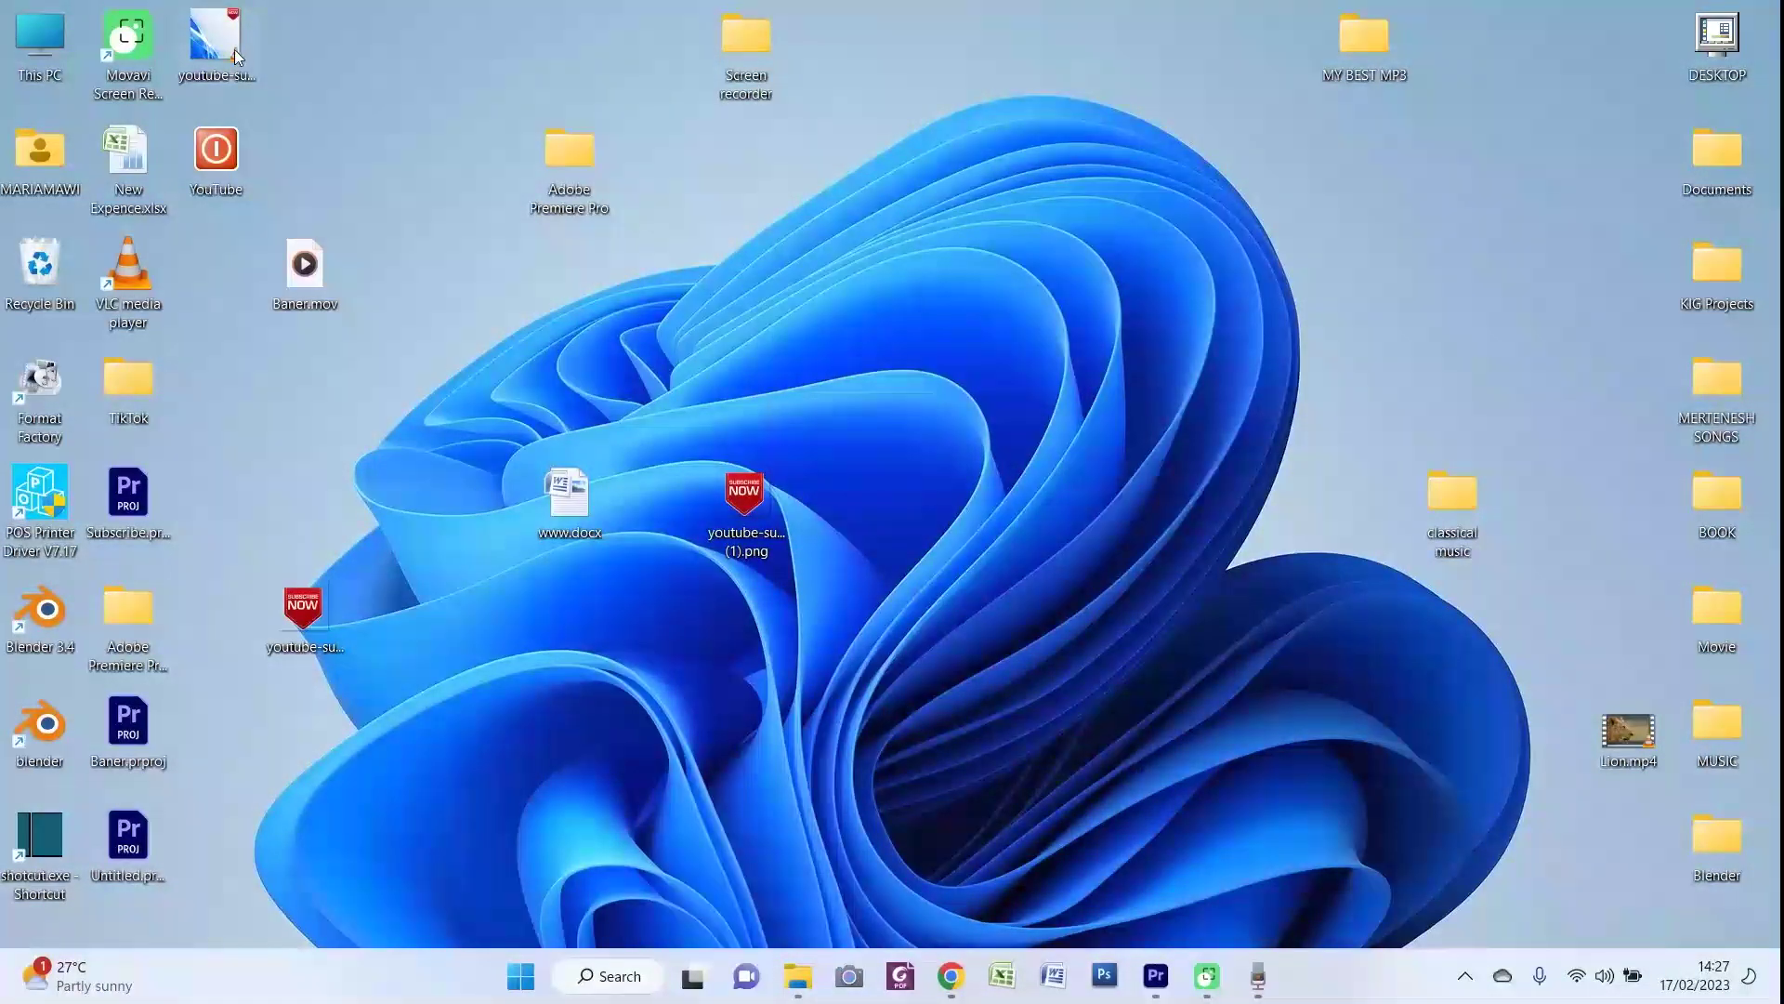
drag(955, 238, 1054, 398)
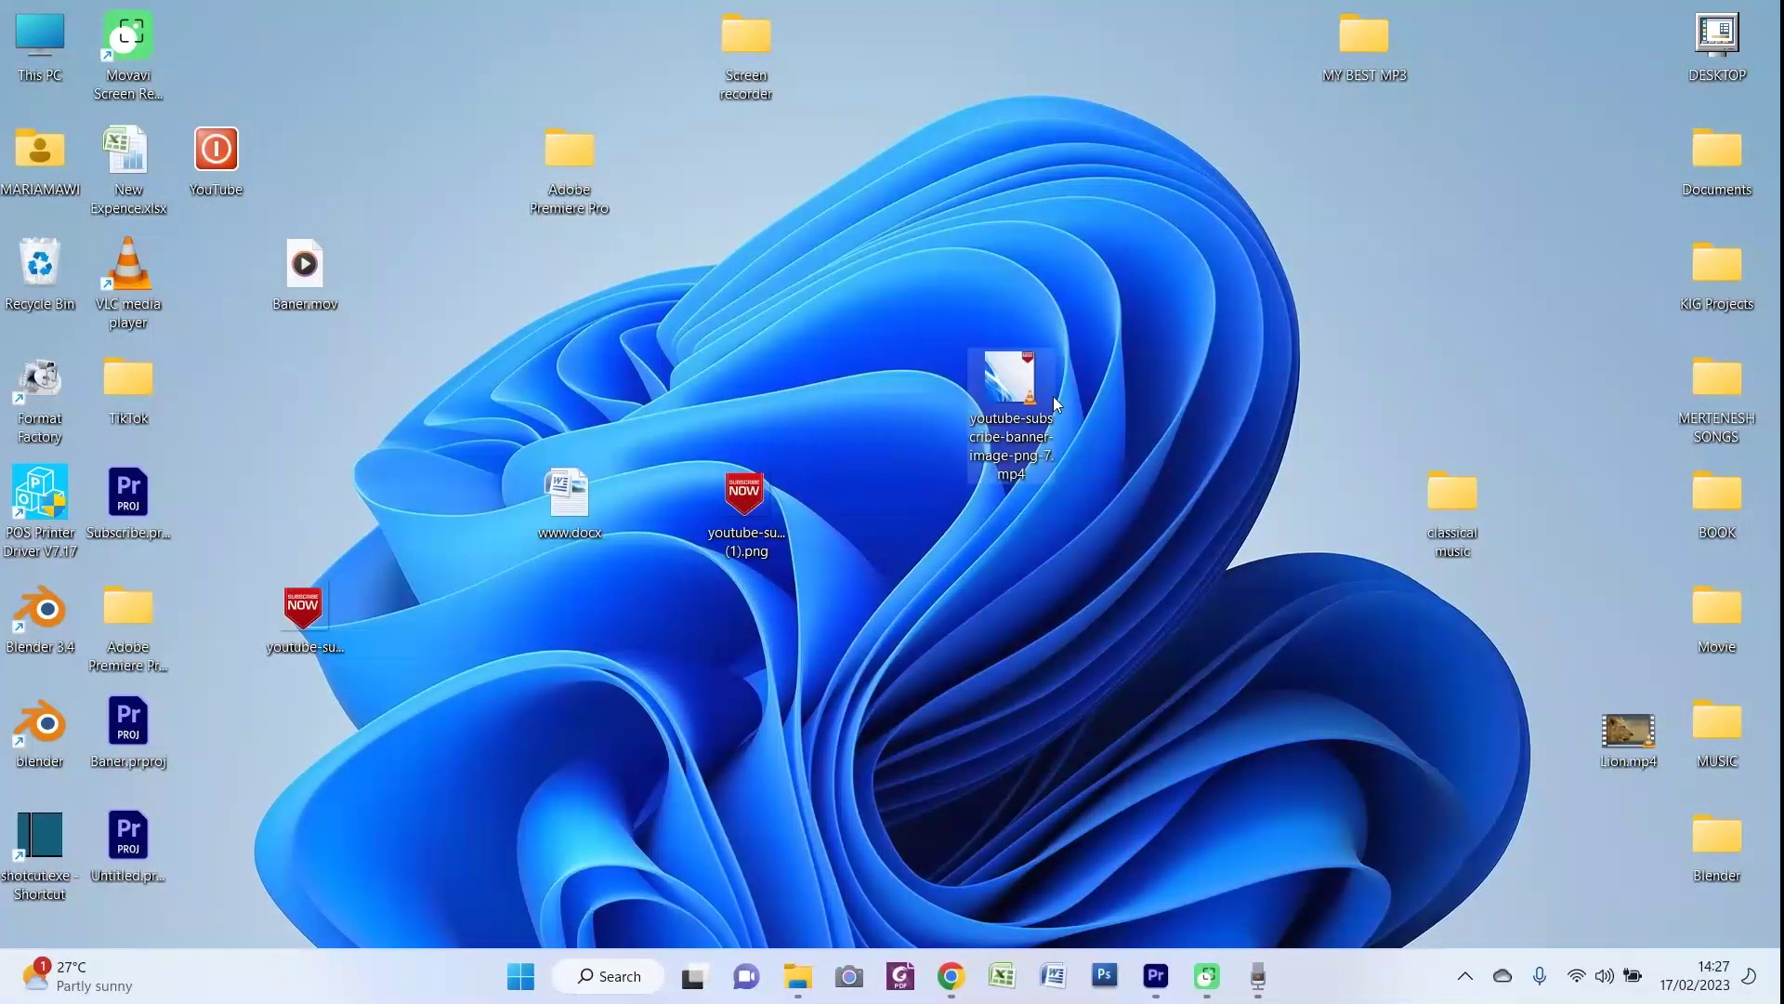
double_click(1040, 385)
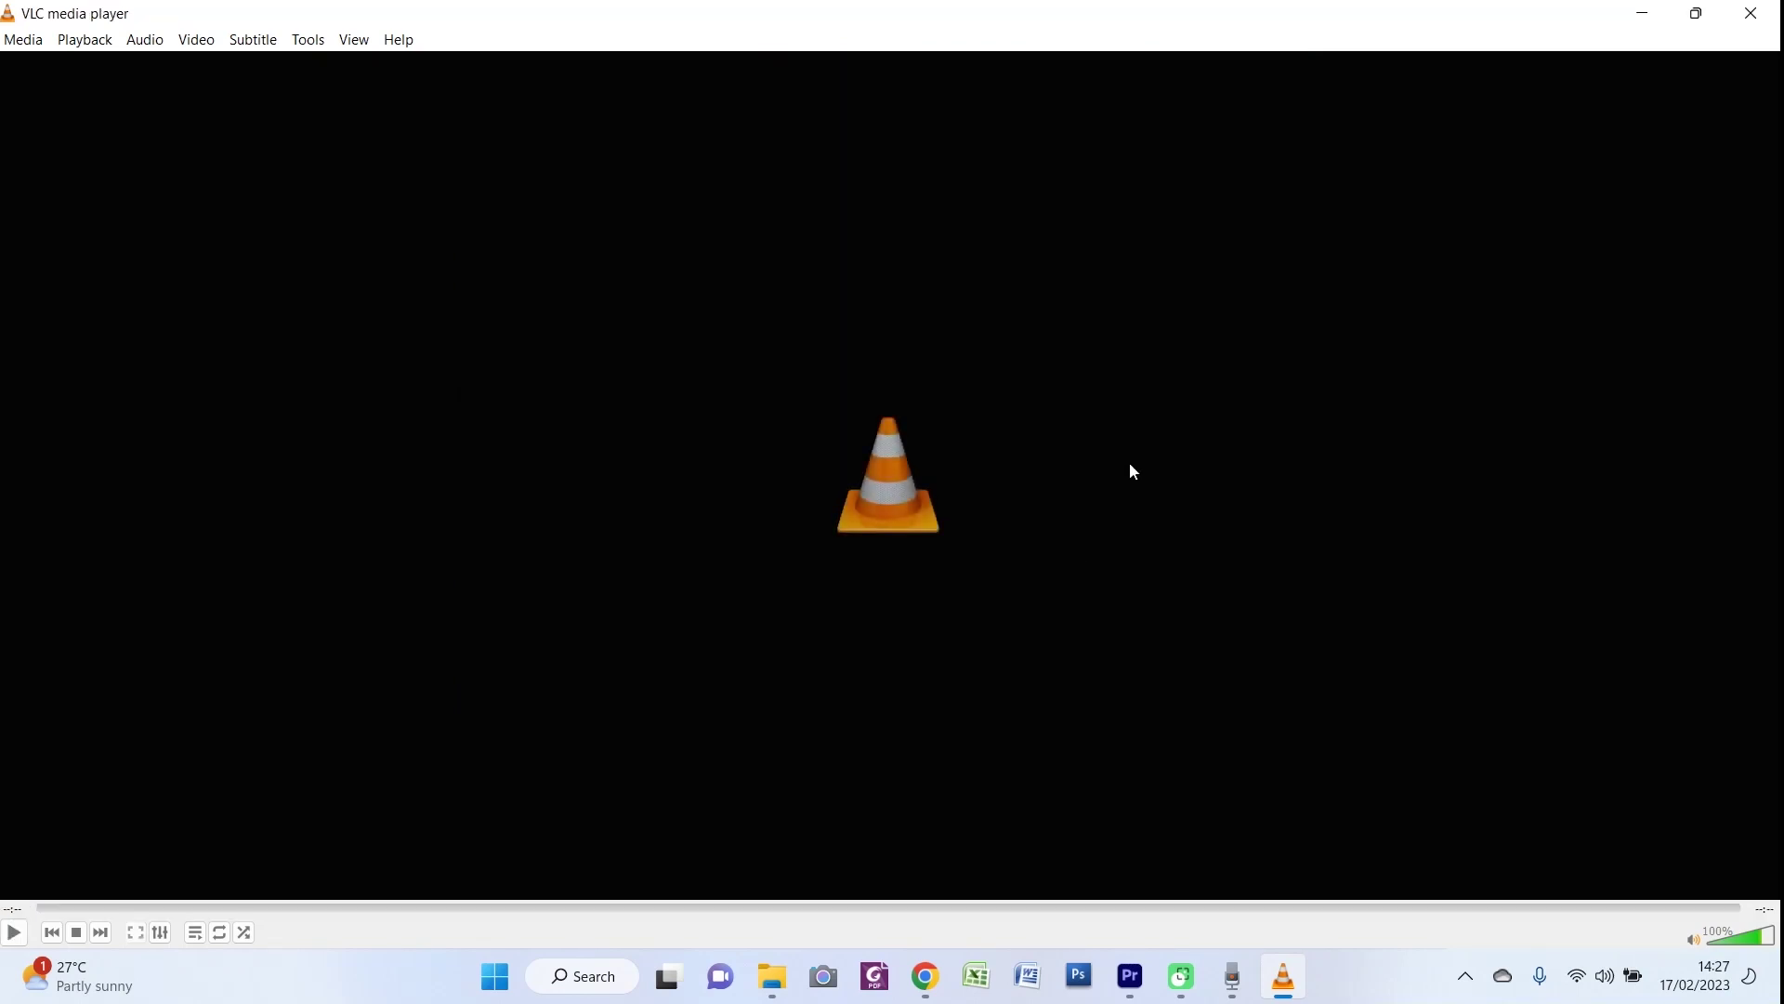
click(1753, 13)
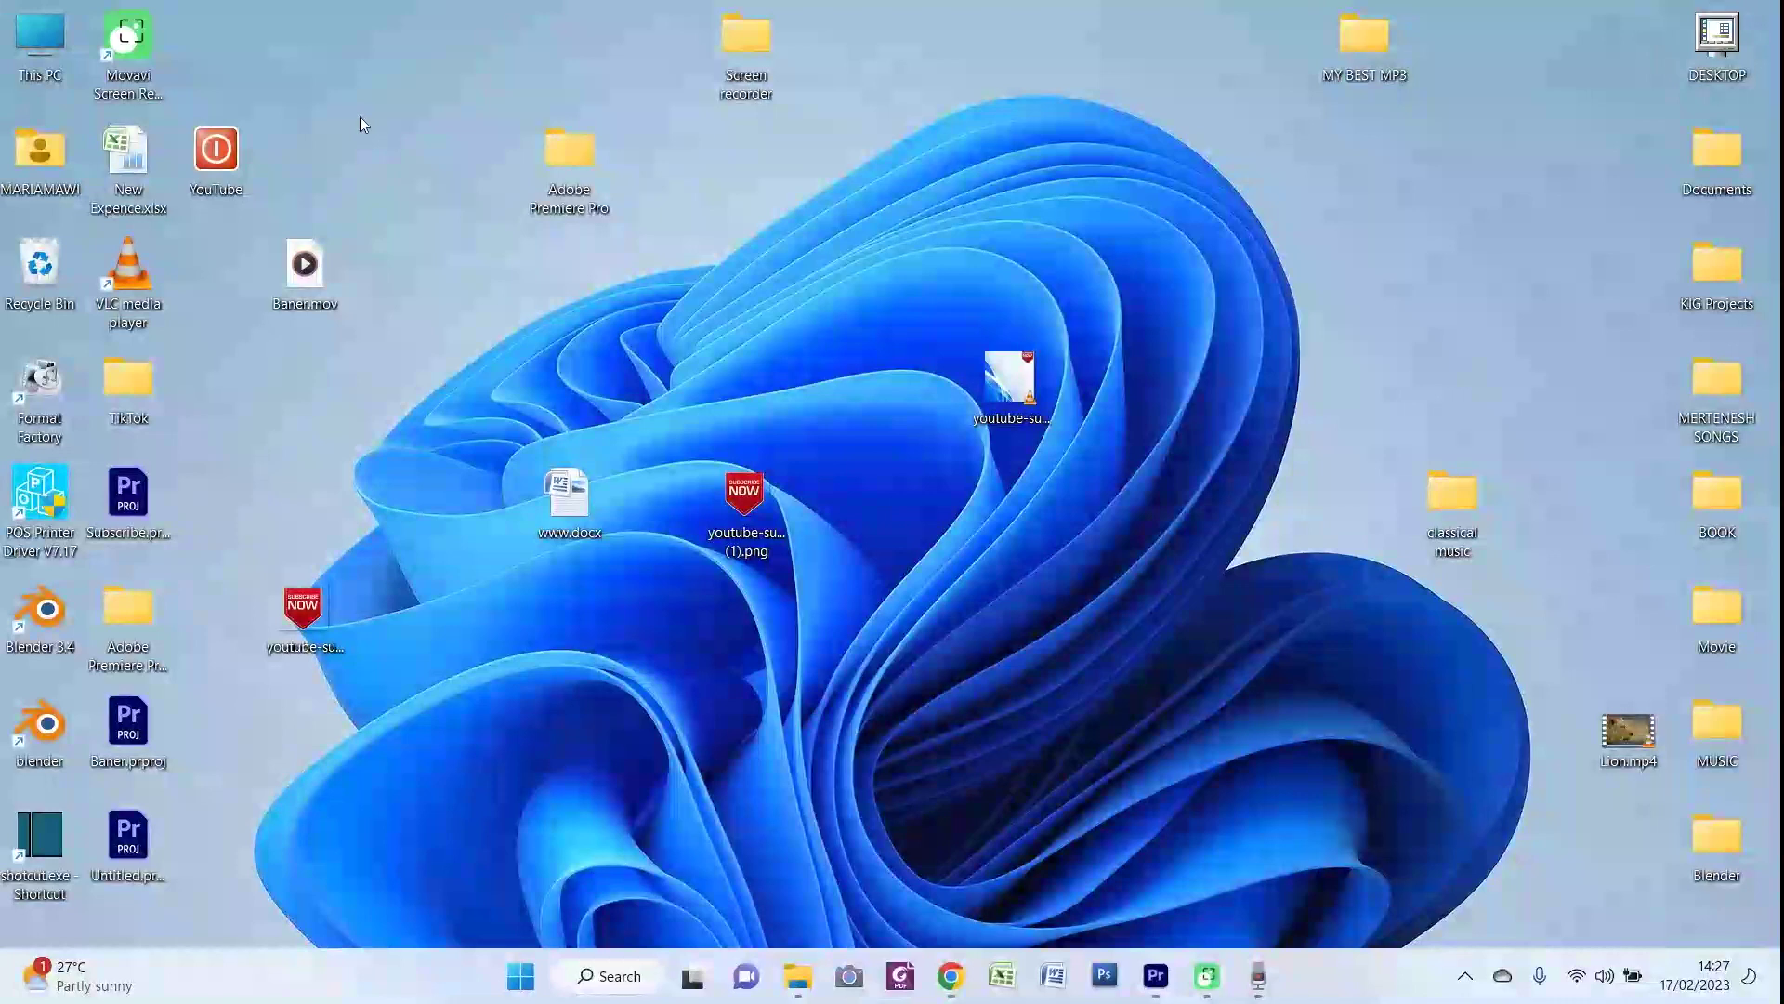